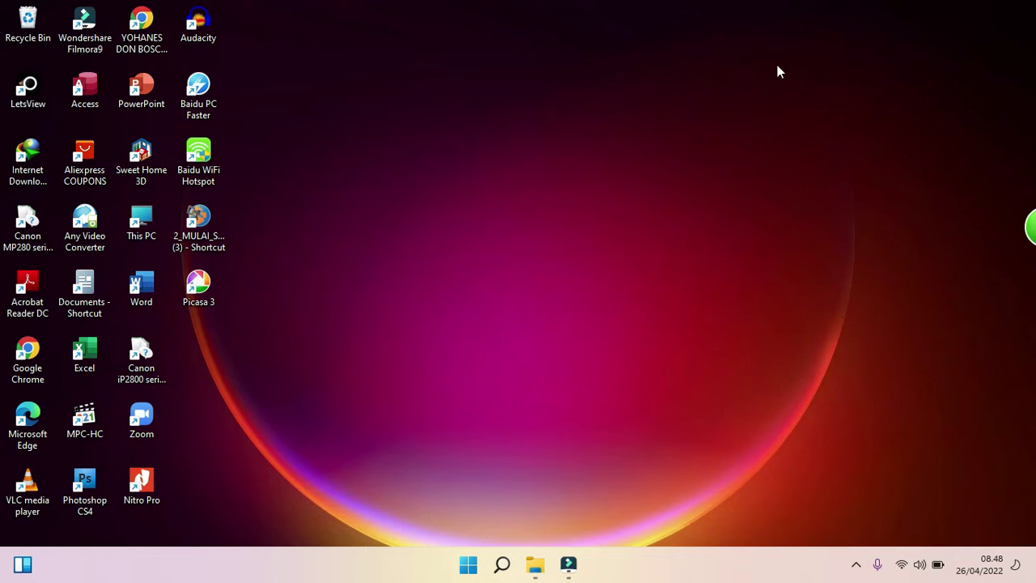
Open Chrome, search the web for kodular and open the Kodular home page.
double_click(151, 46)
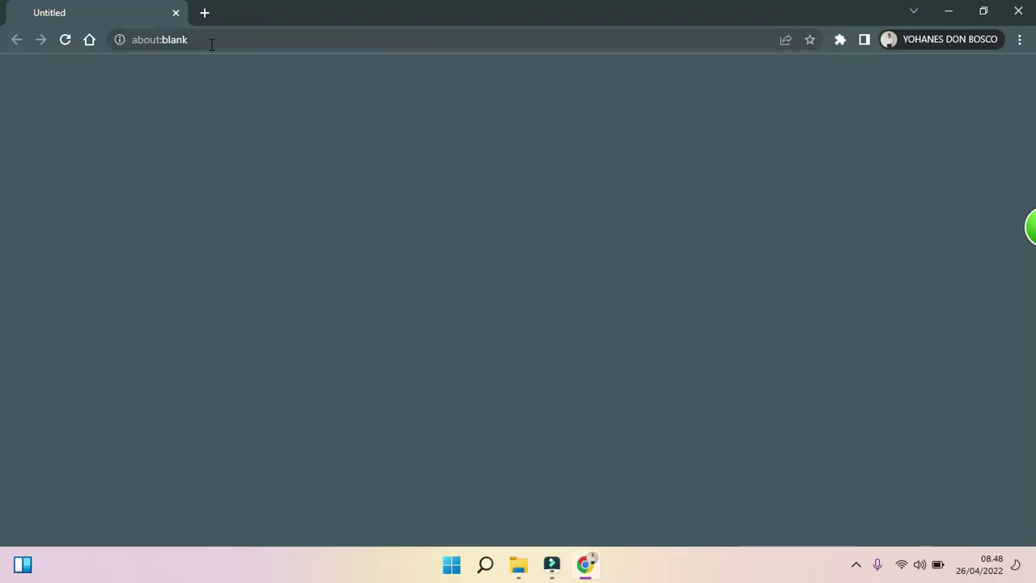
left_click(209, 40)
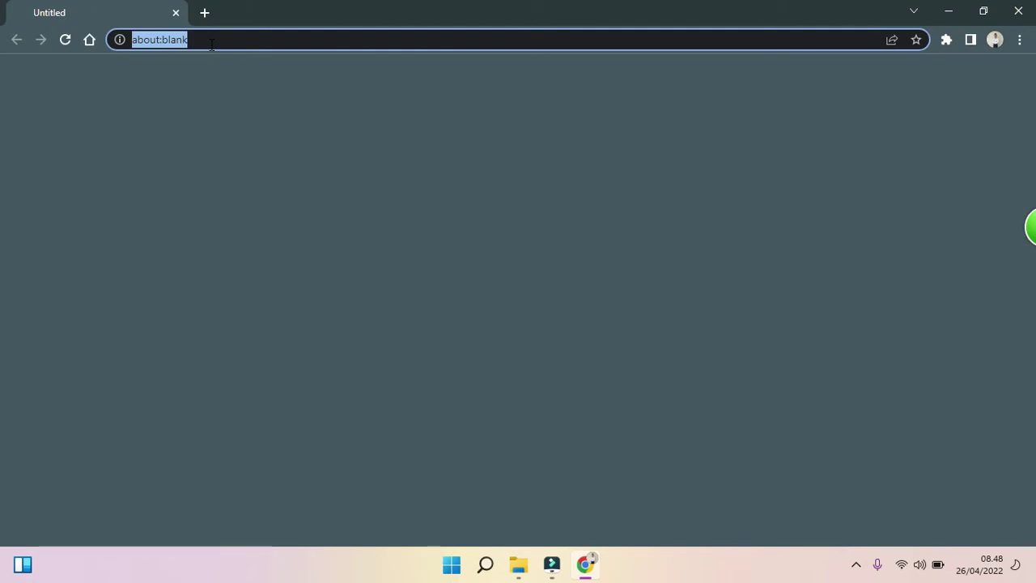
type("kodular")
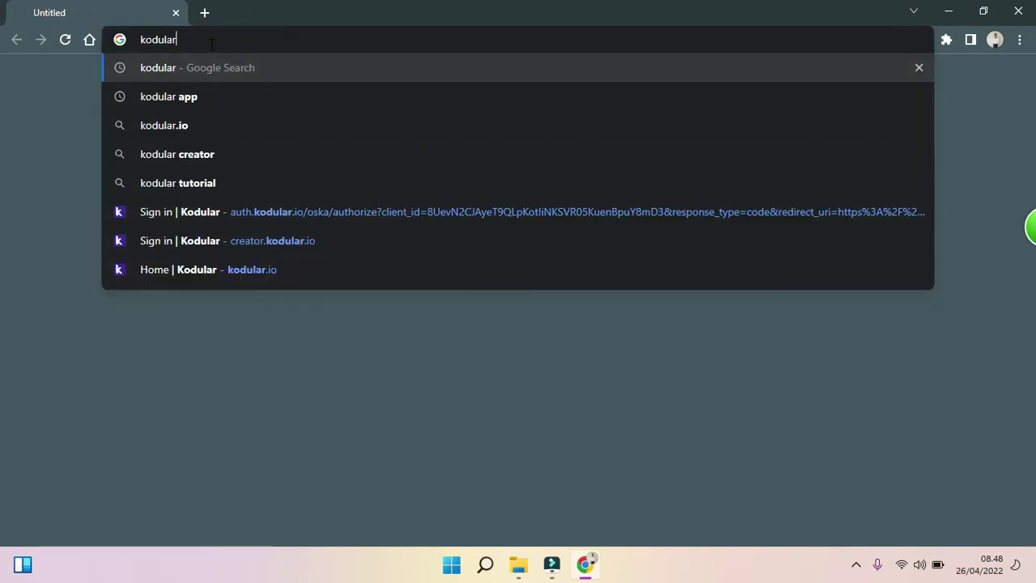
key("Return")
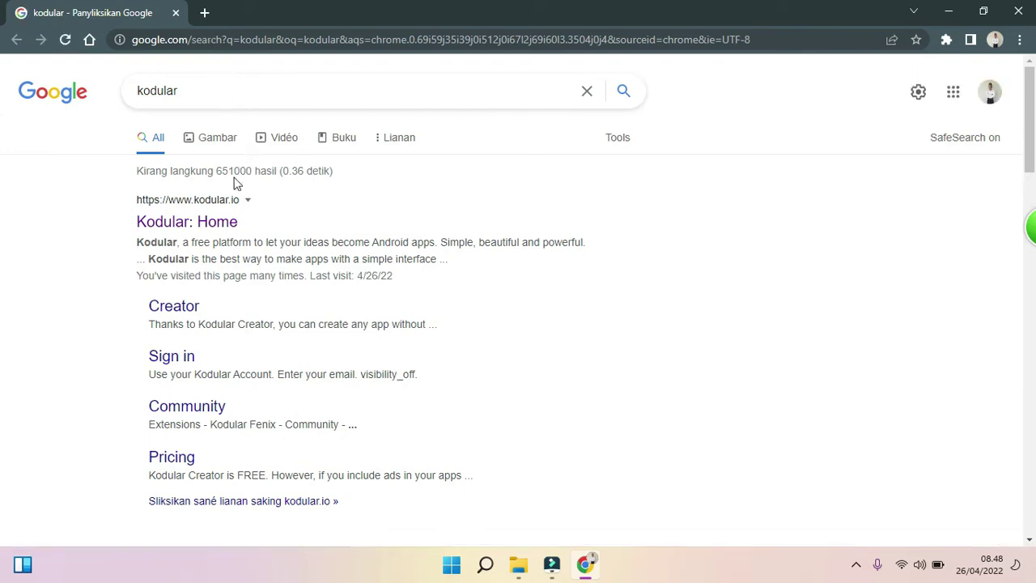
left_click(196, 216)
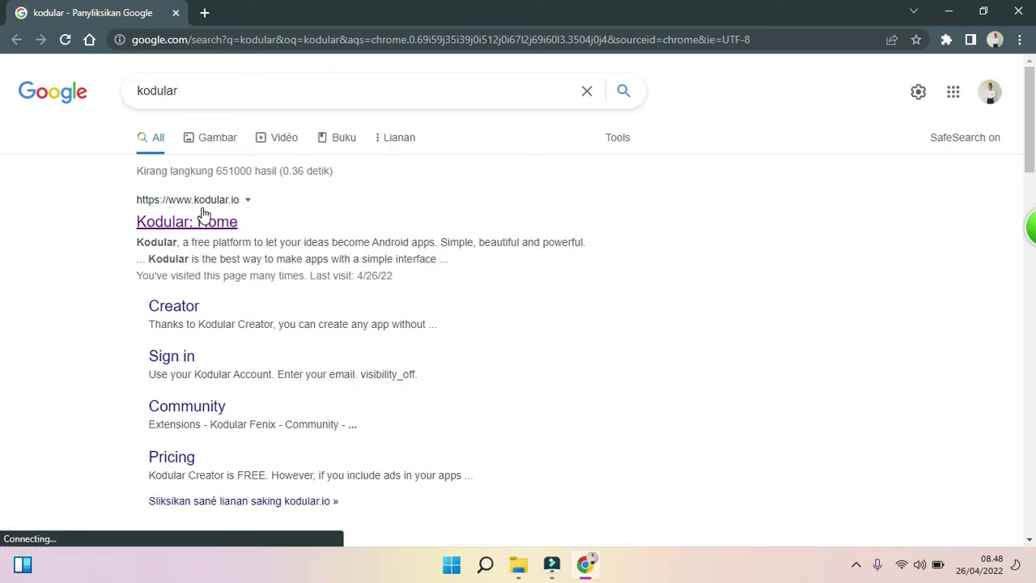
left_click(232, 227)
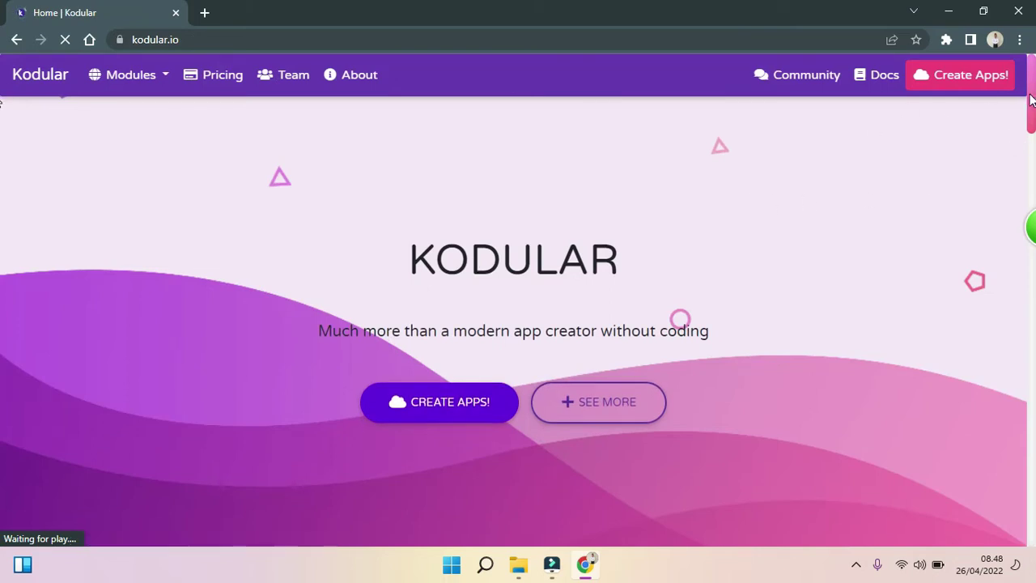
Go to Kodular's app creator and sign in with the existing Google account.
left_click_drag(1030, 98, 1033, 119)
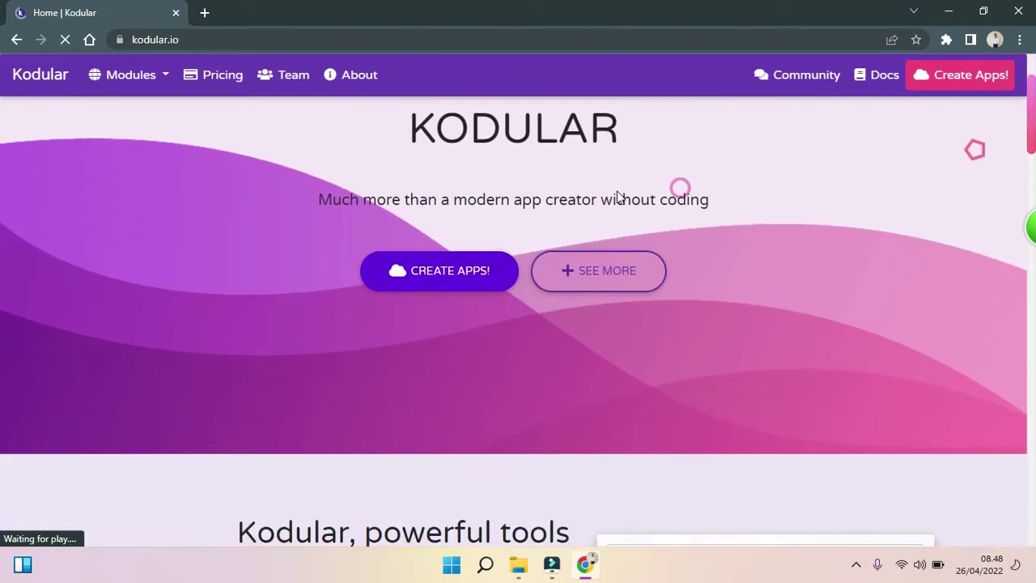
left_click(472, 275)
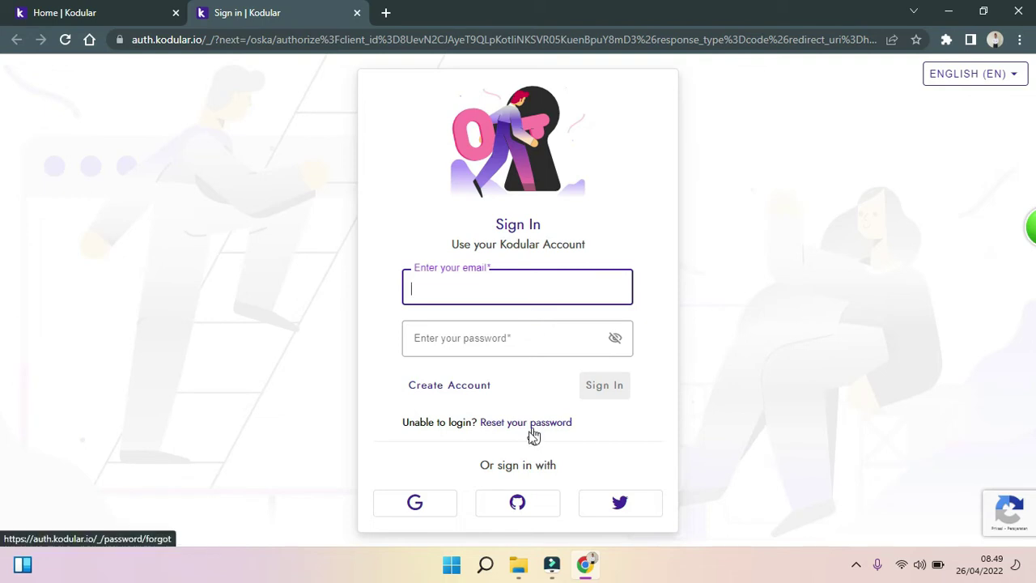
left_click(416, 503)
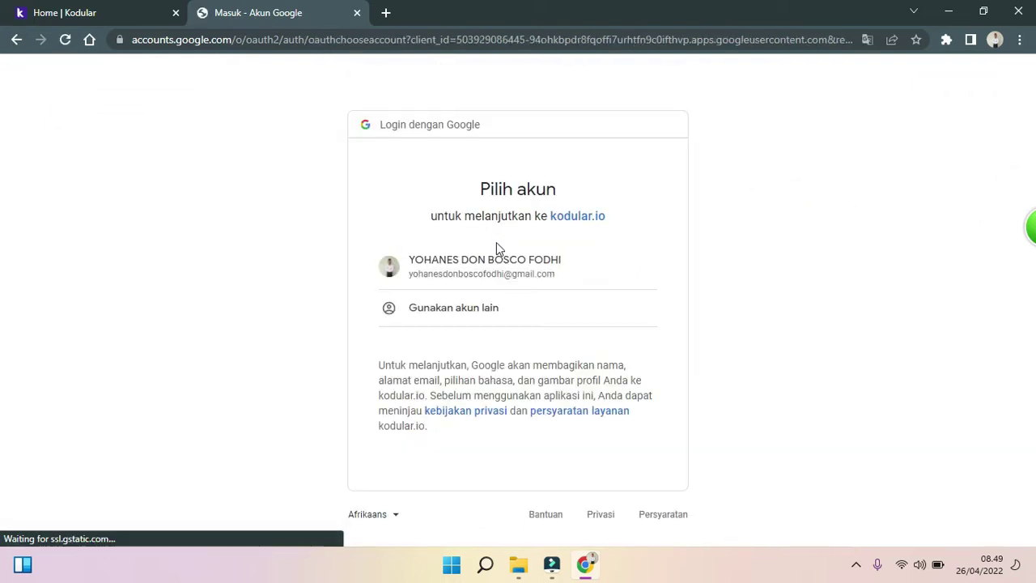
left_click(486, 275)
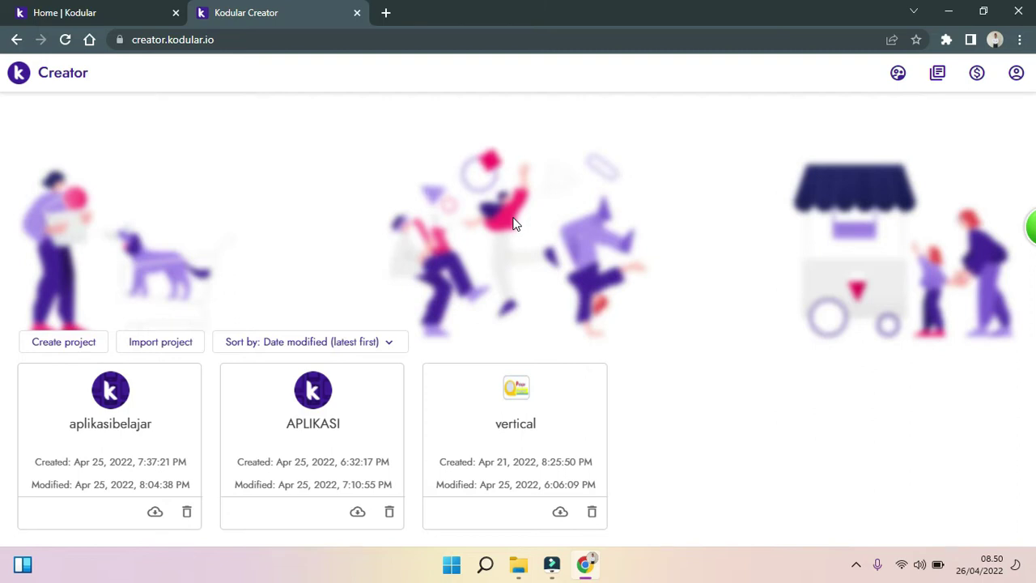
Start a new project named aplikasiIPA and proceed to its configuration.
left_click(87, 342)
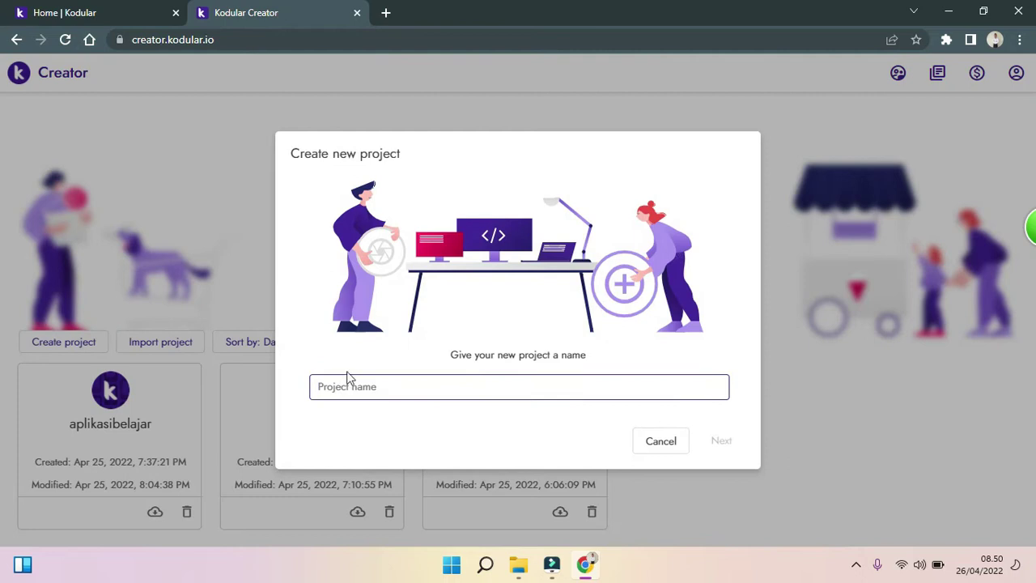
left_click(367, 389)
type("ap")
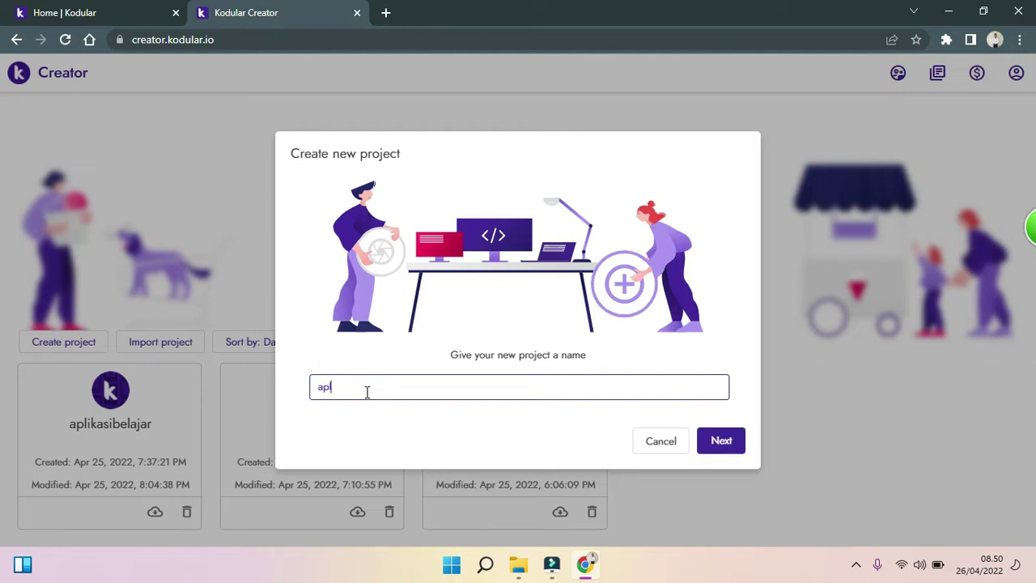
type("likasiIPA")
left_click(734, 441)
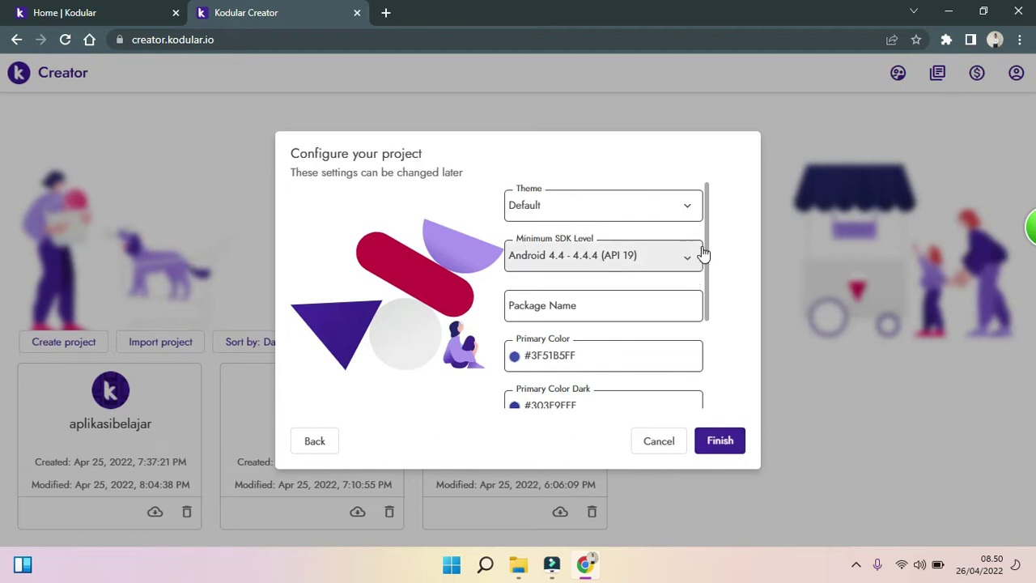
Keep the Default theme and the Android 4.4 - 4.4.4 (API 19) minimum SDK, and finish creating the project.
left_click_drag(710, 245, 703, 170)
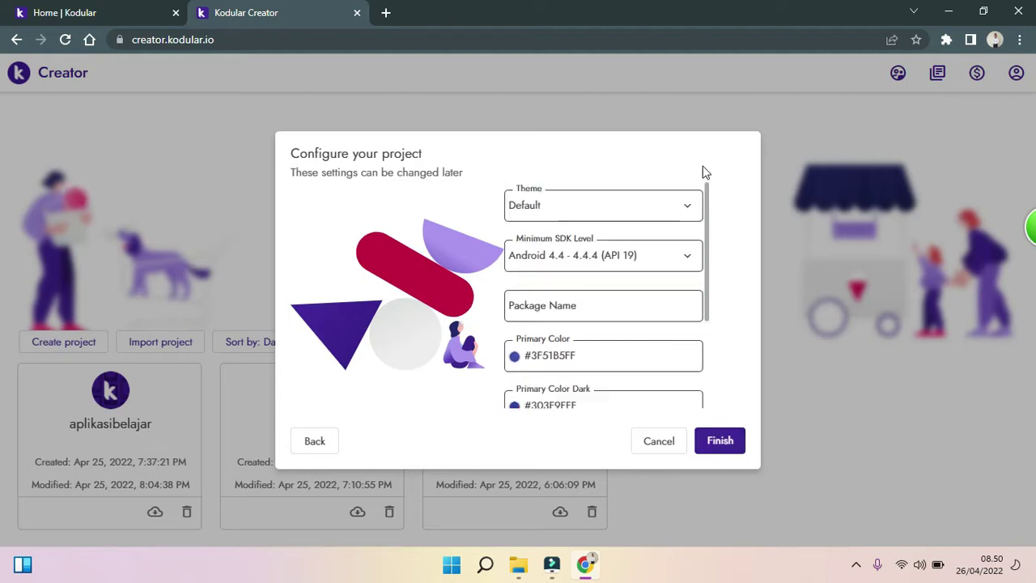
left_click(678, 202)
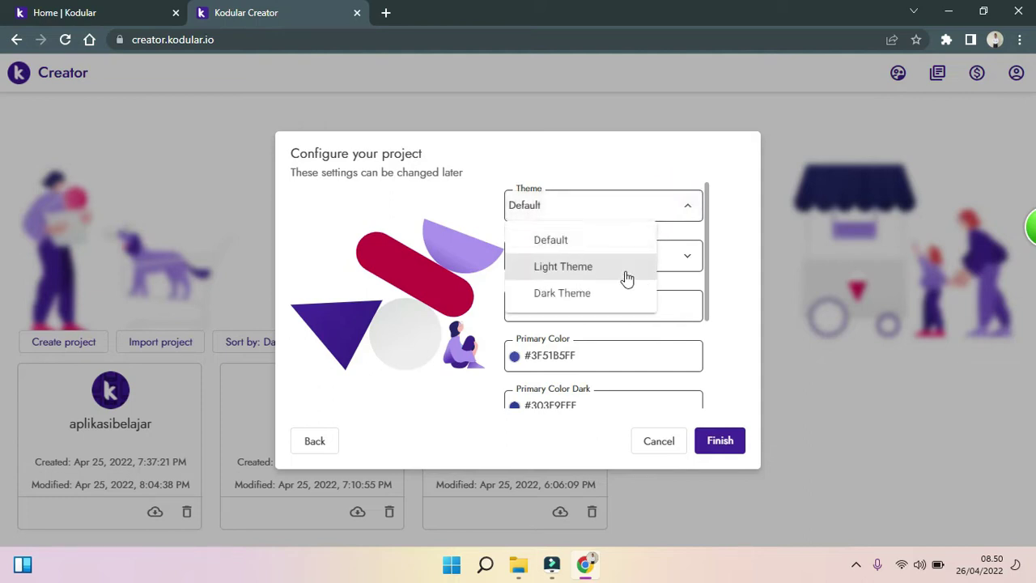
left_click(639, 249)
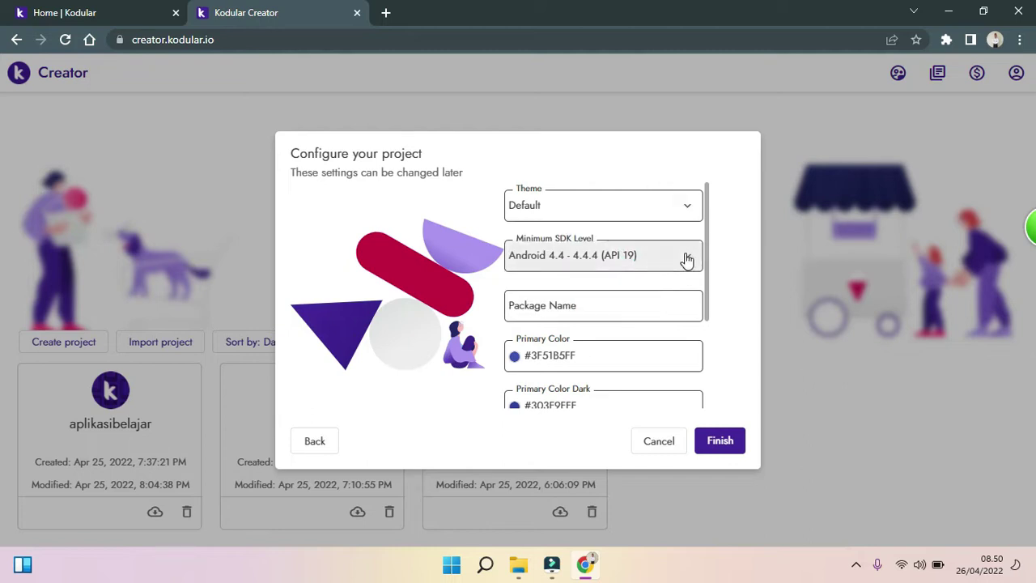
left_click(686, 259)
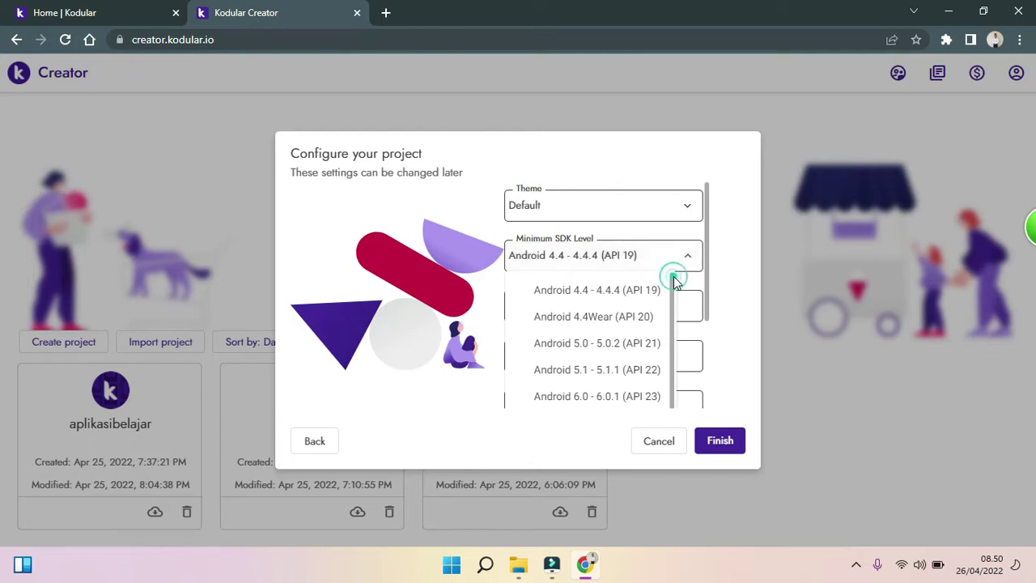
scroll(675, 298, "down", 1)
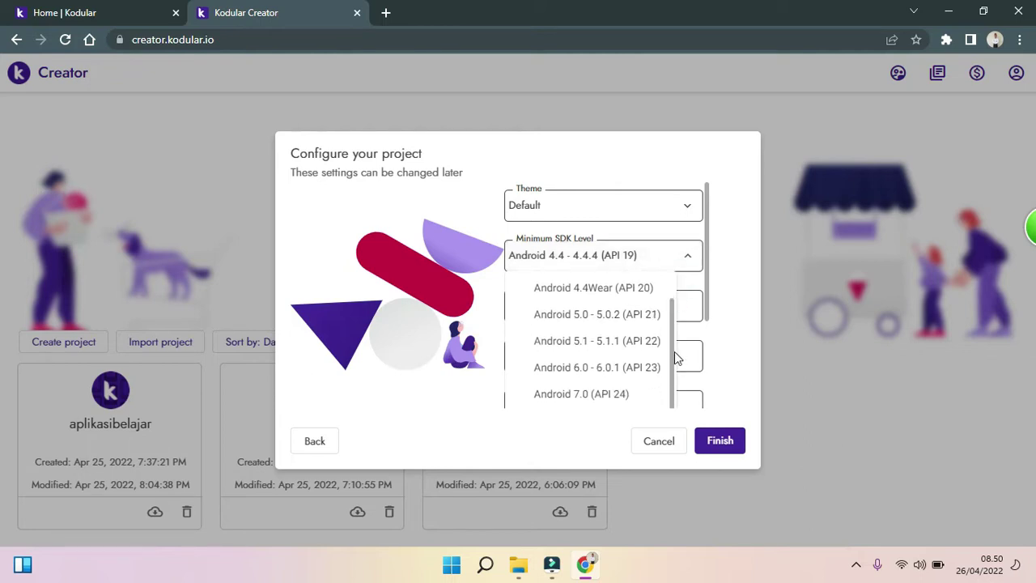
scroll(677, 287, "up", 1)
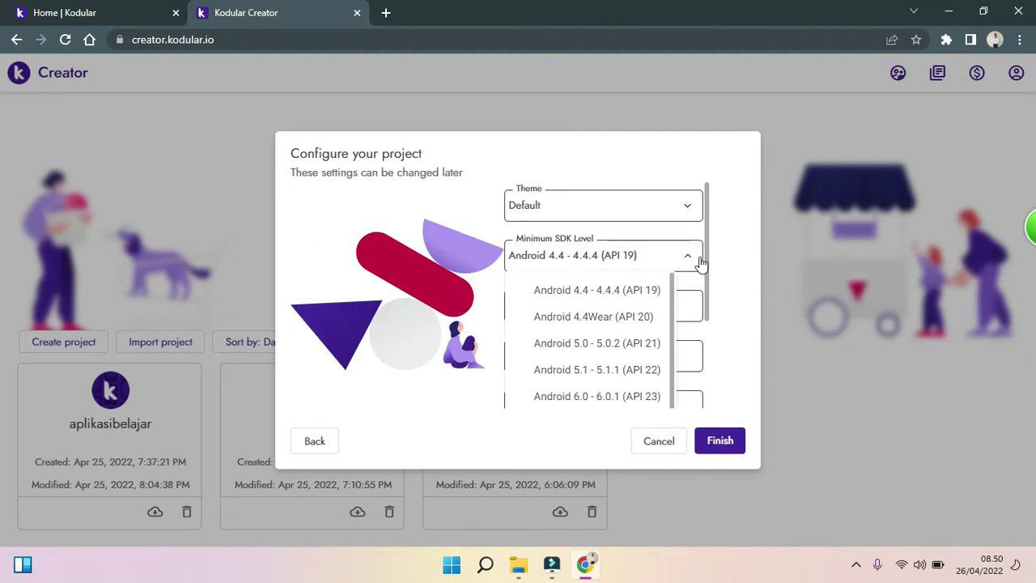
left_click(670, 268)
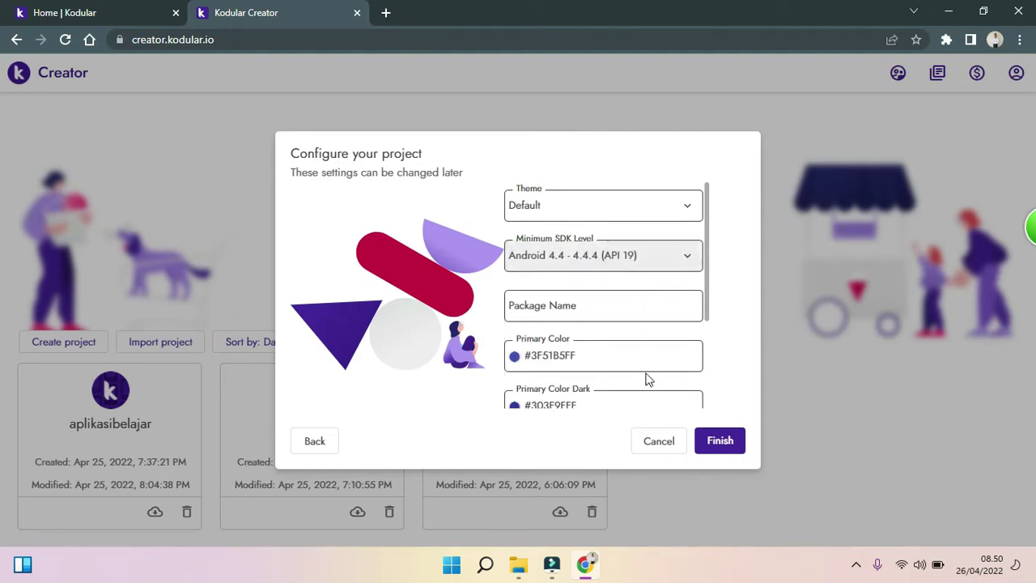
left_click(707, 251)
left_click_drag(712, 286, 710, 376)
left_click(722, 438)
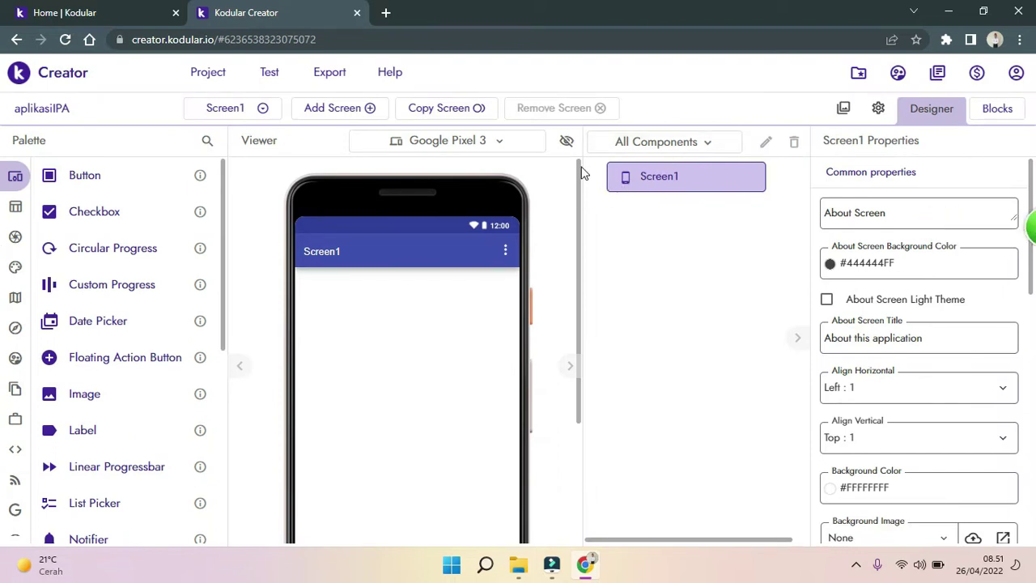
left_click_drag(581, 173, 603, 157)
mouse_move(224, 169)
left_mouse_down()
mouse_move(222, 199)
mouse_move(220, 171)
left_mouse_up()
mouse_move(17, 264)
mouse_move(16, 190)
mouse_move(578, 173)
left_mouse_down()
mouse_move(585, 364)
mouse_move(589, 179)
left_mouse_up()
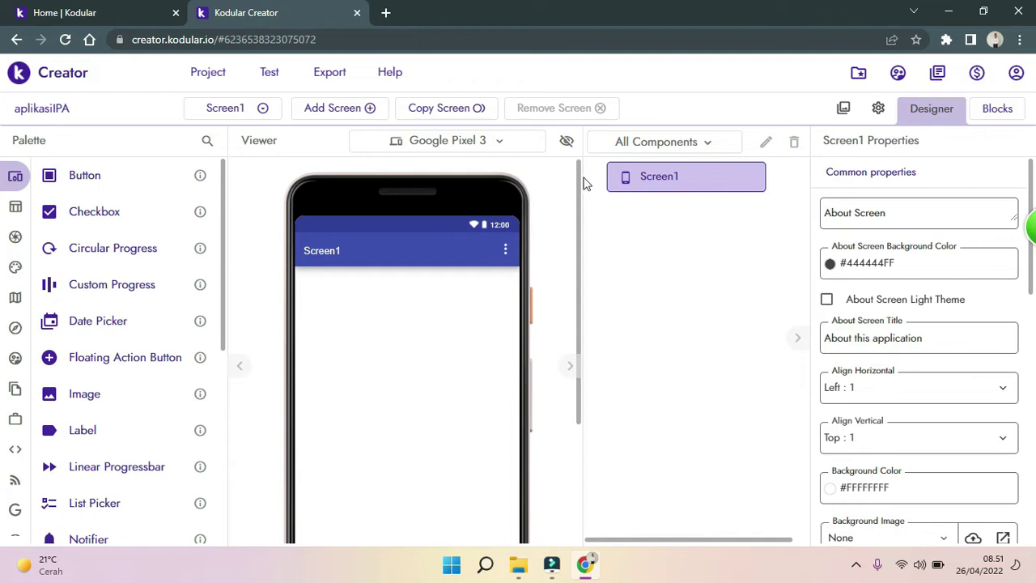
Switch the viewer's preview device to Samsung Galaxy S9.
left_click_drag(578, 175, 583, 330)
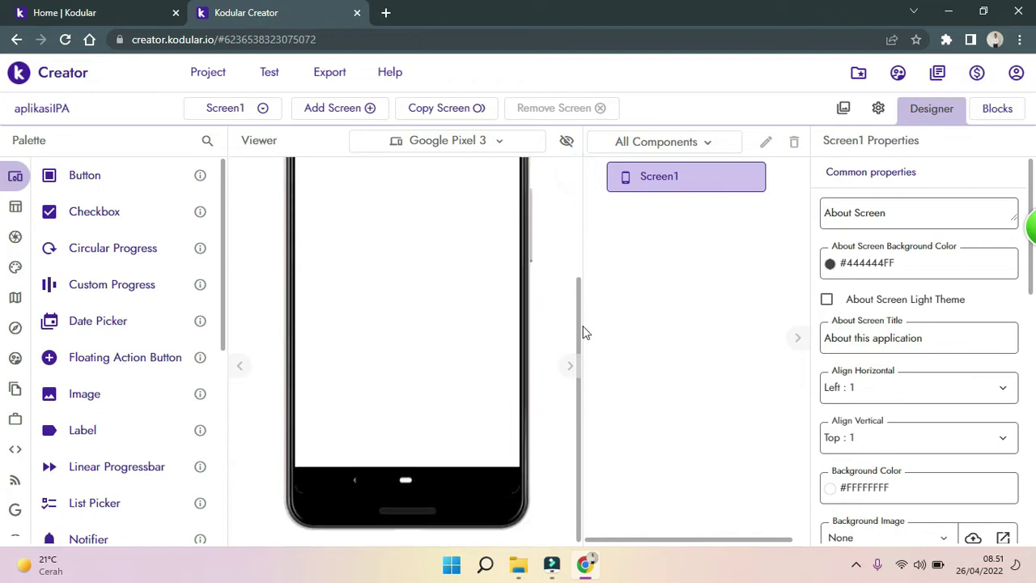
left_click(502, 143)
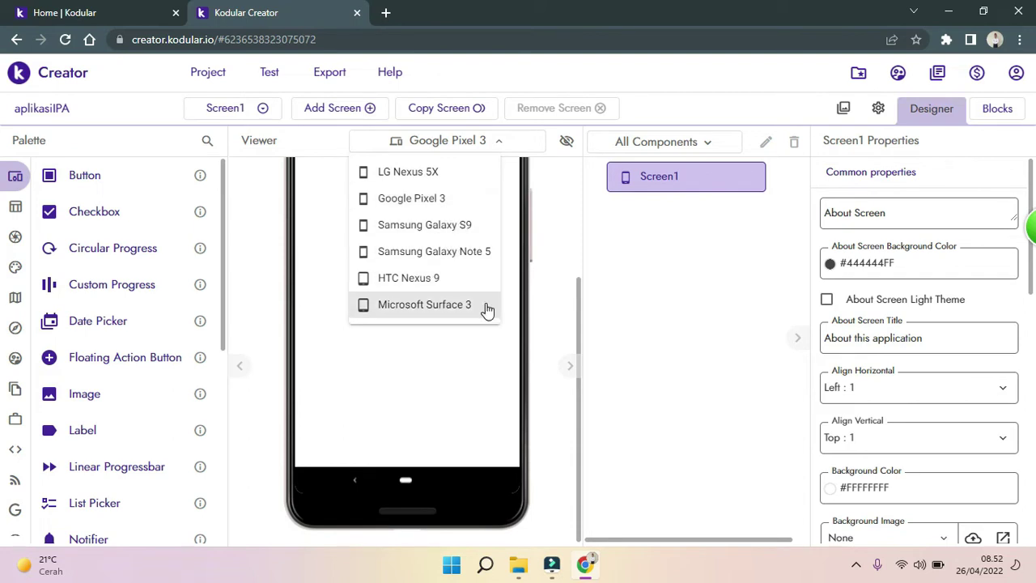
left_click(451, 232)
left_click_drag(578, 324, 578, 121)
mouse_move(578, 164)
left_mouse_down()
mouse_move(578, 282)
mouse_move(571, 164)
left_mouse_up()
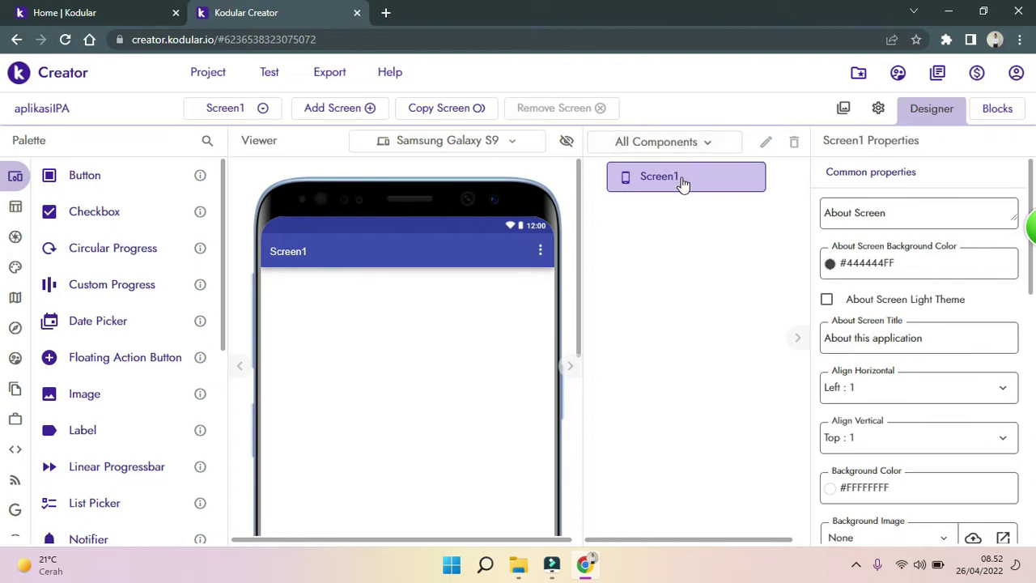
Examine Screen1's full phone preview and check the project's list of screens.
left_click_drag(578, 196, 604, 359)
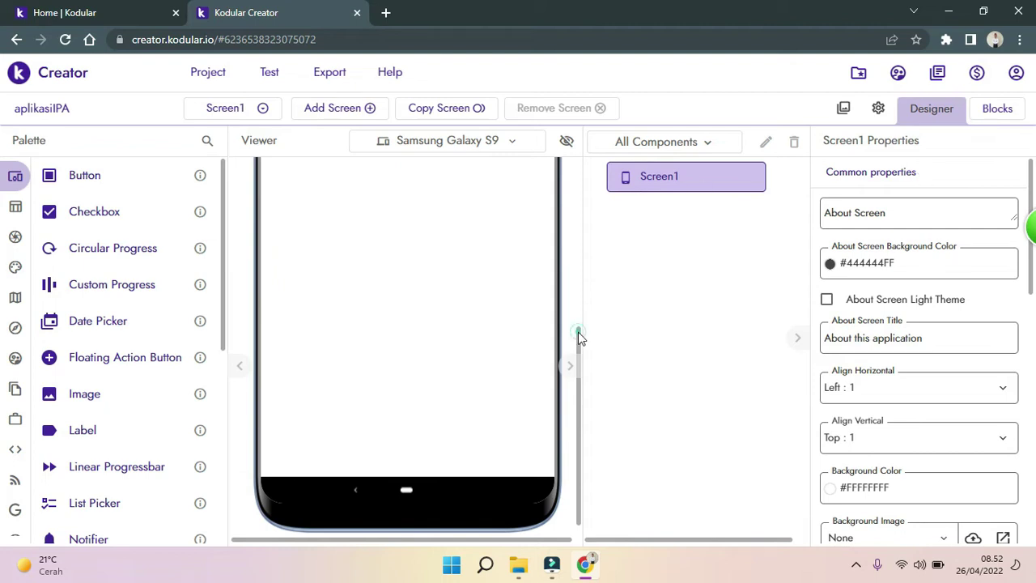
left_click_drag(580, 336, 578, 146)
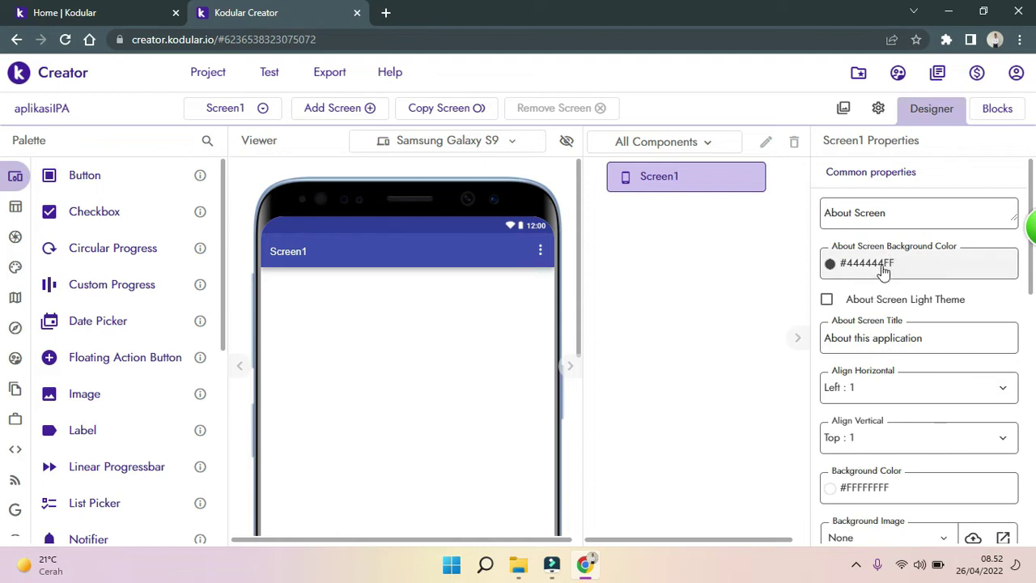
left_click_drag(1034, 174, 1024, 143)
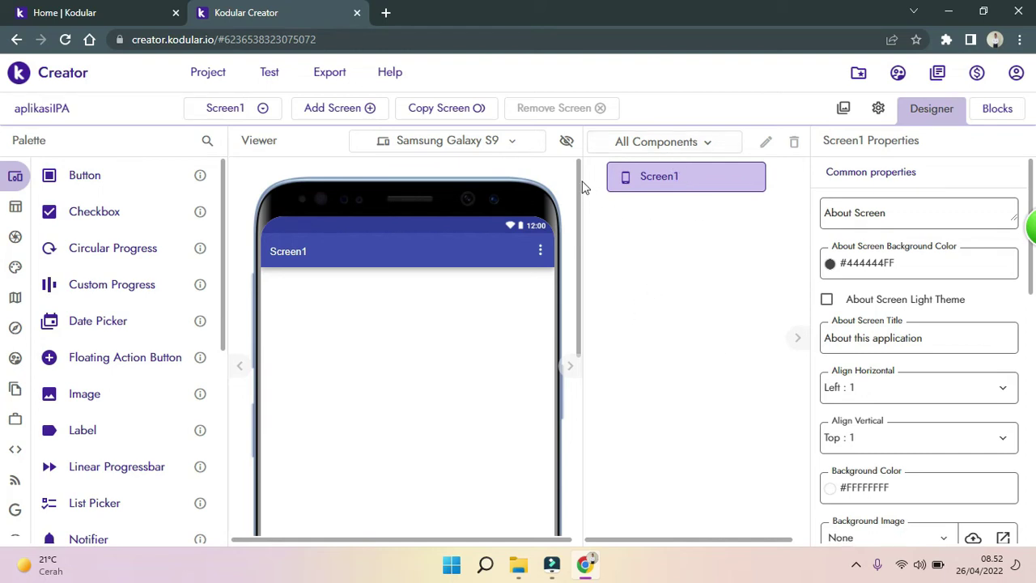
mouse_move(577, 180)
left_mouse_down()
mouse_move(580, 224)
mouse_move(579, 165)
left_mouse_up()
mouse_move(578, 168)
left_mouse_down()
mouse_move(587, 364)
mouse_move(579, 147)
left_mouse_up()
mouse_move(579, 177)
left_mouse_down()
mouse_move(585, 202)
mouse_move(586, 165)
left_mouse_up()
scroll(576, 182, "down", 1)
scroll(569, 169, "up", 1)
left_click(578, 179)
left_click(267, 109)
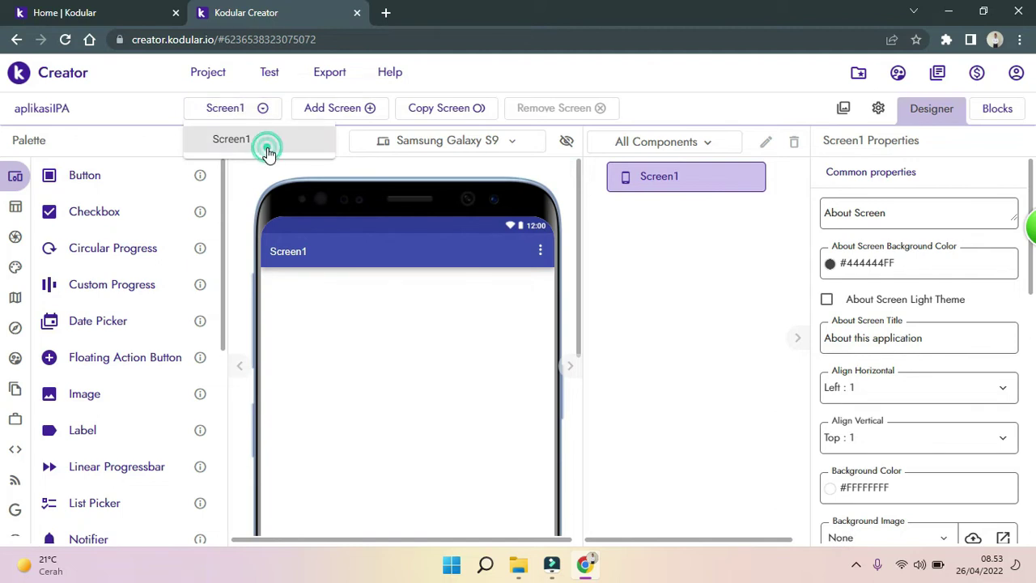
left_click(266, 148)
scroll(548, 215, "down", 5)
left_click_drag(584, 335, 590, 161)
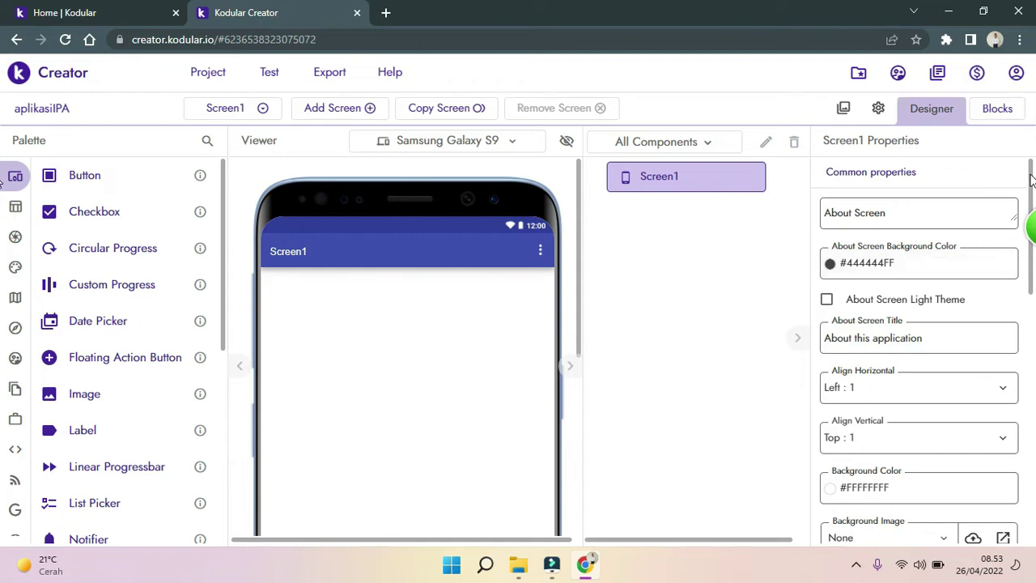
Review Screen1's common properties, including alignment and background settings, alongside the phone preview.
scroll(1031, 179, "down", 1)
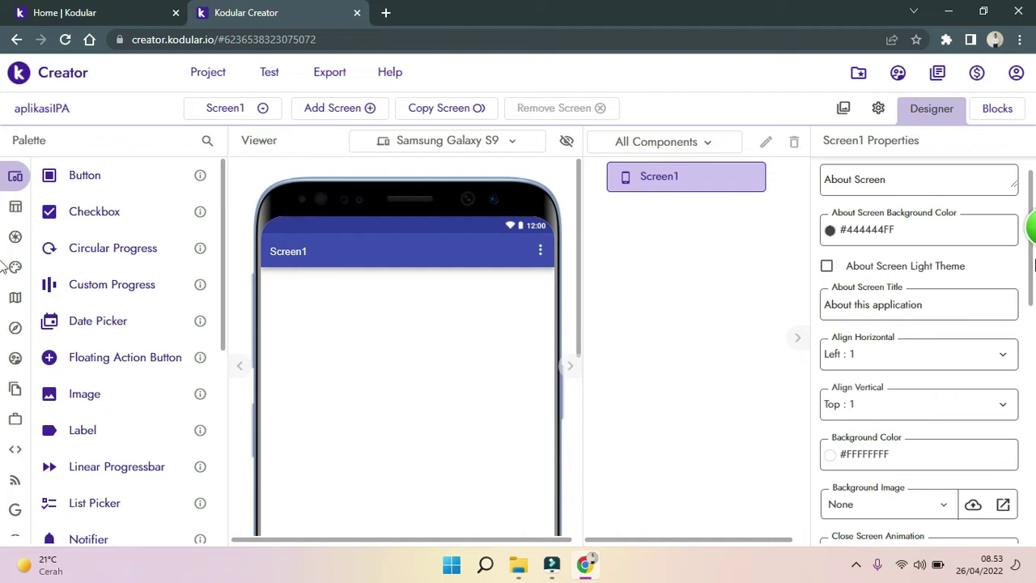
left_click_drag(1029, 202, 1033, 261)
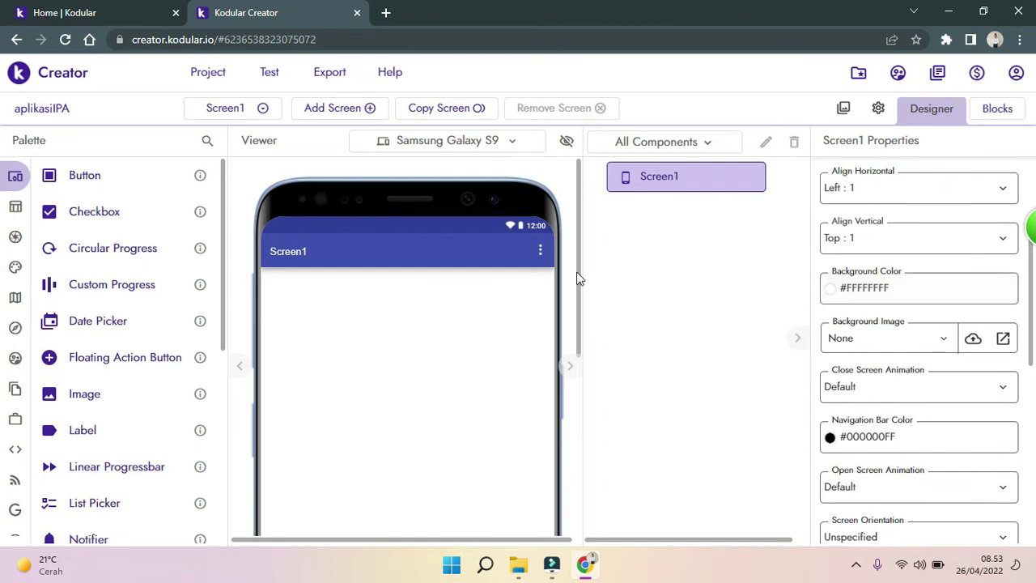
scroll(576, 290, "down", 3)
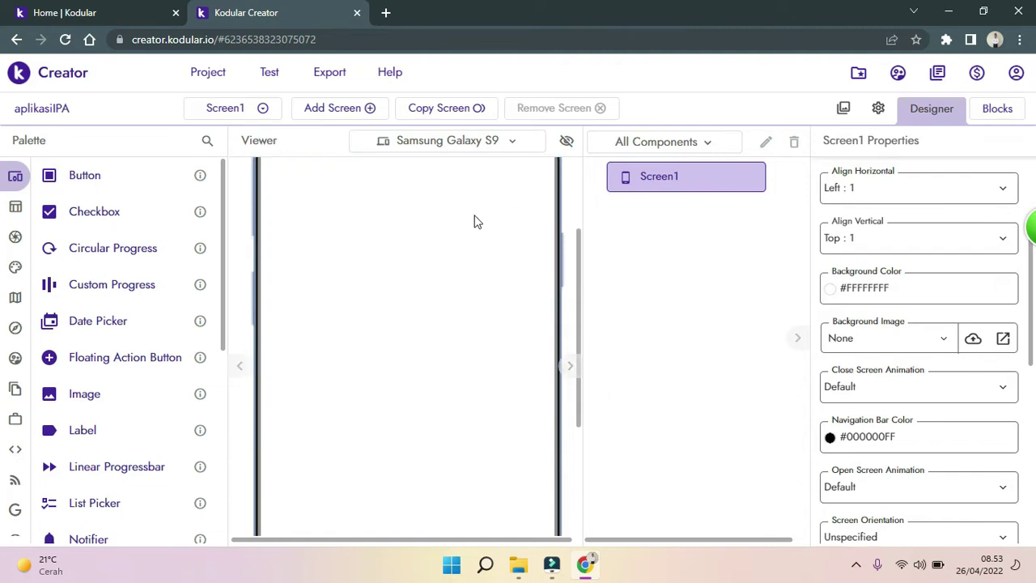
left_click_drag(578, 258, 581, 198)
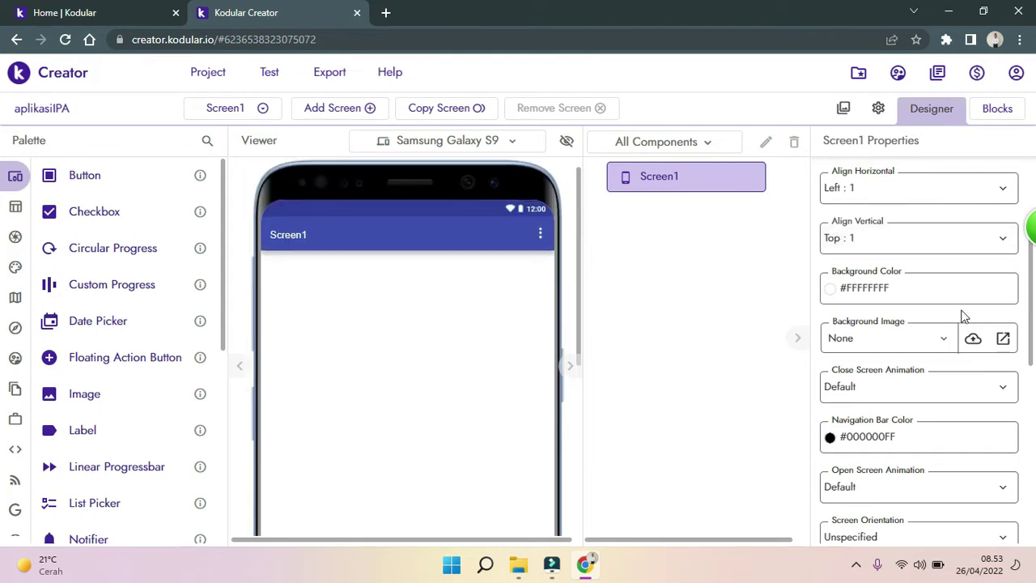
left_click_drag(1029, 298, 1030, 275)
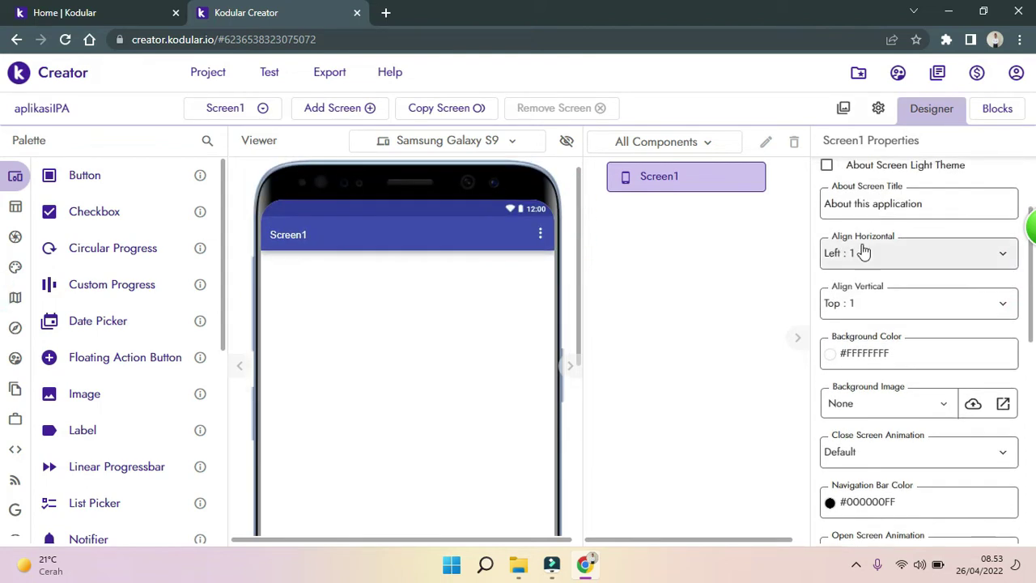
Try Screen1's background color as near-white #FBFDFDFE and as turquoise #15F7ECFE.
left_click(834, 354)
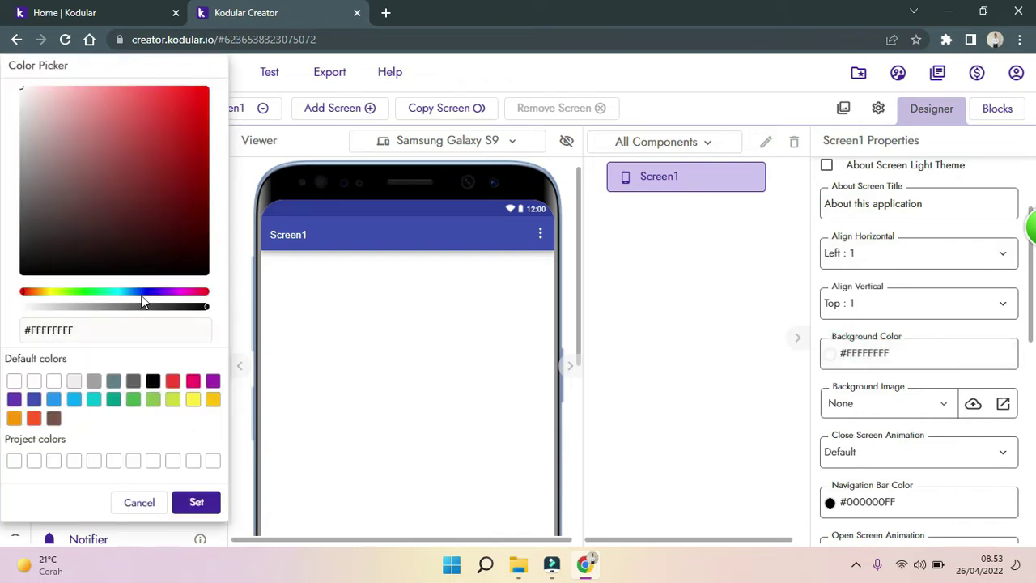
left_click(115, 292)
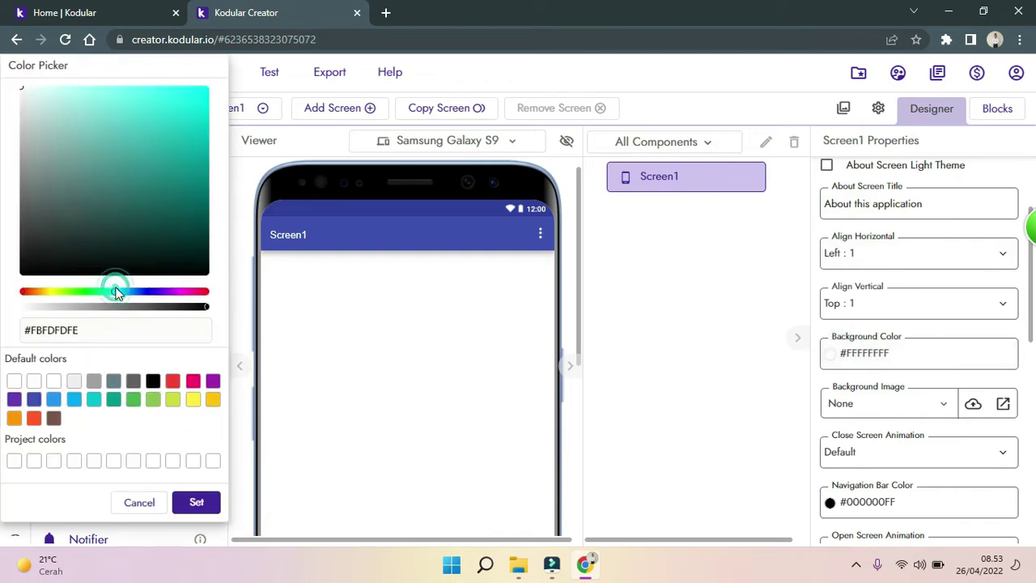
left_click(200, 505)
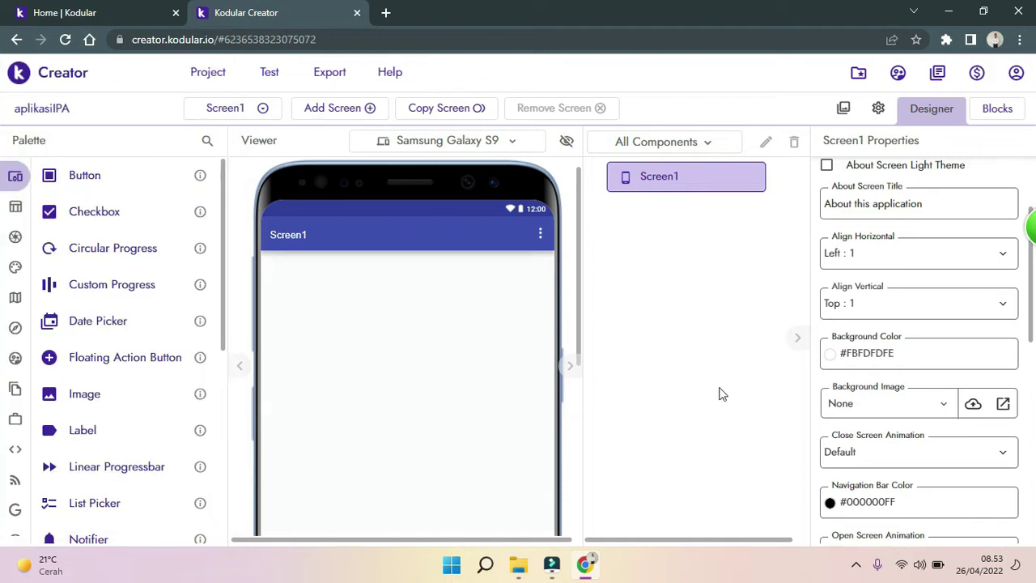
left_click(832, 358)
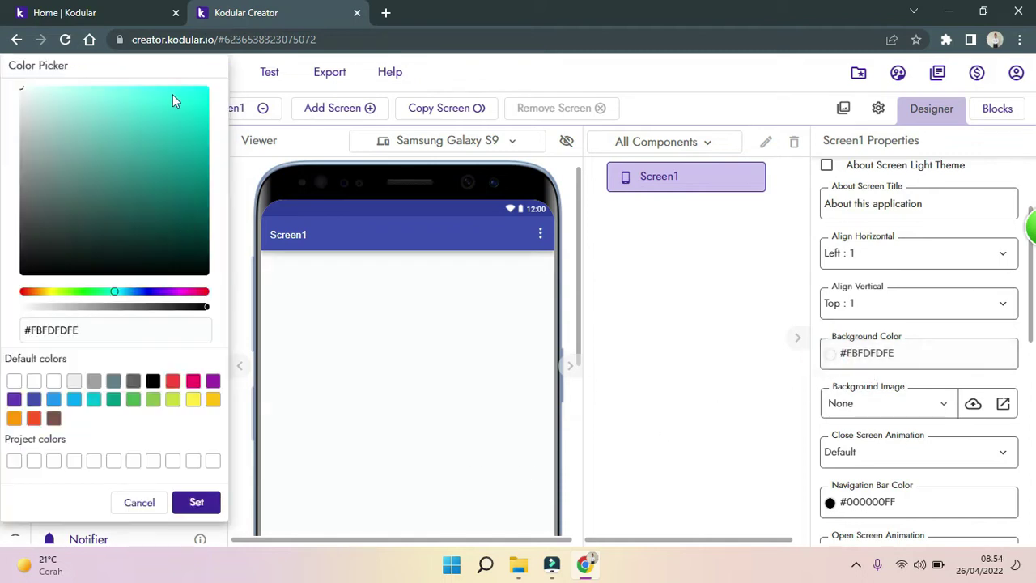
left_click(195, 97)
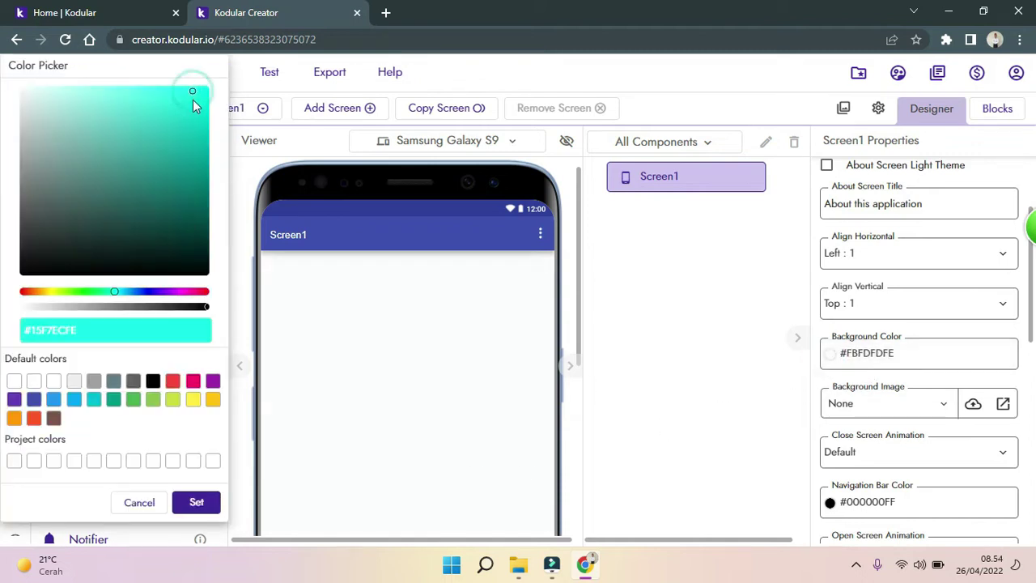
left_click(198, 502)
mouse_move(578, 264)
left_mouse_down()
mouse_move(597, 420)
mouse_move(604, 381)
mouse_move(581, 275)
left_mouse_up()
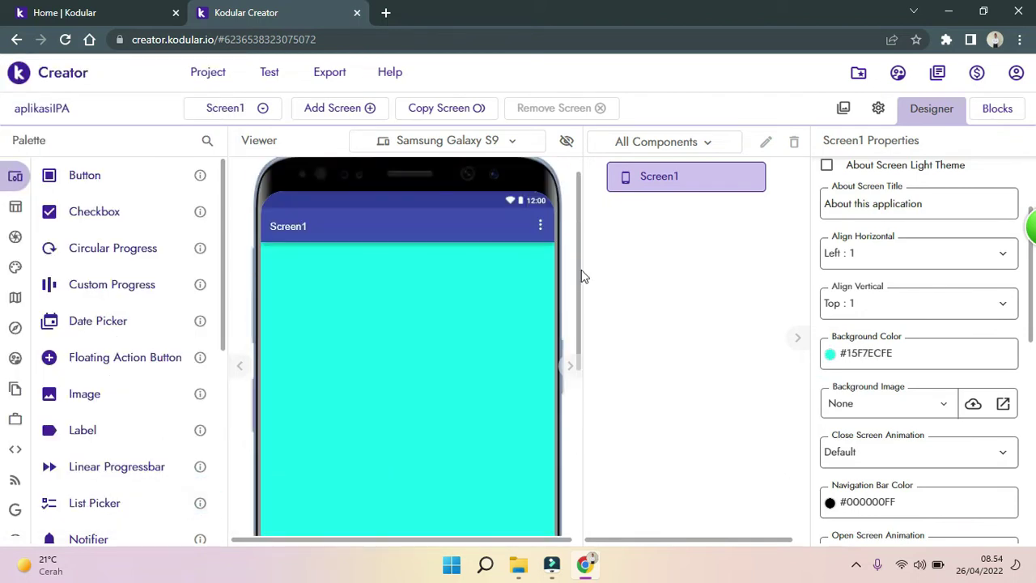
Set Screen1's background color to the default None color, #FFFFFF00, and check the phone preview.
left_click(832, 367)
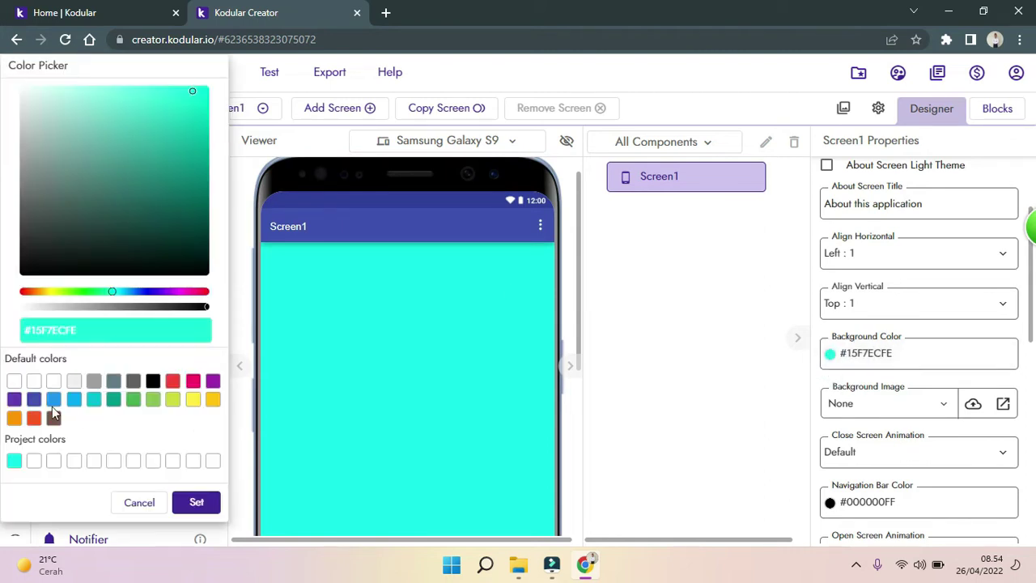
left_click(34, 382)
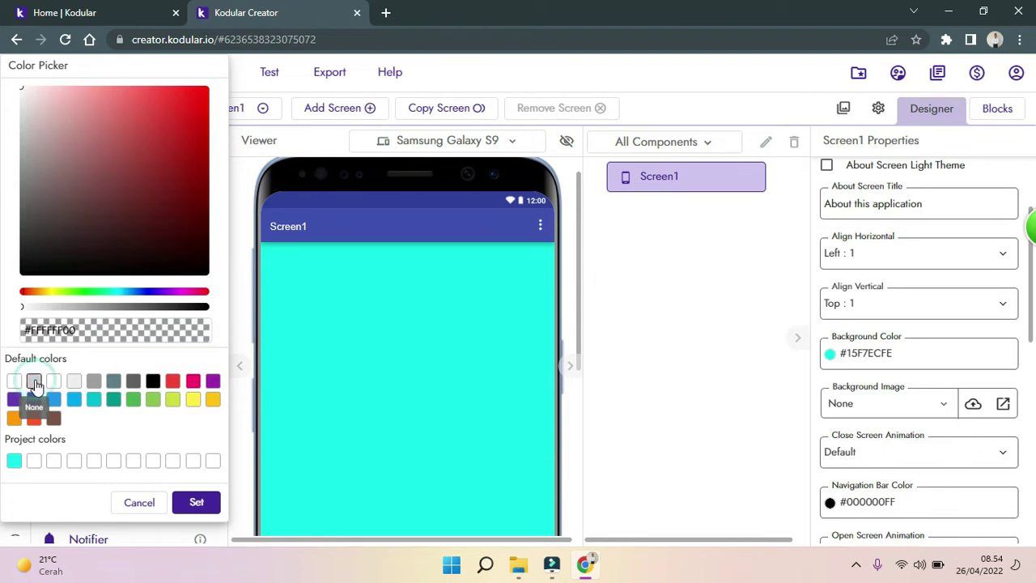
left_click(198, 502)
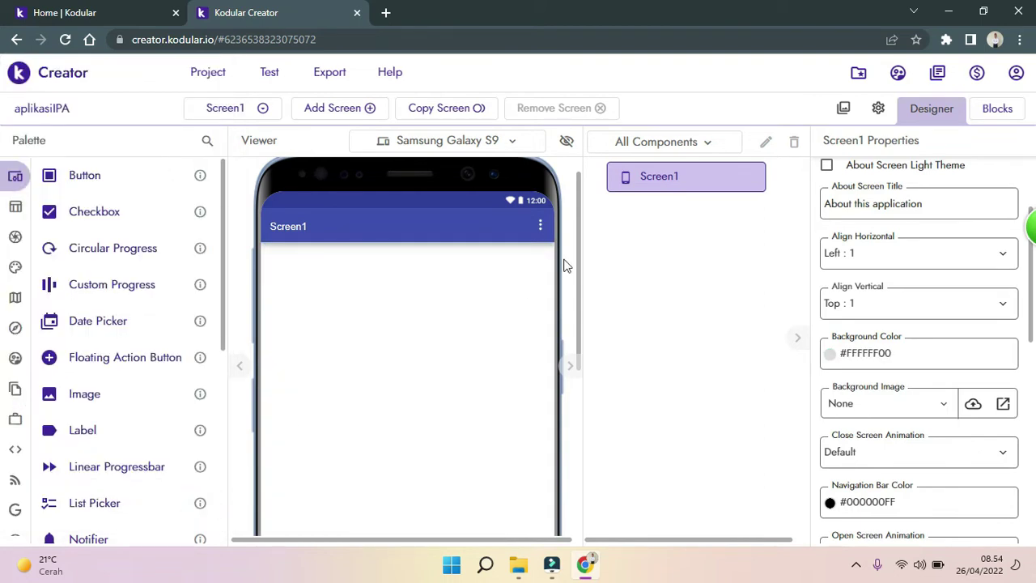
left_click_drag(577, 255, 573, 230)
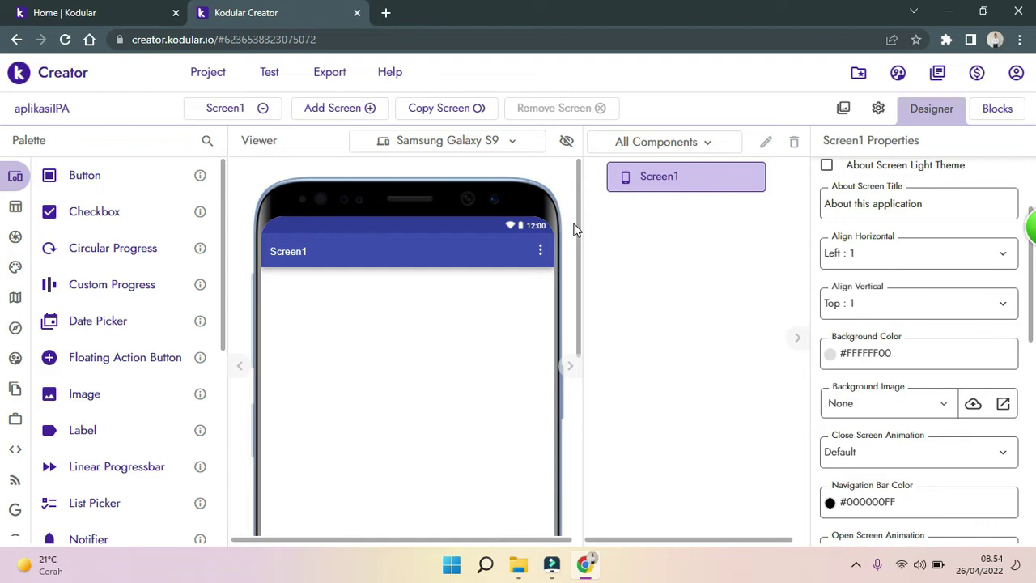
left_click_drag(578, 221, 580, 249)
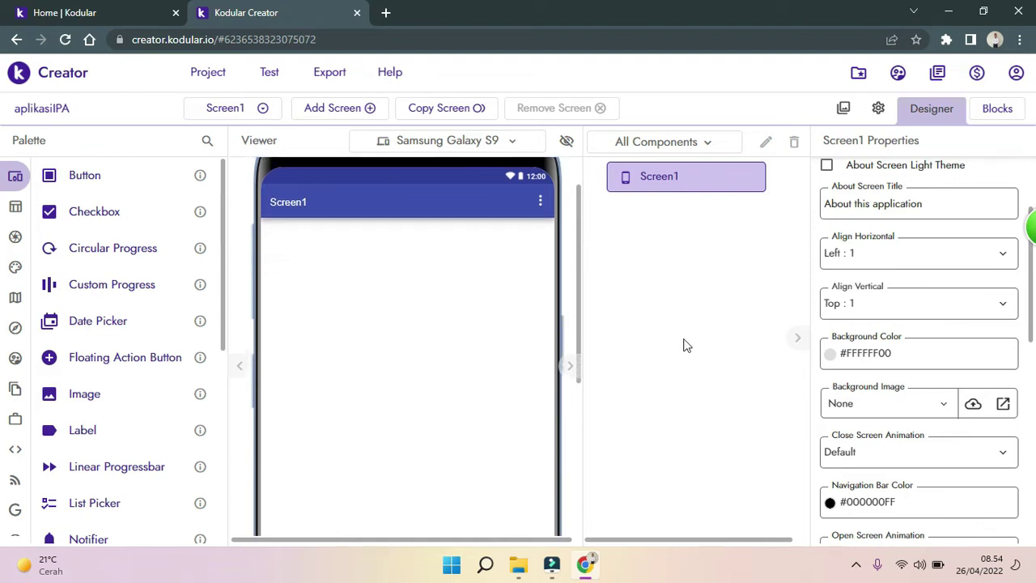
left_click_drag(576, 219, 576, 229)
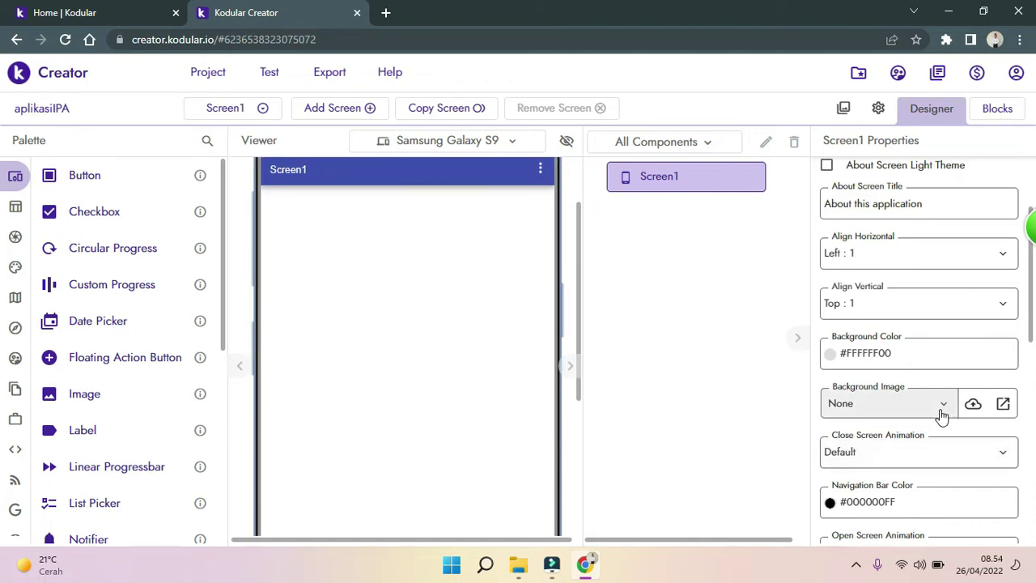
Upload background.jpg from the ASET APP folder to the project's assets and preview the image.
left_click(971, 409)
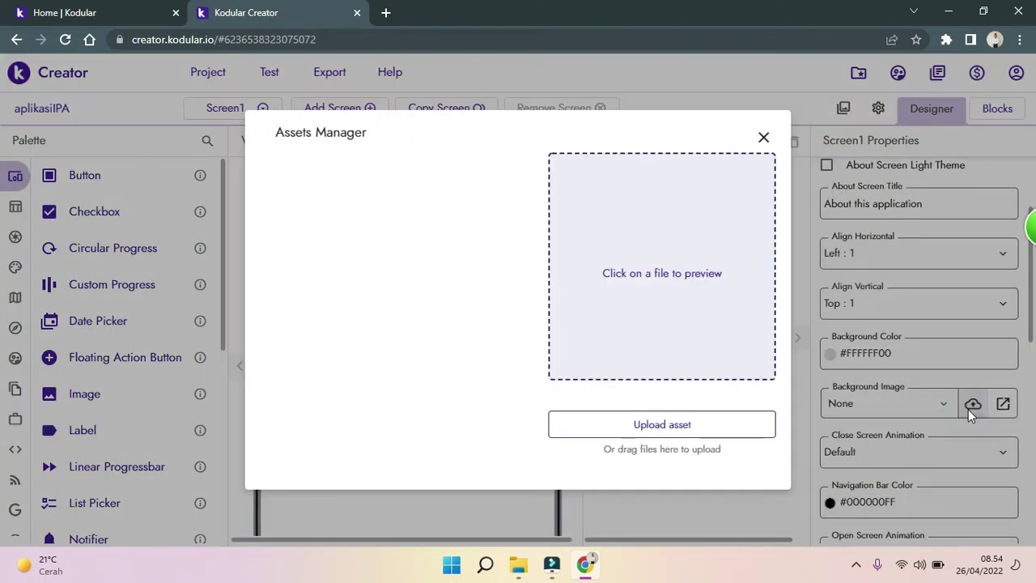
left_click(601, 427)
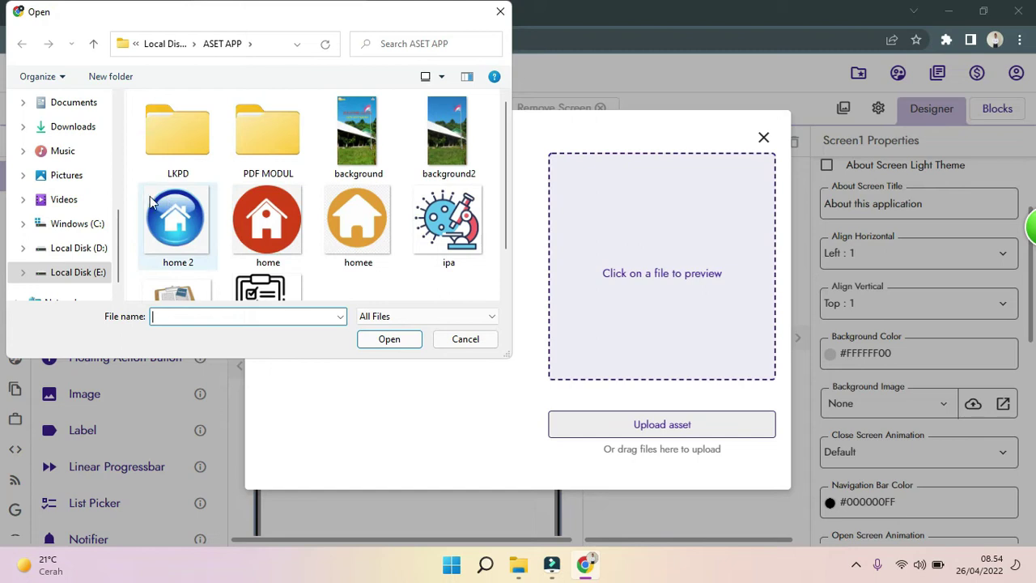
scroll(119, 243, "down", 1)
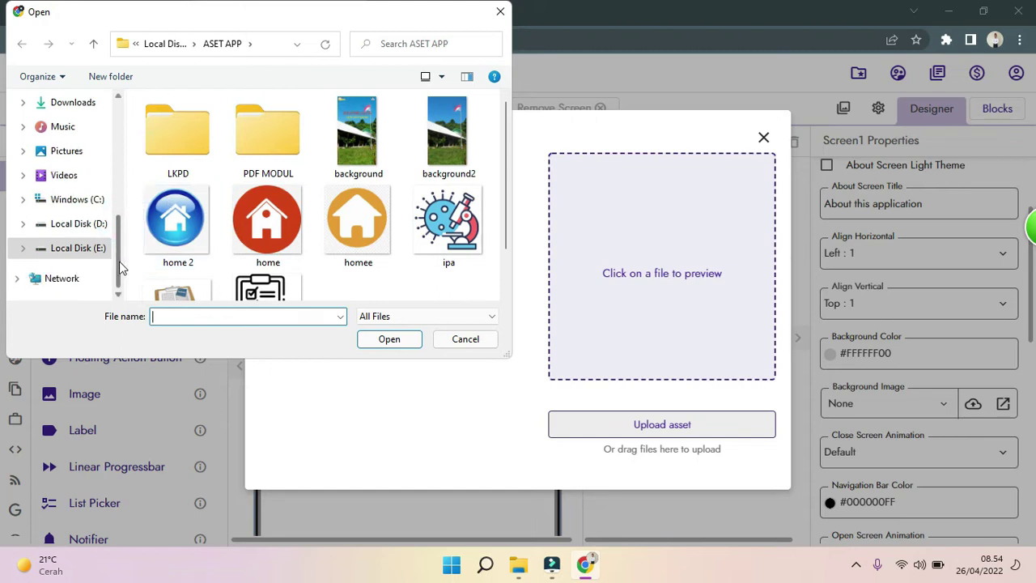
double_click(384, 170)
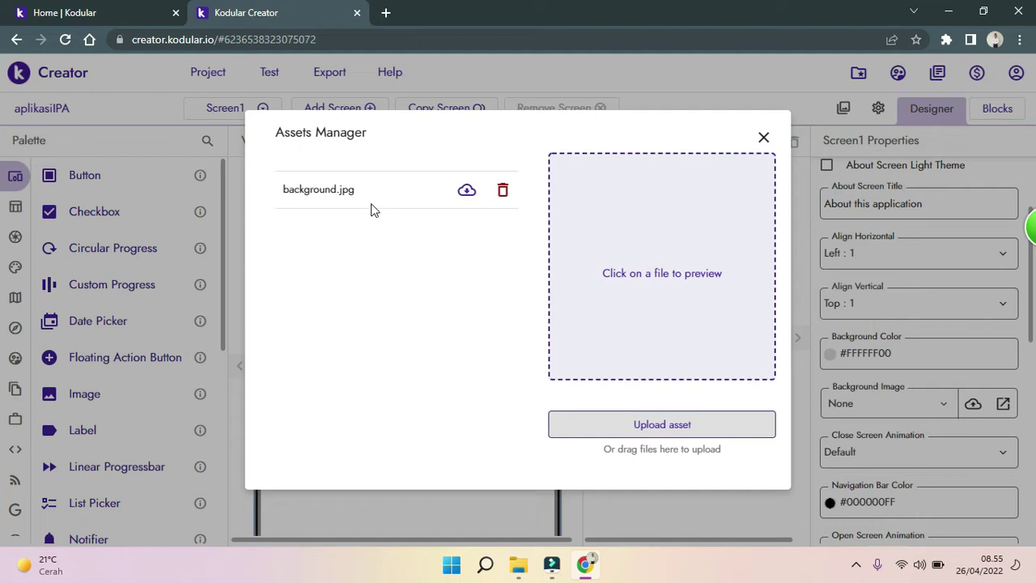
left_click(337, 194)
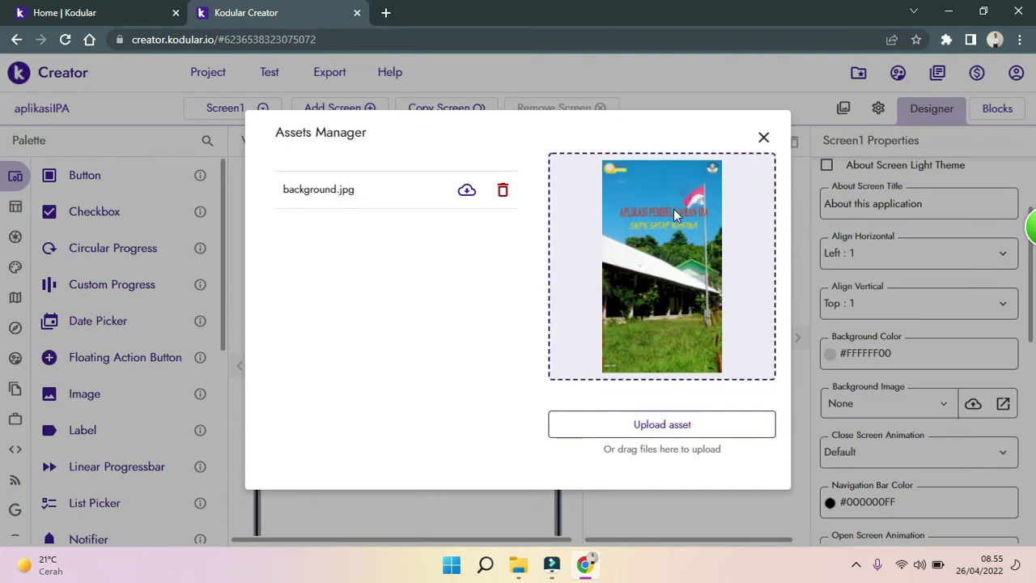
left_click(762, 139)
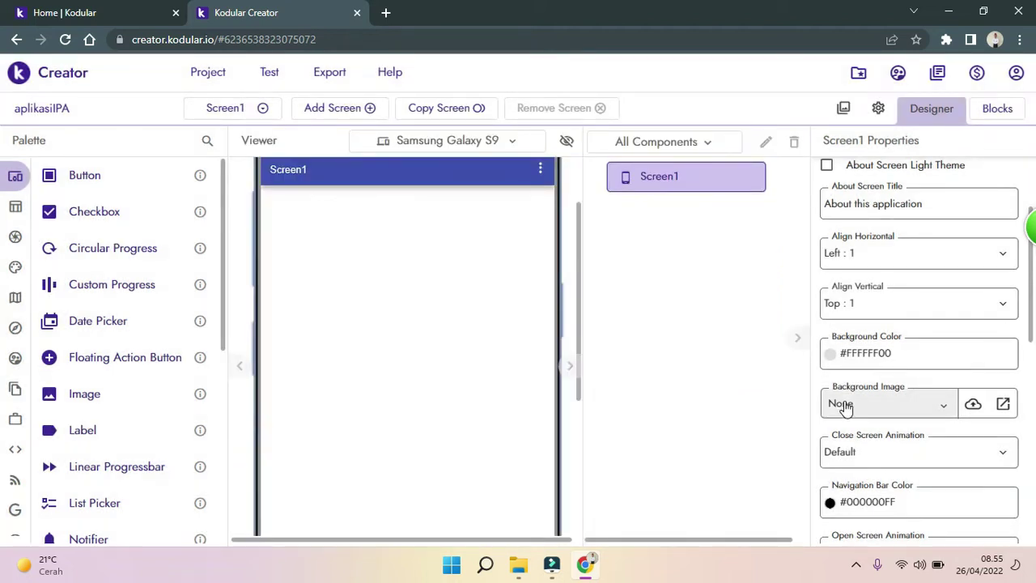
Set Screen1's background image to background.jpg and check it down the phone preview.
left_click(947, 408)
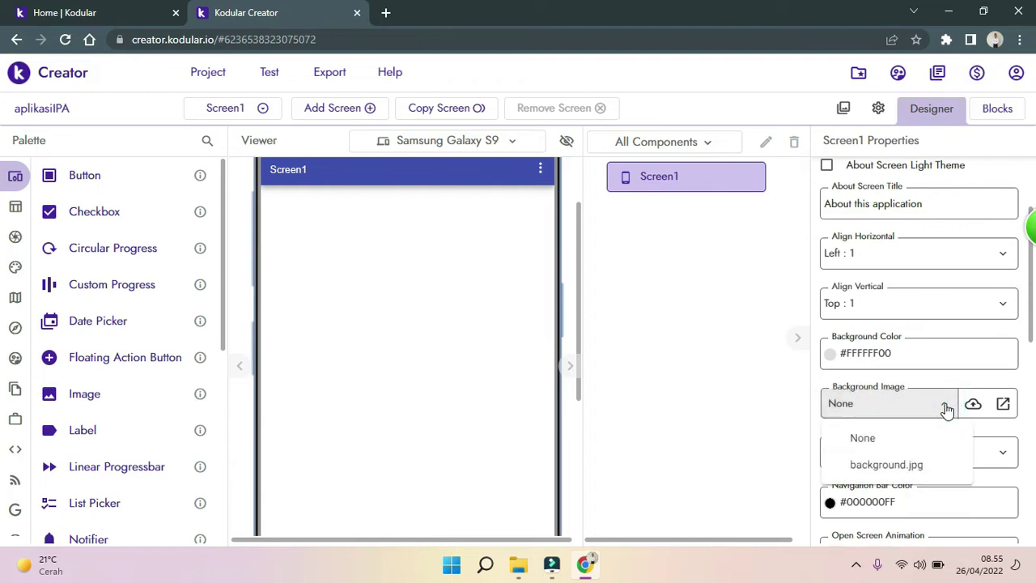
left_click(915, 468)
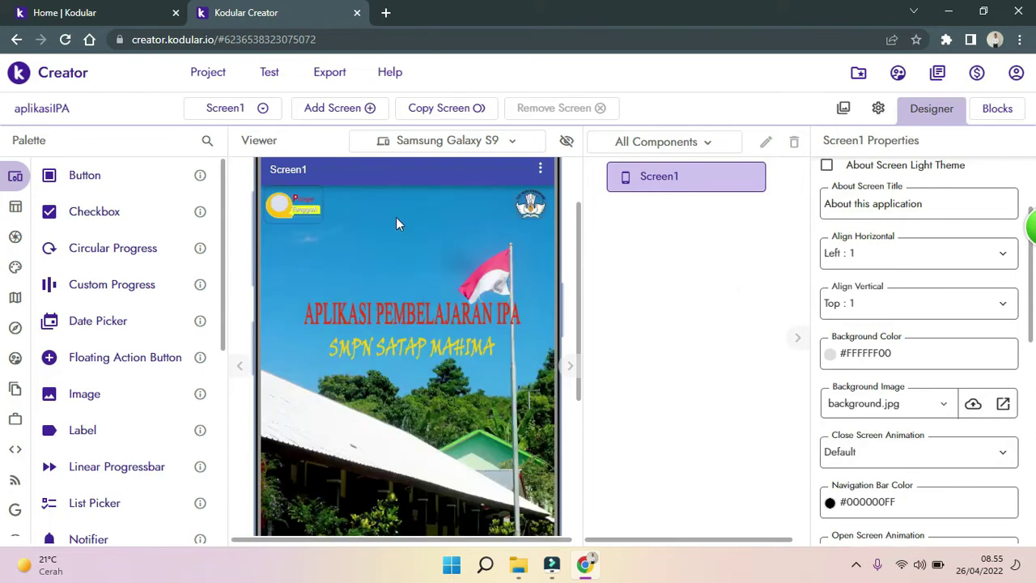
left_click_drag(578, 219, 575, 316)
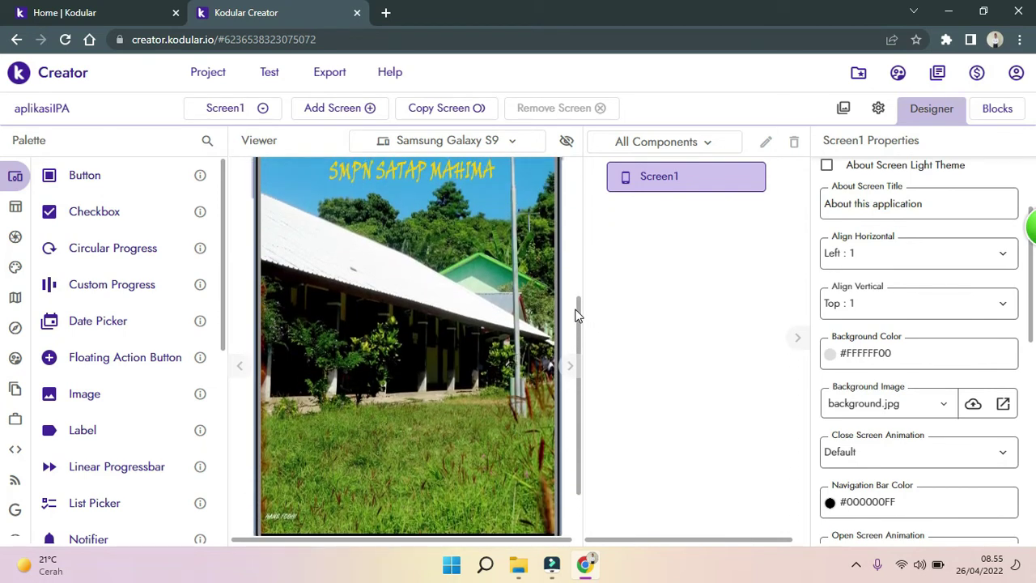
Review the Close Screen Animation choices for Screen1 and keep Default.
left_click_drag(1033, 341, 1012, 365)
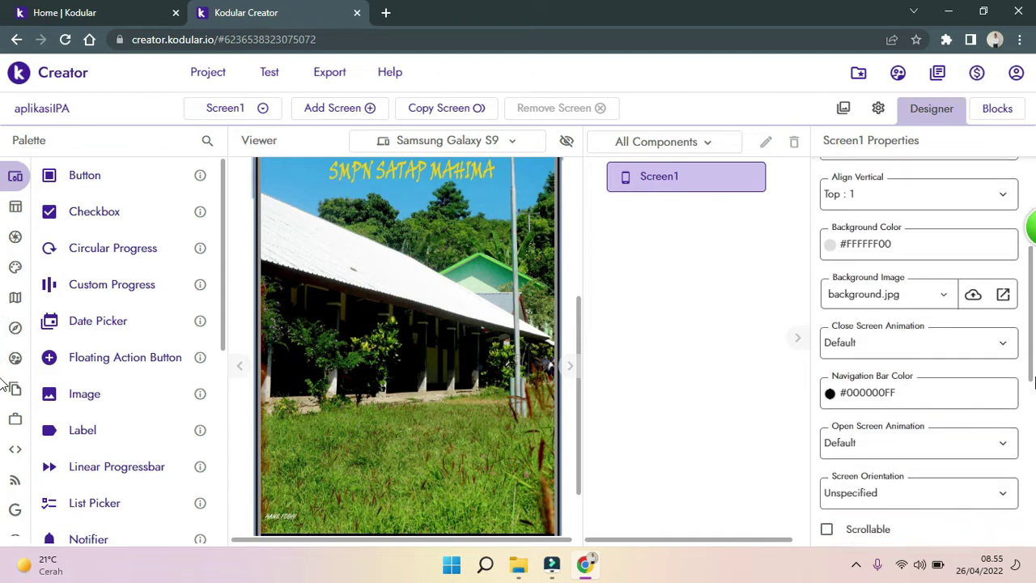
left_click(1000, 357)
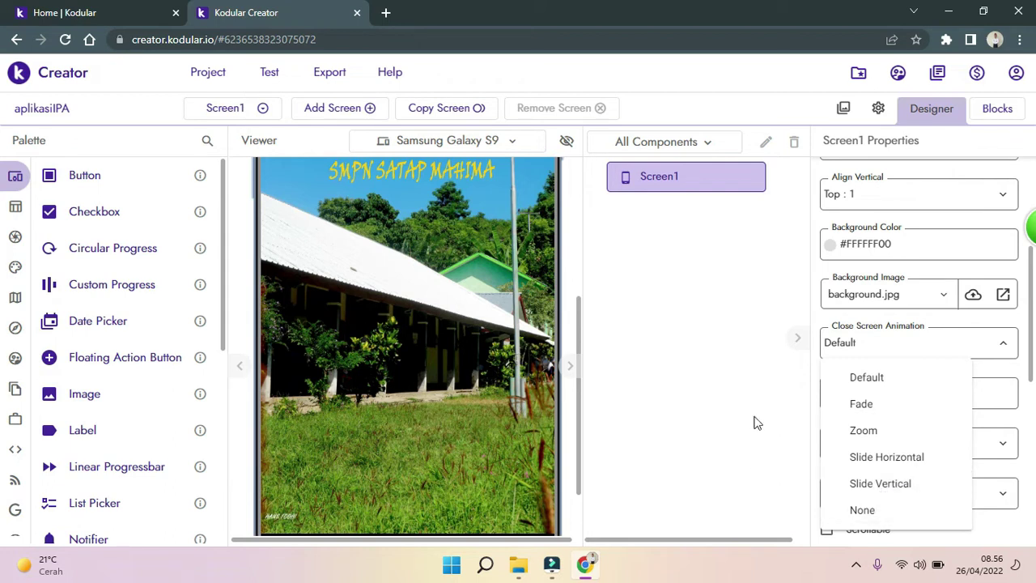
left_click(856, 381)
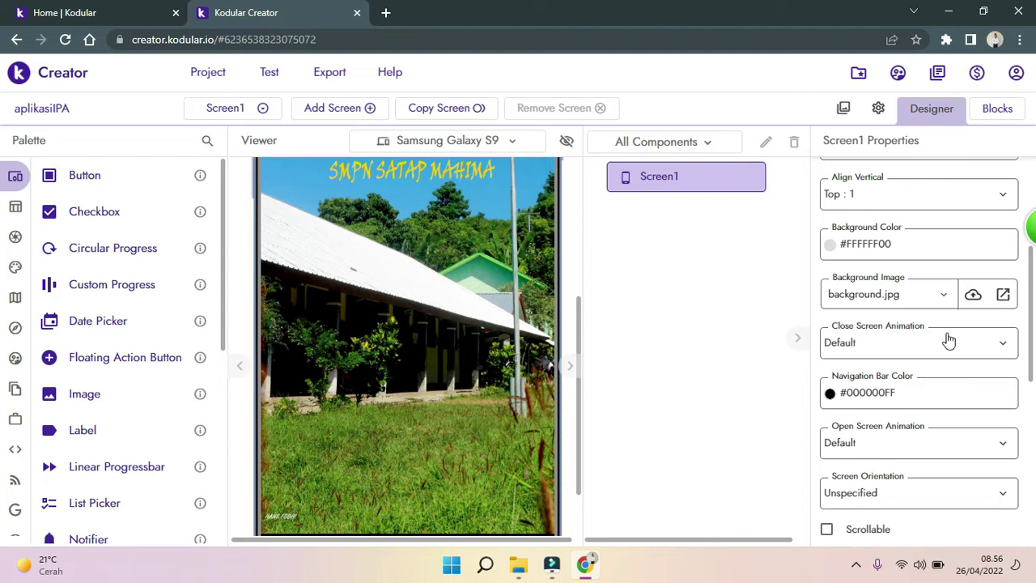
Hide the options menu and the status bar on Screen1, checking the phone preview for each.
scroll(1030, 340, "down", 1)
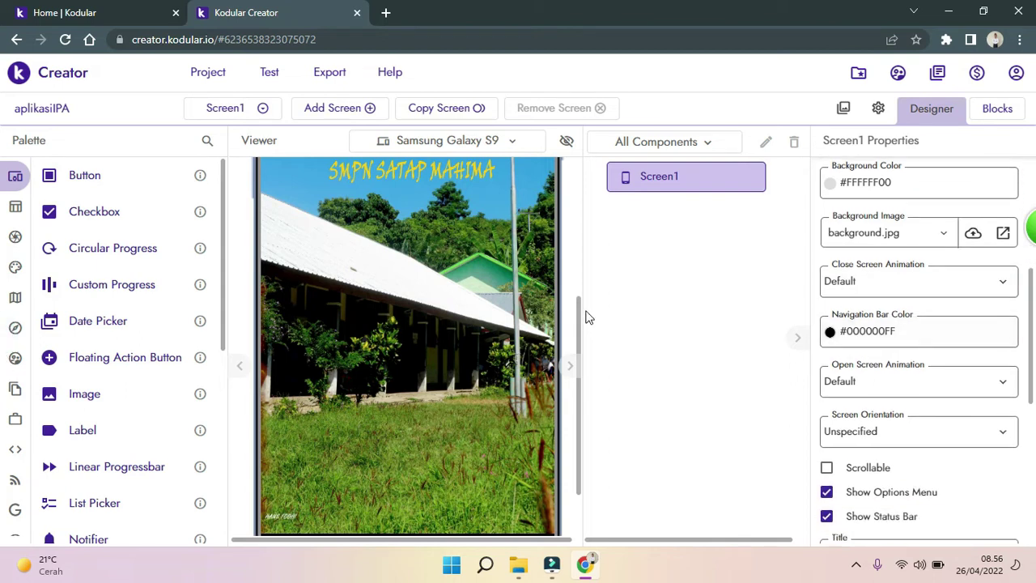
left_click_drag(577, 314, 579, 159)
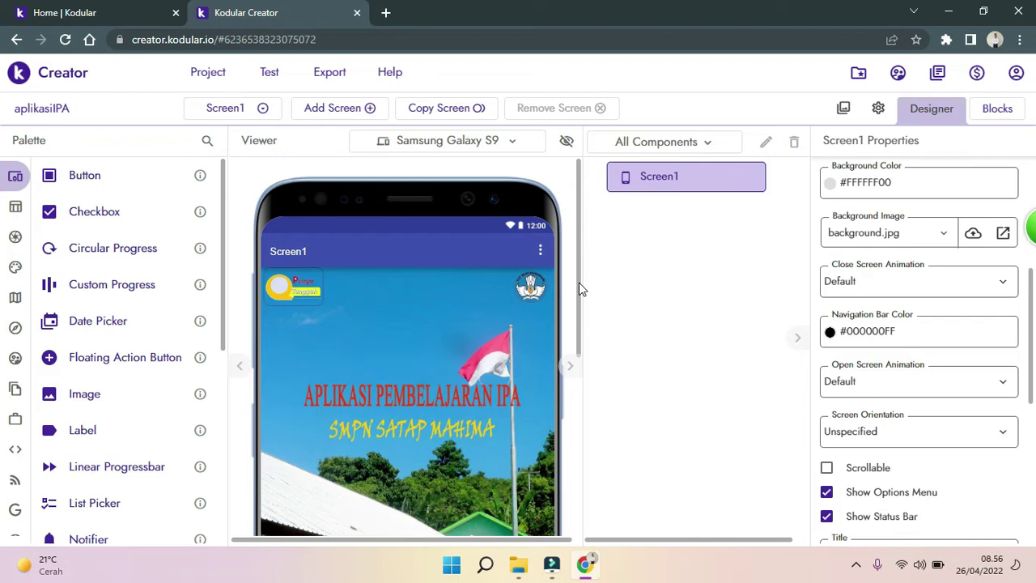
left_click_drag(576, 276, 597, 354)
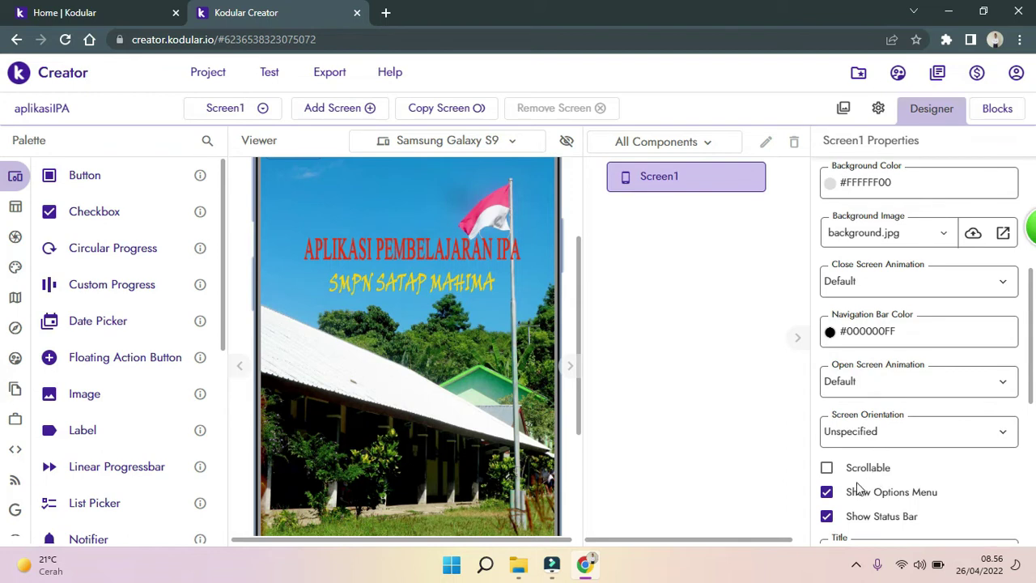
left_click(827, 492)
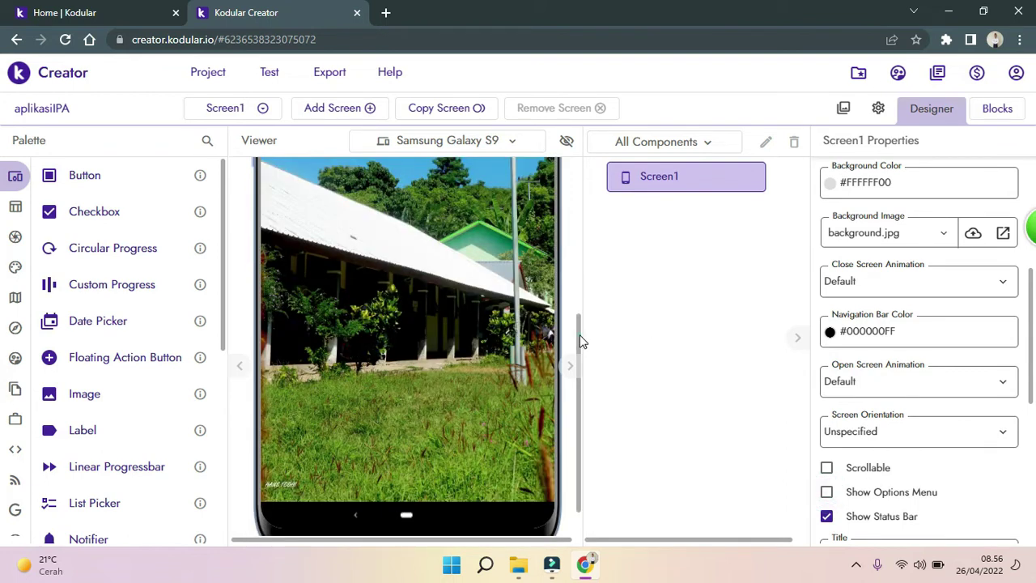
left_click_drag(581, 340, 582, 184)
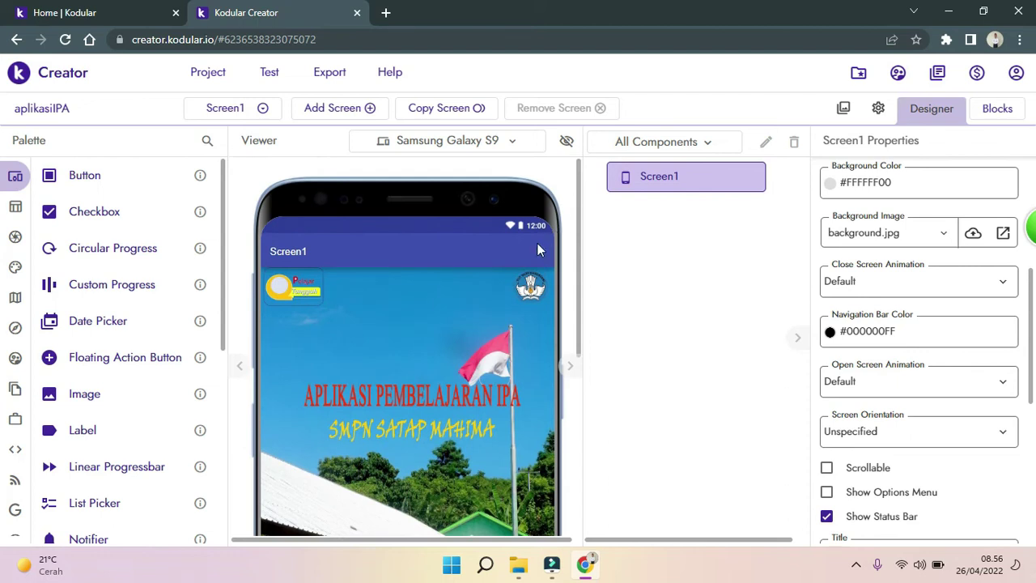
left_click(827, 520)
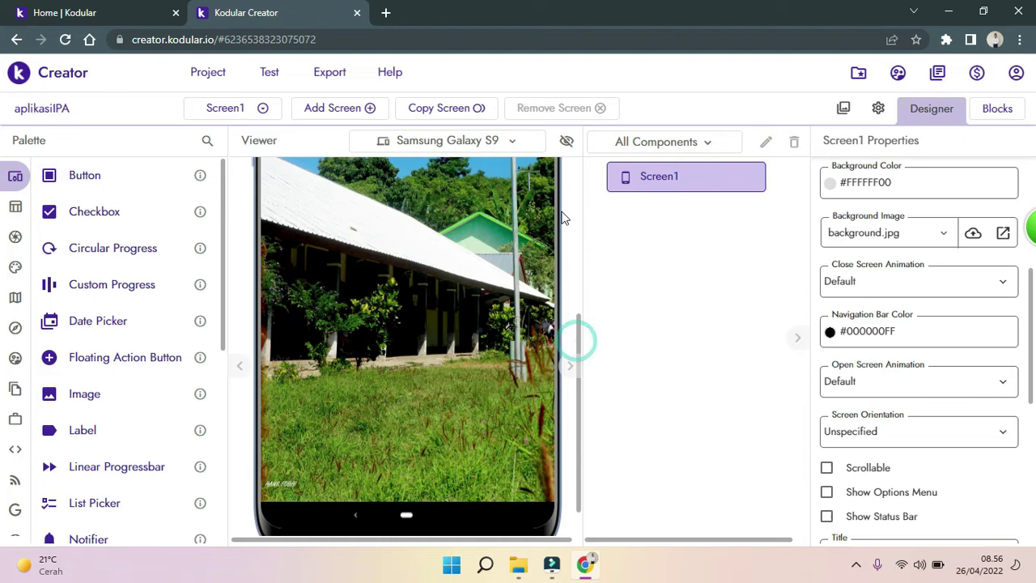
left_click_drag(579, 329, 578, 185)
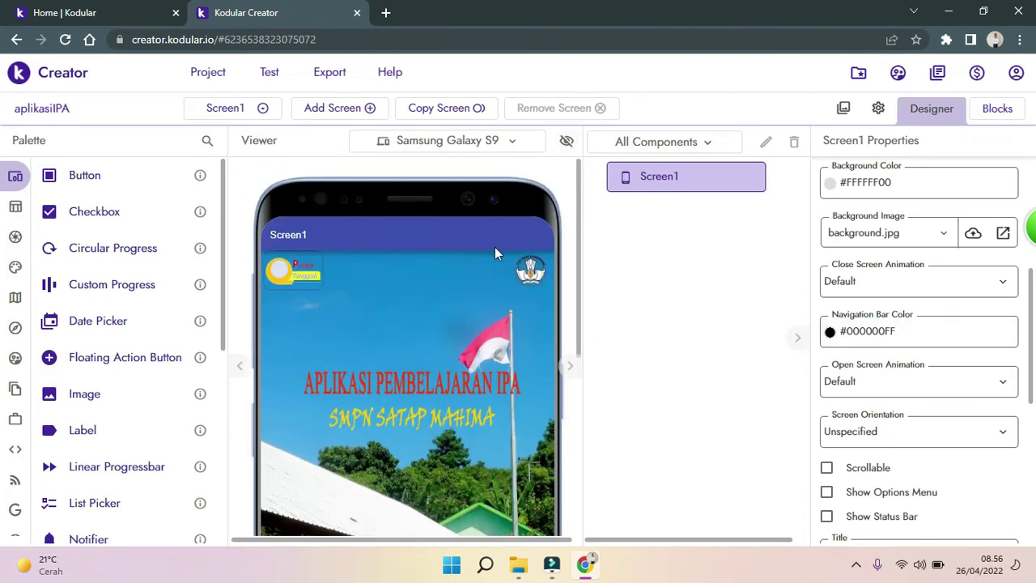
Hide Screen1's title and check the full-screen background from top to bottom of the phone preview.
scroll(836, 272, "down", 4)
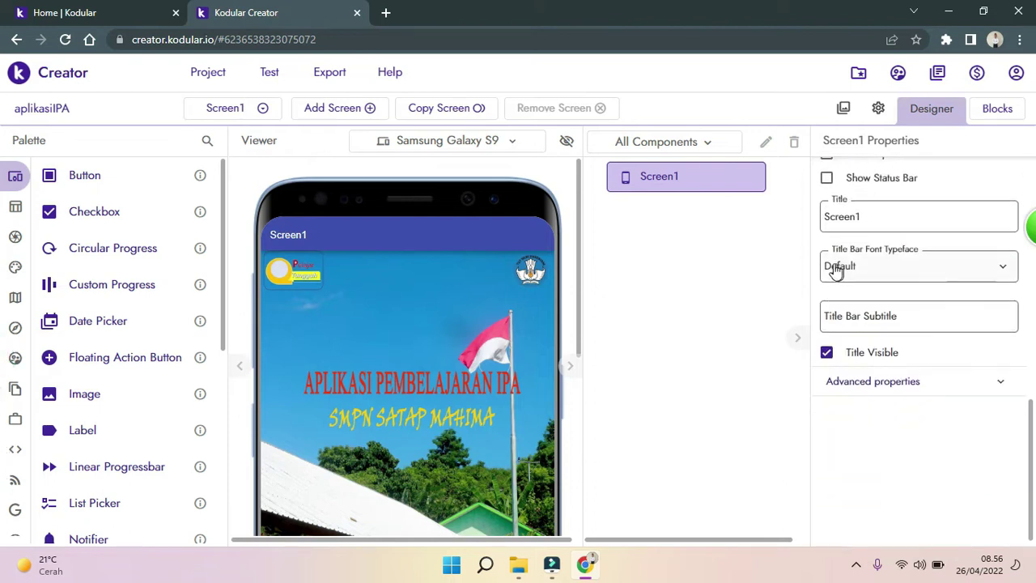
left_click(826, 352)
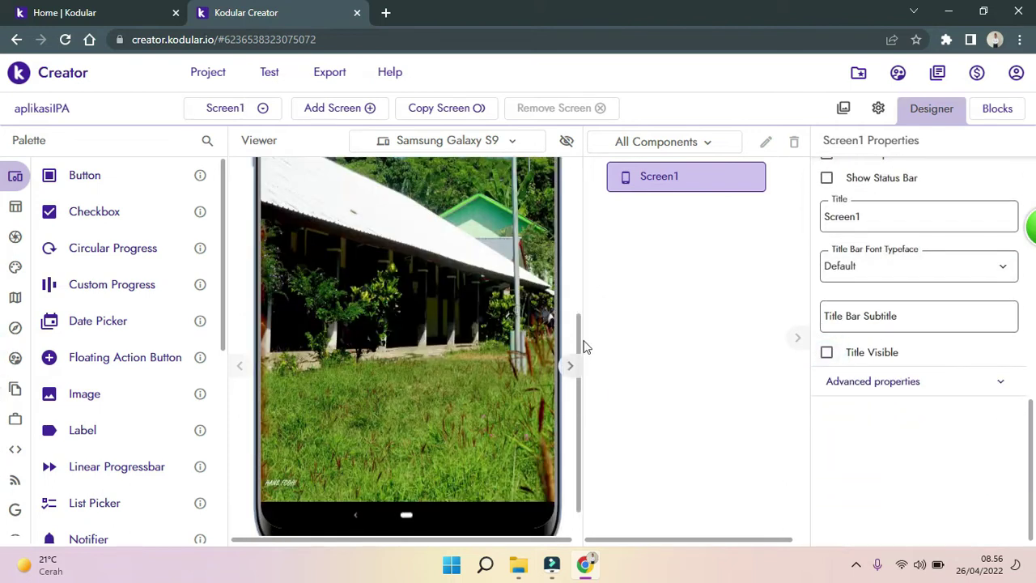
left_click_drag(578, 338, 566, 179)
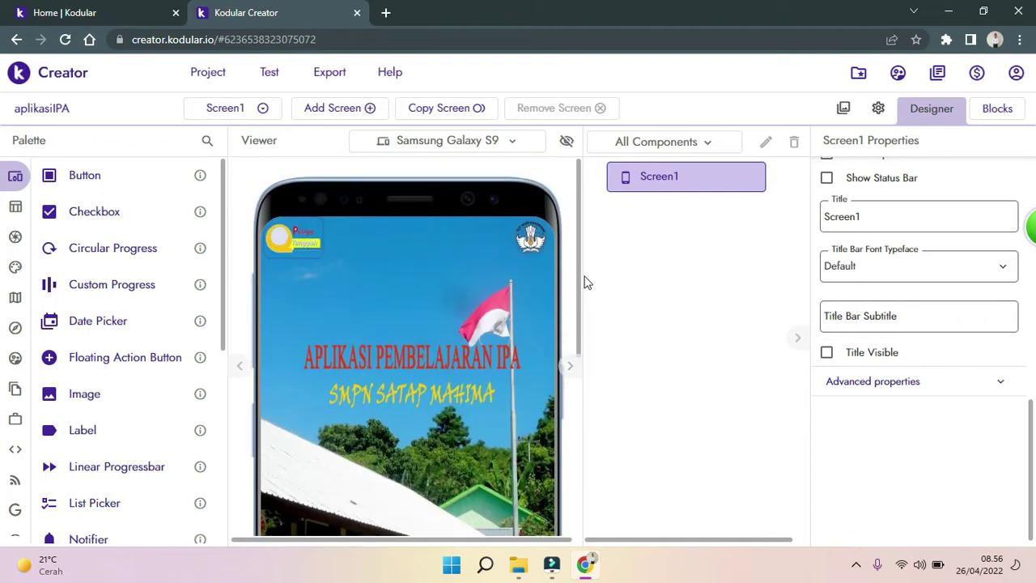
left_click_drag(579, 281, 594, 497)
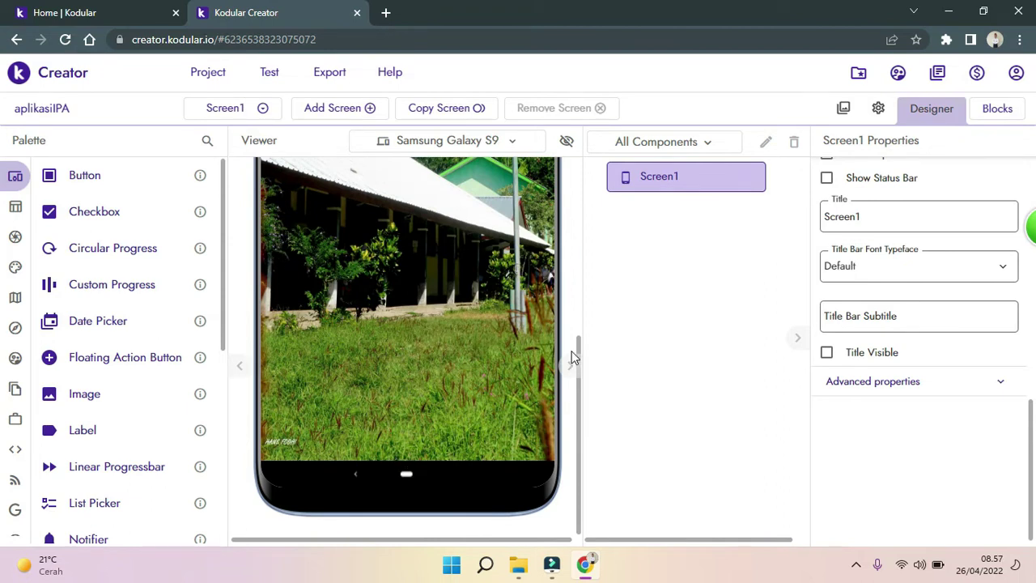
Review Screen1's advanced properties and examine the background image in the phone preview.
left_click_drag(578, 354, 629, 486)
left_click(1007, 392)
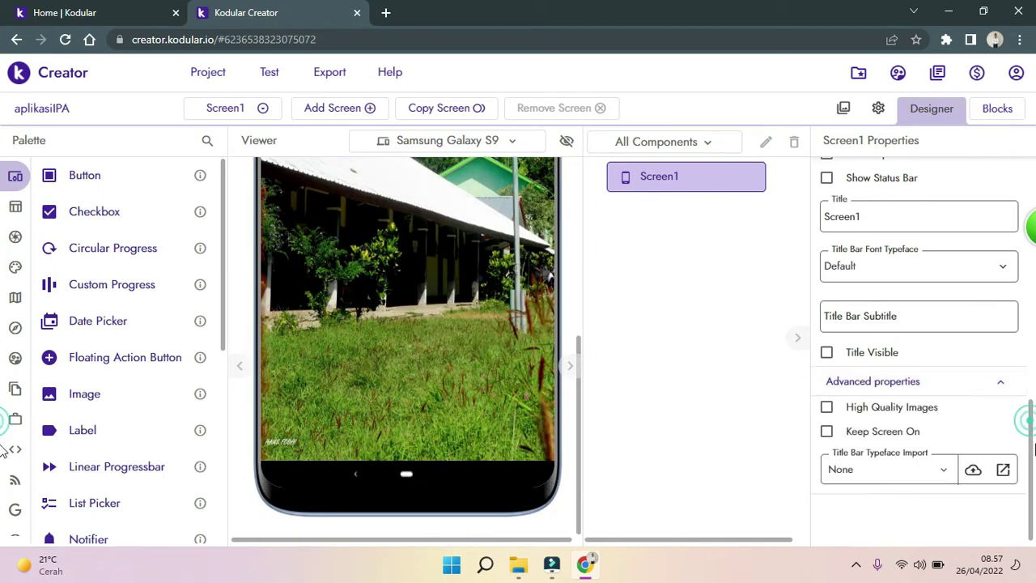
left_click_drag(578, 347, 577, 117)
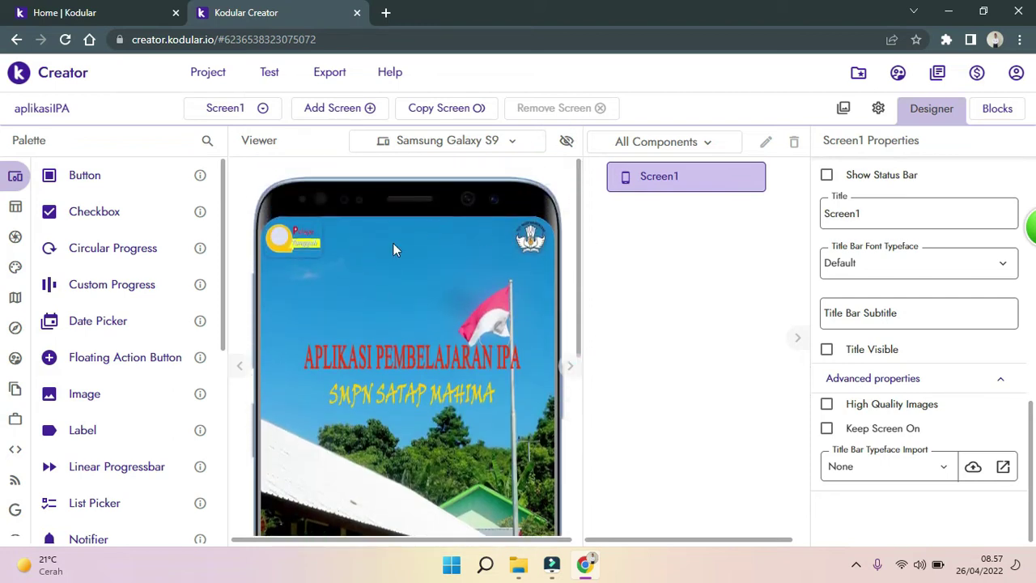
left_click_drag(579, 245, 575, 224)
double_click(583, 201)
left_click(581, 225)
left_click(659, 235)
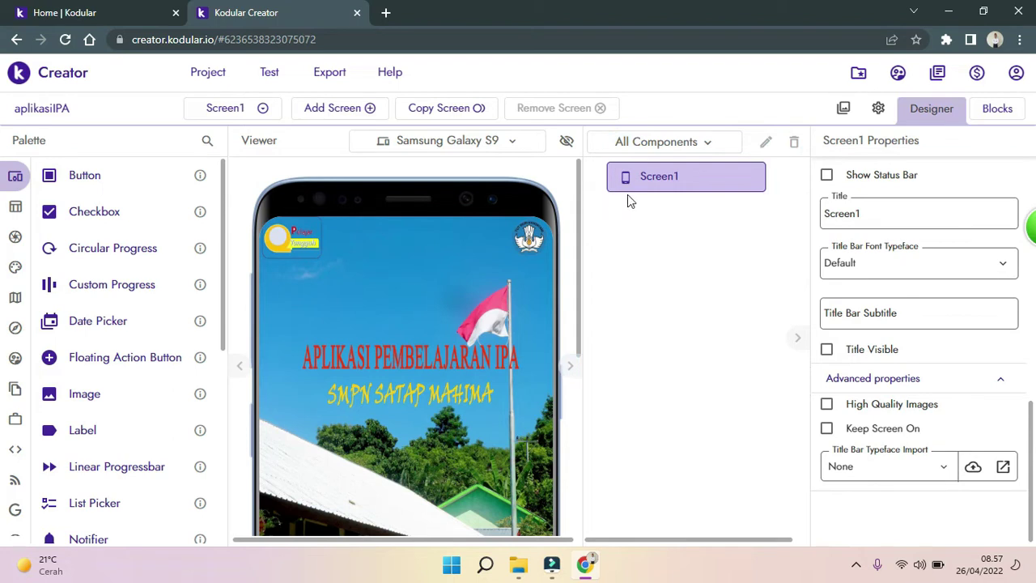
left_click_drag(579, 235, 574, 214)
mouse_move(576, 217)
left_mouse_down()
mouse_move(580, 288)
mouse_move(578, 220)
left_mouse_up()
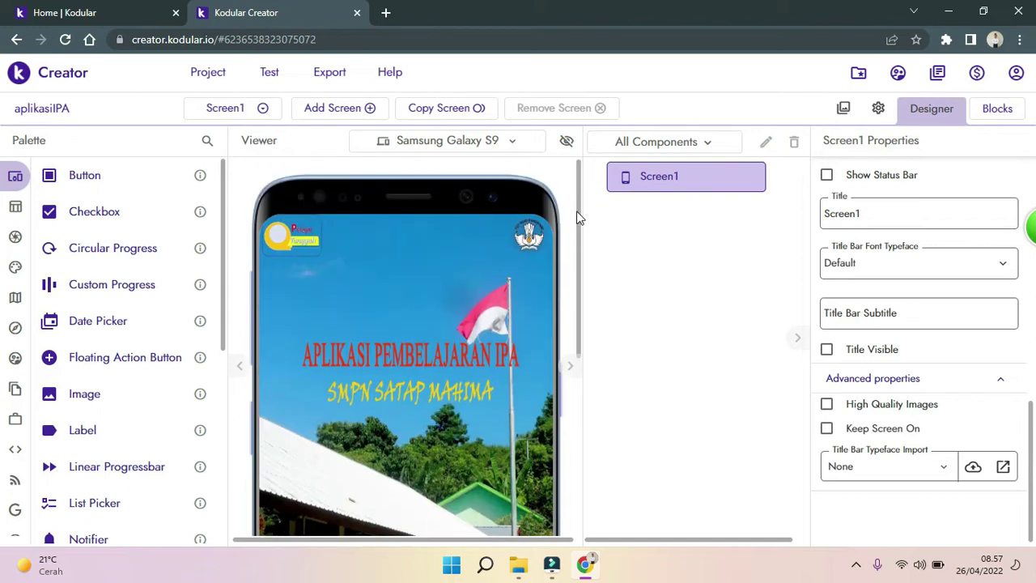
Search the component palette for "vert" and place a Vertical Arrangement at the top of Screen1.
left_click(207, 144)
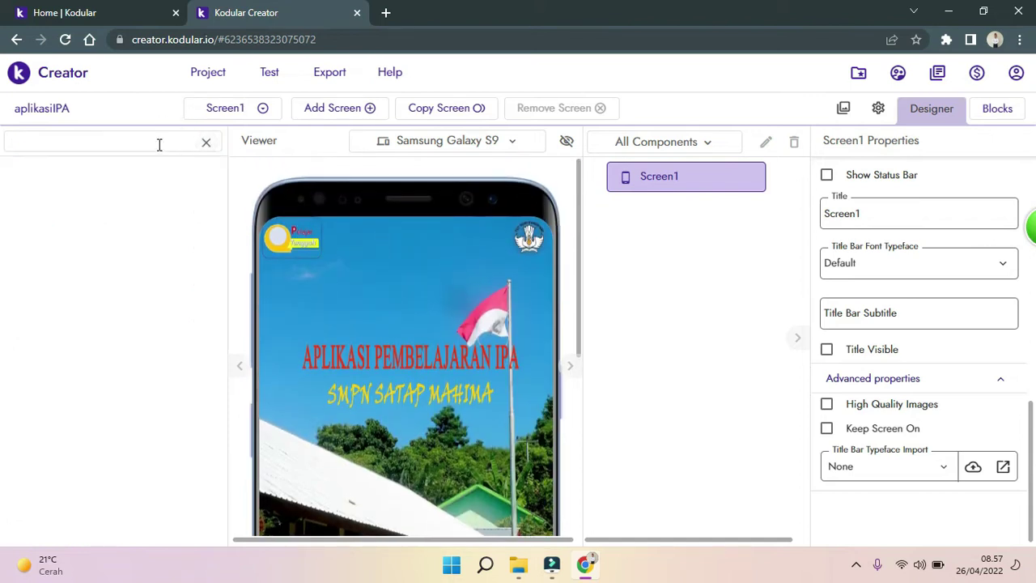
type("ver")
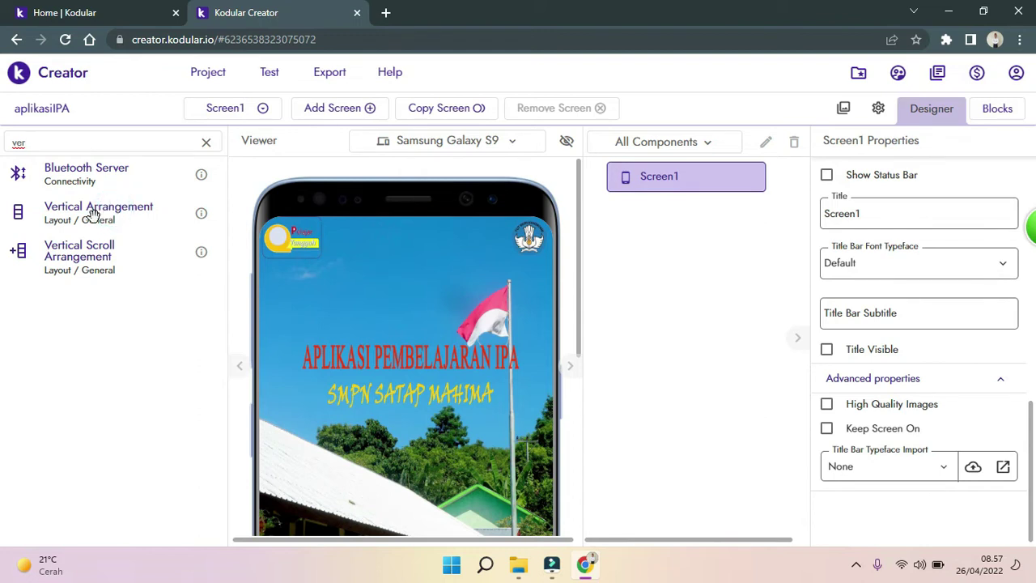
left_click_drag(90, 213, 95, 243)
left_click(61, 148)
type("ical")
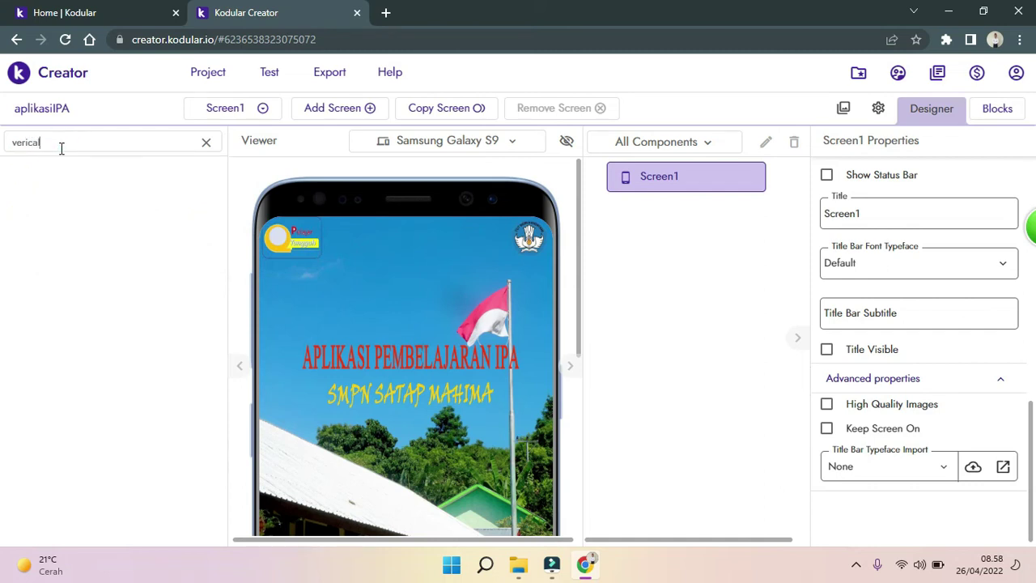
key("BackSpace")
key("BackSpace")
key("BackSpace")
key("BackSpace")
type("t")
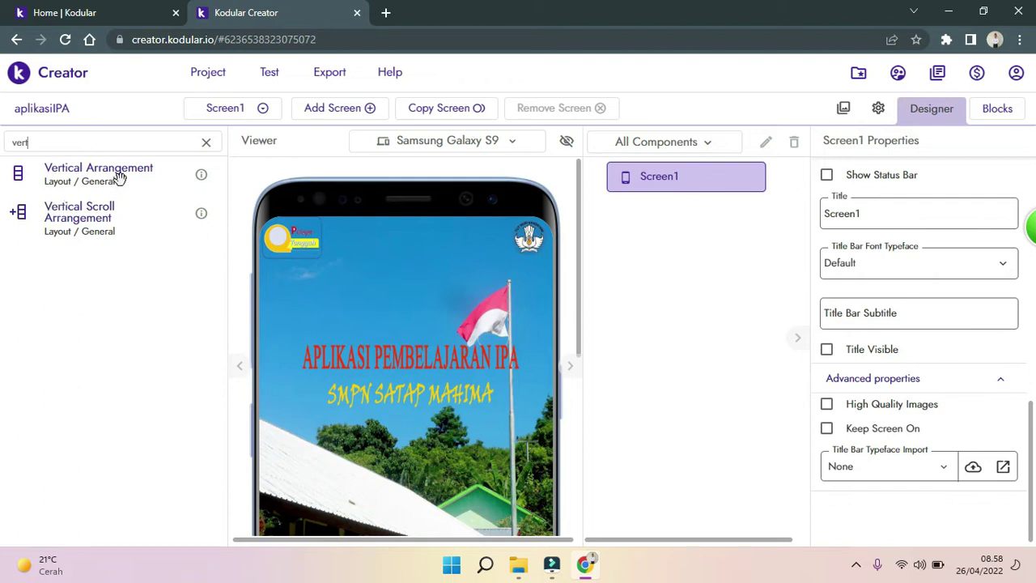
left_click_drag(118, 177, 385, 251)
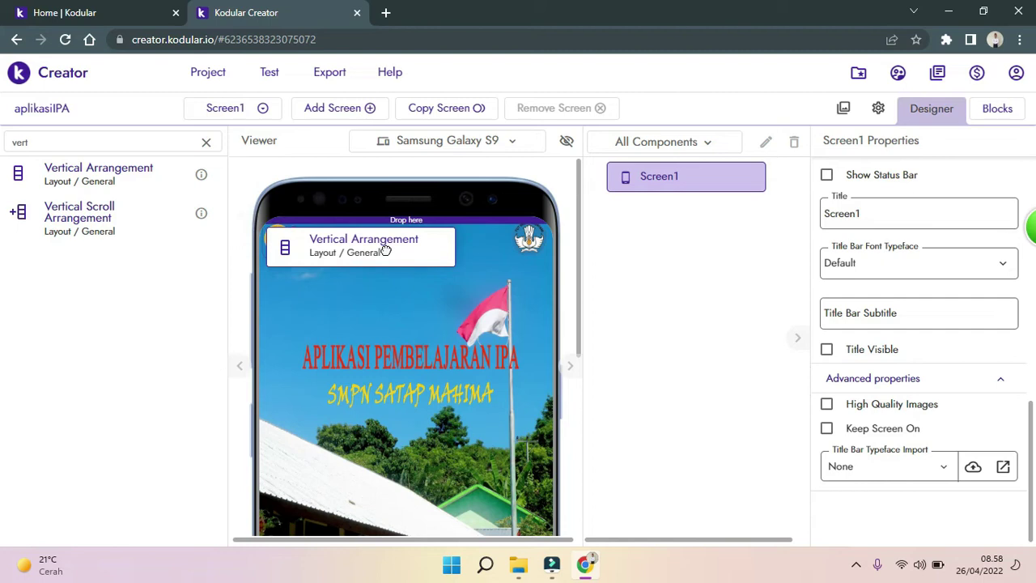
left_click_drag(386, 253, 386, 249)
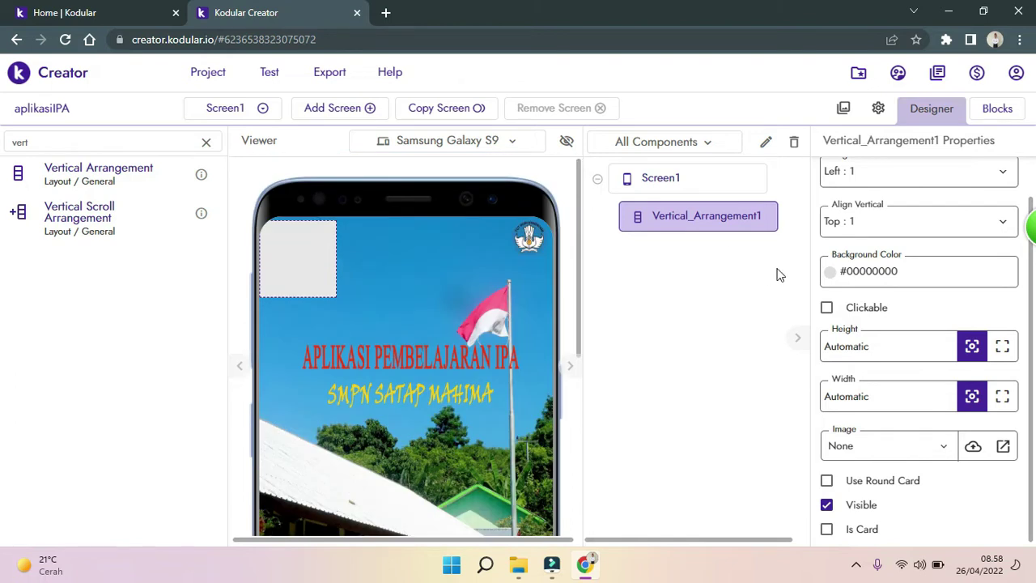
Set the Vertical Arrangement's background color to the default color None.
left_click(829, 279)
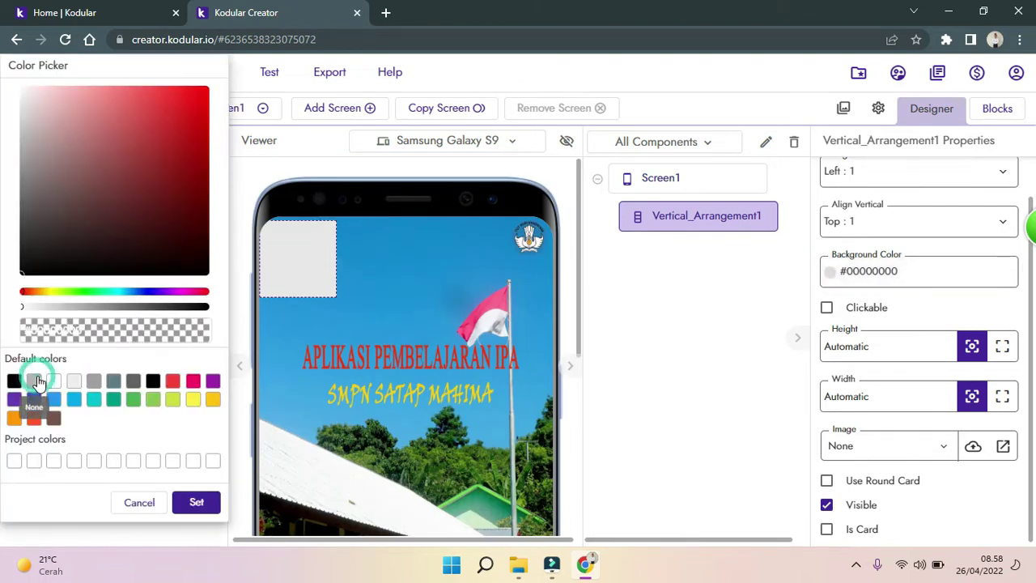
left_click(35, 380)
left_click(192, 503)
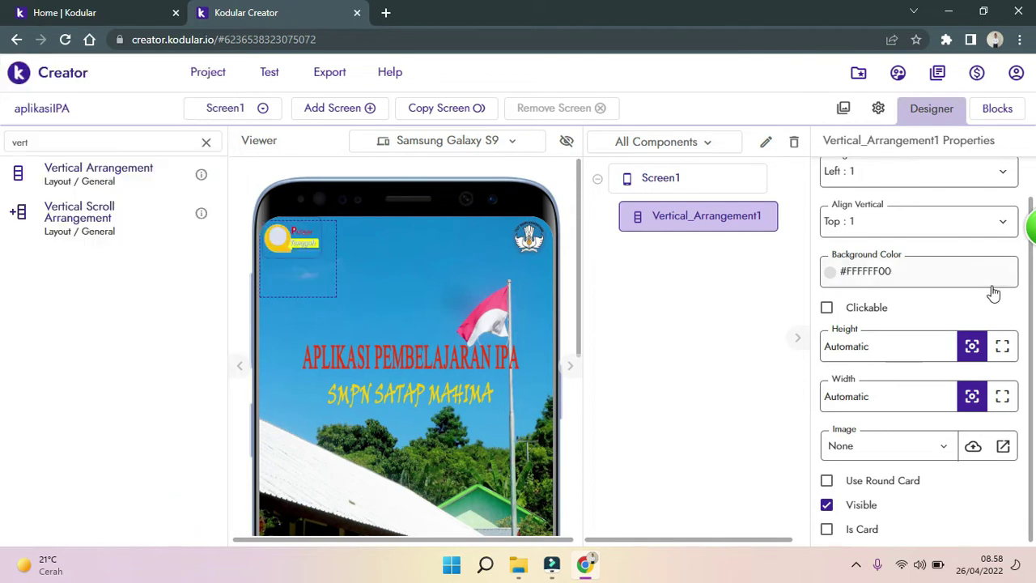
Set the Vertical Arrangement's horizontal alignment to Center : 3 and its vertical alignment to Center : 2.
left_click_drag(1032, 265, 1032, 227)
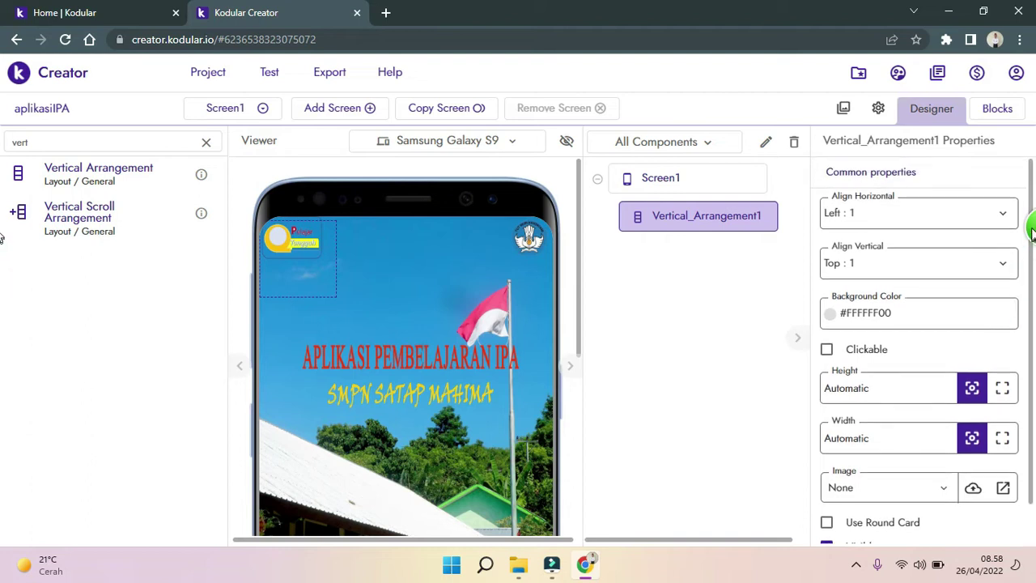
left_click(869, 225)
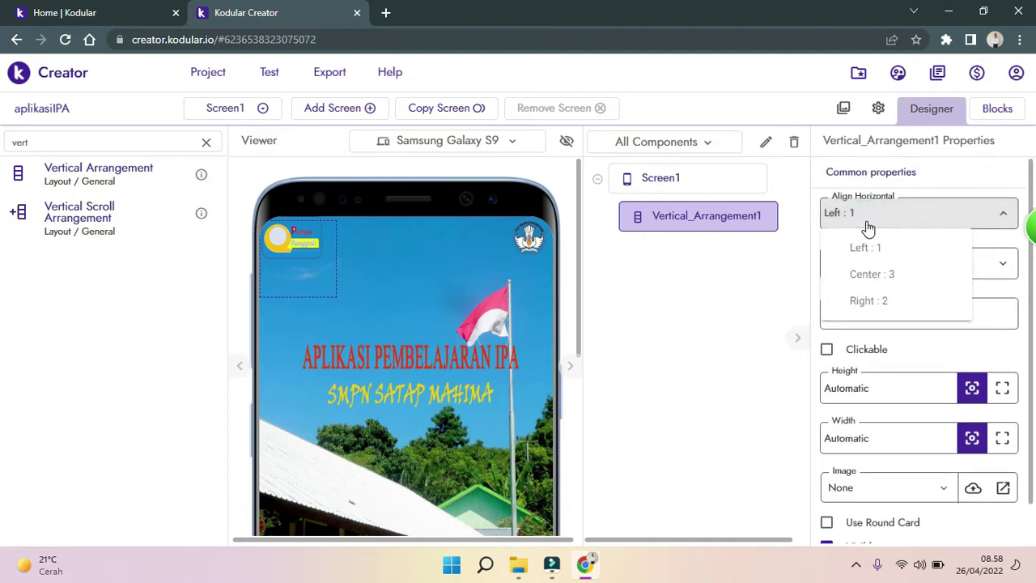
left_click(871, 273)
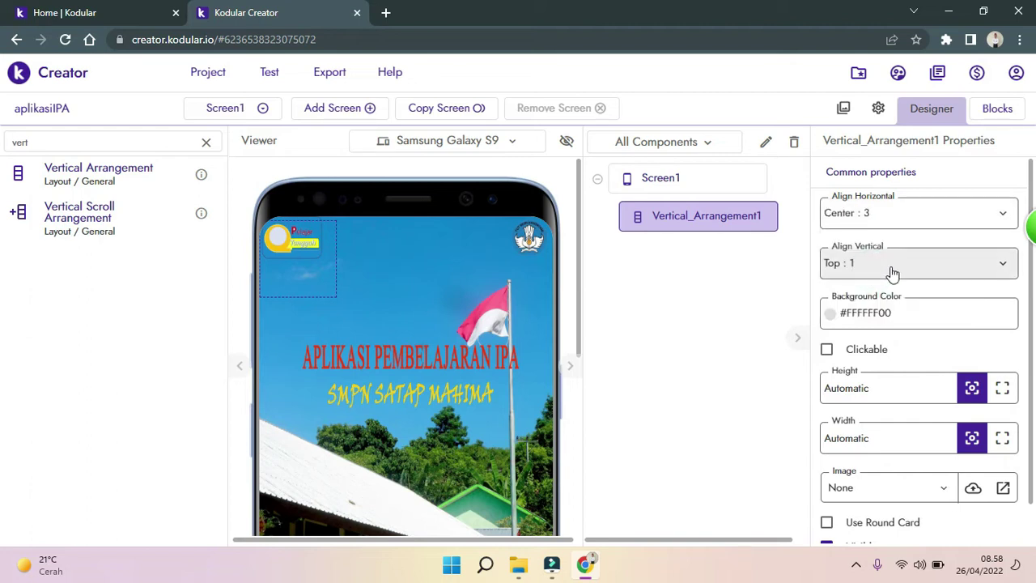
left_click(892, 273)
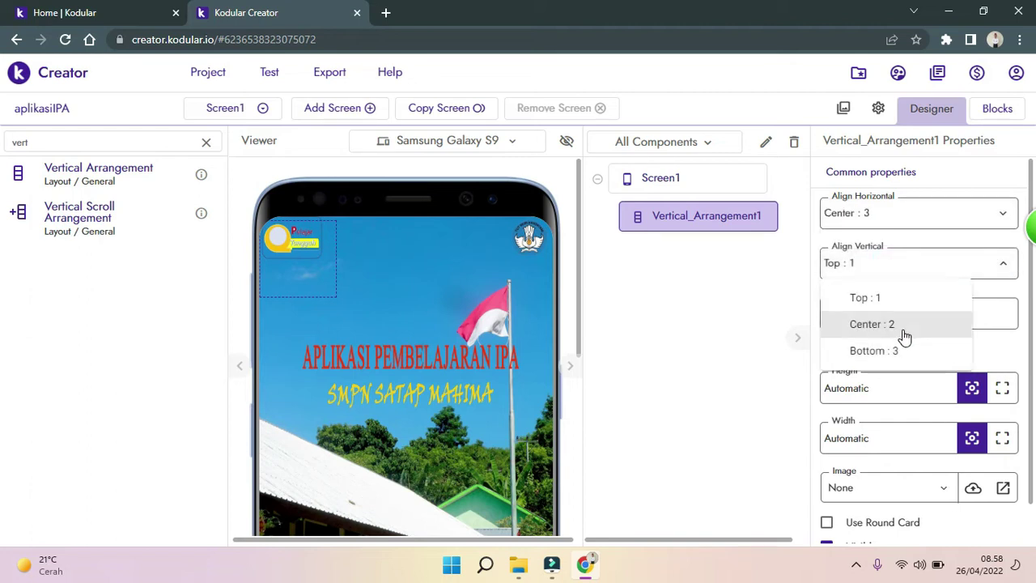
left_click(902, 327)
Set the Vertical Arrangement's height to 80% and check its lower edge in the phone preview.
scroll(940, 358, "down", 1)
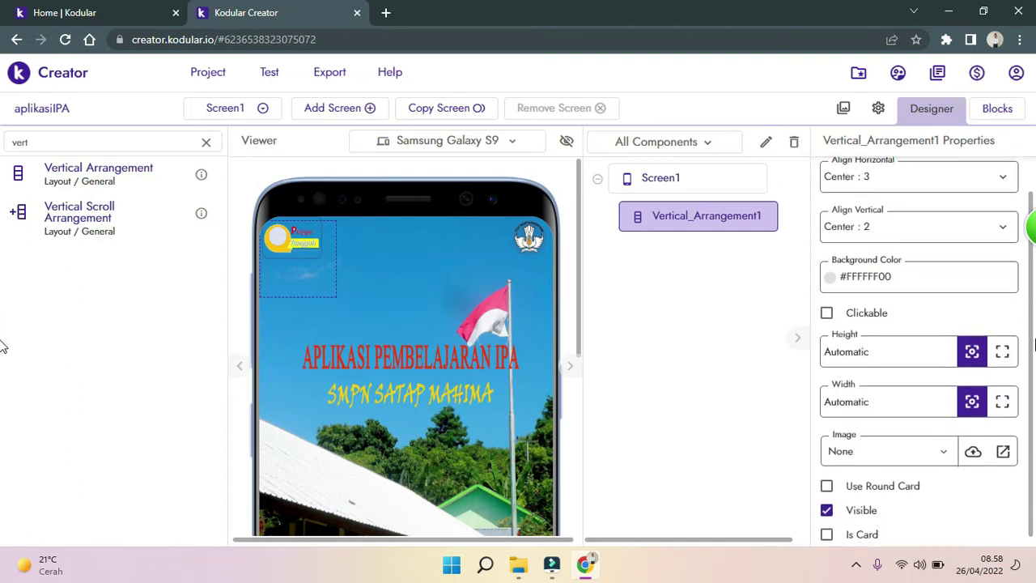
left_click(905, 351)
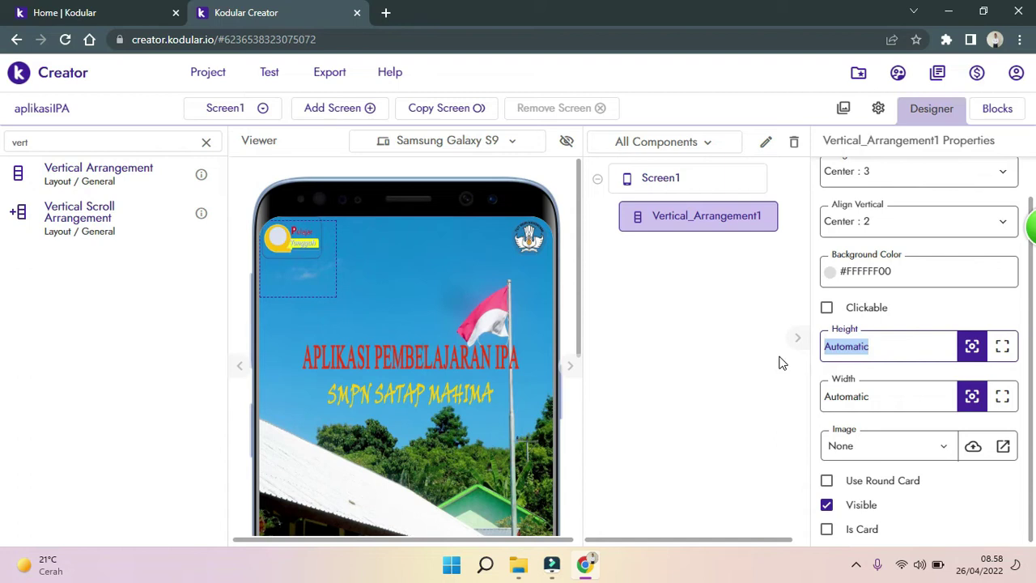
type("80")
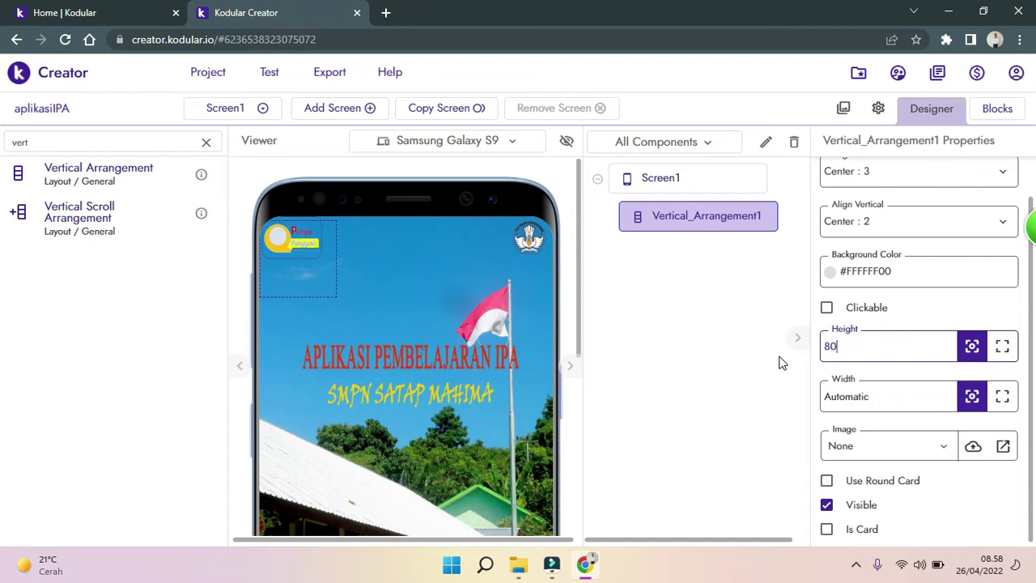
type("%")
key("Return")
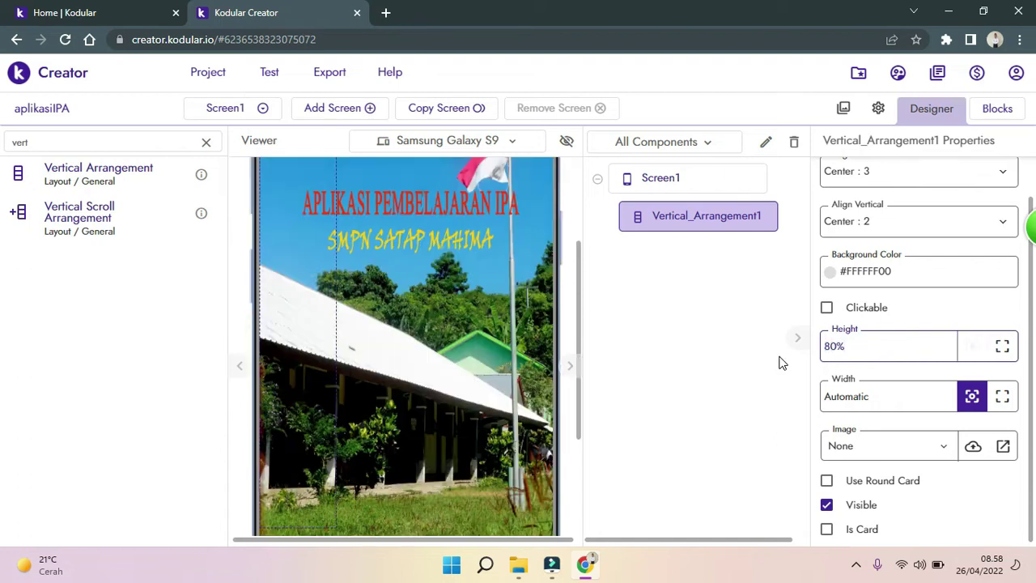
left_click_drag(578, 338, 580, 424)
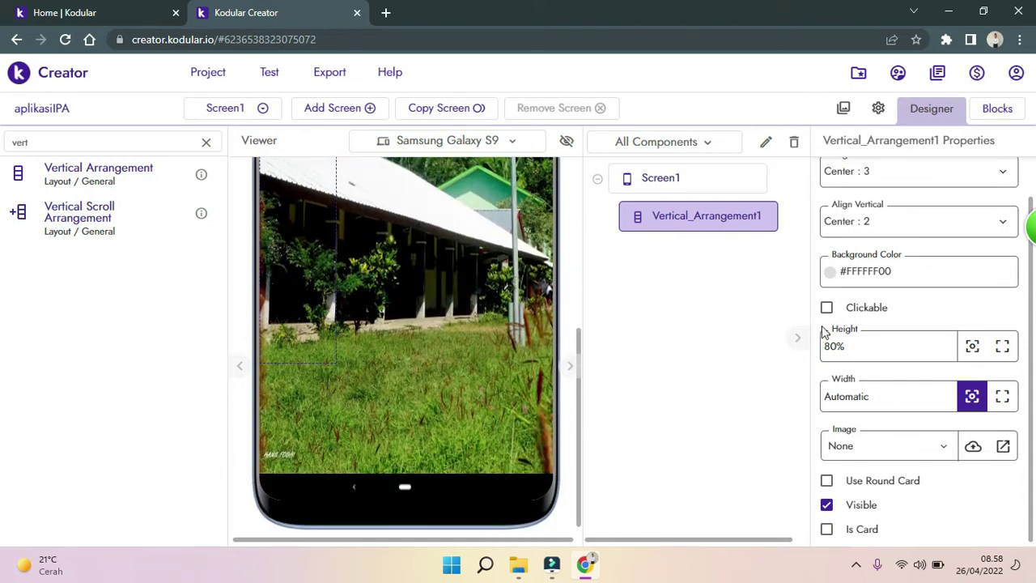
Set the Vertical Arrangement's width to Fill parent and check its extent from top to bottom of the preview.
left_click_drag(895, 396, 820, 394)
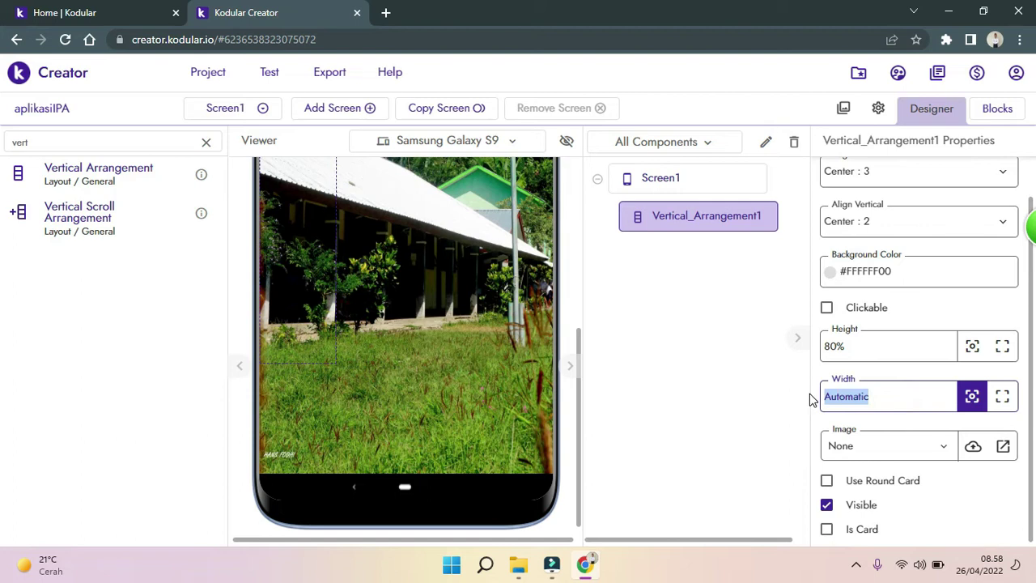
left_click(997, 403)
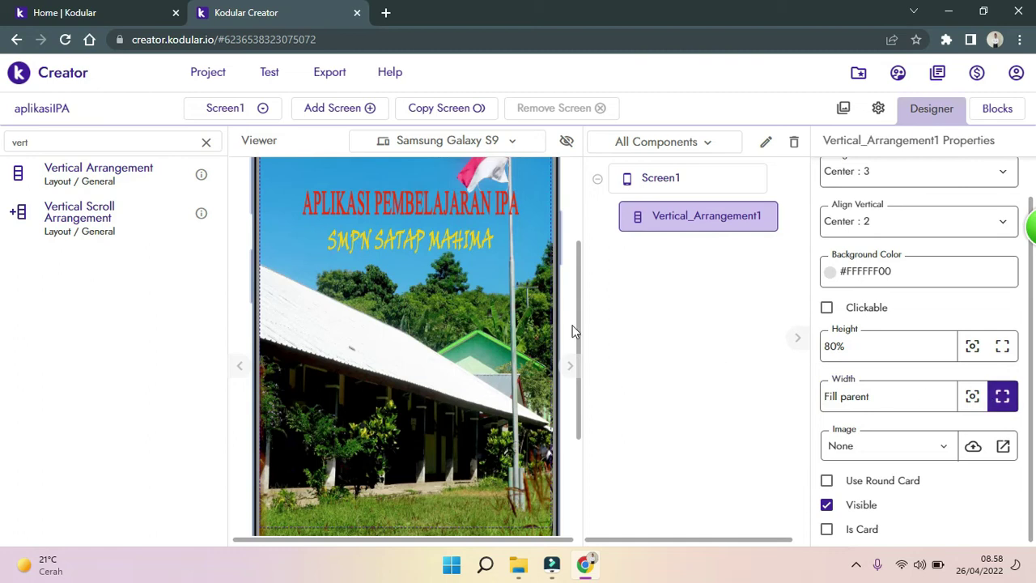
left_click_drag(580, 282, 586, 209)
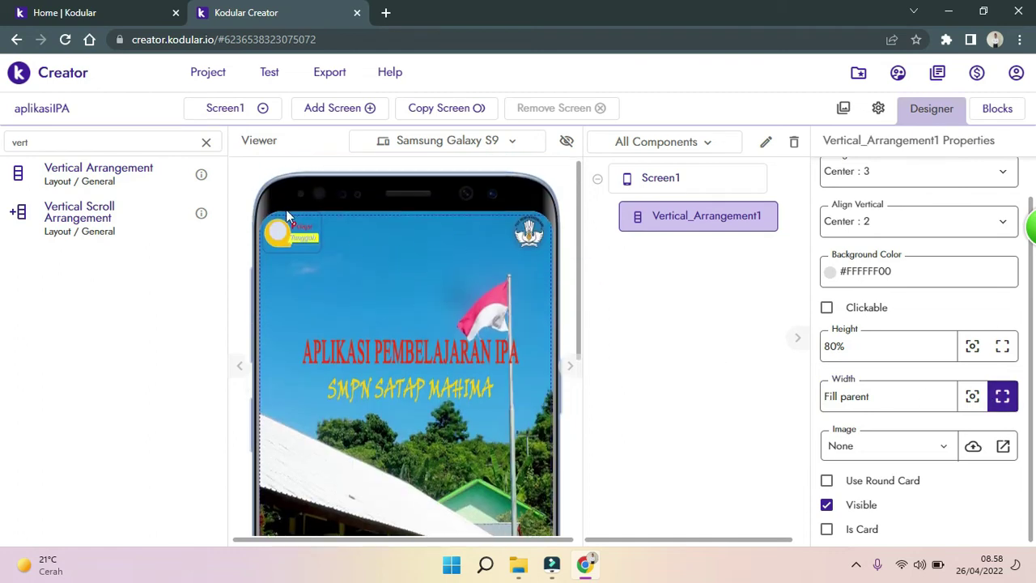
left_click_drag(579, 286, 579, 475)
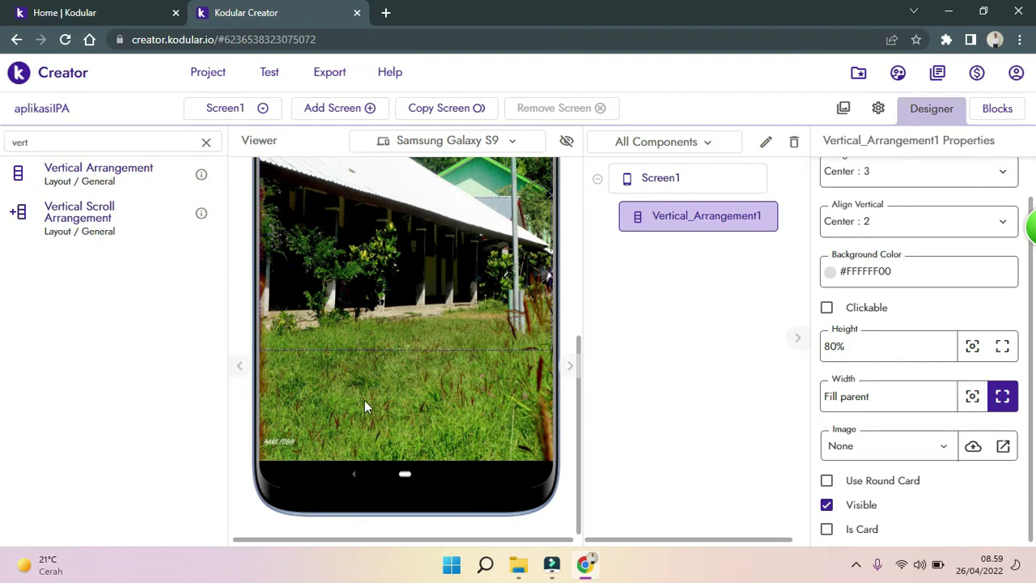
Place a second Vertical Arrangement below the first and set its horizontal and vertical alignment to Center.
left_click(411, 397)
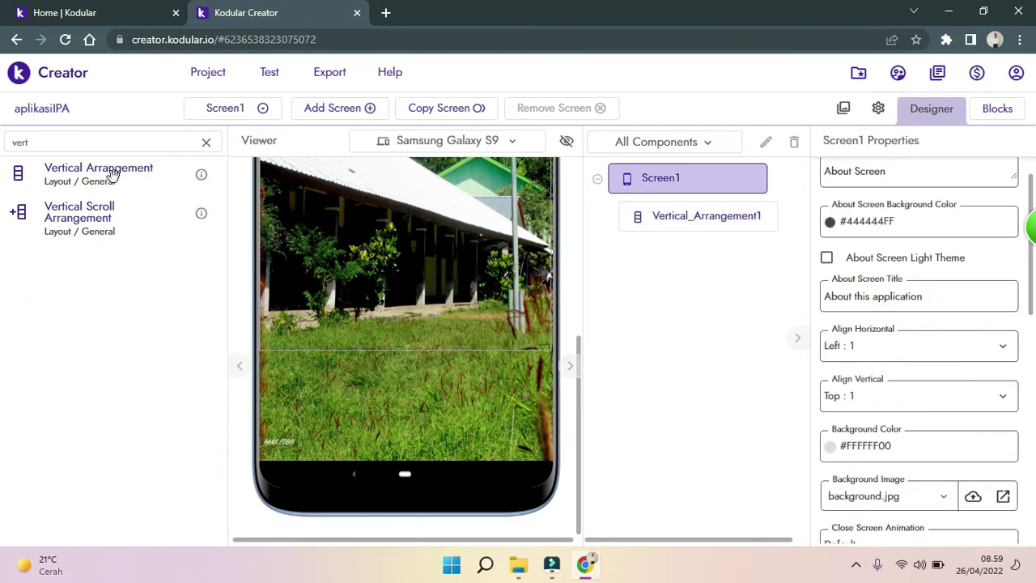
left_click_drag(77, 174, 337, 388)
scroll(856, 219, "up", 1)
left_click(855, 212)
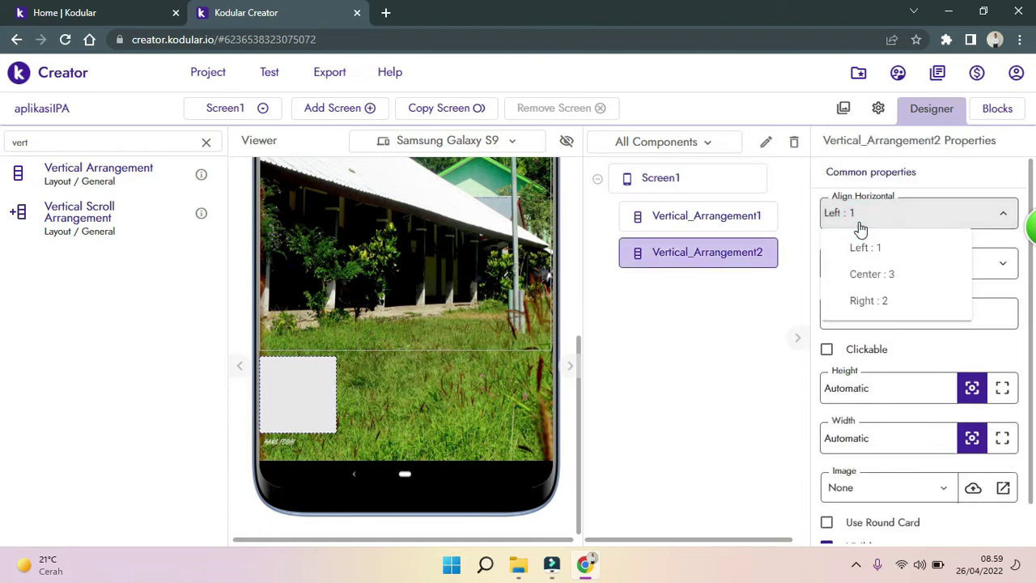
left_click(866, 279)
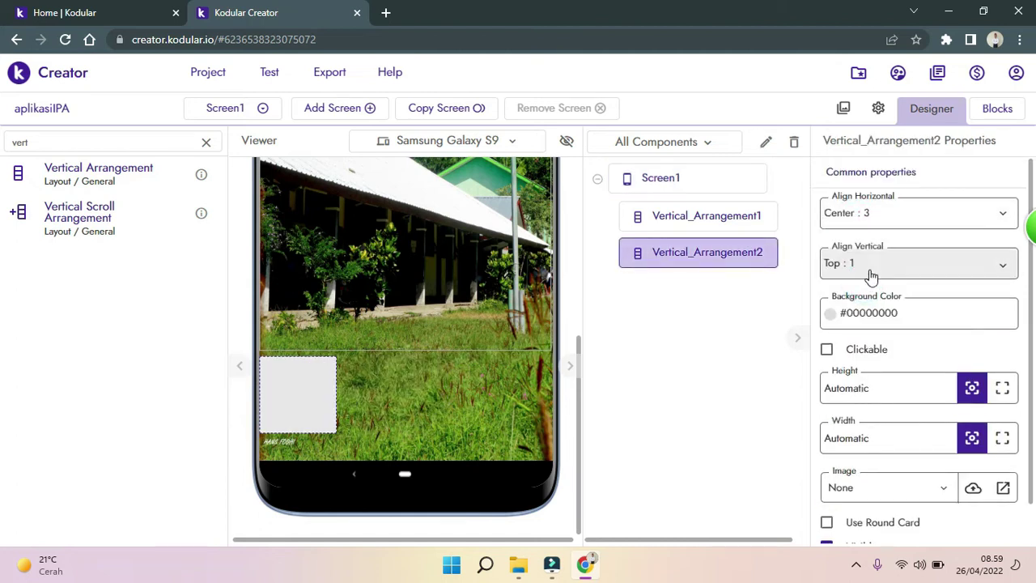
left_click(870, 276)
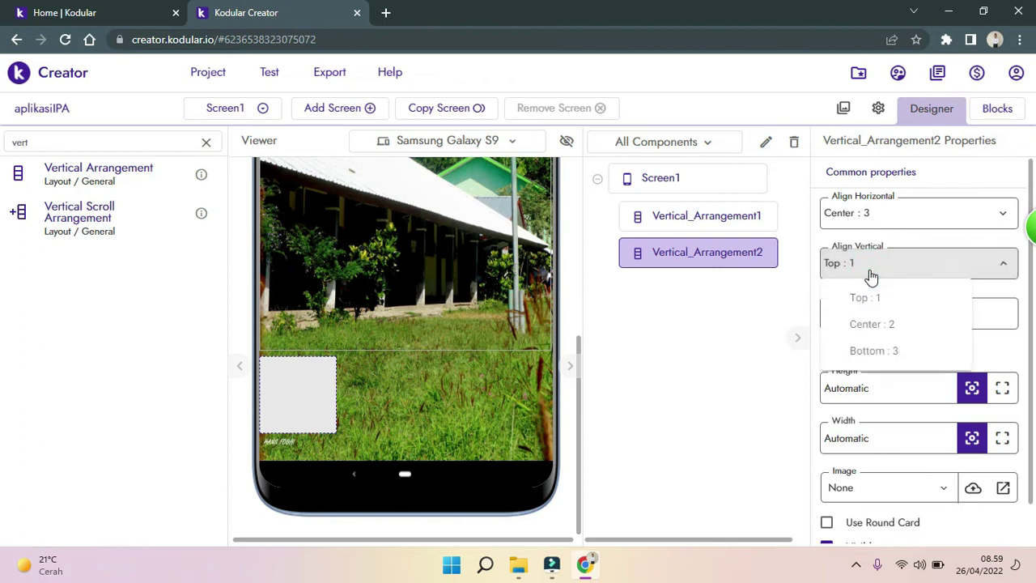
left_click(874, 328)
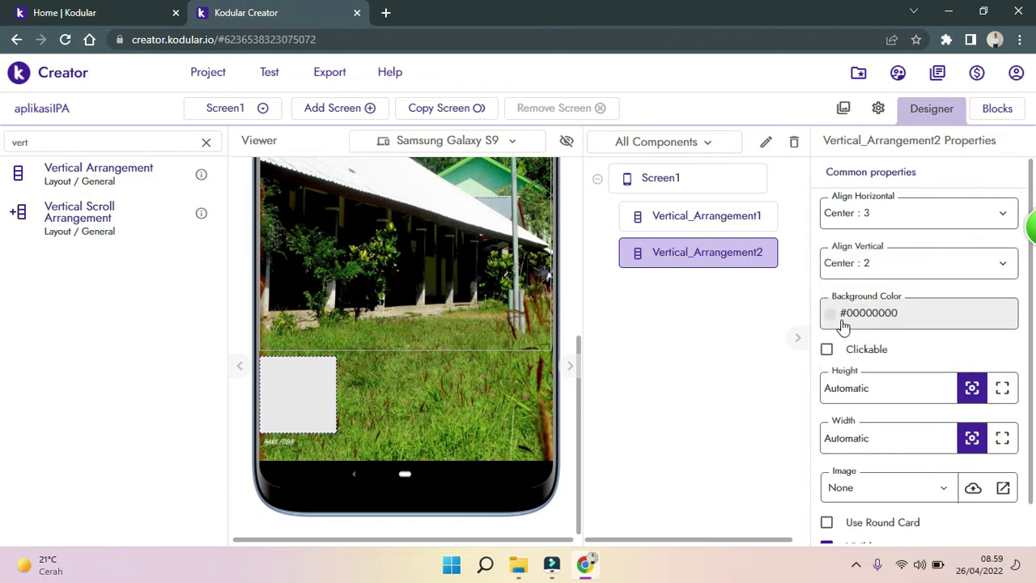
Set the second Vertical Arrangement's background color to the default color None.
left_click(835, 319)
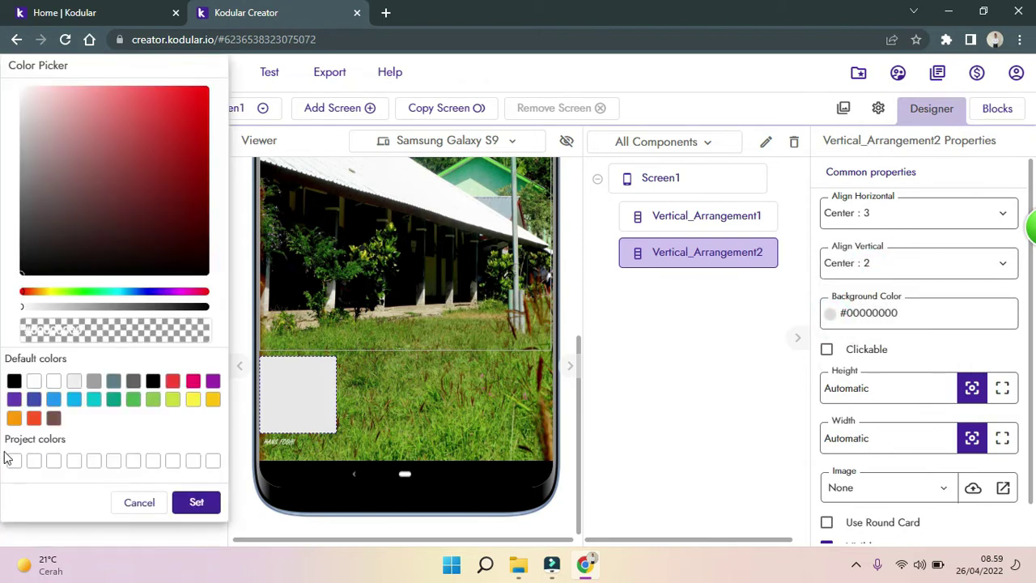
left_click(33, 381)
left_click(201, 502)
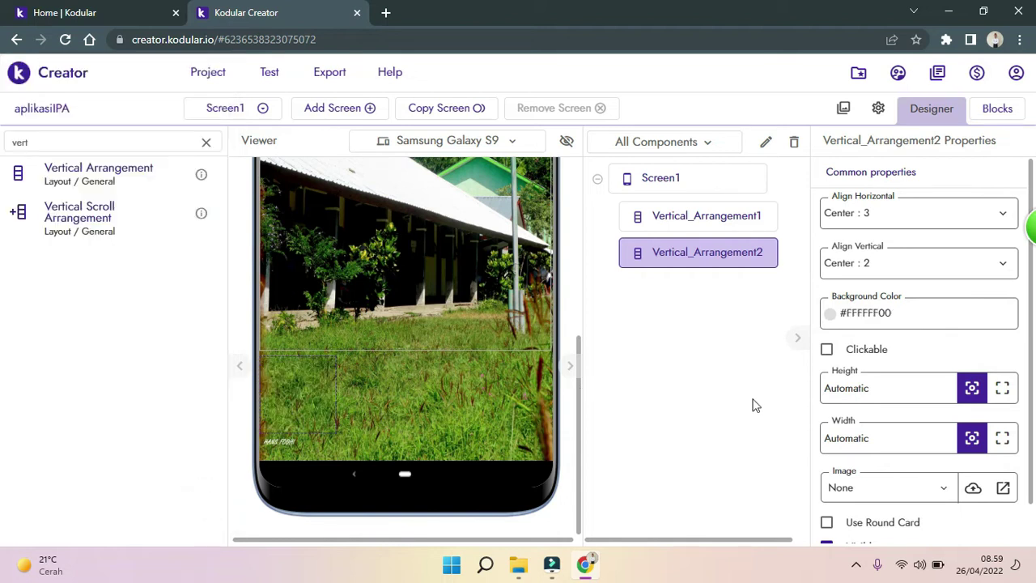
Set the second Vertical Arrangement's width to Fill parent, leaving its height on Automatic.
left_click(918, 386)
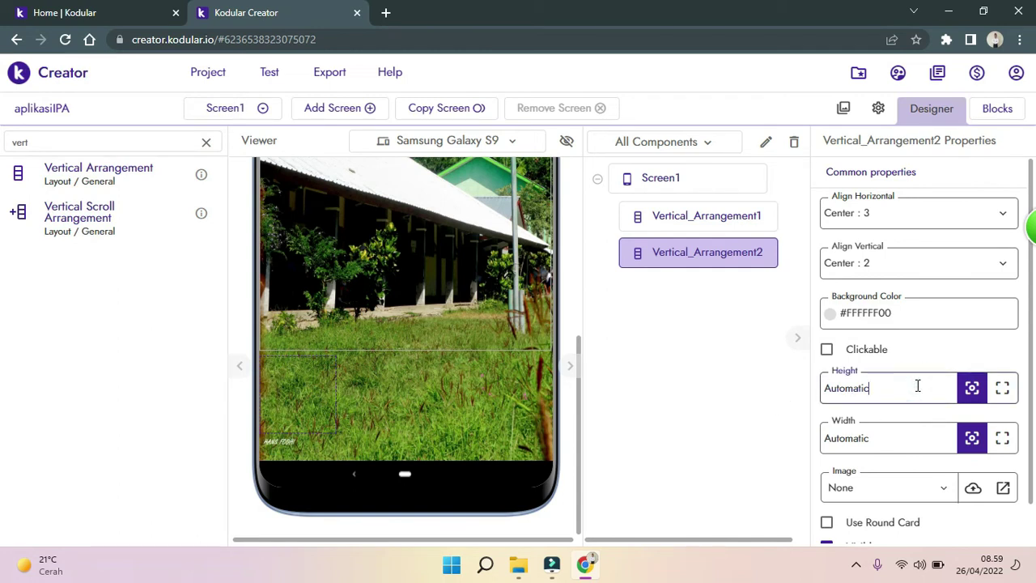
double_click(917, 386)
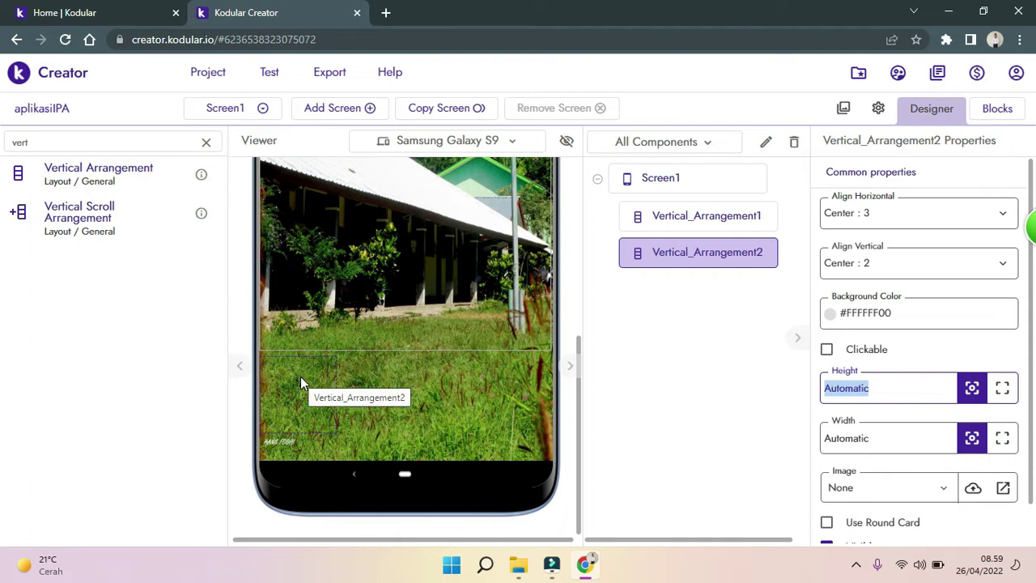
left_click(920, 447)
double_click(919, 447)
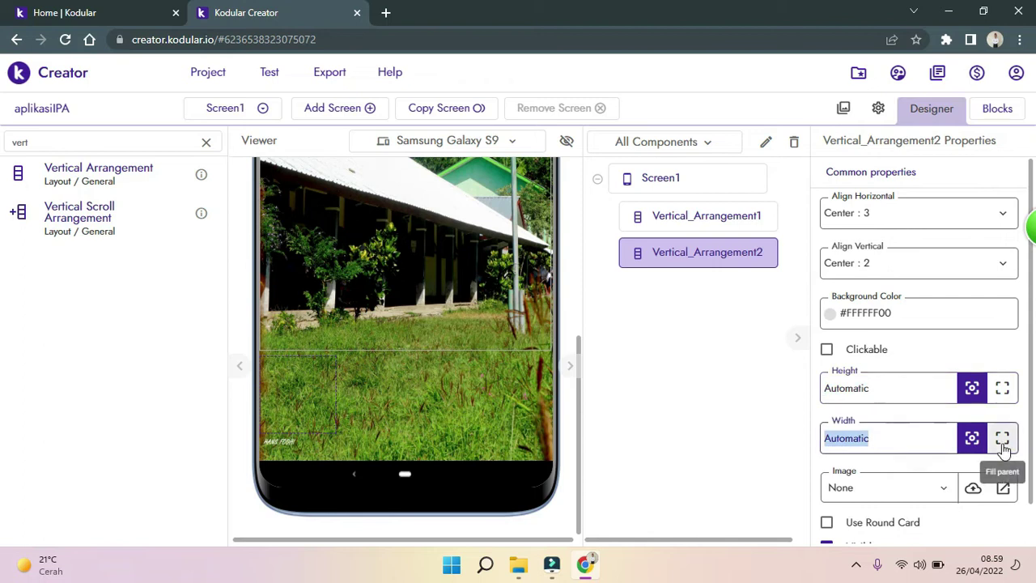
left_click(1002, 438)
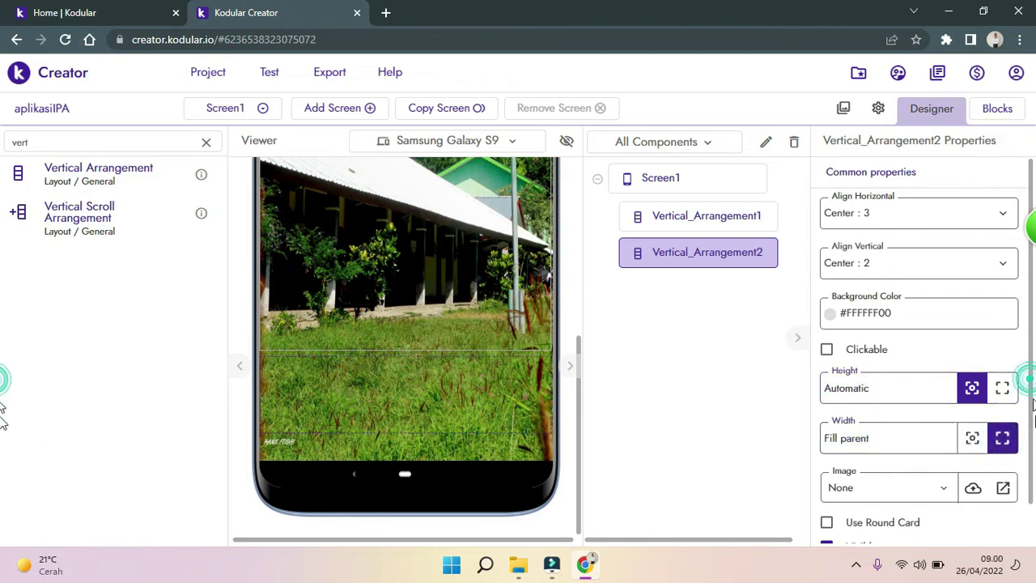
scroll(1021, 386, "down", 1)
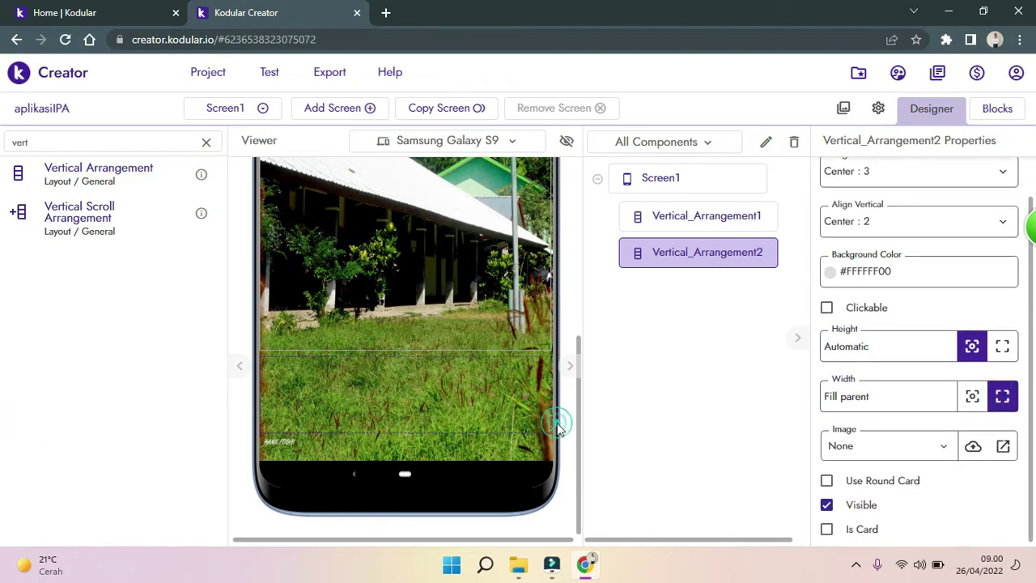
left_click_drag(442, 399, 448, 363)
Search the components for "space" and place a Space between the two Vertical Arrangements.
left_click(78, 144)
key("BackSpace")
key("BackSpace")
key("BackSpace")
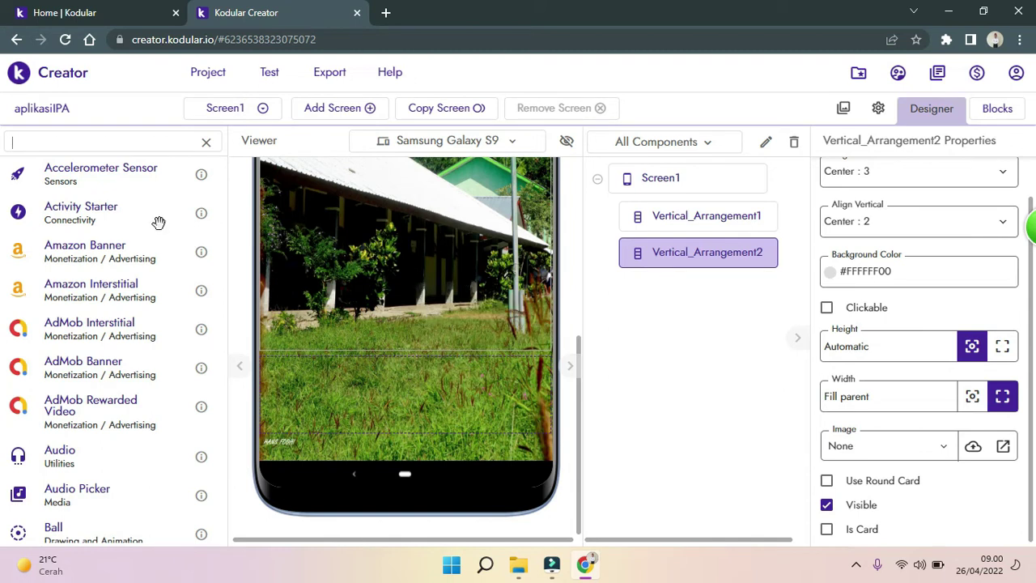
left_click(76, 152)
left_click(74, 143)
type("space")
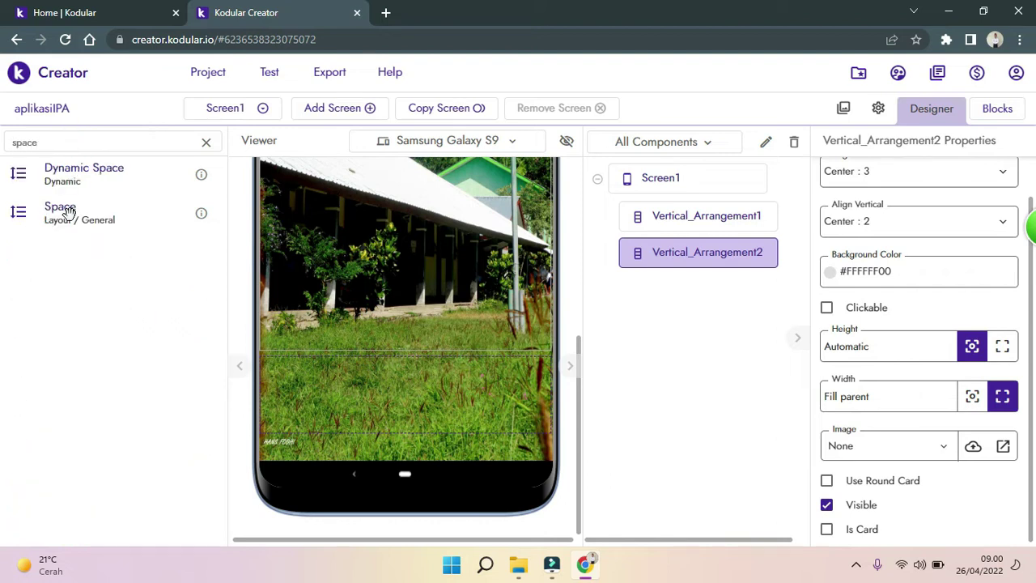
left_click_drag(69, 212, 367, 356)
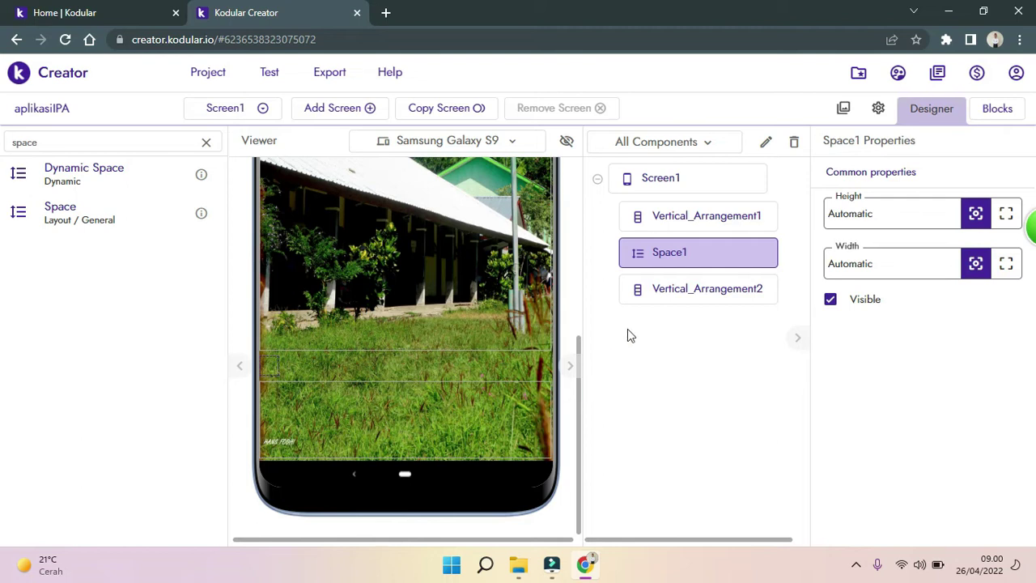
left_click_drag(578, 346, 566, 389)
mouse_move(578, 341)
left_mouse_down()
mouse_move(574, 235)
mouse_move(566, 347)
left_mouse_up()
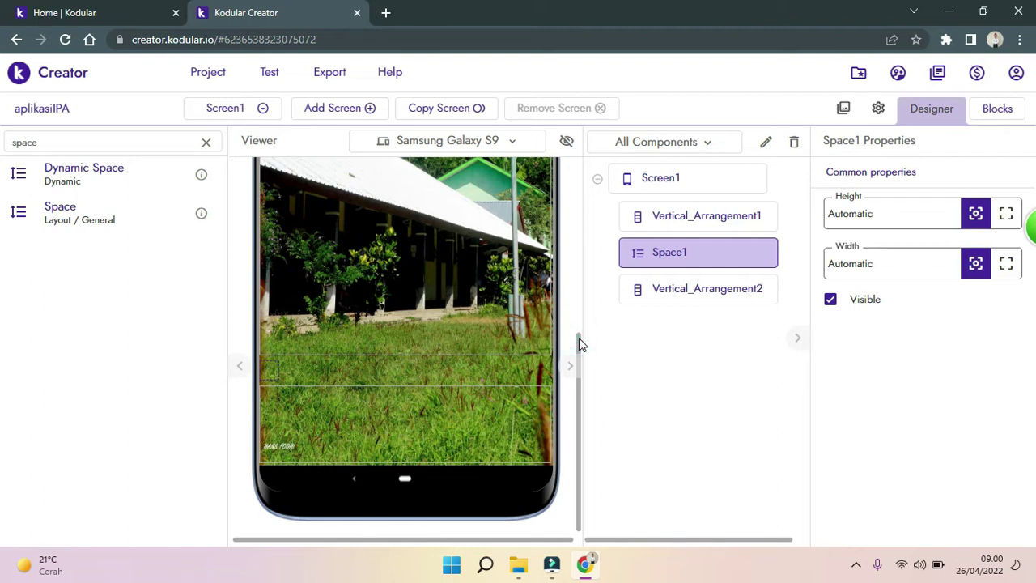
Search the components for a Card View and place it inside the second Vertical Arrangement.
left_click(152, 146)
left_click(205, 146)
left_click(157, 143)
left_click(207, 141)
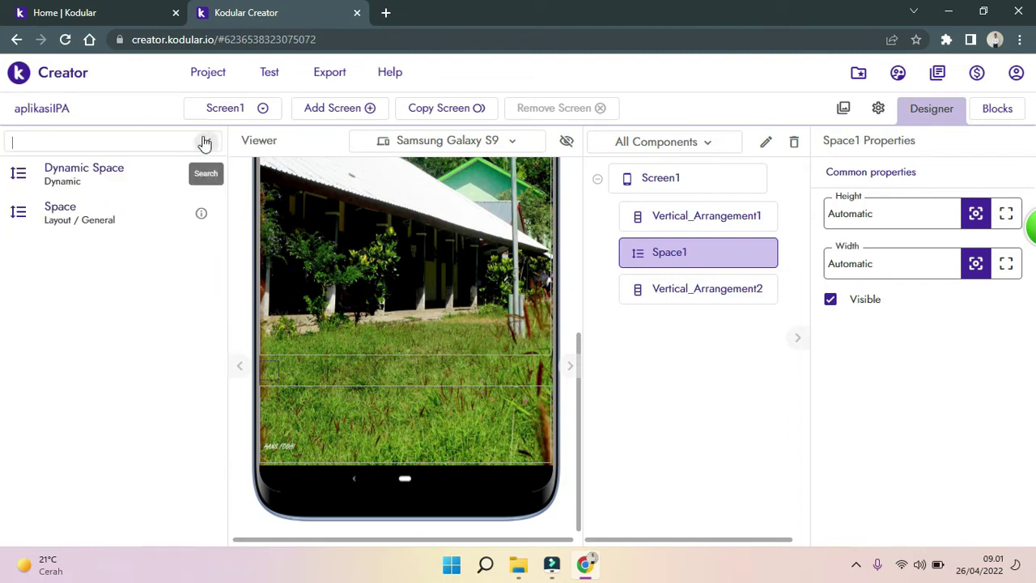
left_click(165, 141)
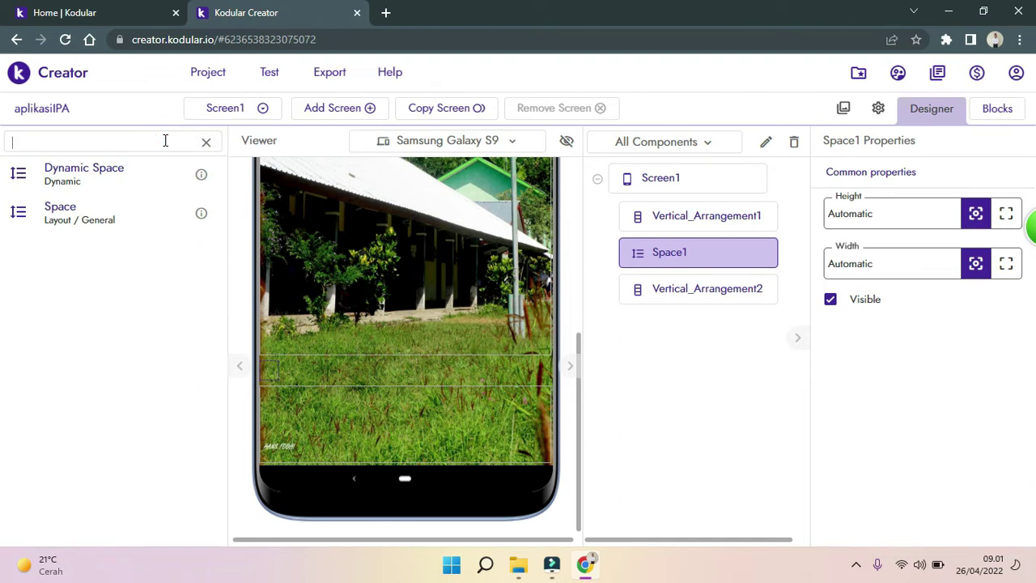
type("caR")
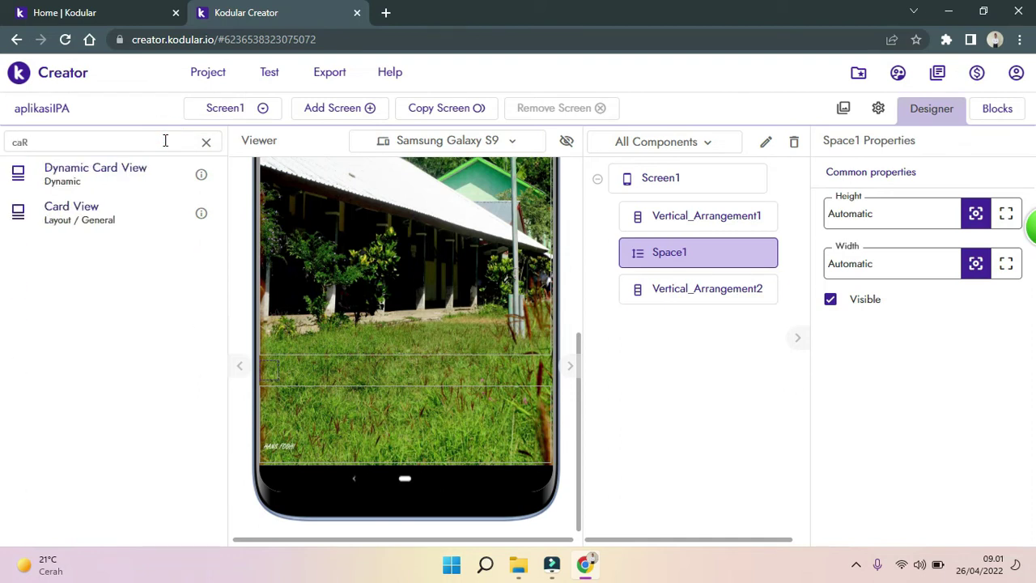
left_click(100, 215)
left_click(72, 214)
left_click_drag(72, 213, 362, 441)
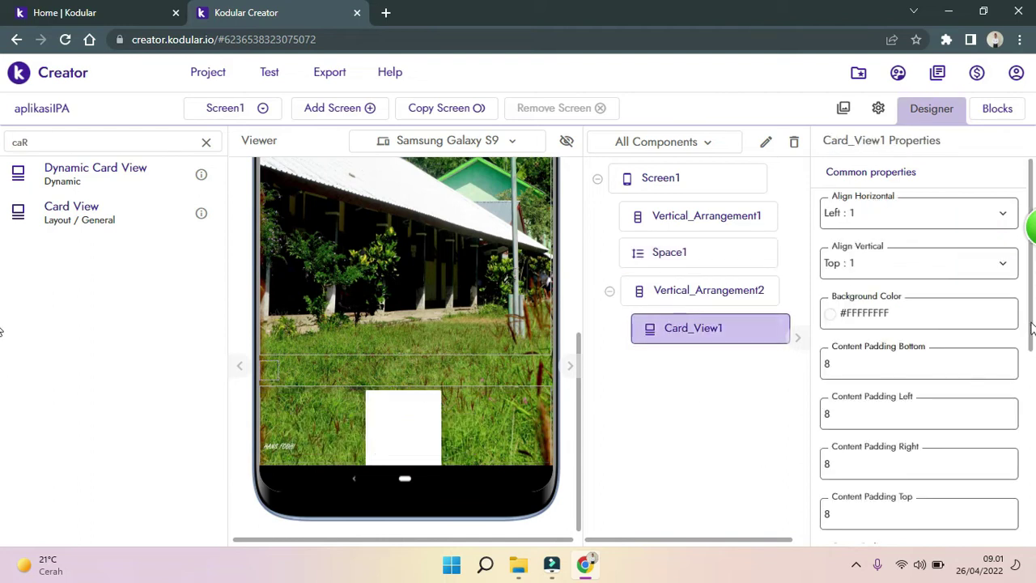
Set the Card View's horizontal and vertical alignment to Center.
scroll(1034, 327, "down", 2)
scroll(1034, 328, "up", 2)
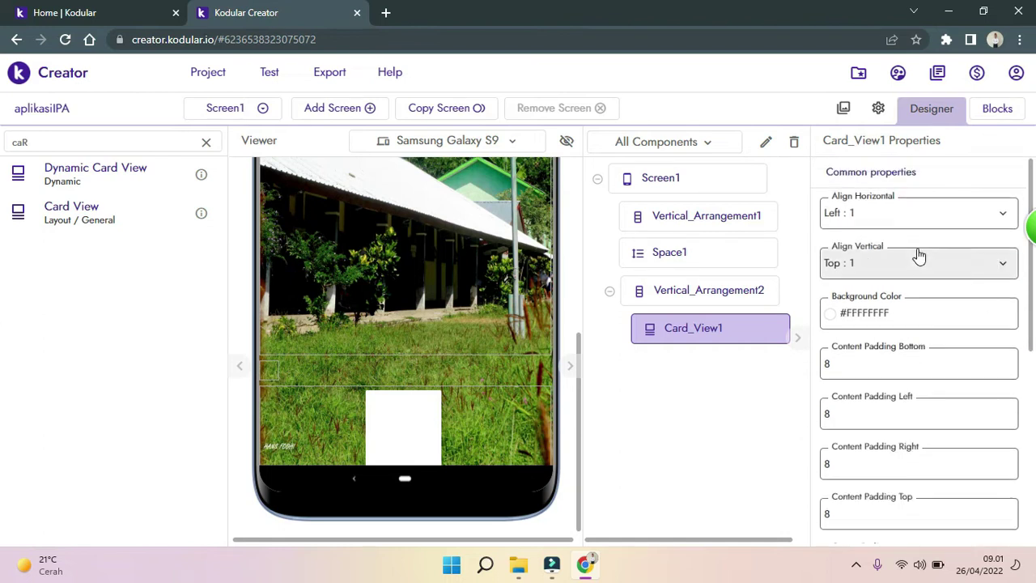
left_click(909, 215)
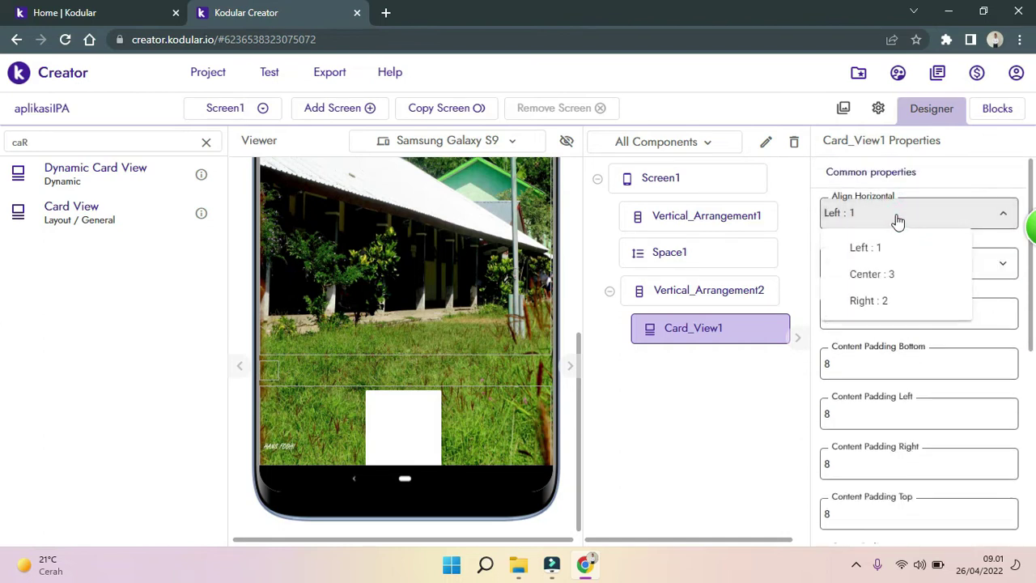
left_click(896, 275)
left_click(896, 276)
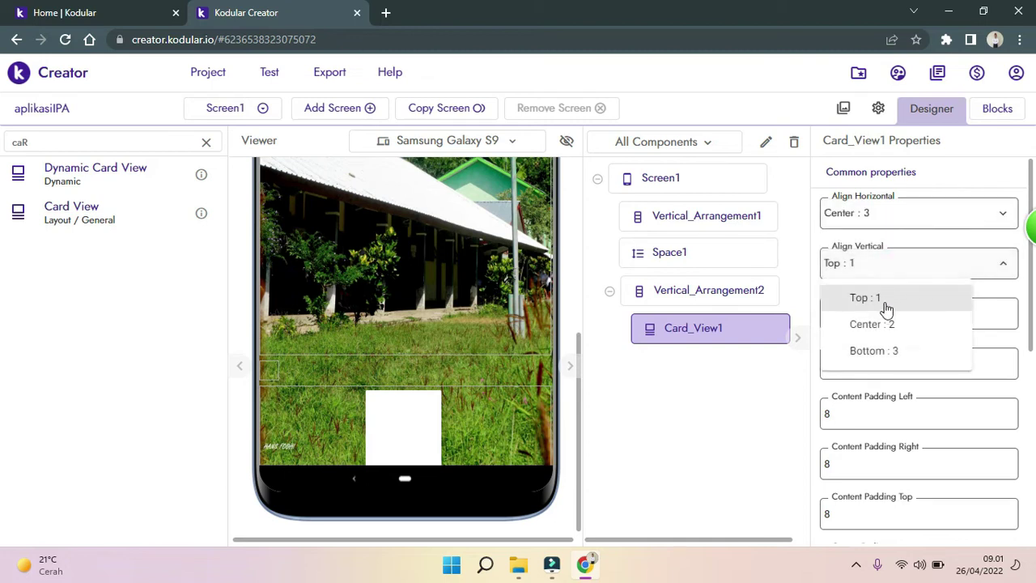
left_click(893, 322)
Give the Card View a custom turquoise background color, #30F1DAFE.
left_click(832, 322)
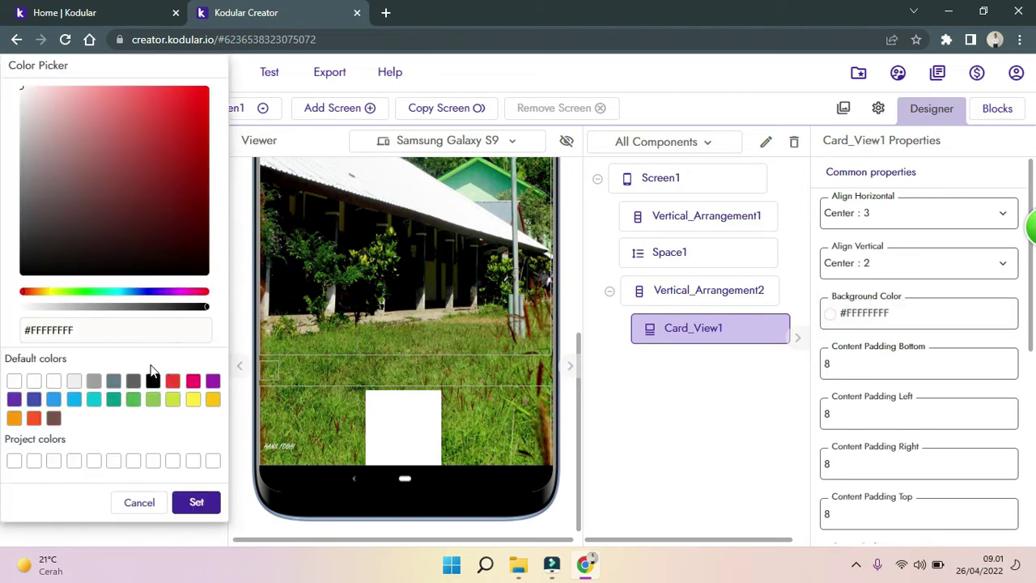
left_click(112, 293)
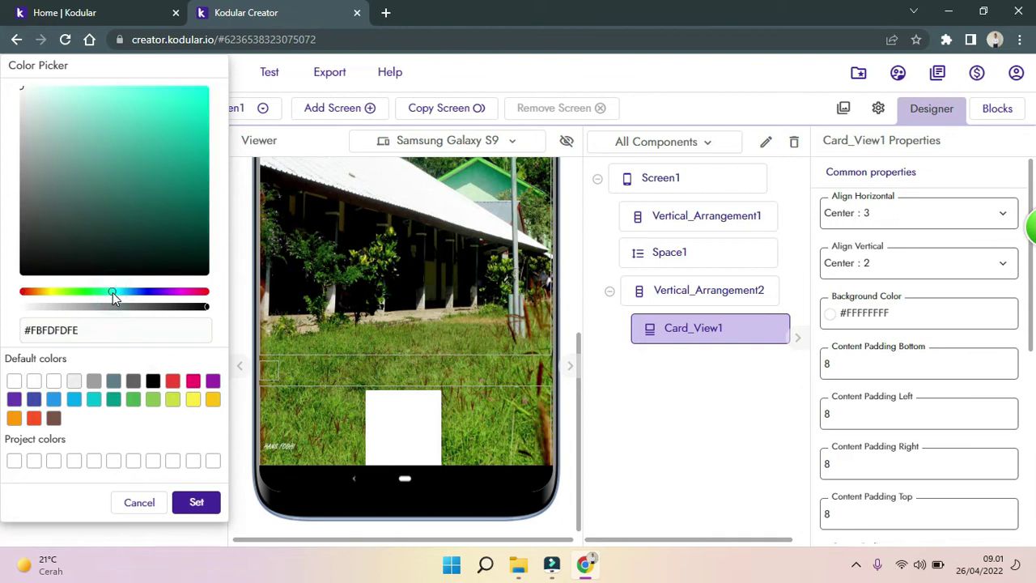
left_click(171, 95)
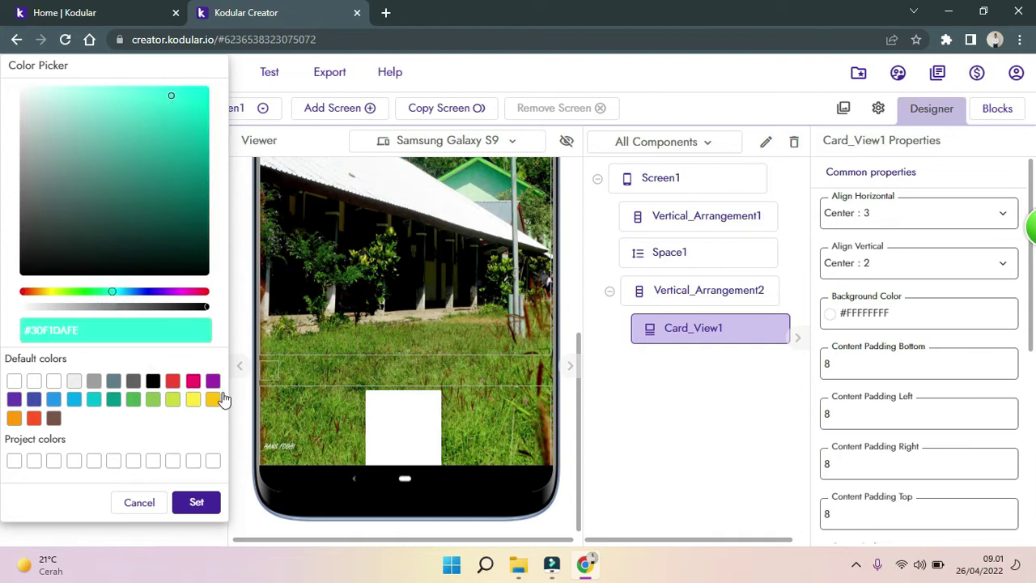
left_click(214, 502)
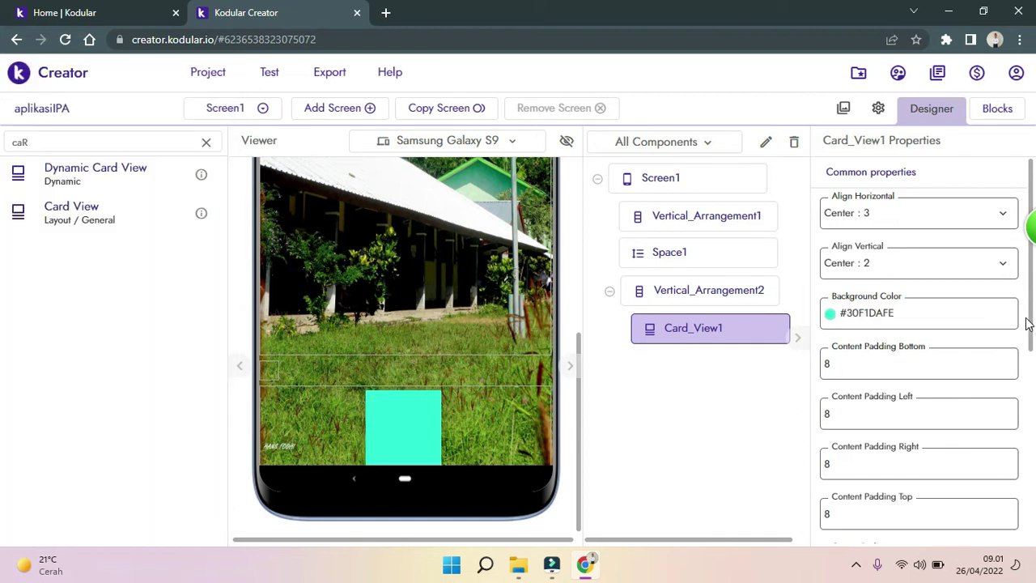
Set the Card View's corner radius to 10.
left_click_drag(1025, 318, 1028, 417)
left_click(885, 381)
double_click(886, 381)
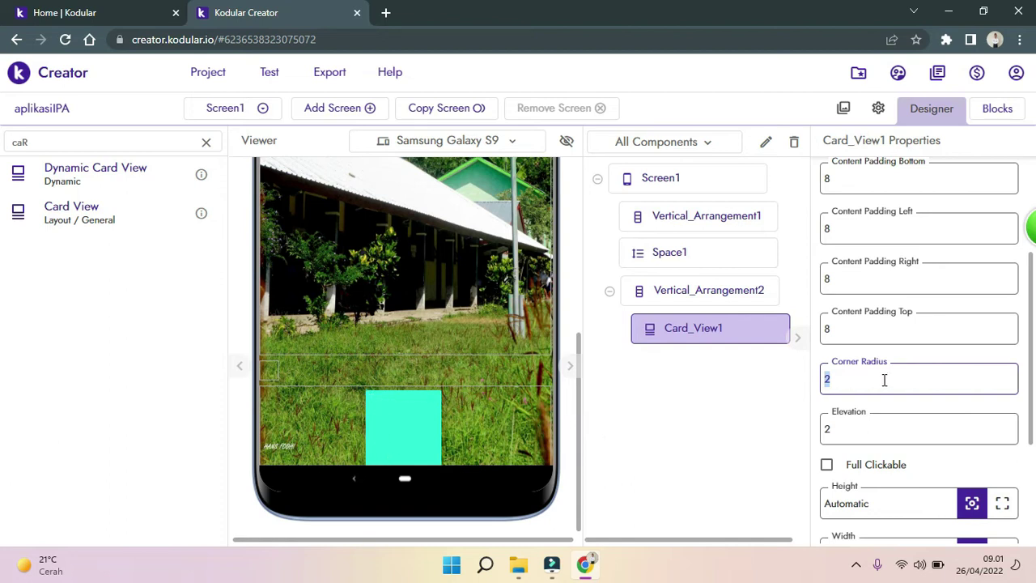
type("10")
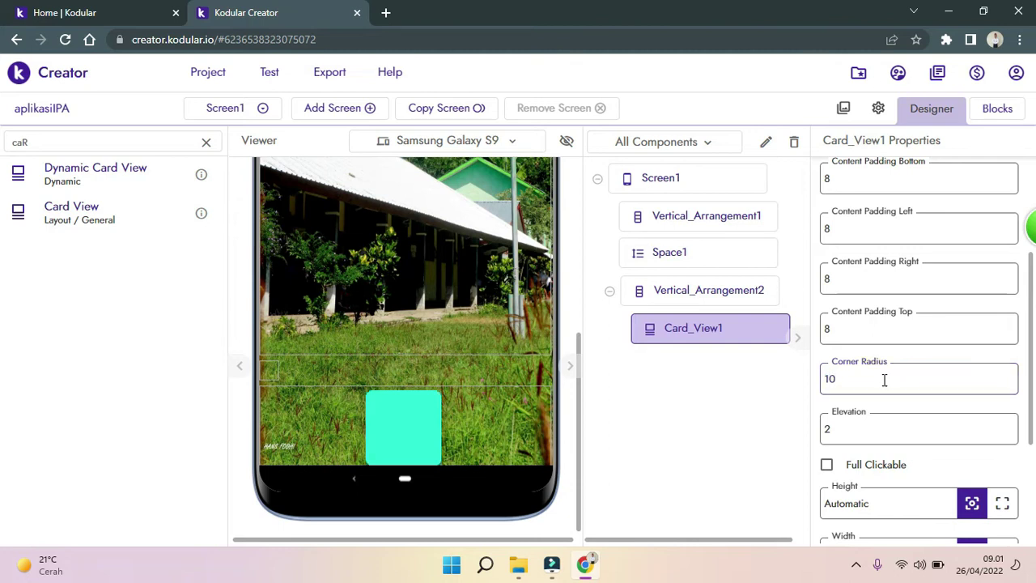
Set the Card View's elevation to 3 and enable Full Clickable.
left_click(873, 431)
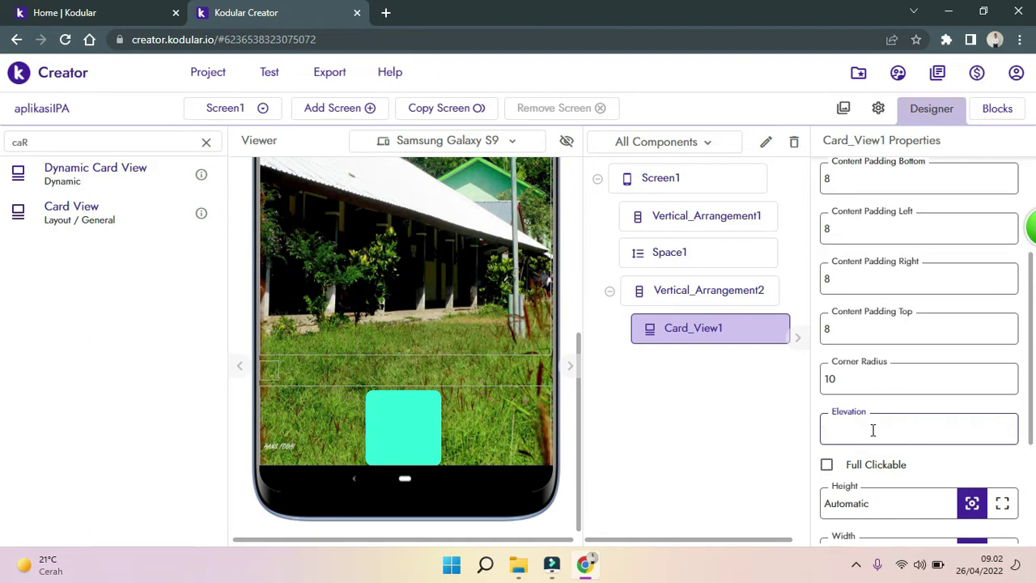
key("Return")
scroll(1032, 368, "down", 2)
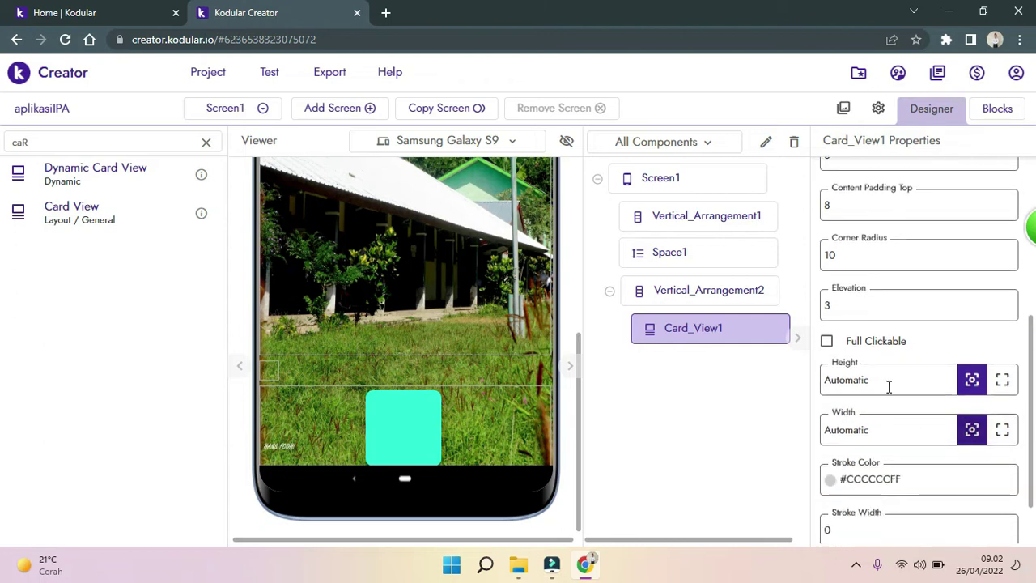
left_click(825, 343)
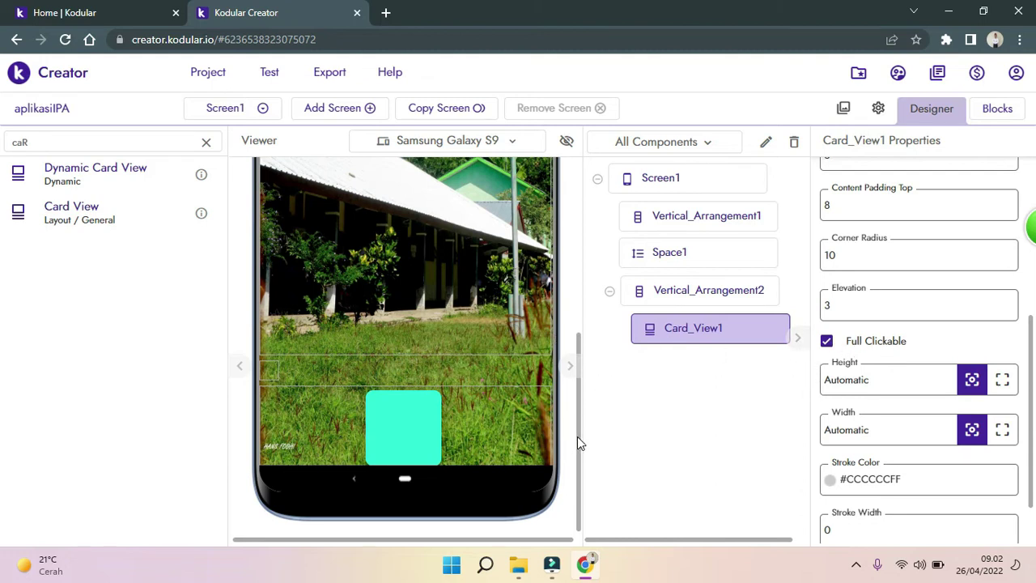
Set the Card View's height to 40px and its width to 200px.
left_click_drag(577, 436, 577, 445)
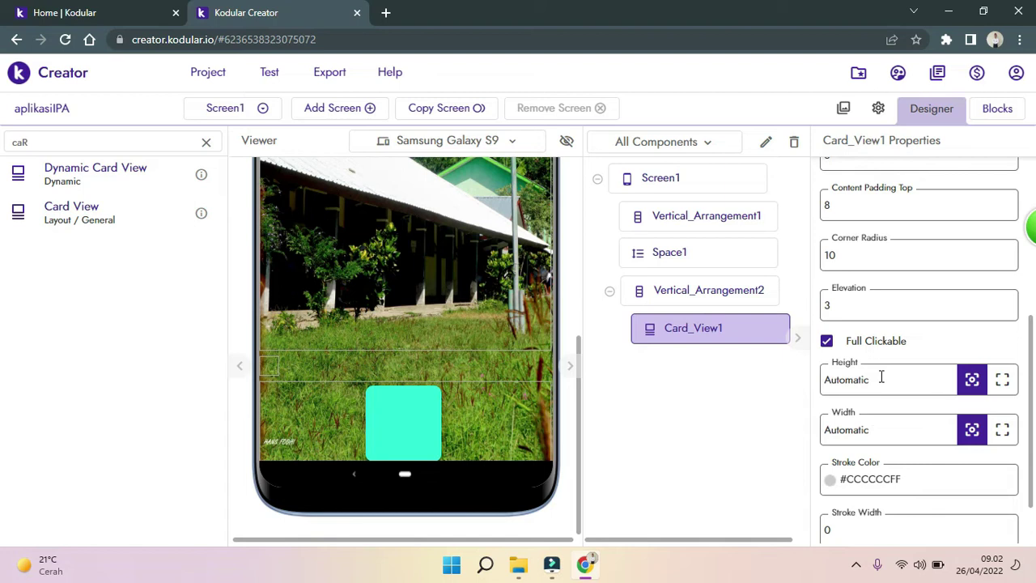
left_click_drag(882, 376, 817, 381)
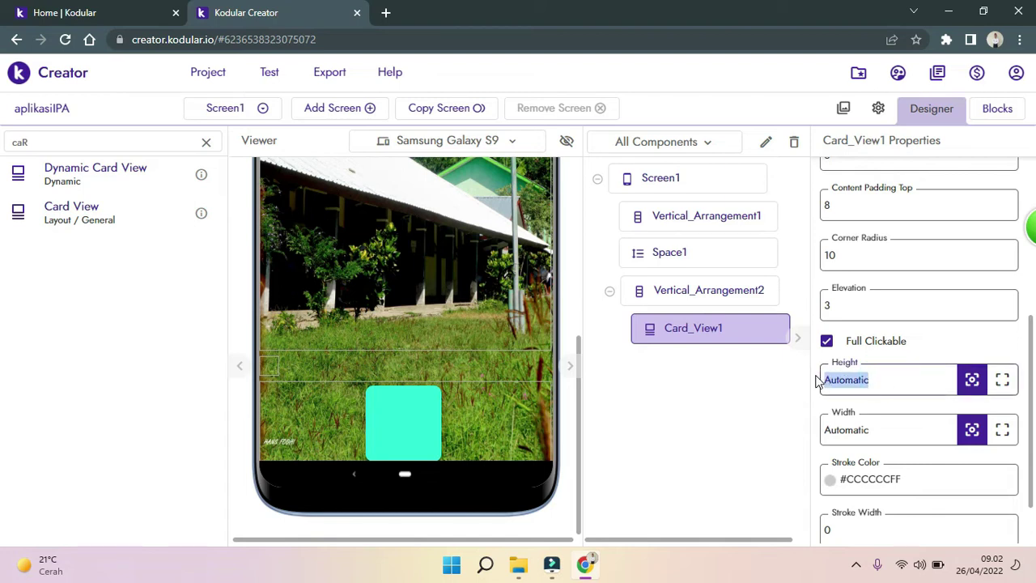
type("4")
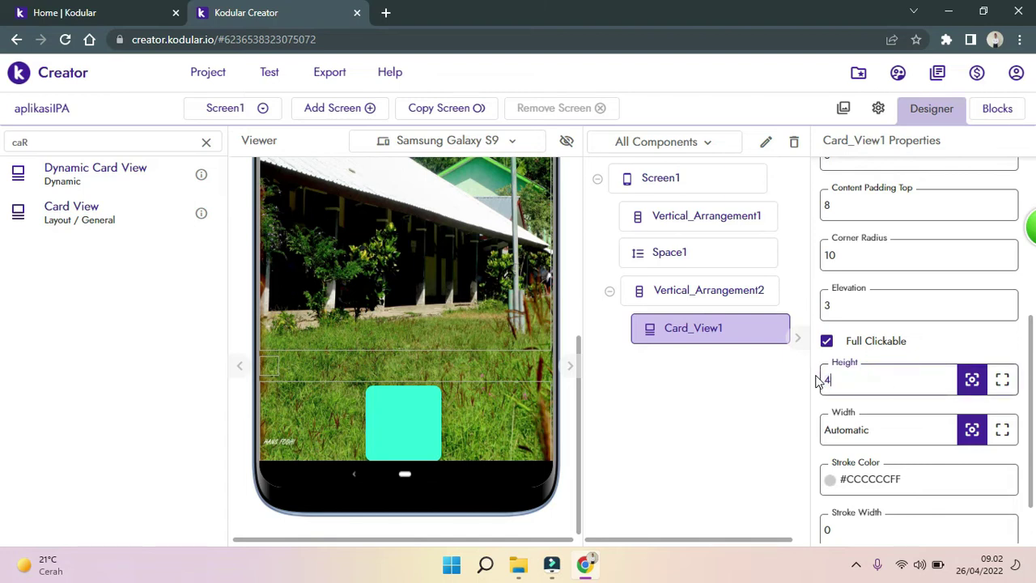
type("0PX")
key("Return")
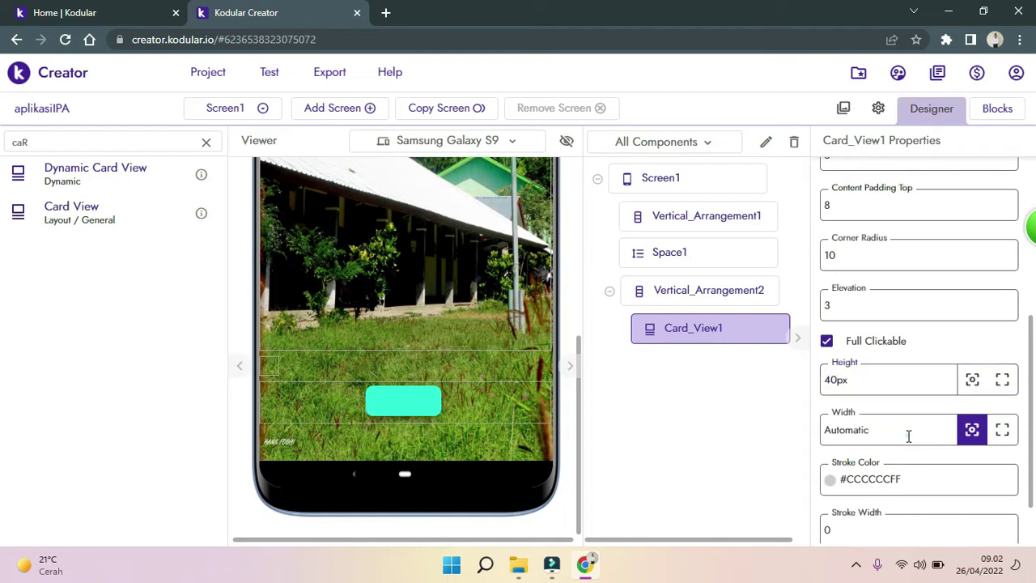
left_click_drag(909, 432, 784, 422)
type("200PX")
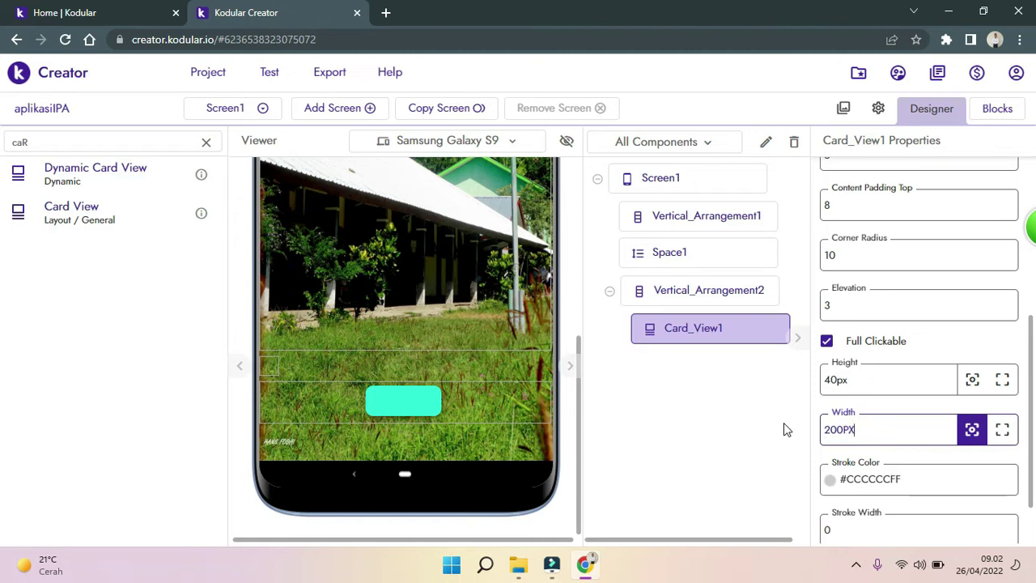
key("Return")
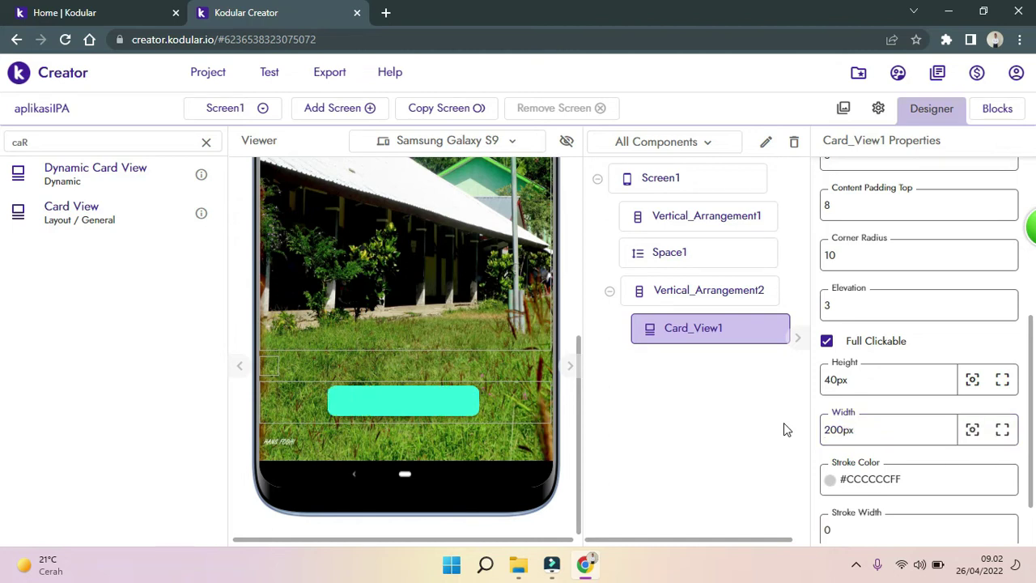
Reduce the Card View's width to 150px.
double_click(881, 424)
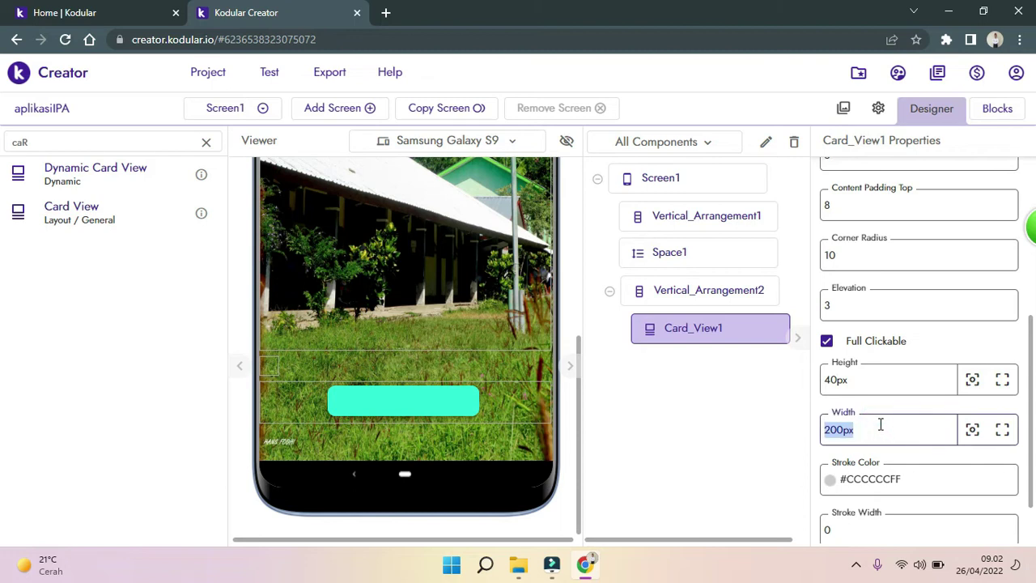
left_click(880, 425)
type("150")
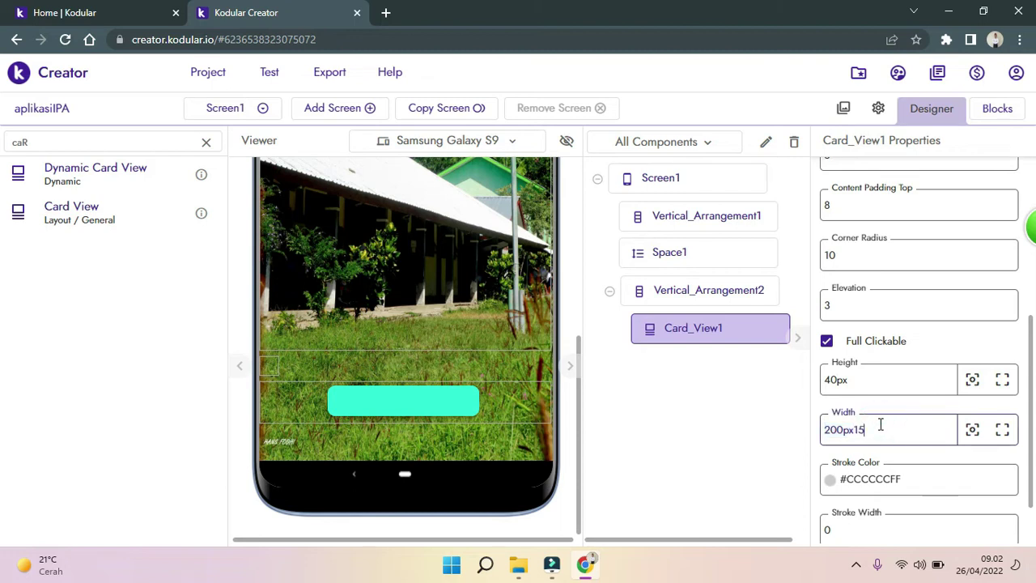
key("BackSpace")
key("BackSpace")
key("BackSpace")
key("BackSpace")
key("BackSpace")
key("BackSpace")
type("150PX")
key("Return")
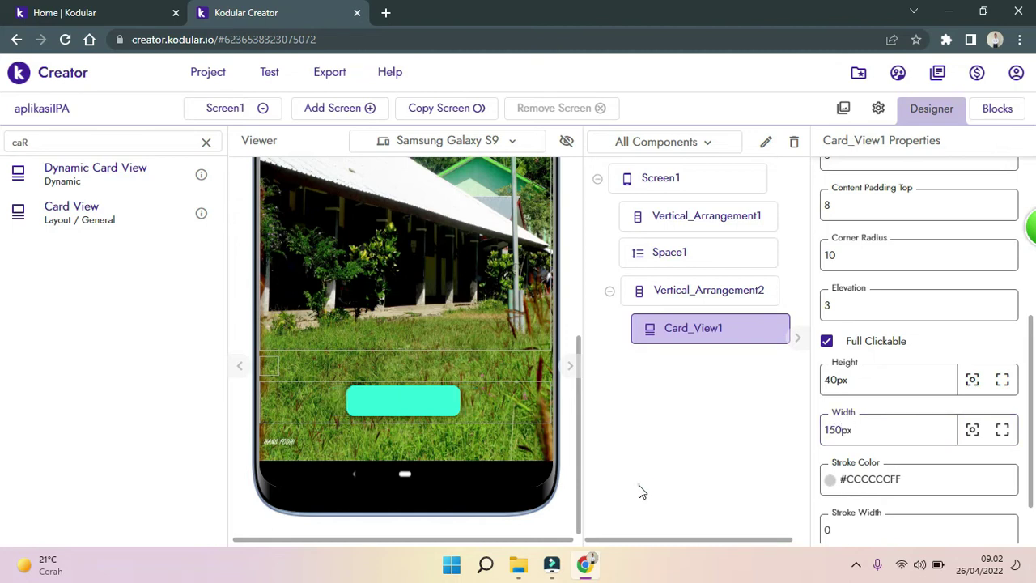
Find the Label component and place one inside the Card View.
left_click_drag(578, 440, 582, 464)
key("BackSpace")
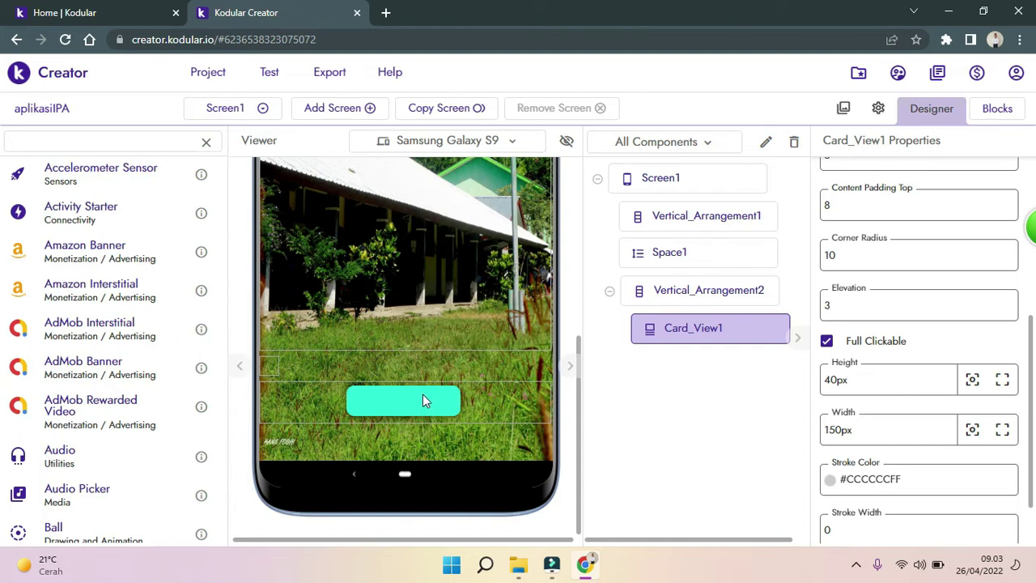
type("LA")
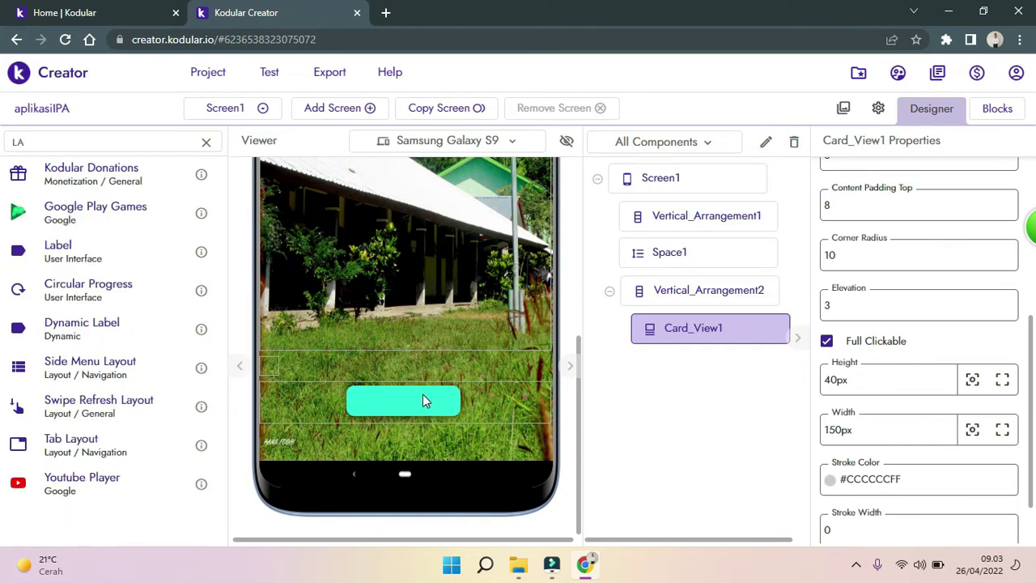
type("ABE")
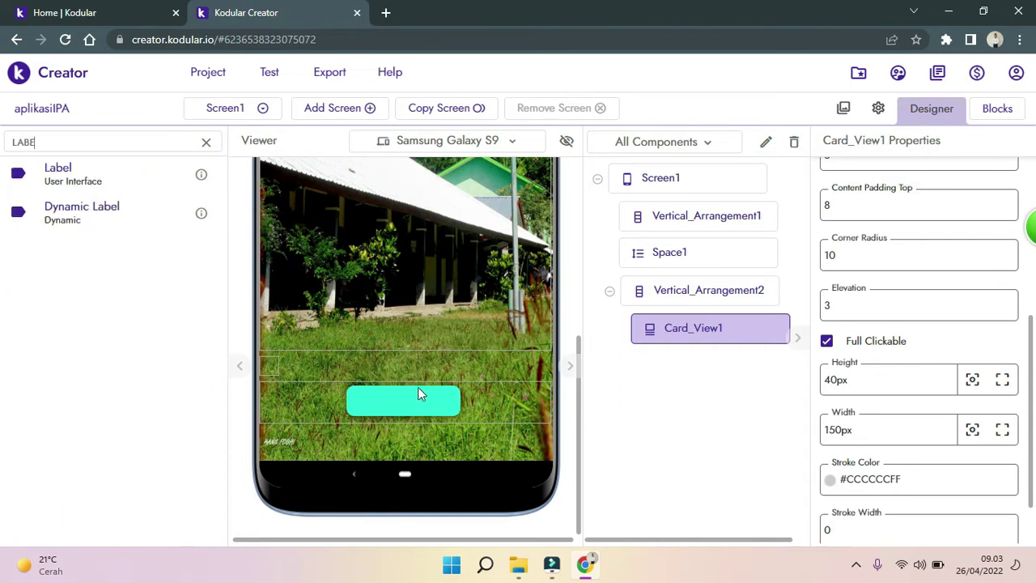
left_click_drag(79, 178, 389, 409)
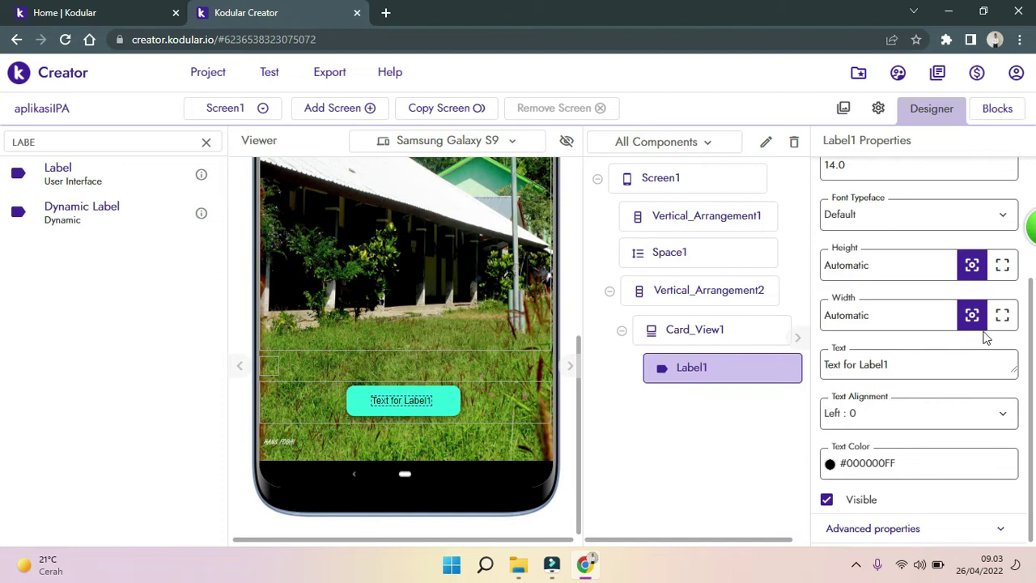
Make the new label inside the Card View clickable.
left_click_drag(1030, 317, 1027, 146)
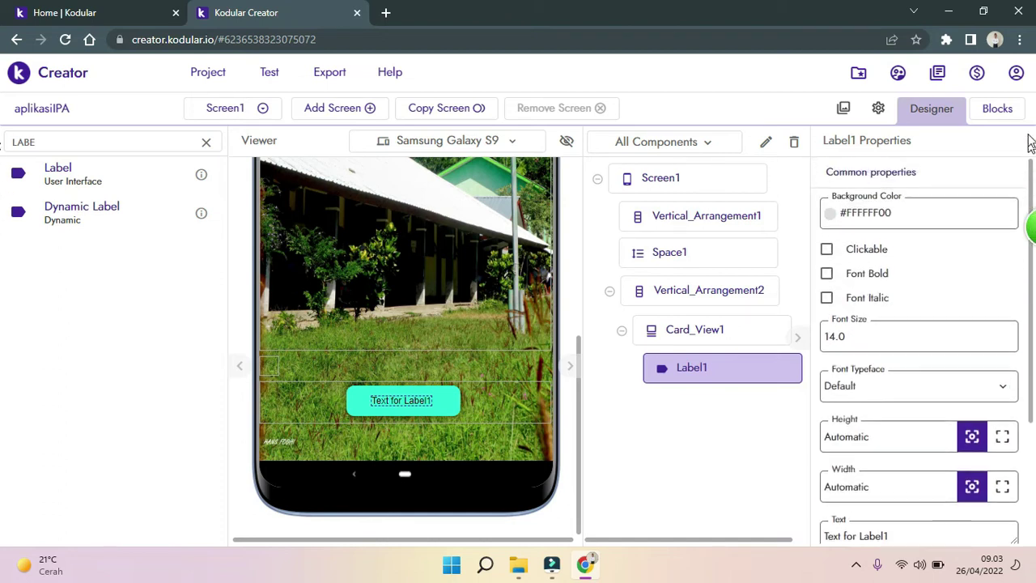
left_click(828, 251)
left_click(827, 250)
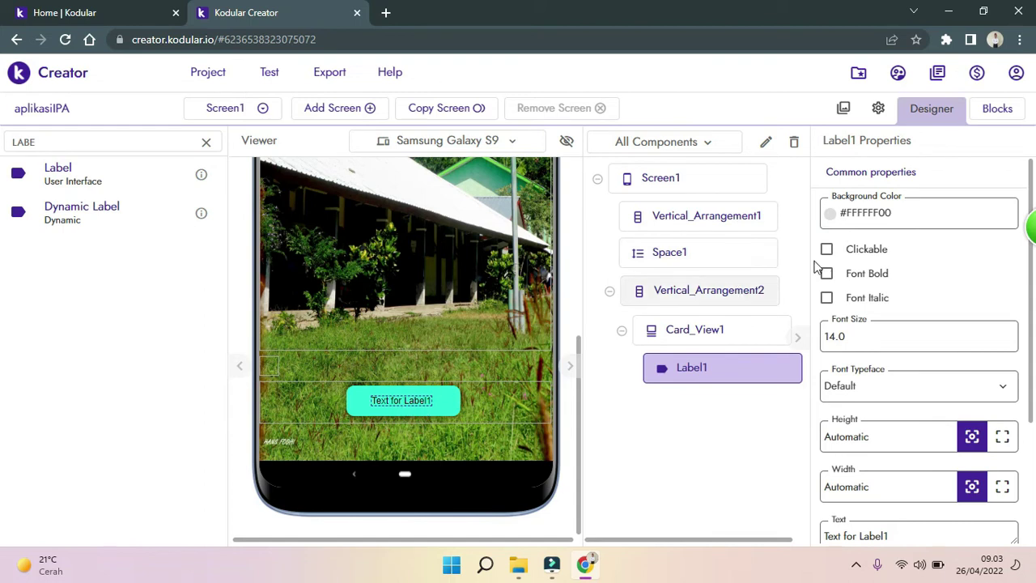
left_click(827, 251)
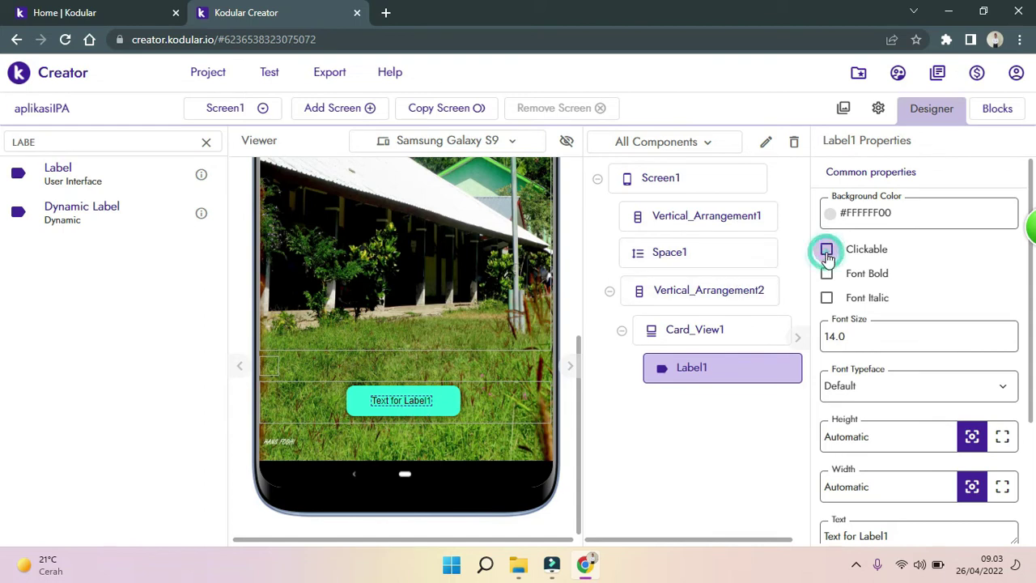
Set the label's font size to 20.
left_click(888, 335)
double_click(888, 334)
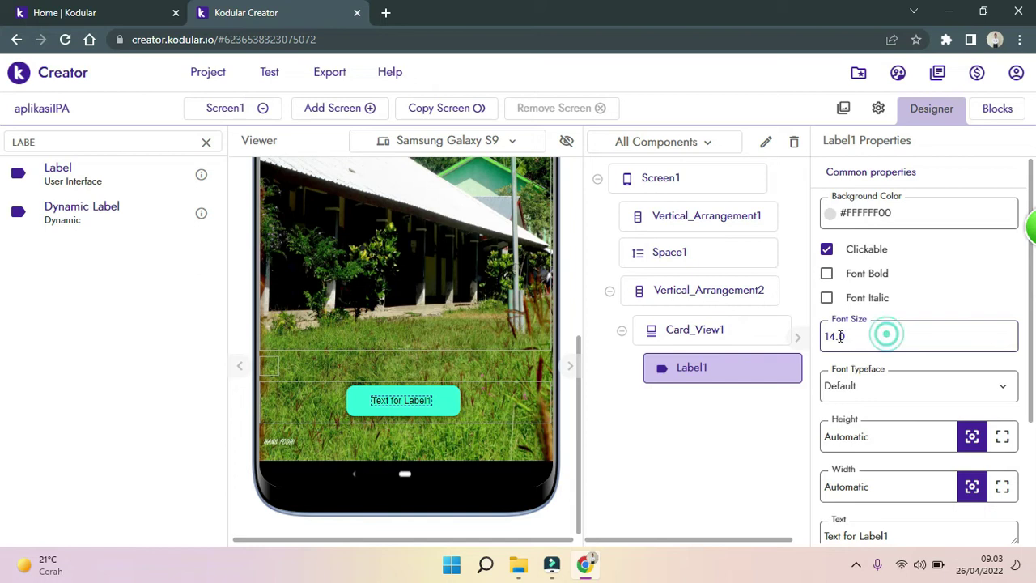
type("20")
key("Return")
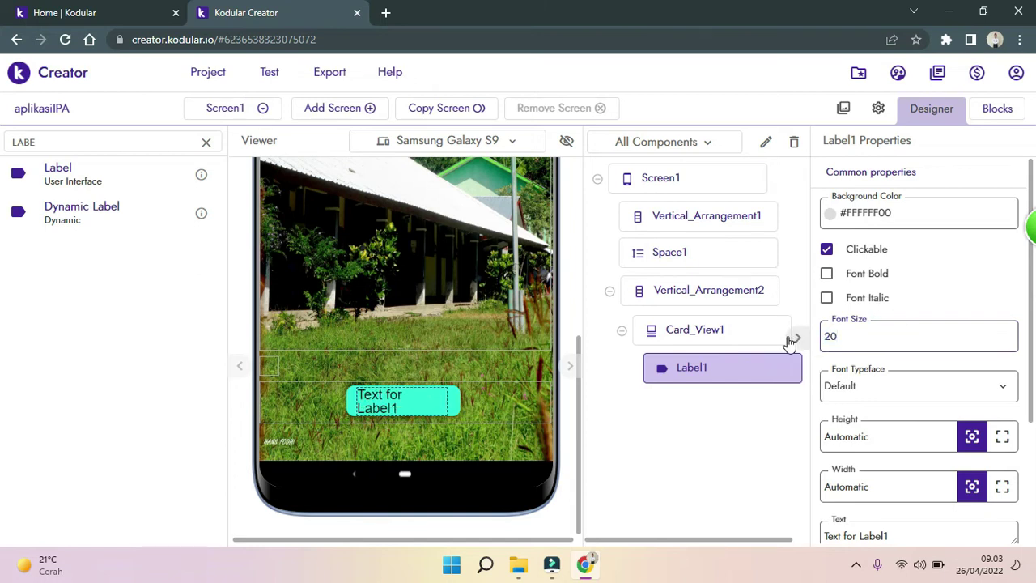
Set the label's font size to 18.
left_click(863, 334)
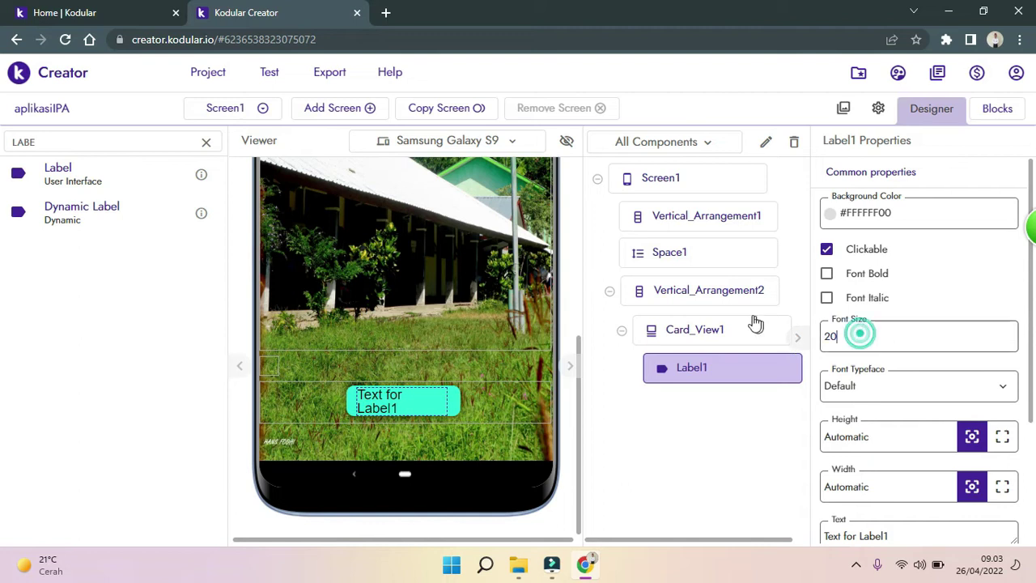
key("BackSpace")
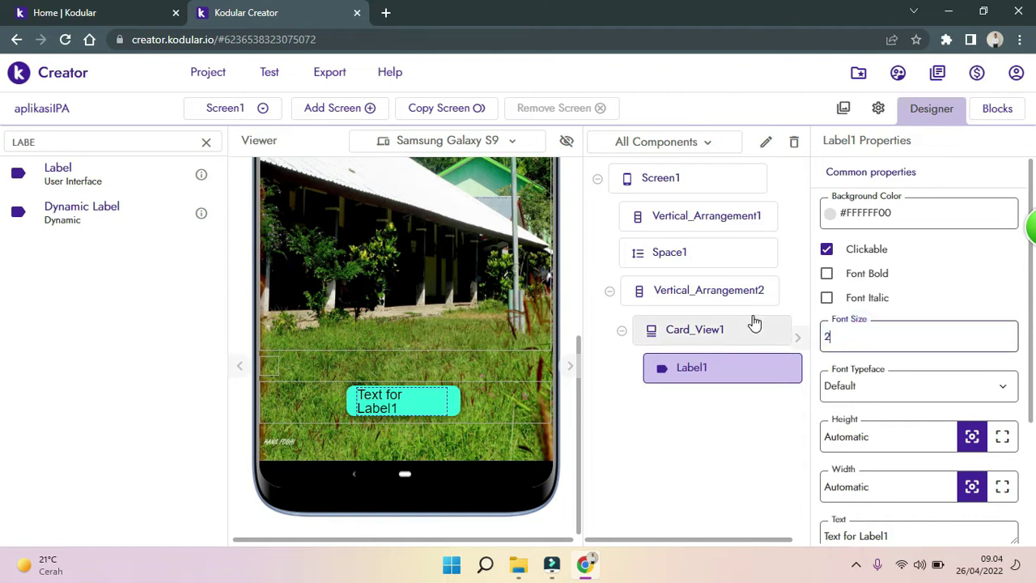
type("18")
key("Return")
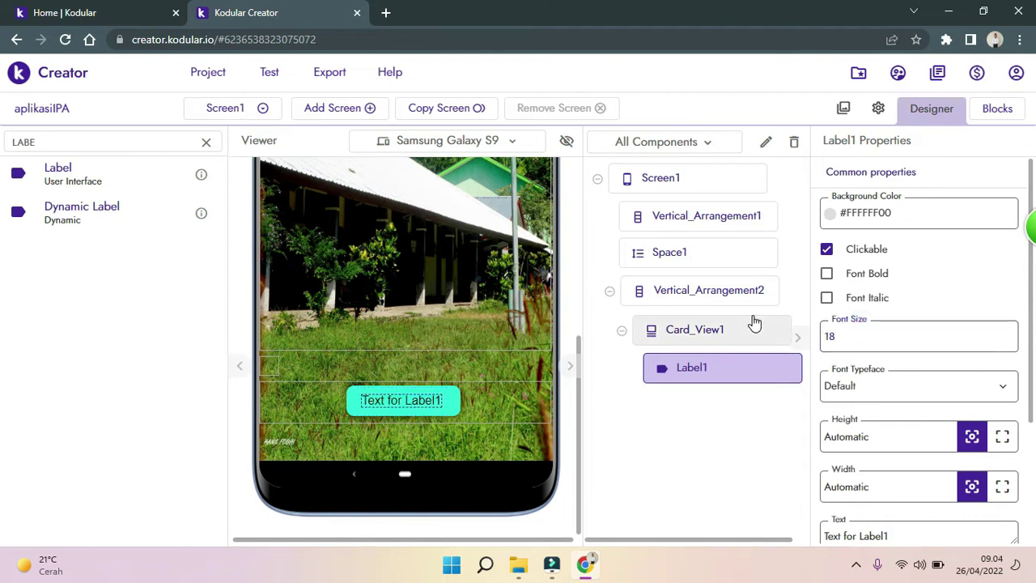
Make the label's font bold and set its typeface to Sans Serif.
left_click(826, 275)
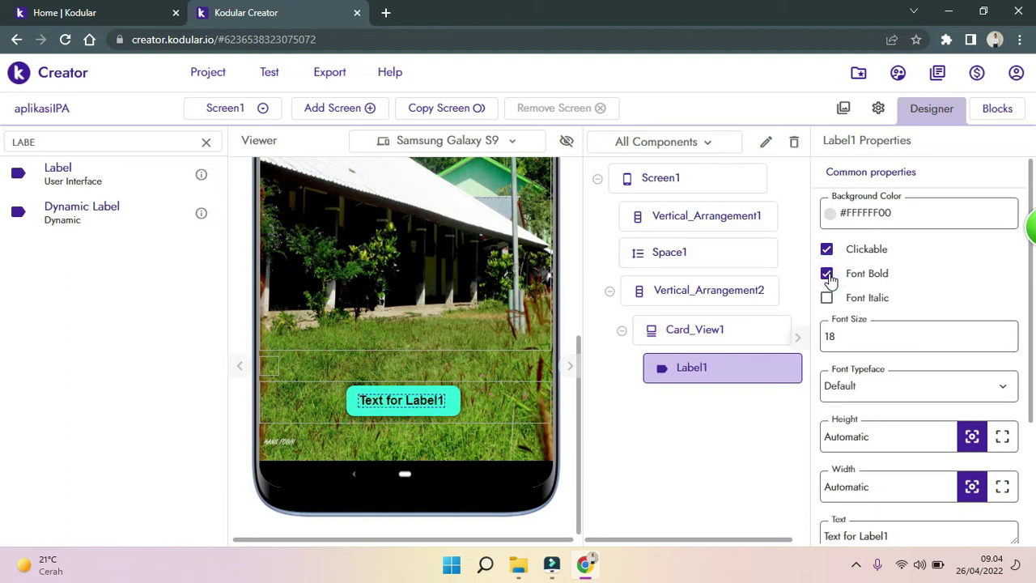
scroll(1033, 322, "down", 1)
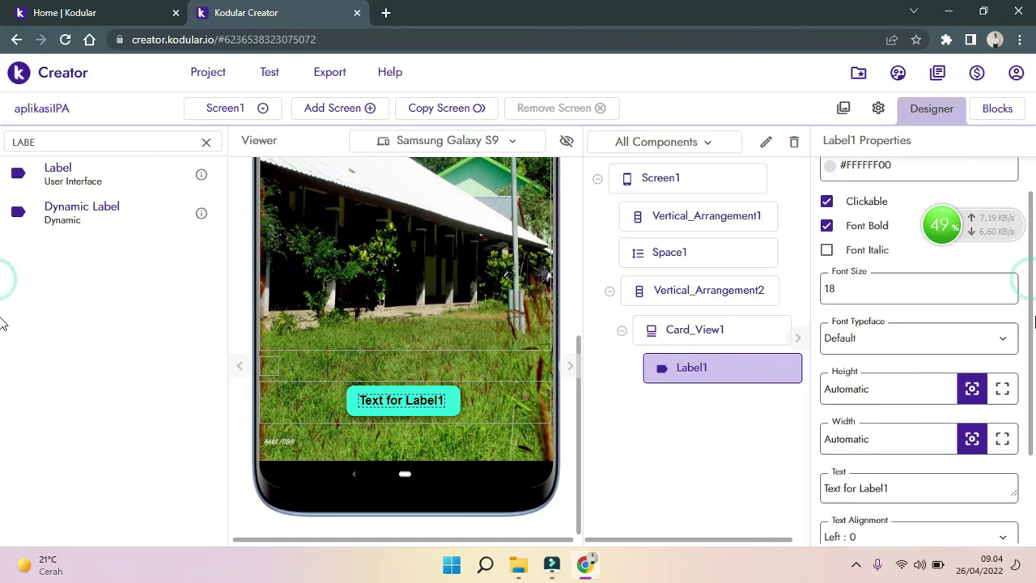
left_click(995, 334)
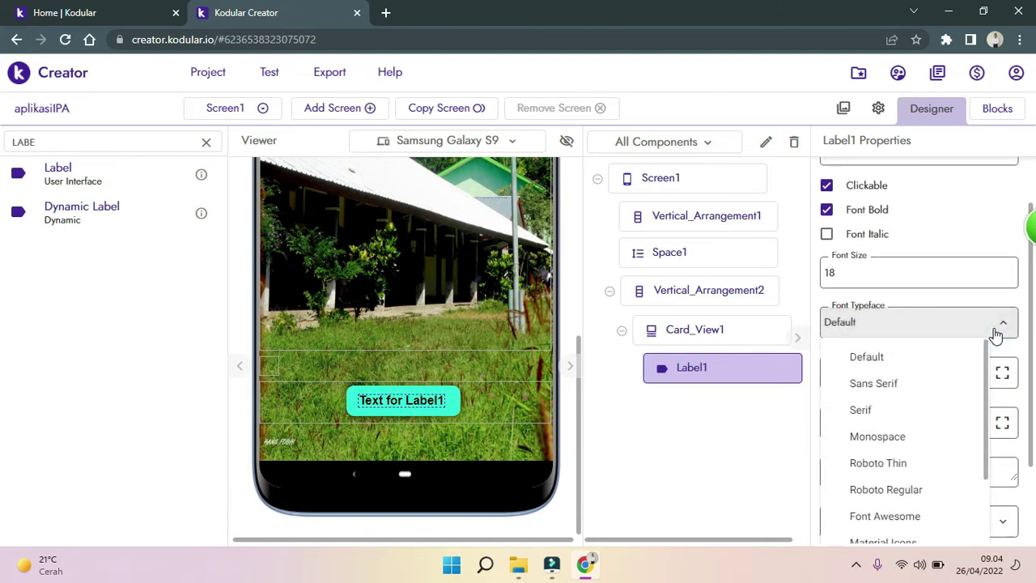
left_click(908, 392)
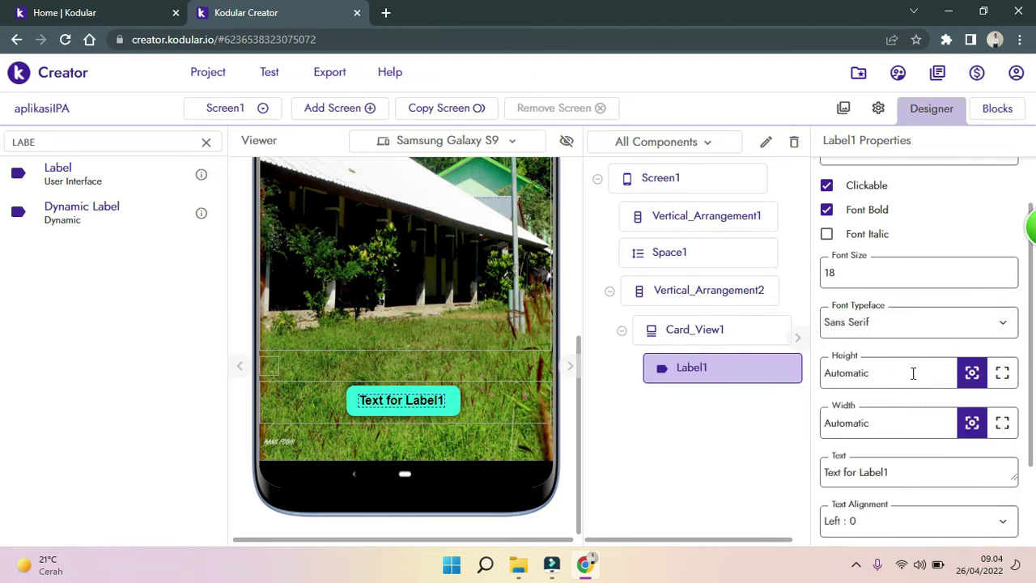
Set the label's text to MULAI and its text alignment to Center : 1.
scroll(1032, 338, "down", 2)
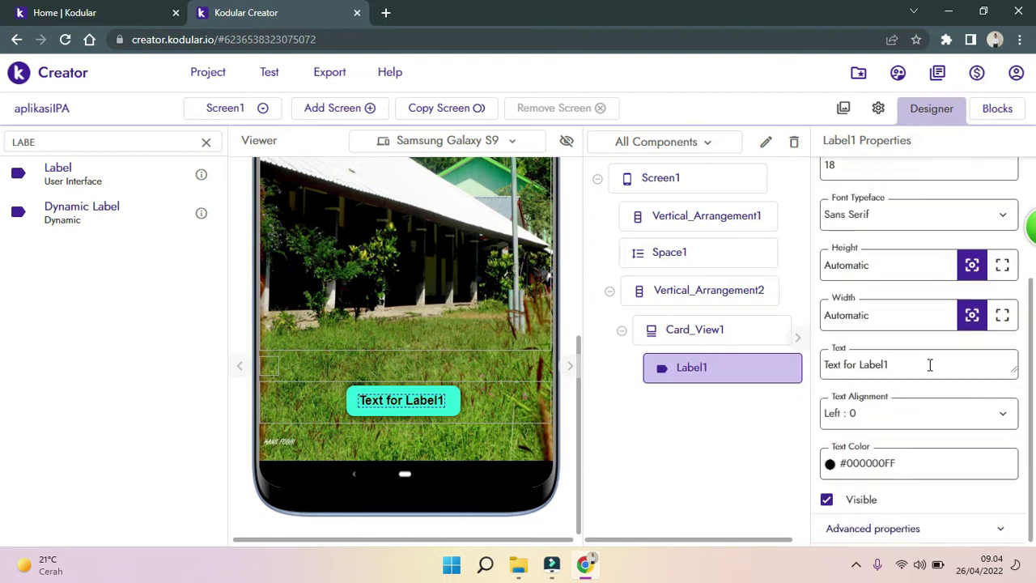
left_click(930, 365)
left_click_drag(930, 365, 822, 358)
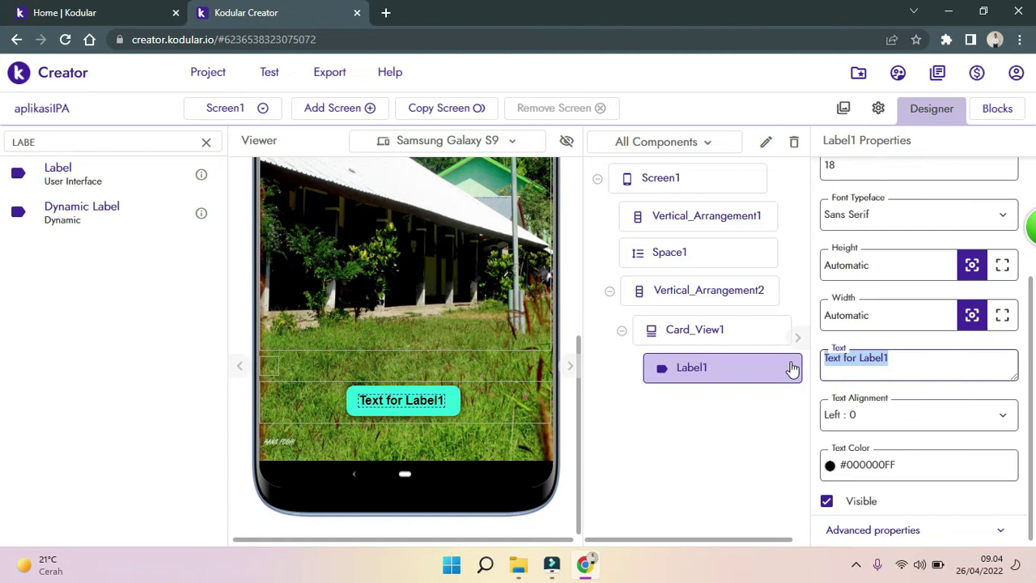
type("m")
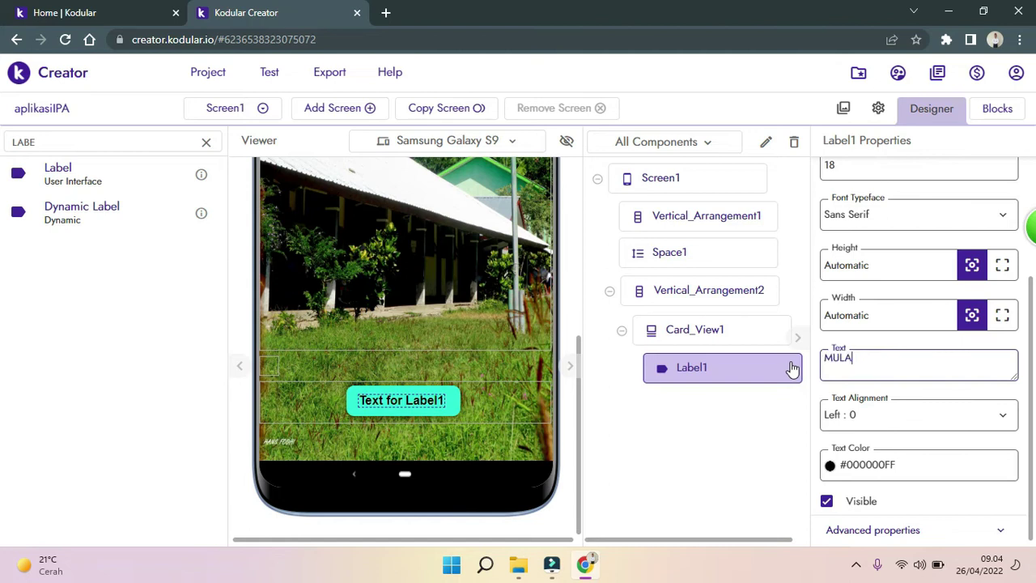
type("ULAI")
left_click(755, 479)
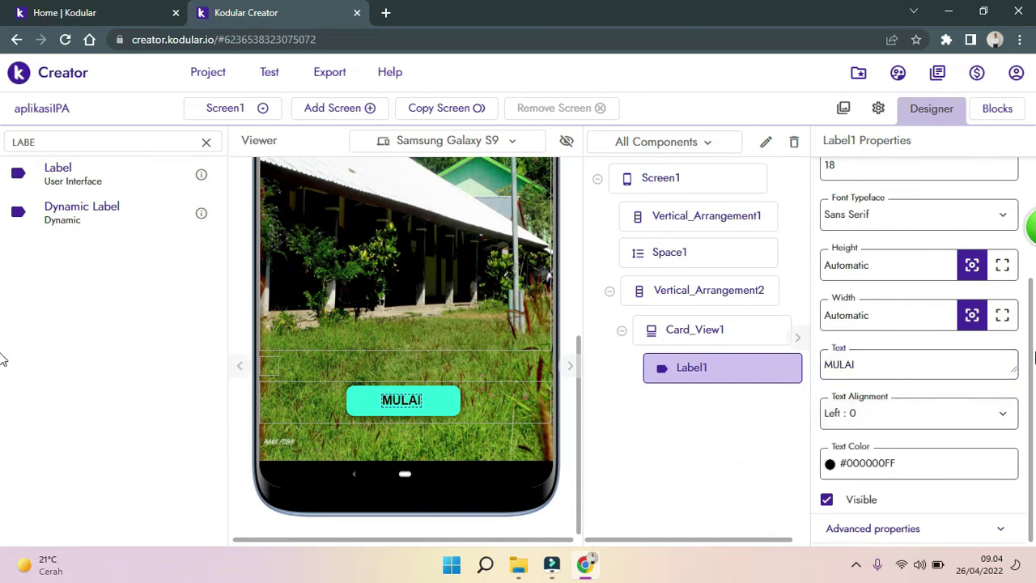
left_click(986, 414)
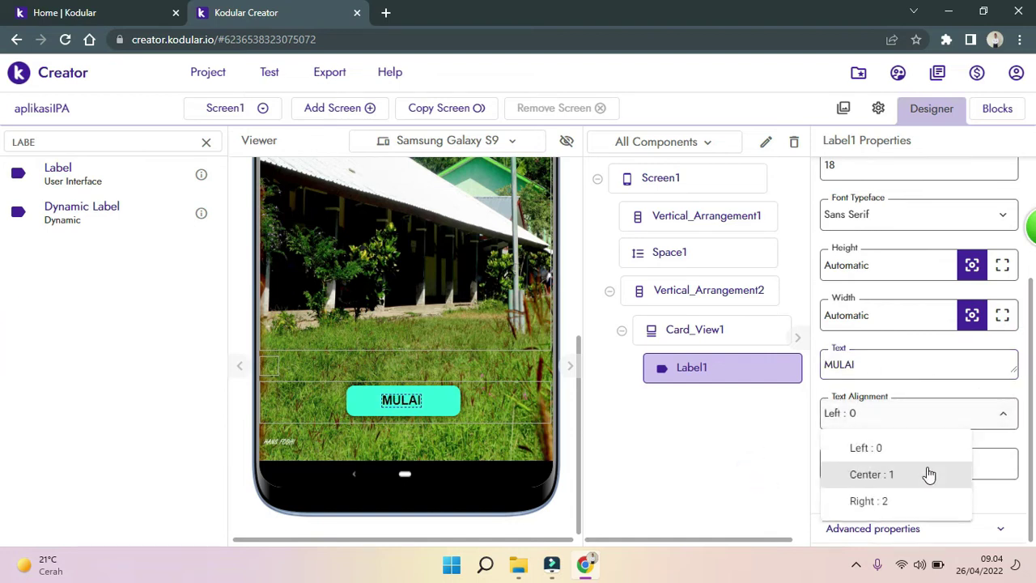
left_click(920, 478)
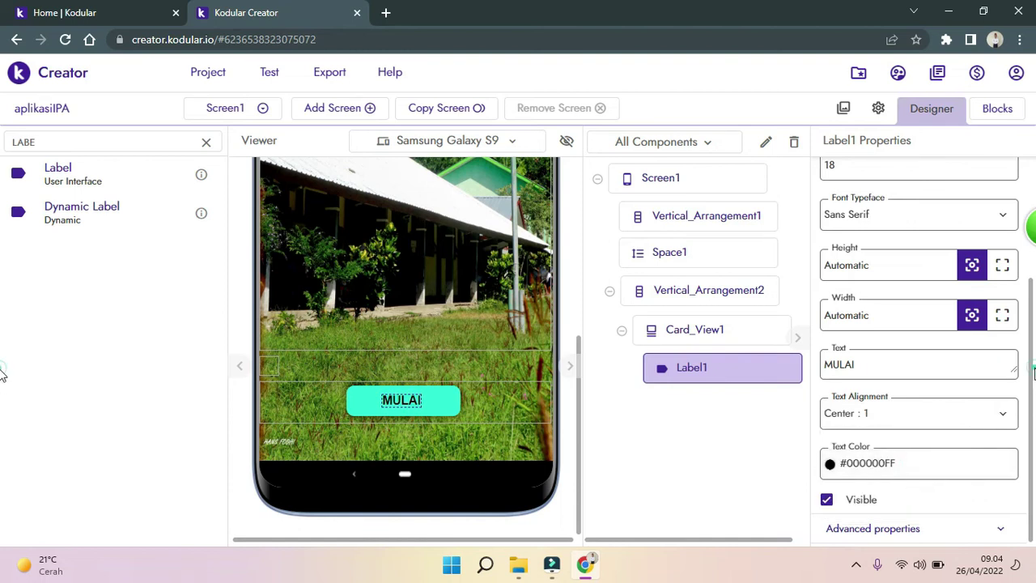
Set the label's text color to yellow-green #DFFA40FE.
left_click(830, 467)
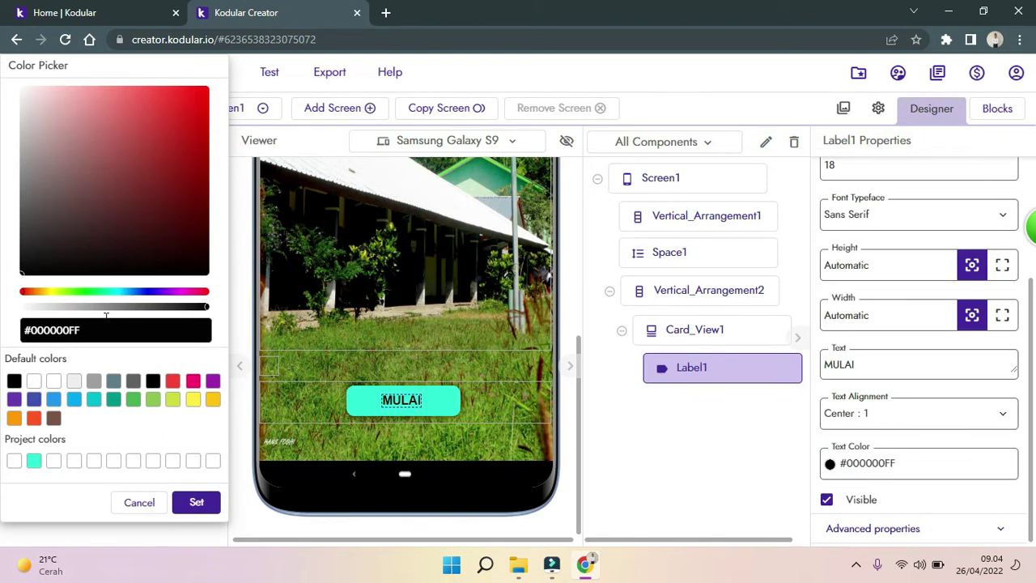
left_click(56, 292)
left_click(160, 89)
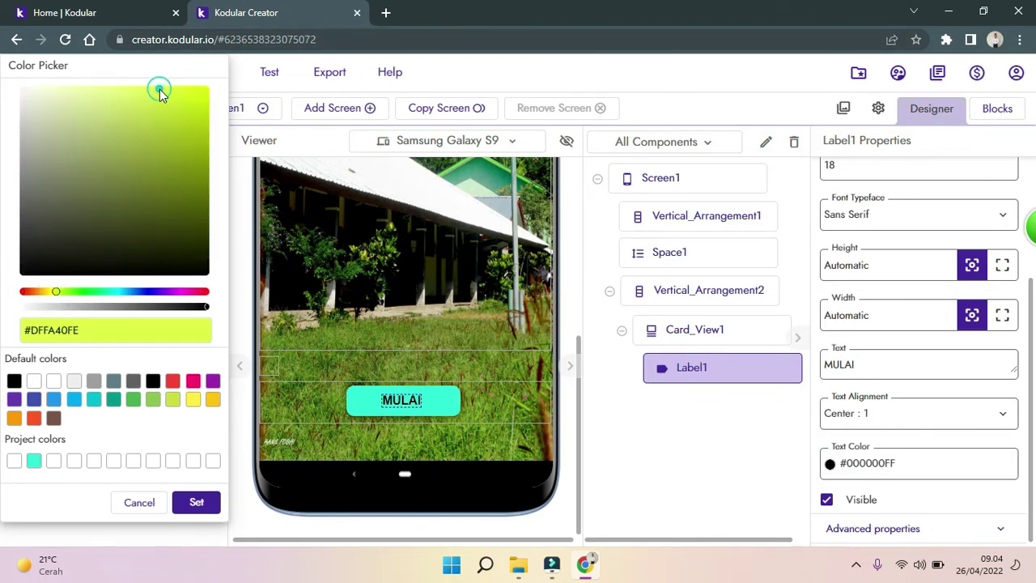
left_click(212, 501)
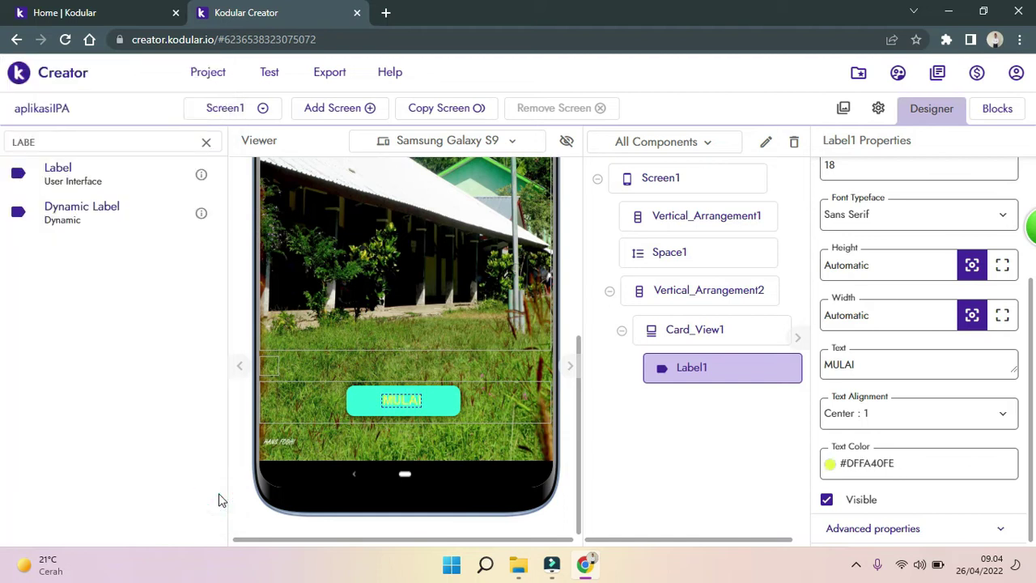
Change the label's text color to red #FA3E54FE.
left_click(829, 463)
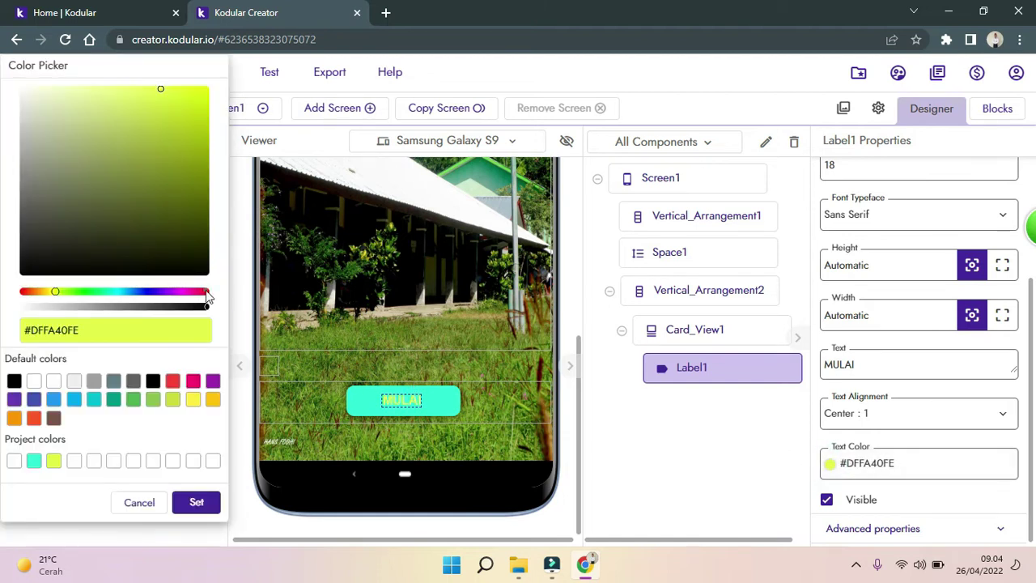
left_click(203, 293)
left_click(197, 503)
left_click(623, 411)
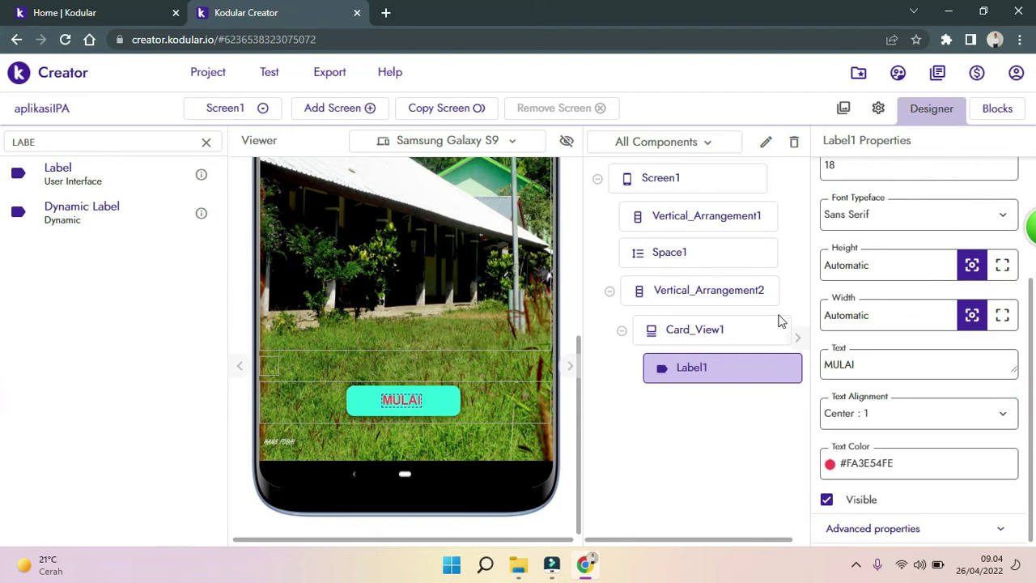
Review the full Screen1 preview, from the title artwork down to the MULAI button.
left_click_drag(578, 340, 572, 261)
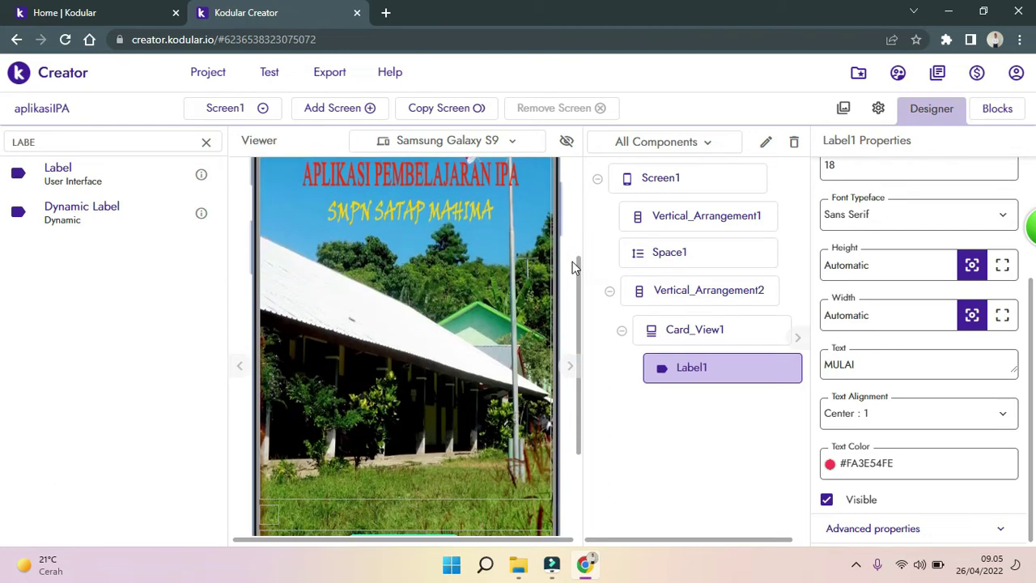
left_click(602, 377)
left_click(577, 306)
left_click_drag(577, 308, 592, 157)
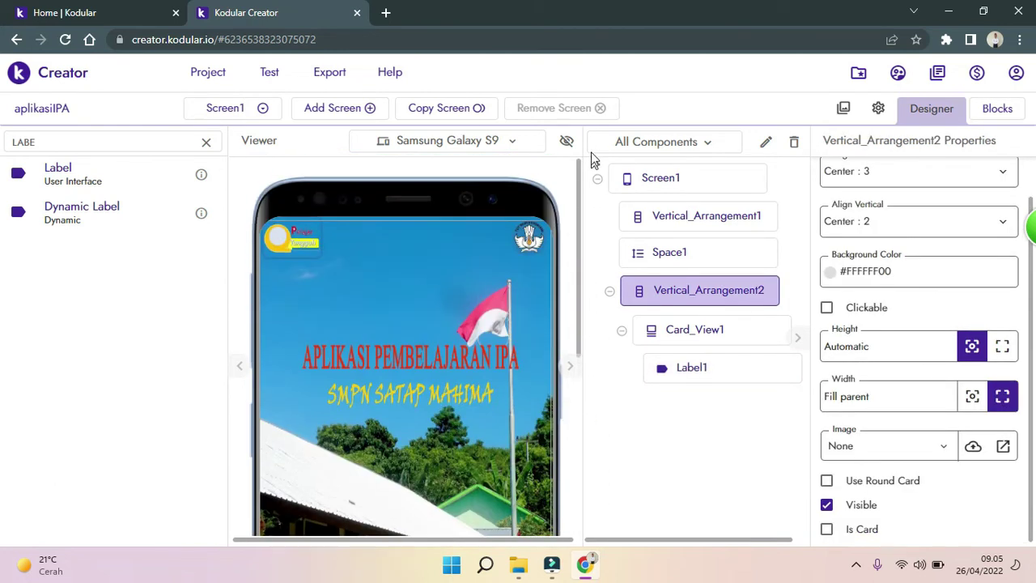
left_click_drag(578, 167, 582, 343)
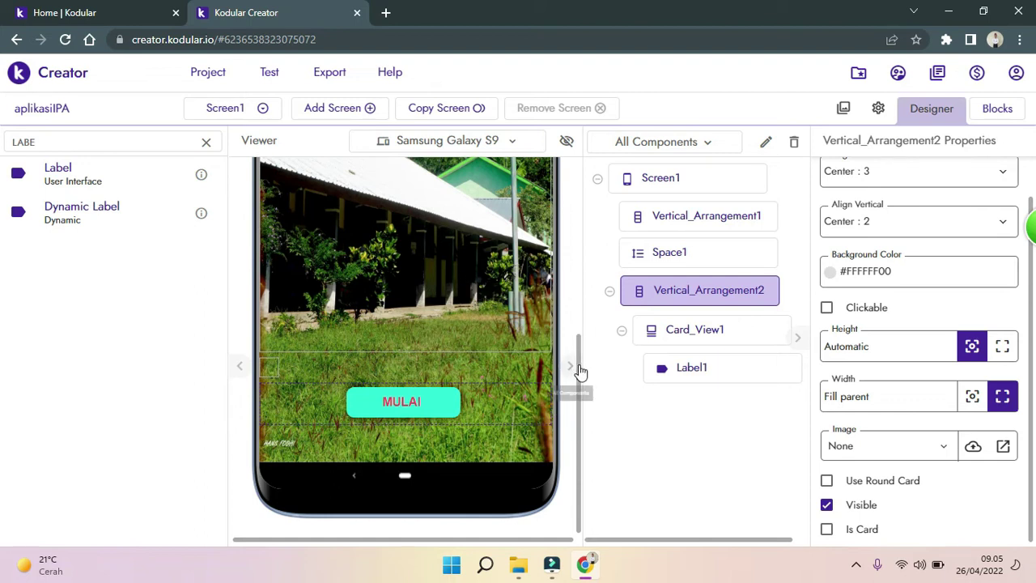
left_click_drag(580, 349, 590, 326)
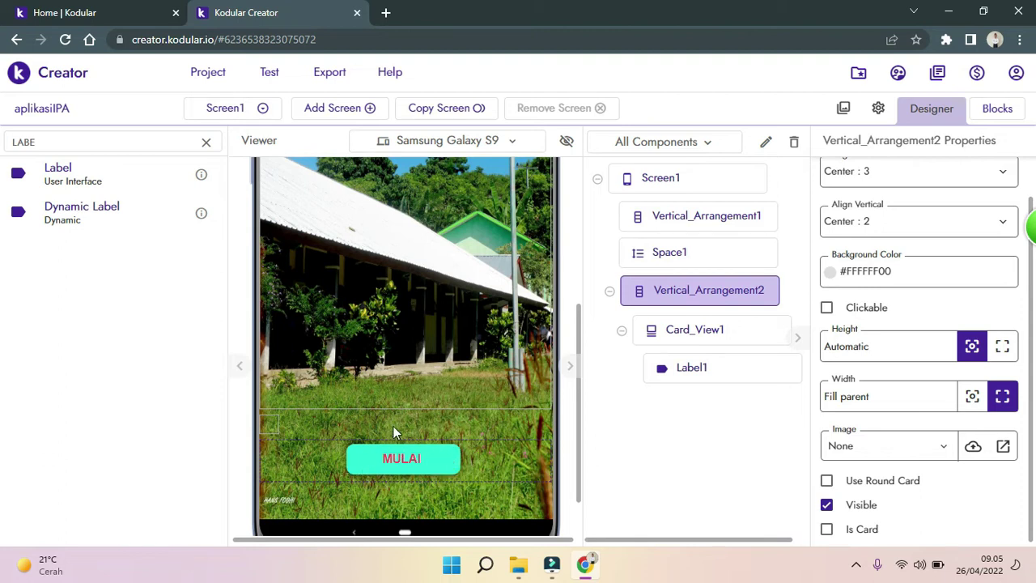
left_click_drag(577, 315, 573, 174)
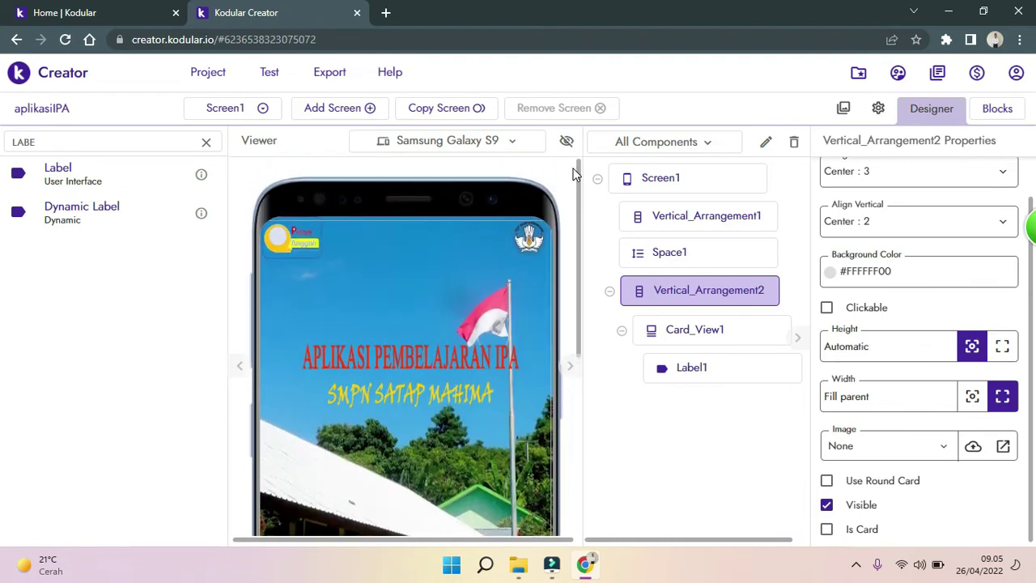
mouse_move(577, 168)
left_mouse_down()
mouse_move(578, 179)
mouse_move(580, 167)
left_mouse_up()
left_click_drag(579, 164, 578, 171)
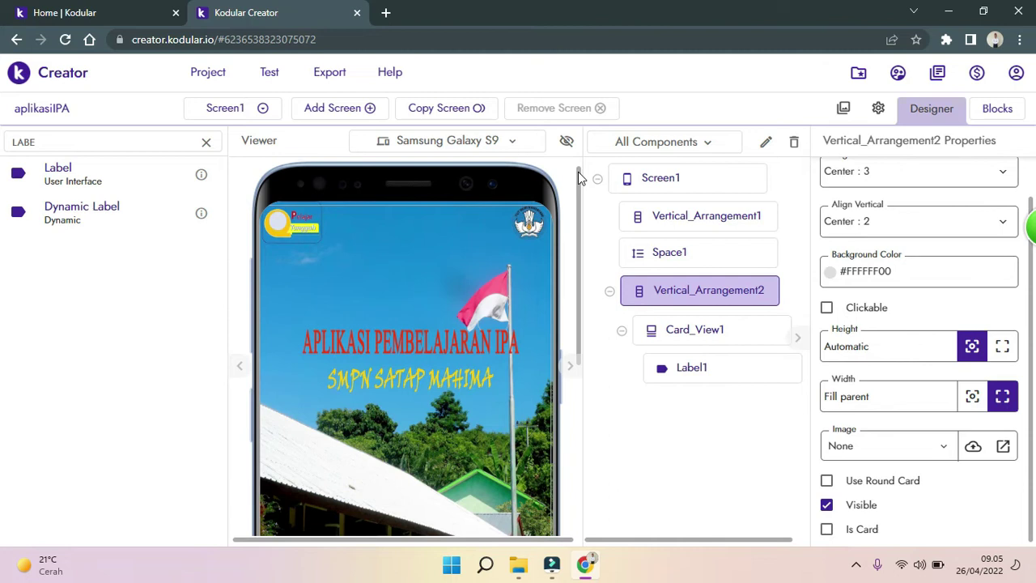
left_click_drag(578, 171, 569, 401)
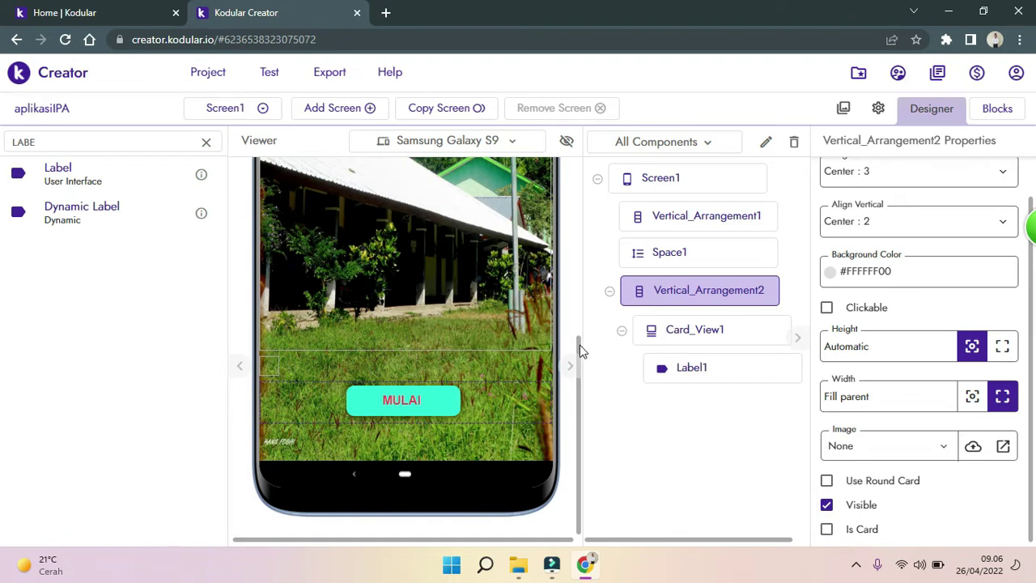
left_click_drag(580, 346, 571, 164)
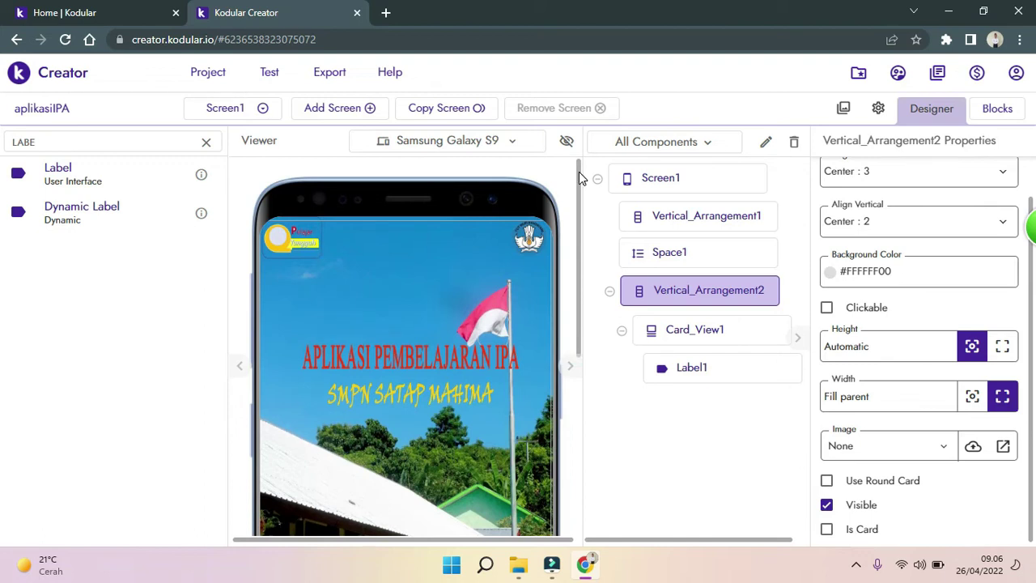
Add a new screen named home to the project.
scroll(577, 183, "down", 5)
scroll(566, 161, "up", 5)
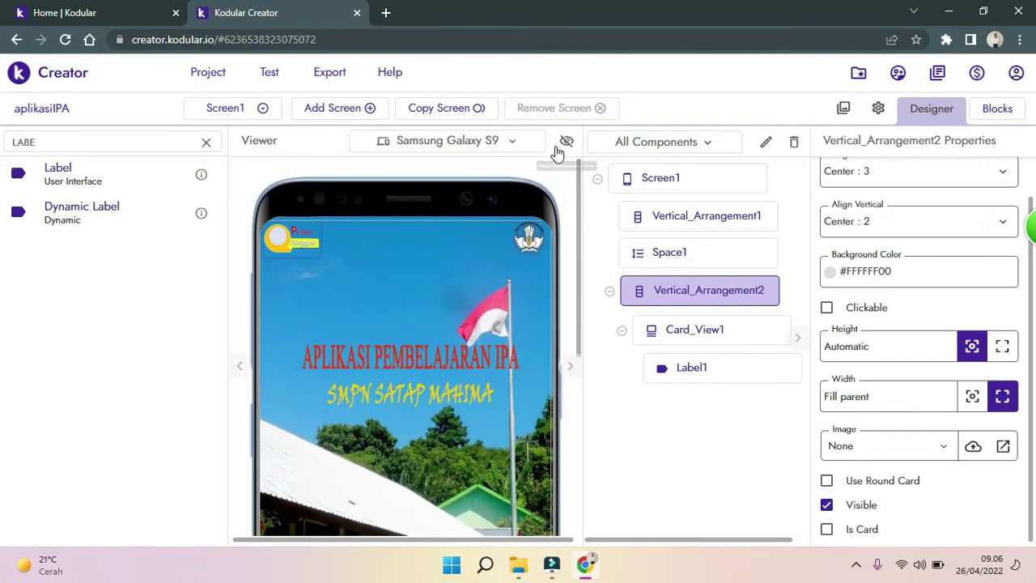
left_click(327, 110)
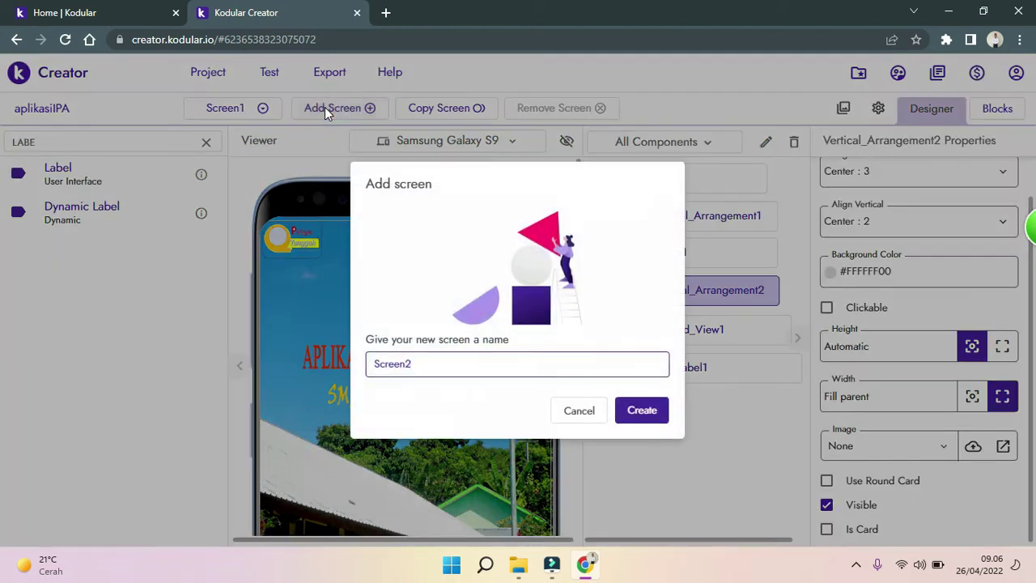
left_click_drag(447, 367, 368, 364)
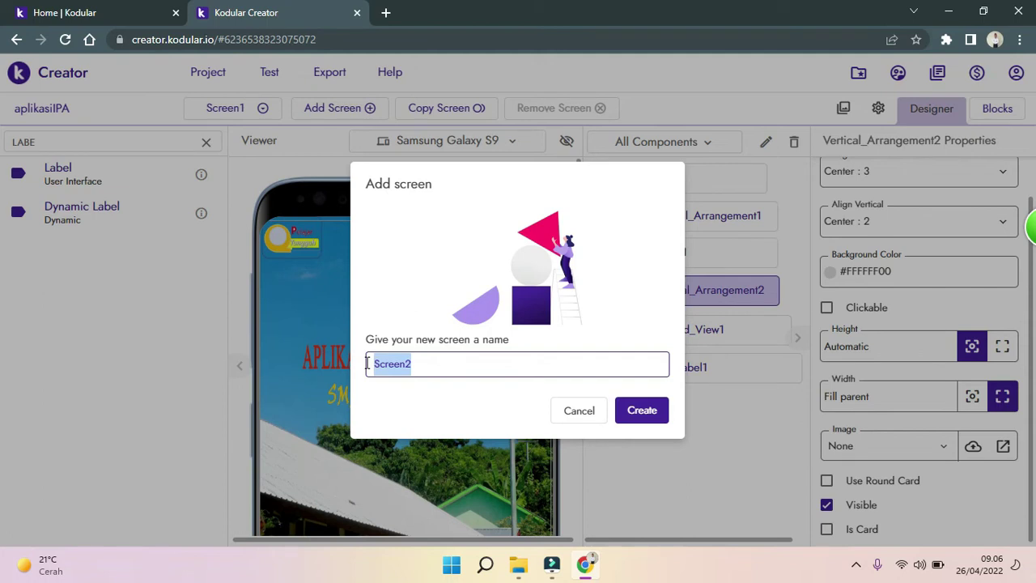
key("BackSpace")
type("H")
key("BackSpace")
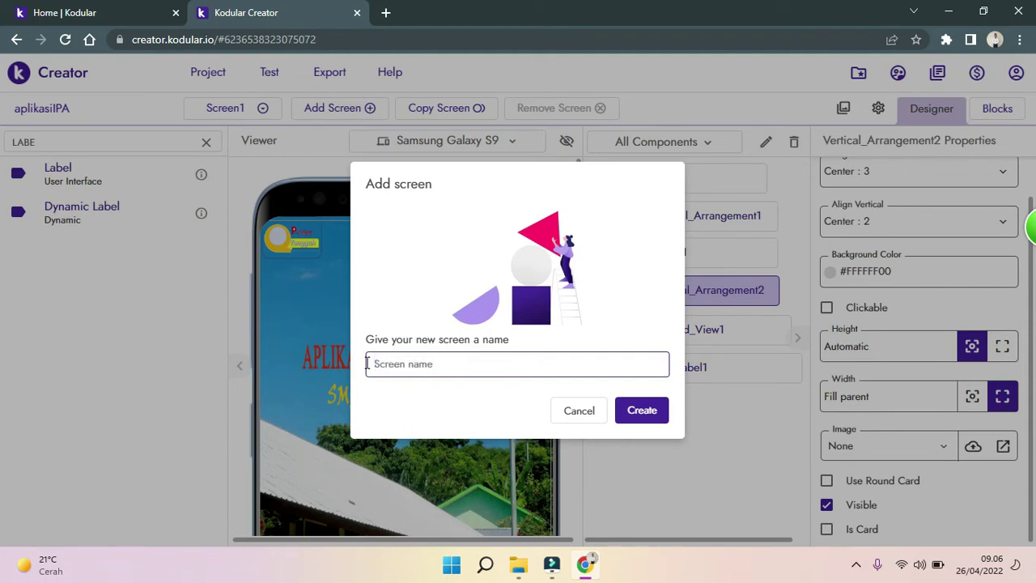
type("home")
left_click(642, 413)
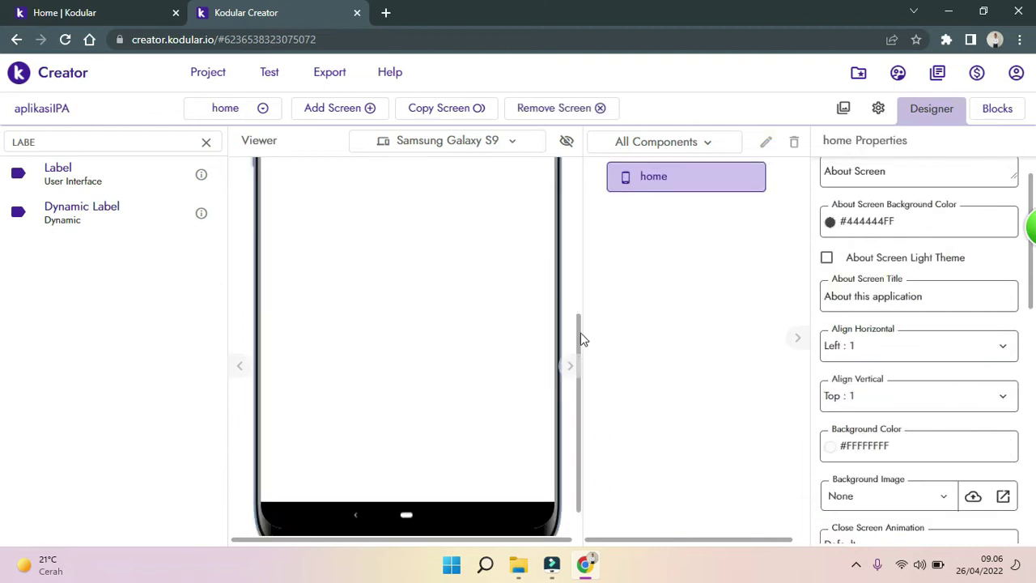
Upload the background2 image from the ASET APP folder to the project assets and preview background2.jpg.
scroll(582, 339, "up", 5)
scroll(578, 283, "down", 5)
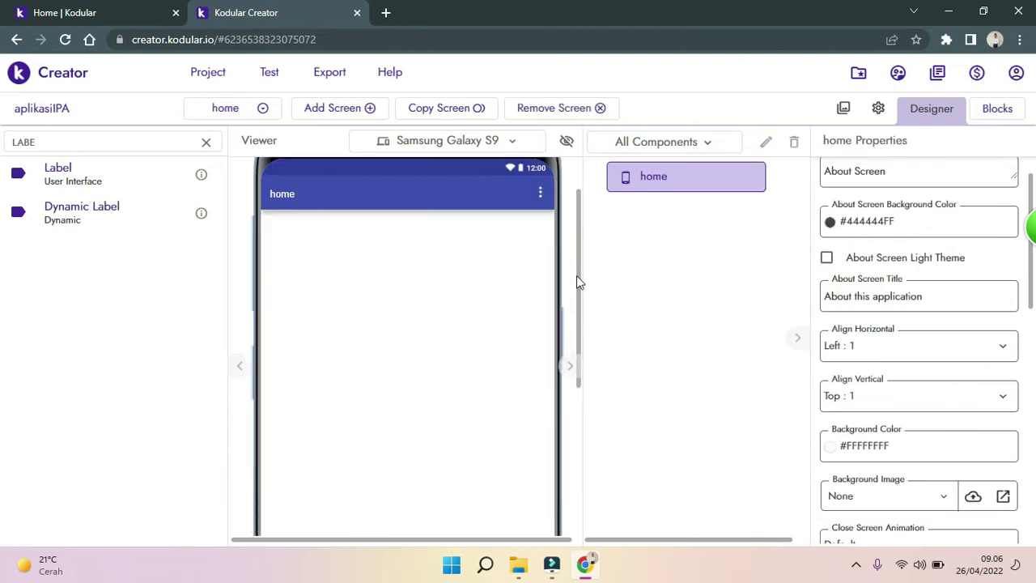
scroll(582, 244, "up", 5)
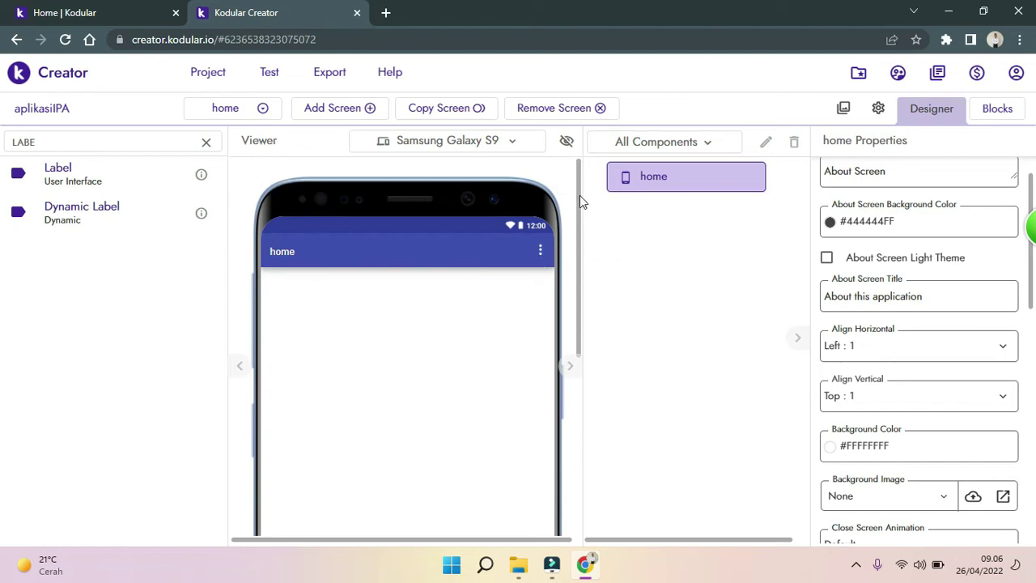
left_click_drag(1031, 187, 1033, 159)
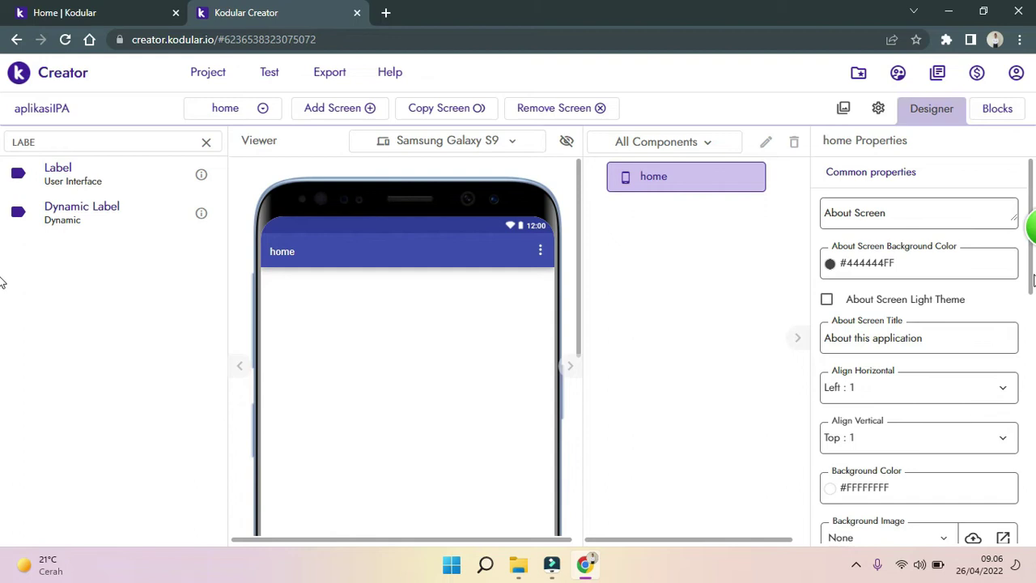
left_click_drag(1032, 281, 1032, 346)
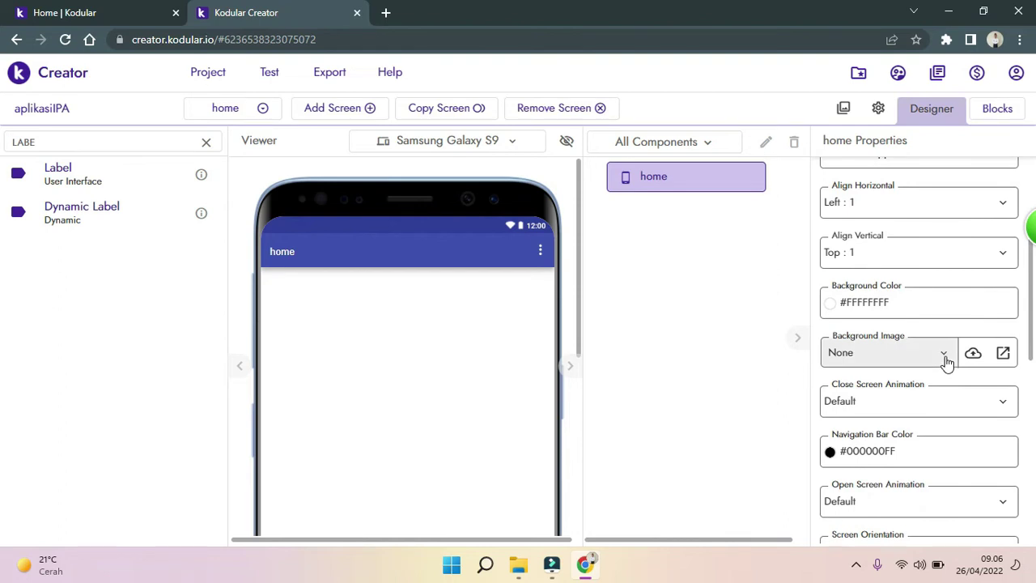
left_click(972, 354)
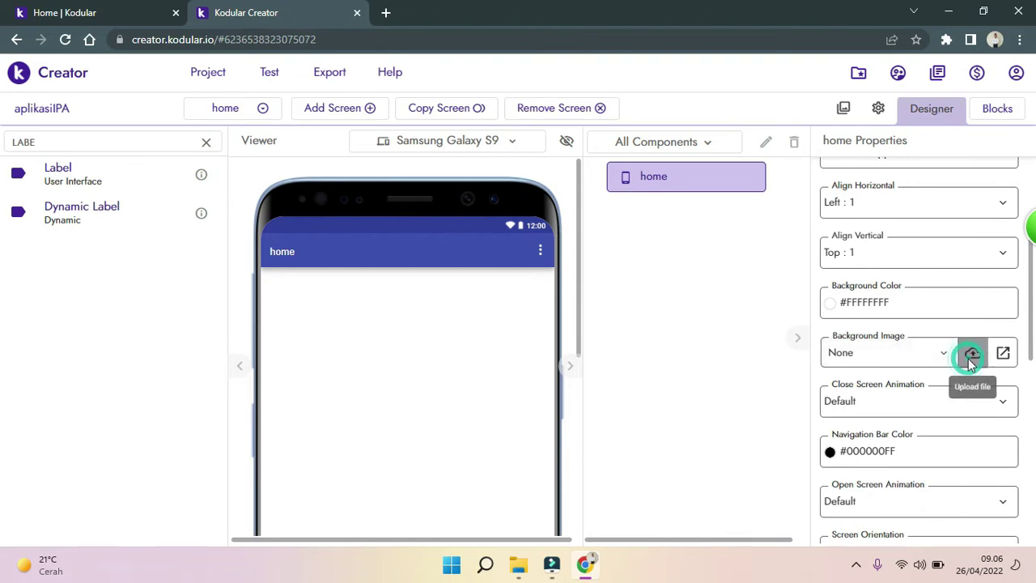
left_click(601, 424)
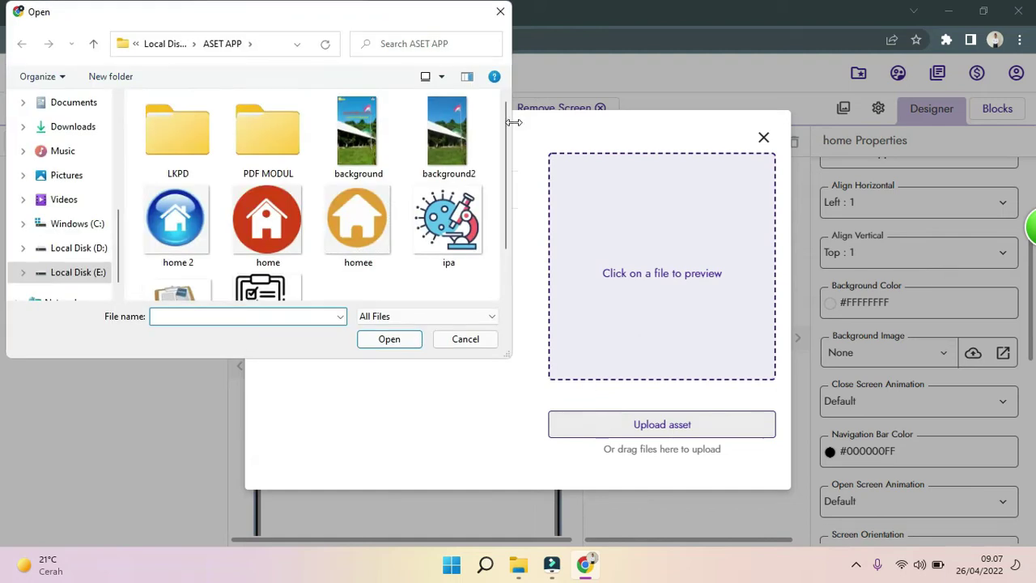
mouse_move(506, 119)
left_mouse_down()
mouse_move(508, 201)
mouse_move(505, 117)
left_mouse_up()
double_click(459, 122)
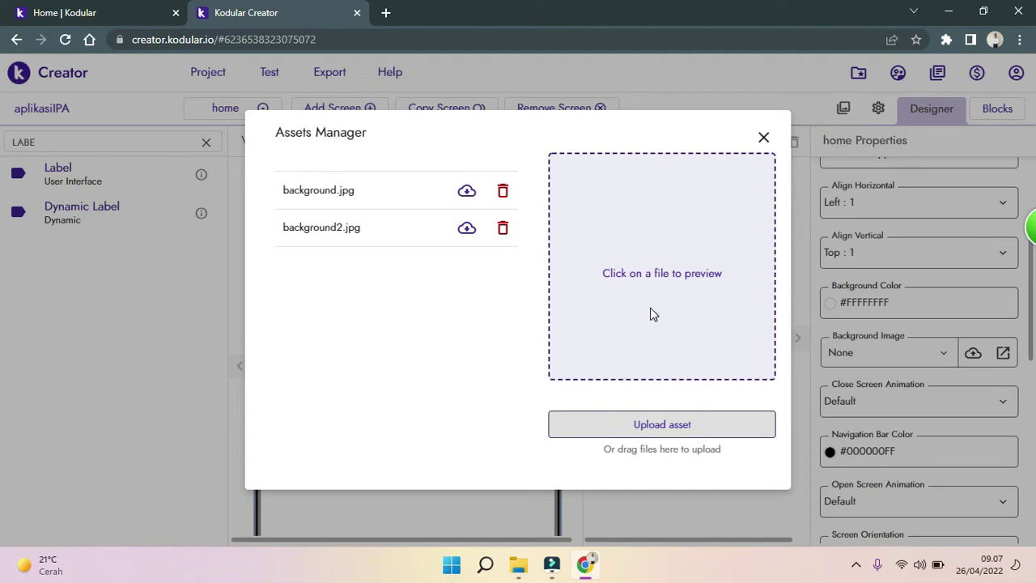
left_click(347, 231)
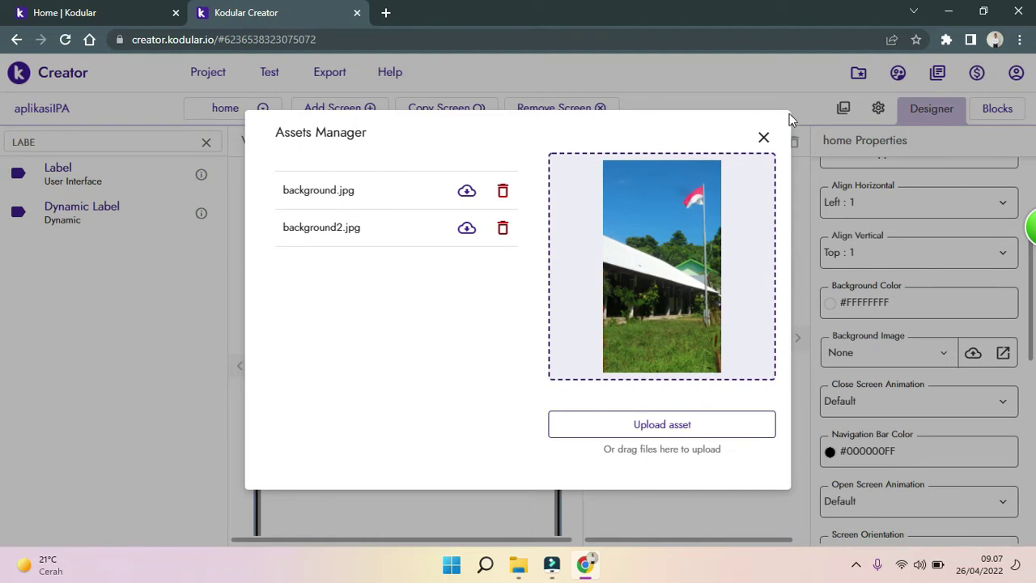
left_click(765, 139)
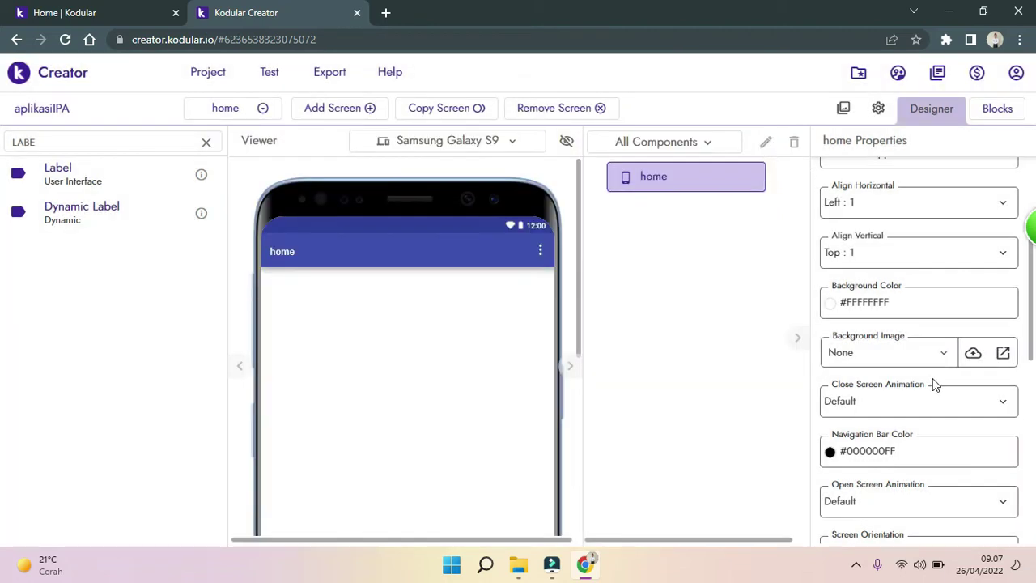
Set the home screen's background image to background2.jpg and check it in the preview.
left_click(944, 356)
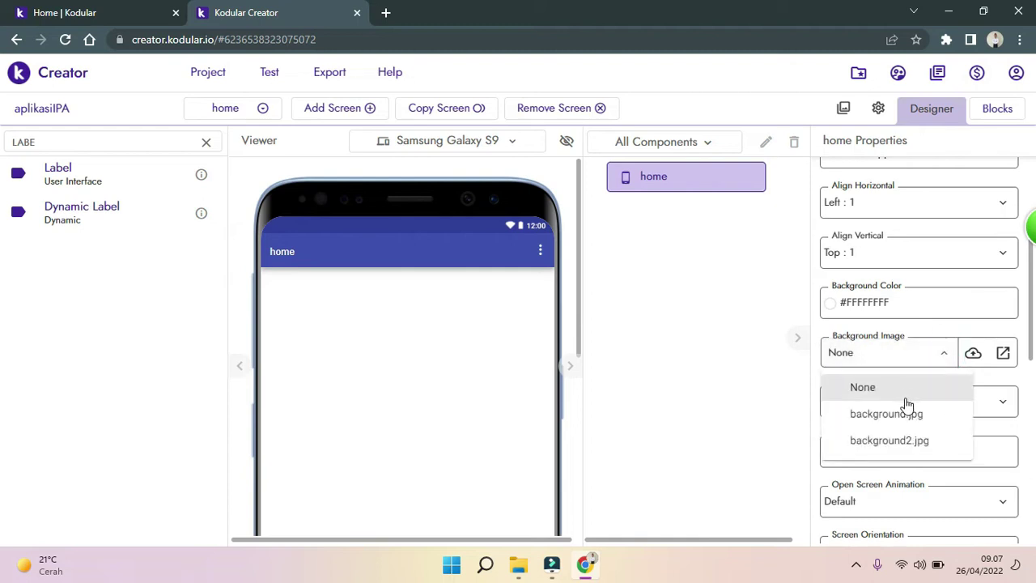
left_click(905, 442)
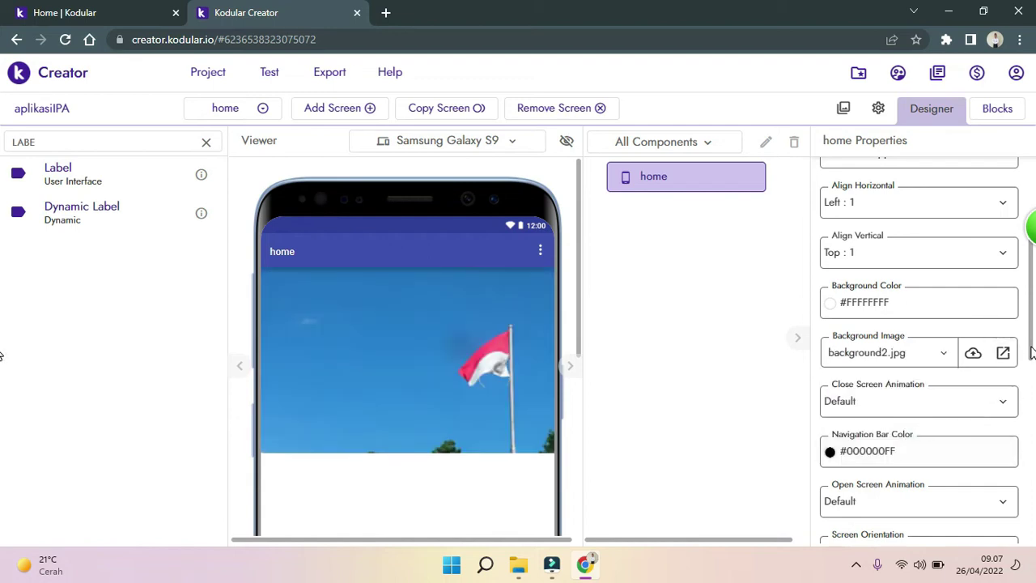
scroll(1031, 352, "down", 1)
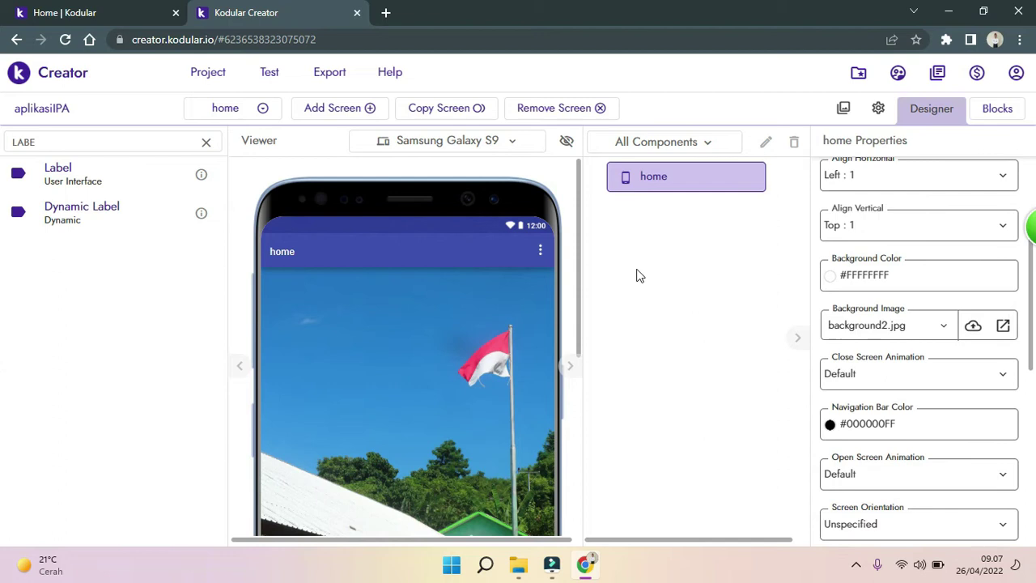
left_click_drag(577, 230, 599, 307)
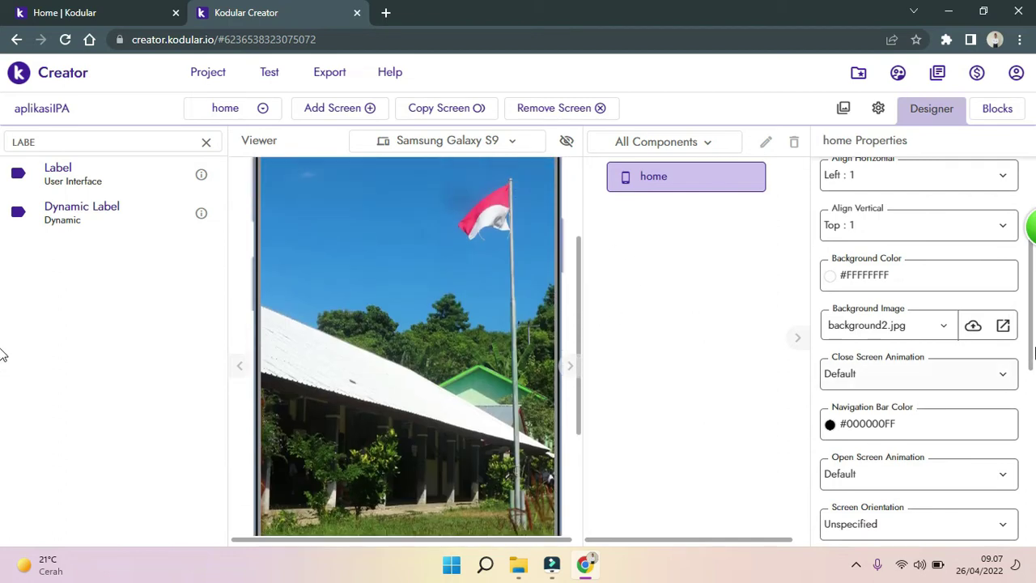
Turn off Show Options Menu and Show Status Bar for the home screen.
left_click_drag(1032, 346, 1034, 415)
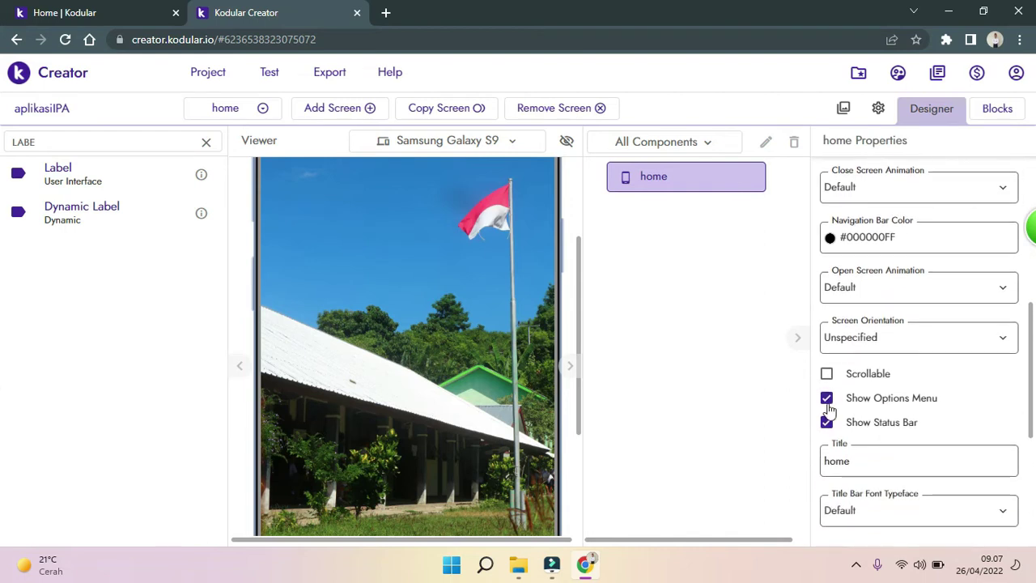
left_click(826, 402)
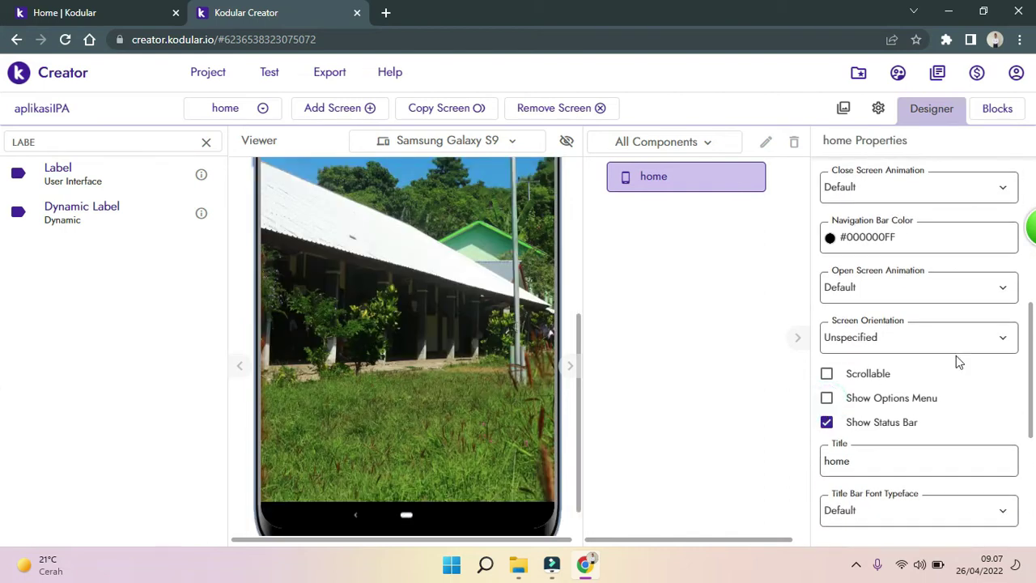
mouse_move(1034, 358)
left_mouse_down()
mouse_move(1012, 185)
mouse_move(1027, 371)
left_mouse_up()
left_click(827, 408)
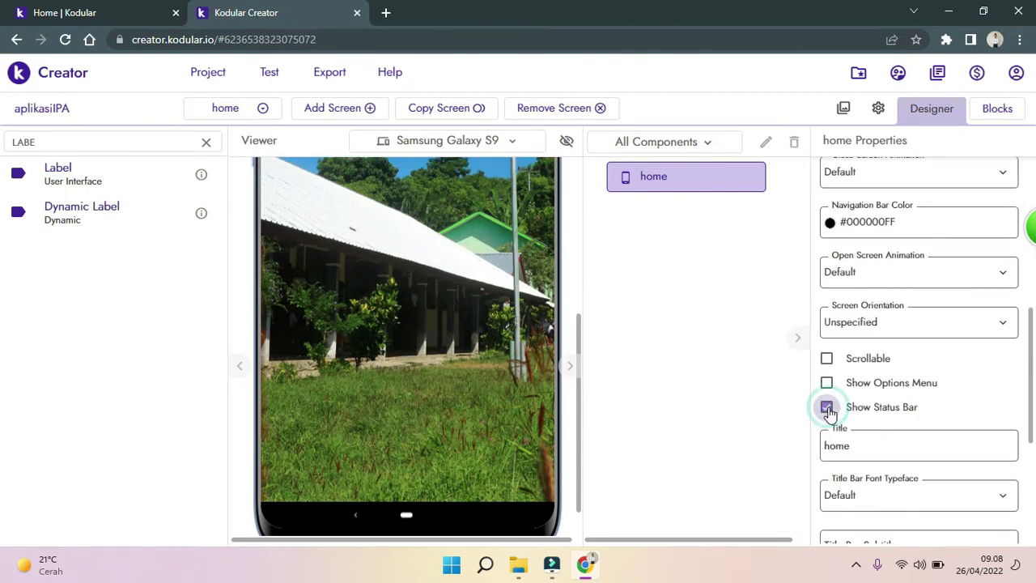
Turn off Title Visible so the home screen has no title bar.
left_click_drag(1023, 380, 1019, 284)
mouse_move(579, 343)
left_mouse_down()
mouse_move(572, 172)
mouse_move(591, 356)
left_mouse_up()
left_click_drag(957, 373, 833, 322)
left_click(827, 309)
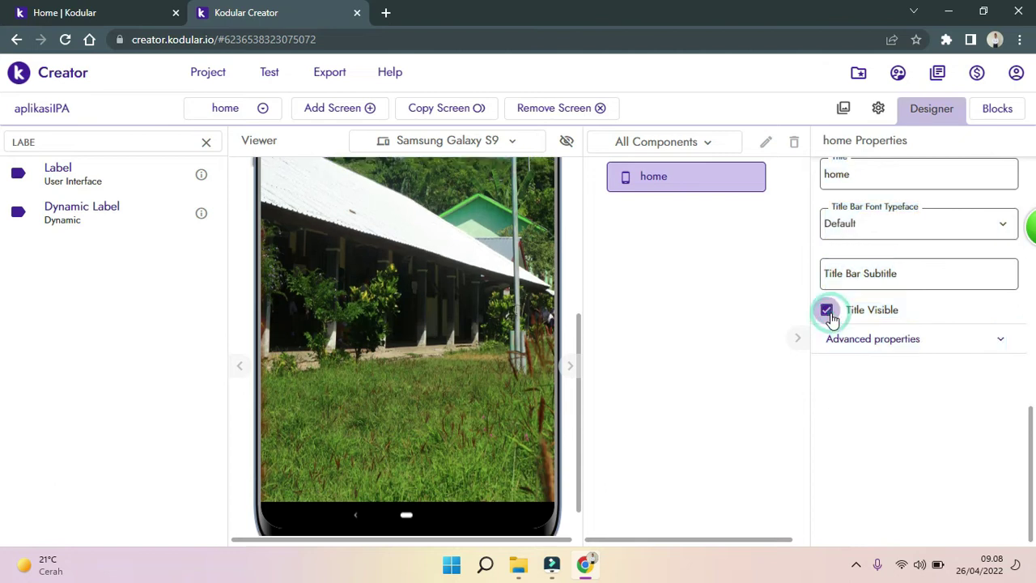
left_click_drag(577, 327, 575, 146)
Find the Horizontal Arrangement component and place one at the top of the home screen.
left_click(719, 217)
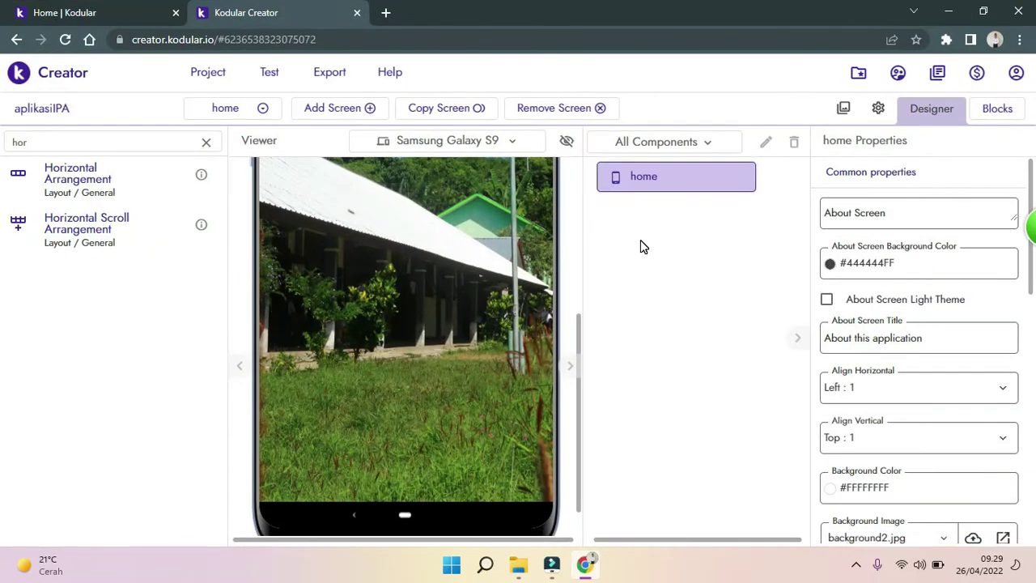
left_click(577, 323)
scroll(589, 212, "up", 5)
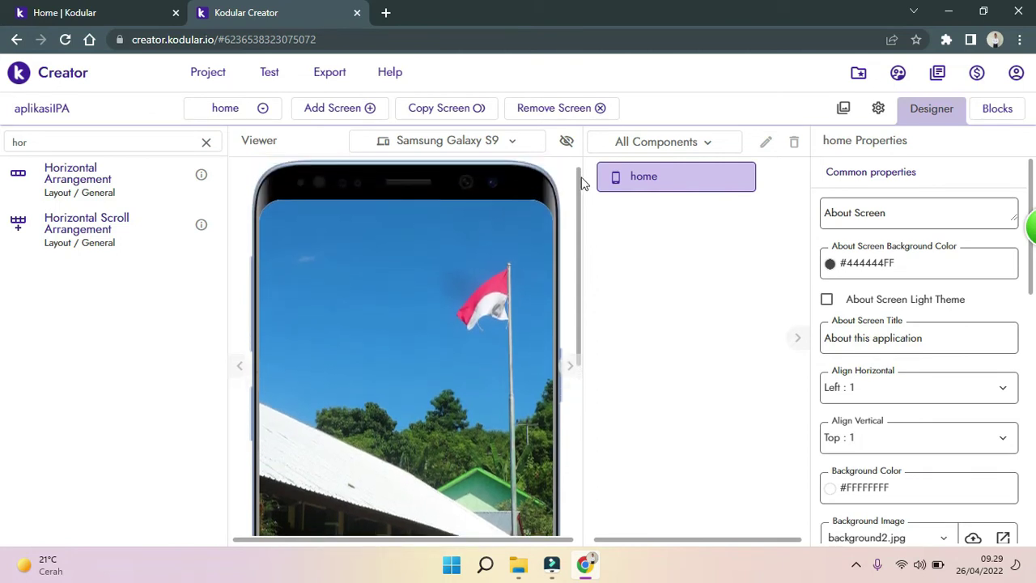
scroll(576, 168, "up", 1)
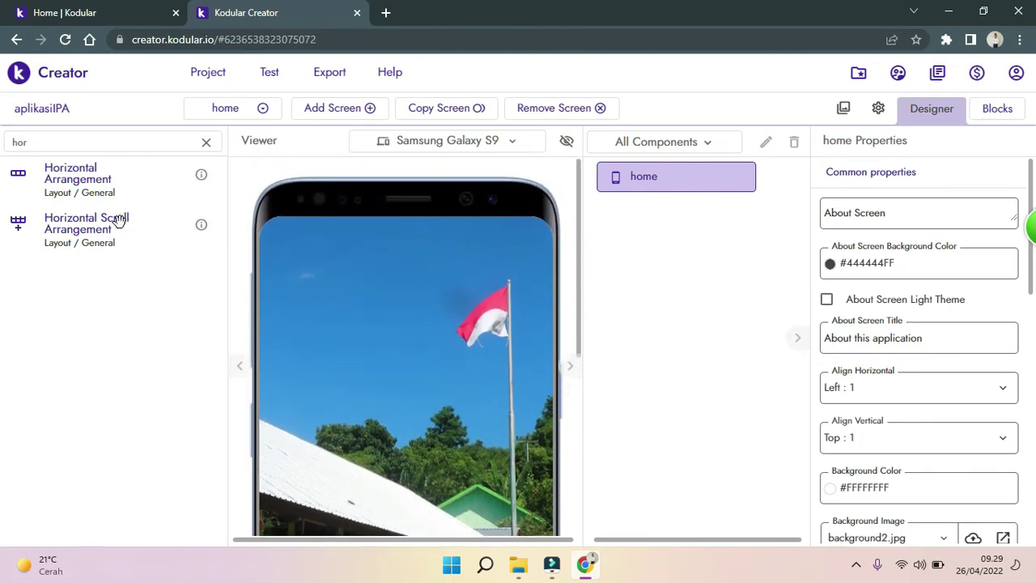
left_click(68, 144)
type("i")
left_click_drag(81, 172, 365, 251)
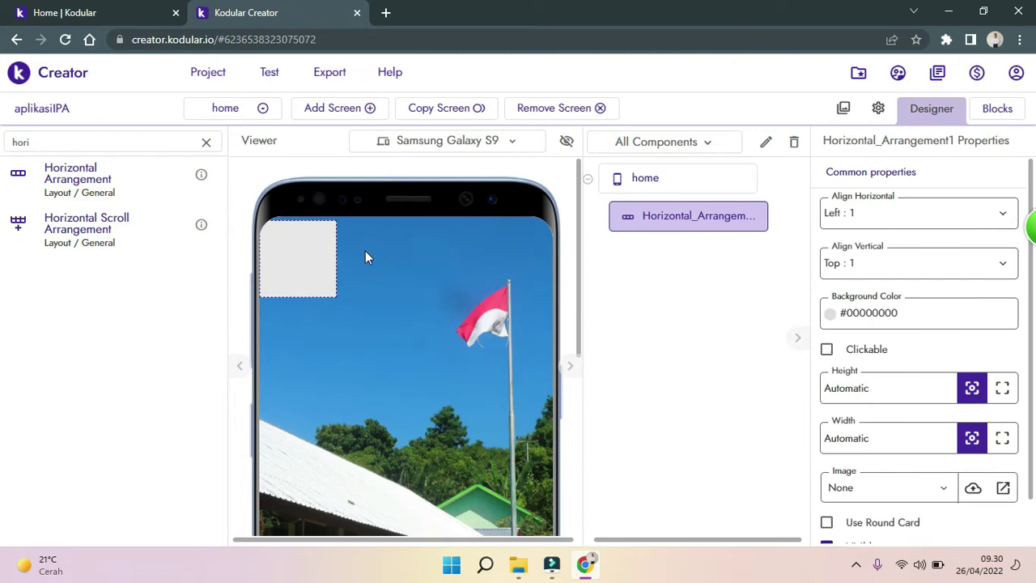
Give the first horizontal arrangement the transparent background color #FFFFFF00 and set its width to Fill parent.
left_click(832, 317)
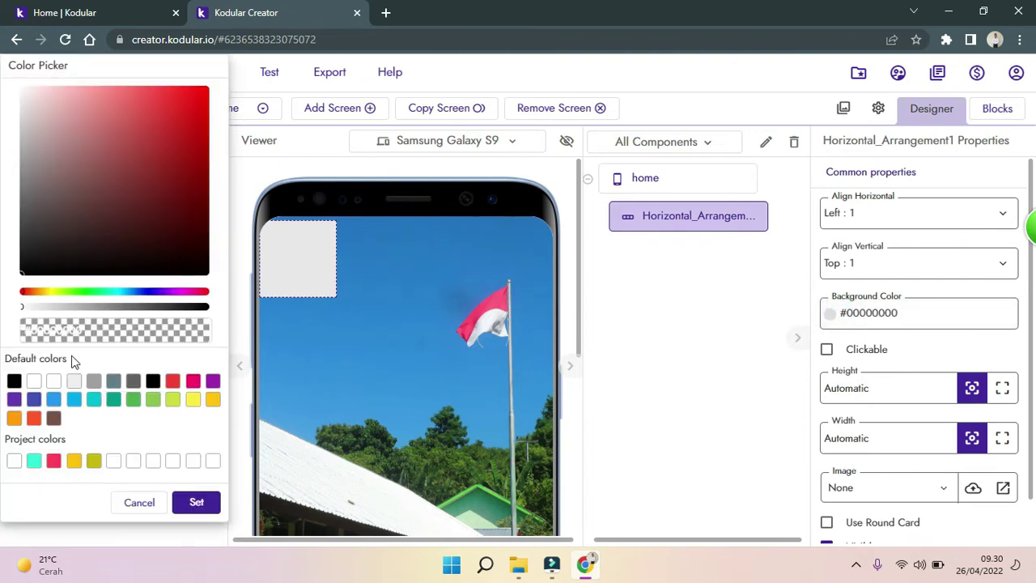
left_click(34, 380)
left_click(196, 503)
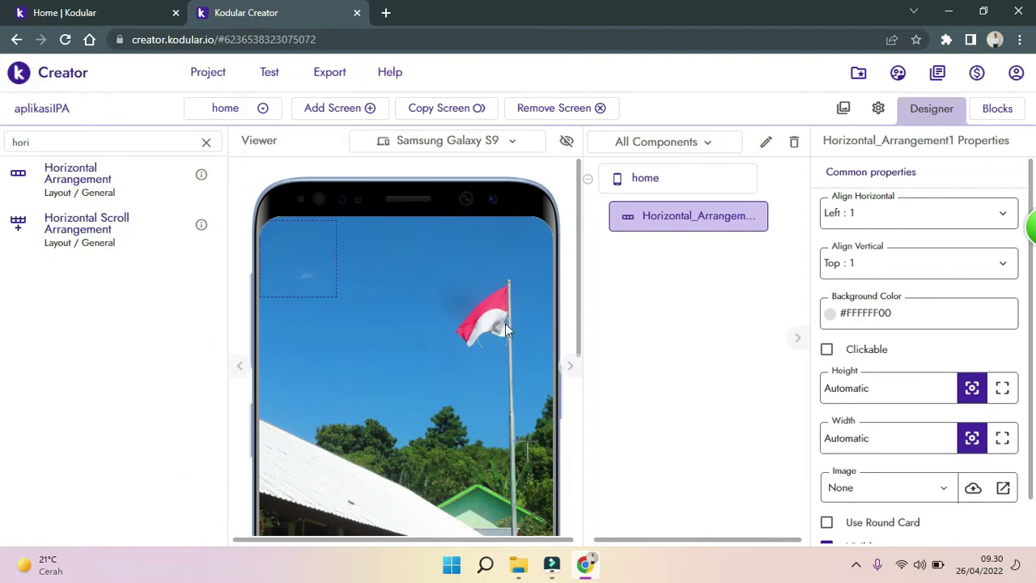
left_click(1001, 441)
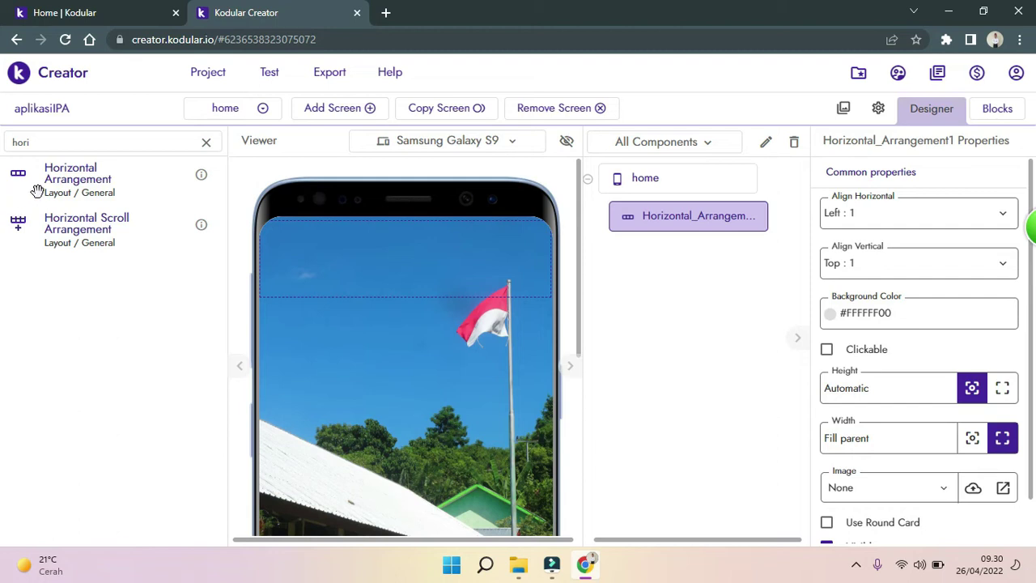
Add a second horizontal arrangement below the first, with width Fill parent and transparent background color #FFFFFF00.
left_click_drag(51, 185, 329, 366)
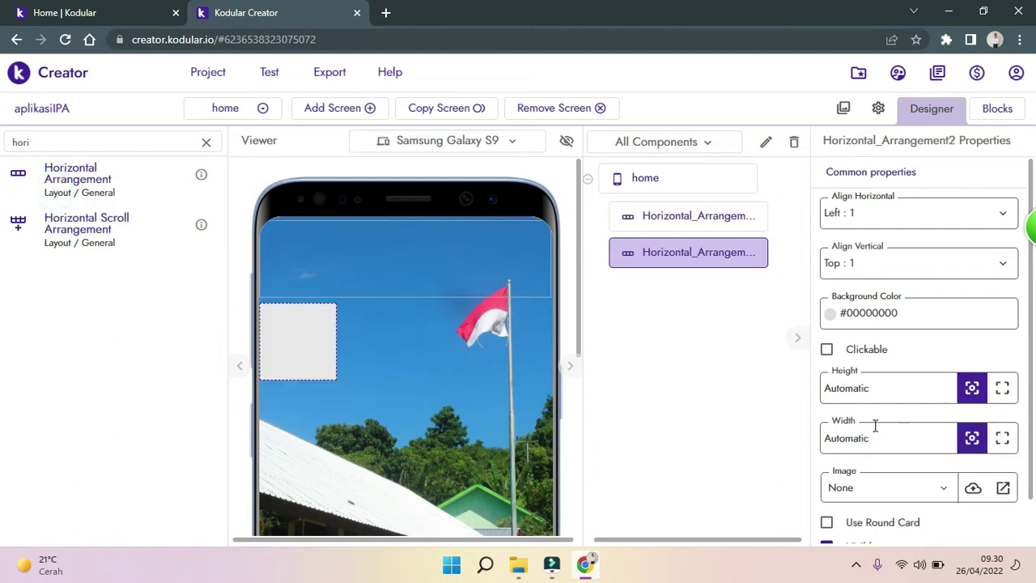
left_click(1003, 439)
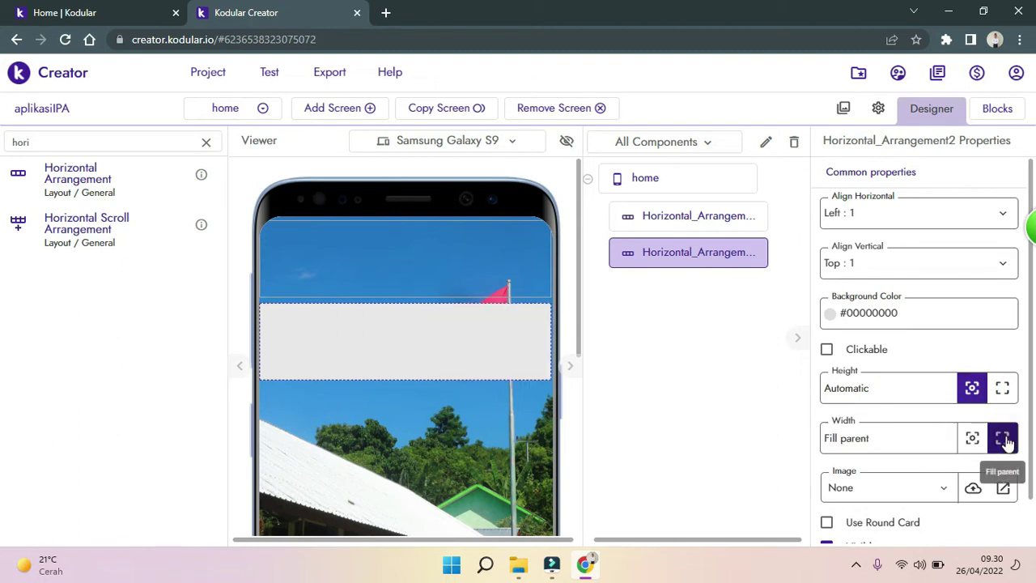
left_click(836, 326)
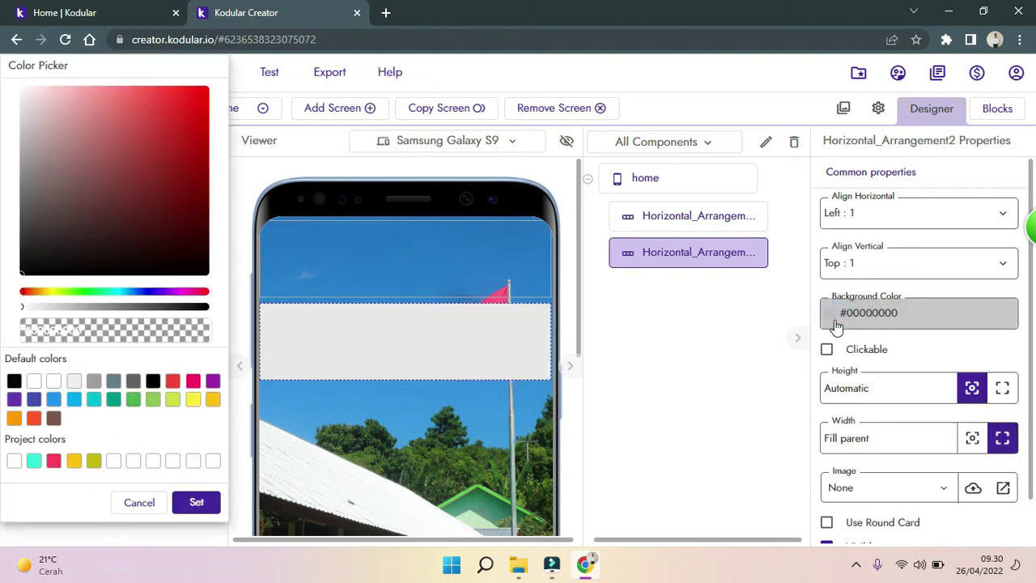
left_click(37, 386)
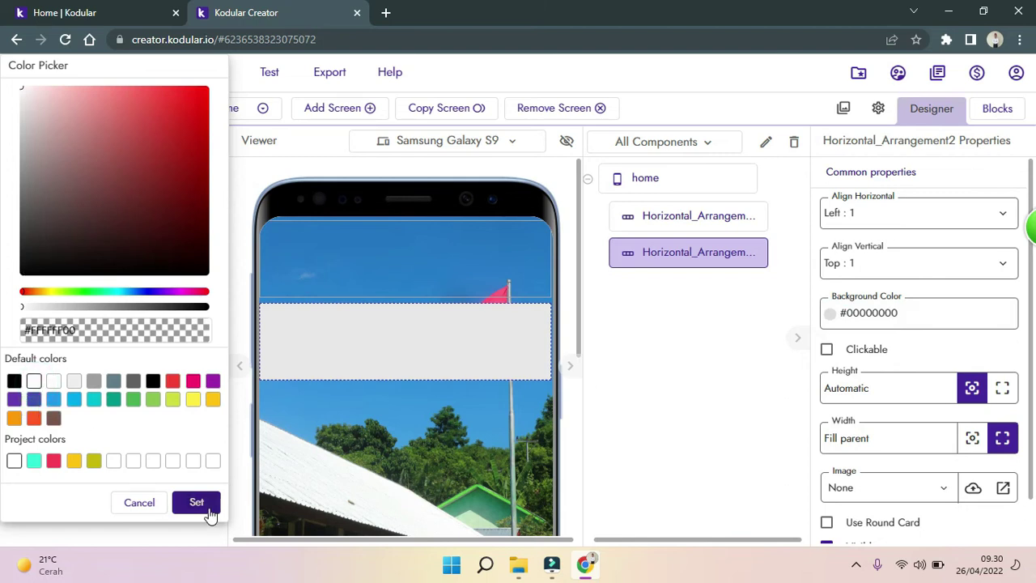
left_click(208, 508)
Add a third horizontal arrangement below the second, with transparent background color #FFFFFF00 and width Fill parent.
left_click_drag(91, 169, 353, 420)
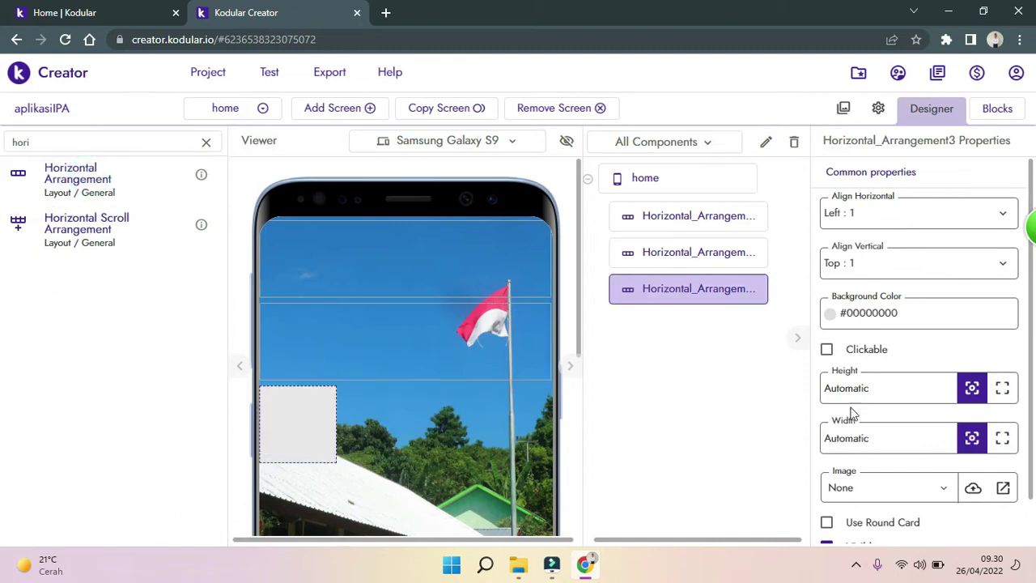
left_click(834, 323)
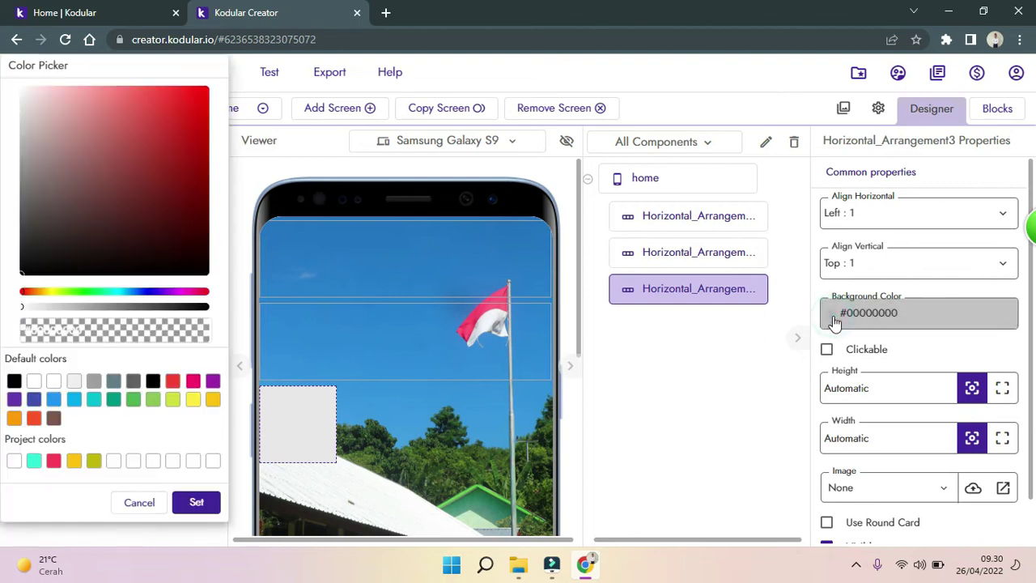
left_click(33, 380)
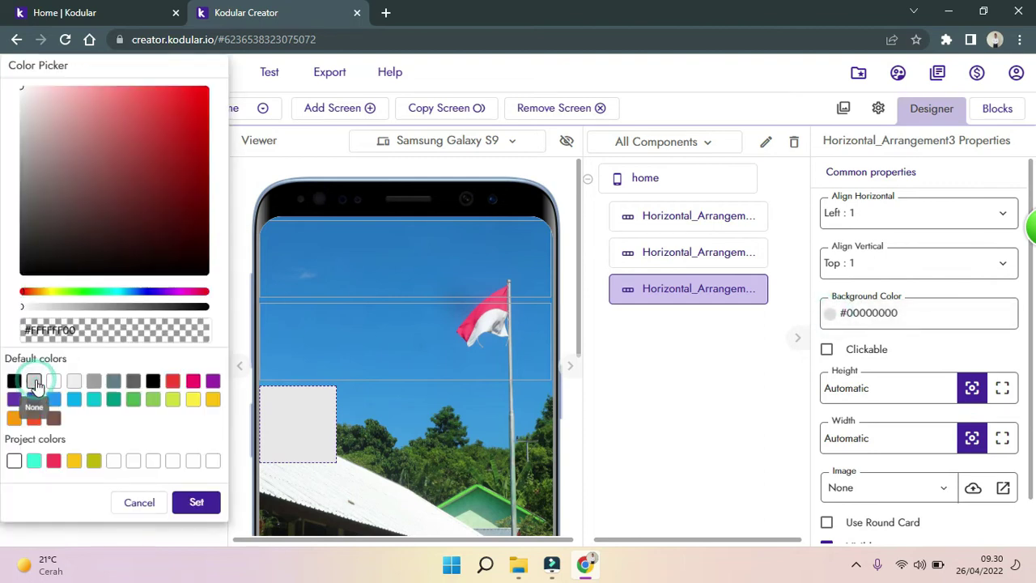
left_click(209, 507)
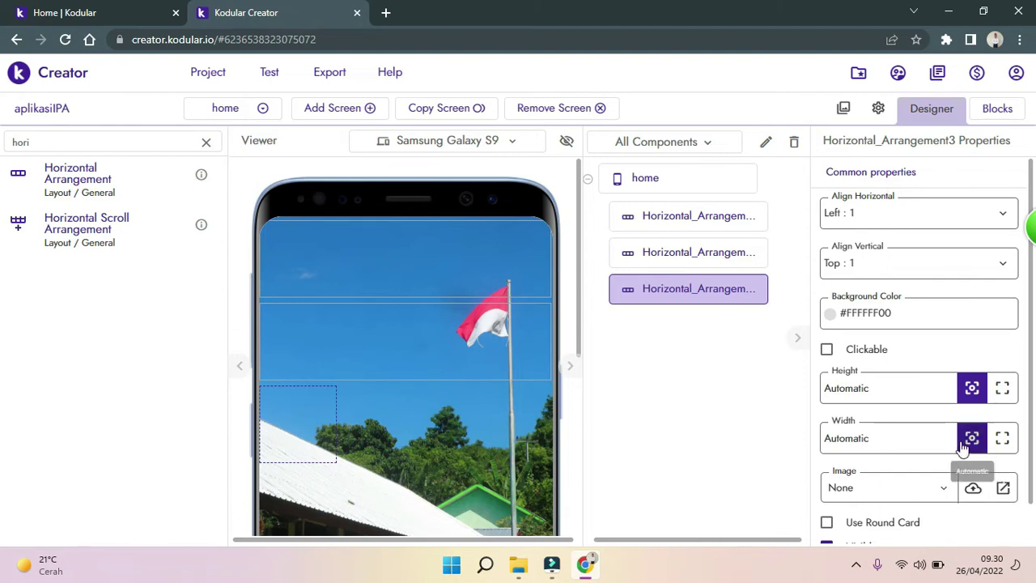
left_click(1002, 438)
Set the first horizontal arrangement's horizontal alignment to Center : 3 and its vertical alignment to Center : 2.
left_click(465, 282)
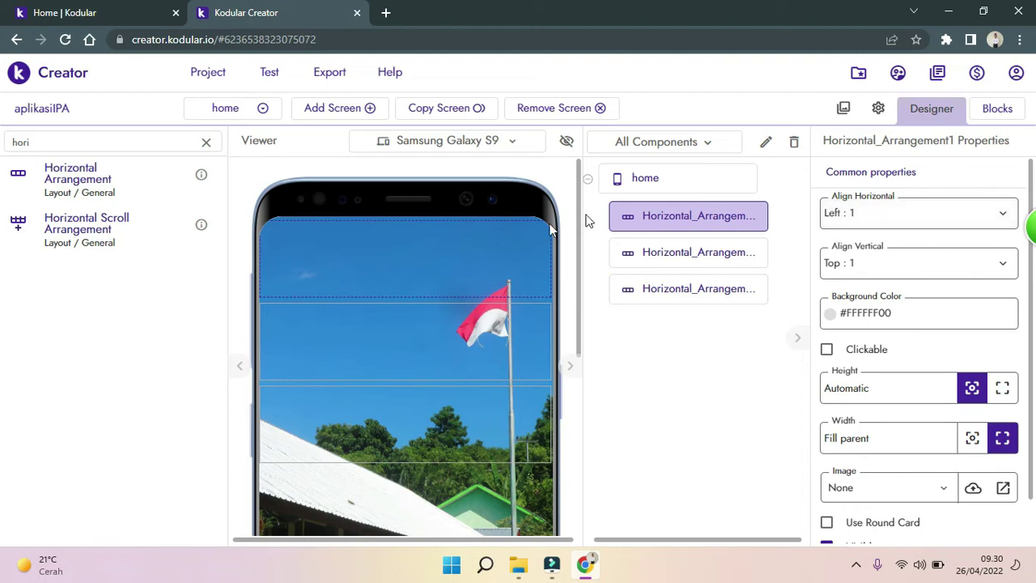
left_click(890, 210)
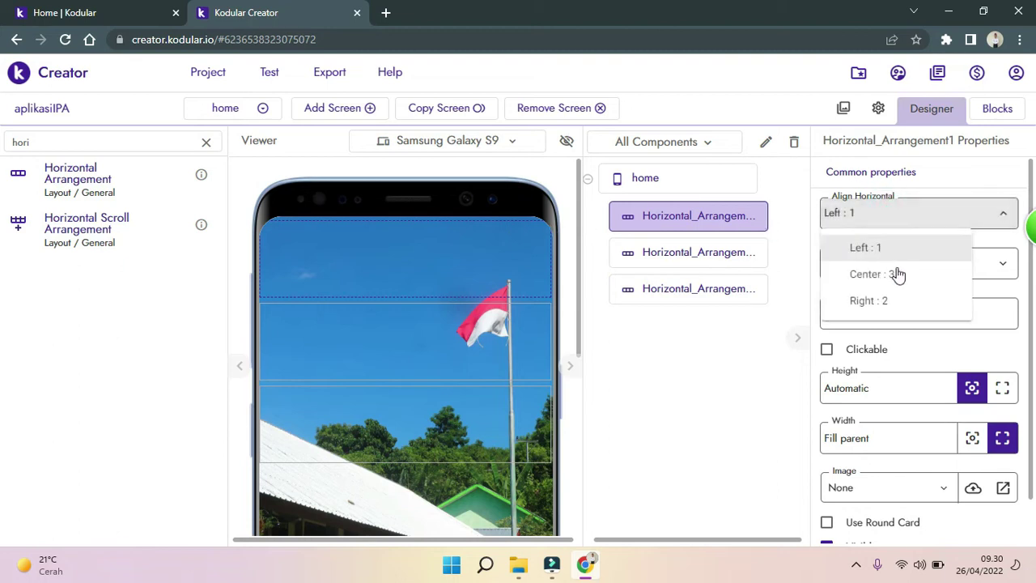
left_click(900, 274)
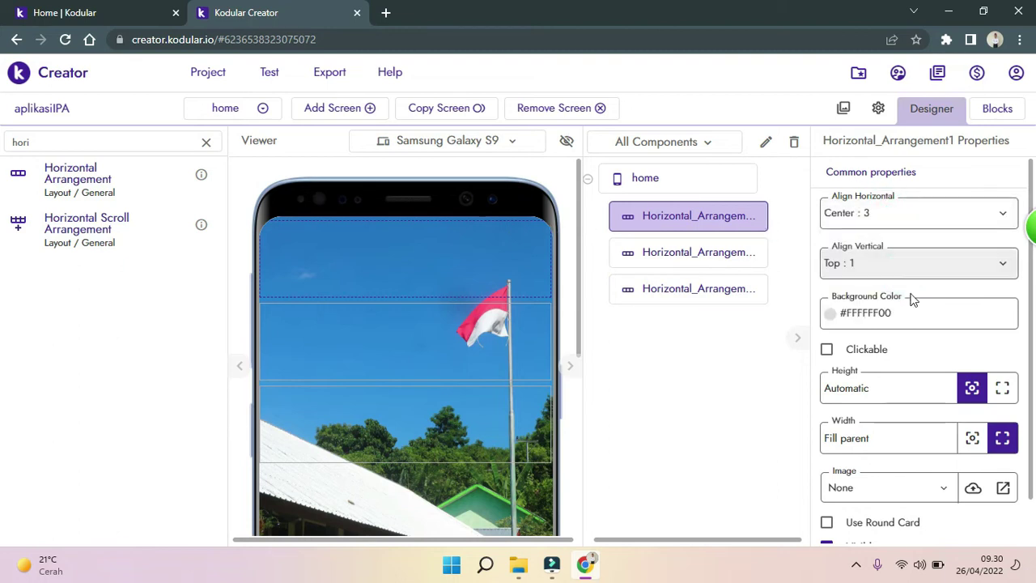
left_click(902, 266)
left_click(896, 324)
Set the second horizontal arrangement's horizontal alignment to Center : 3 and its vertical alignment to Center : 2.
left_click(501, 358)
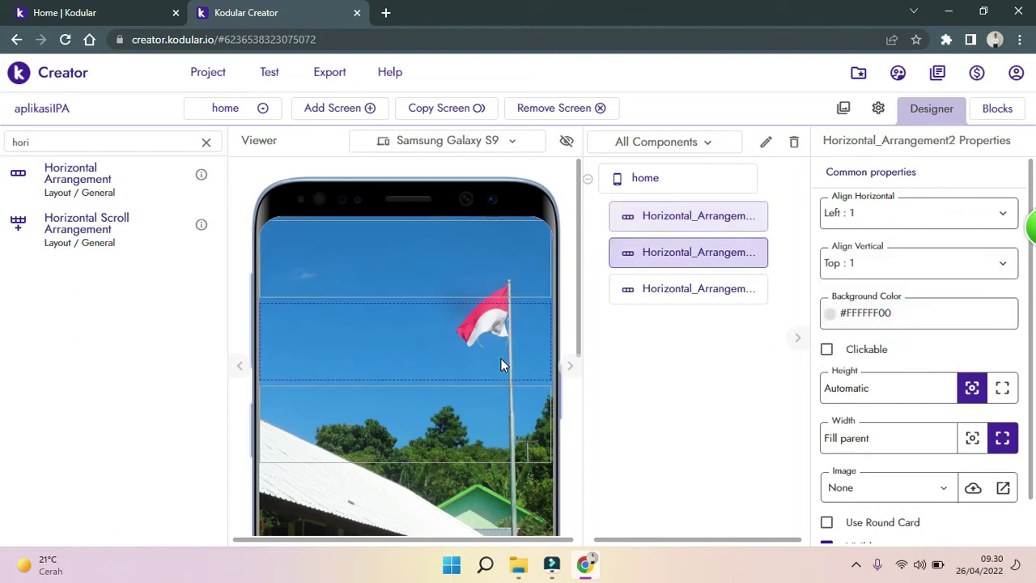
left_click(876, 222)
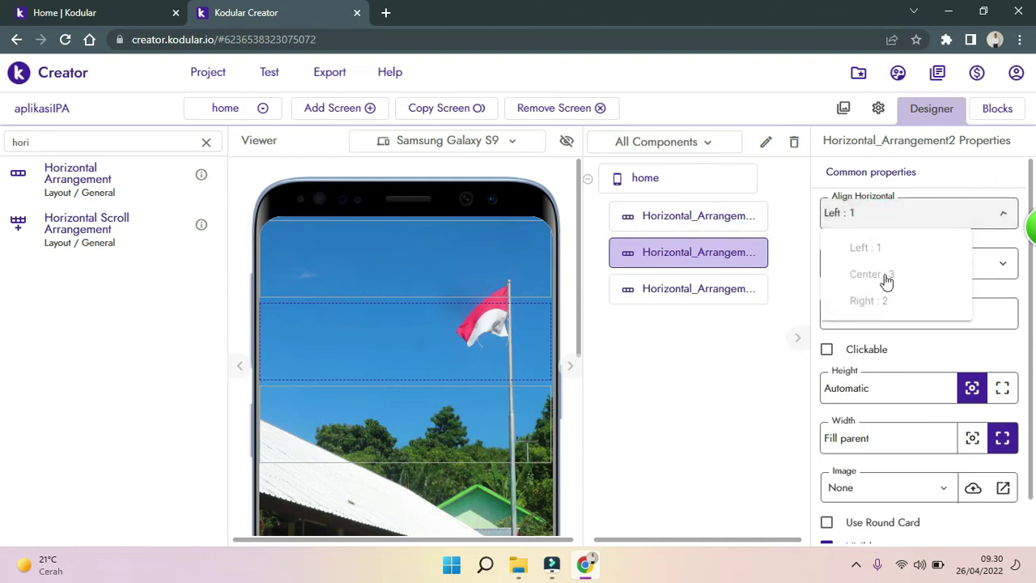
left_click(886, 277)
left_click(884, 269)
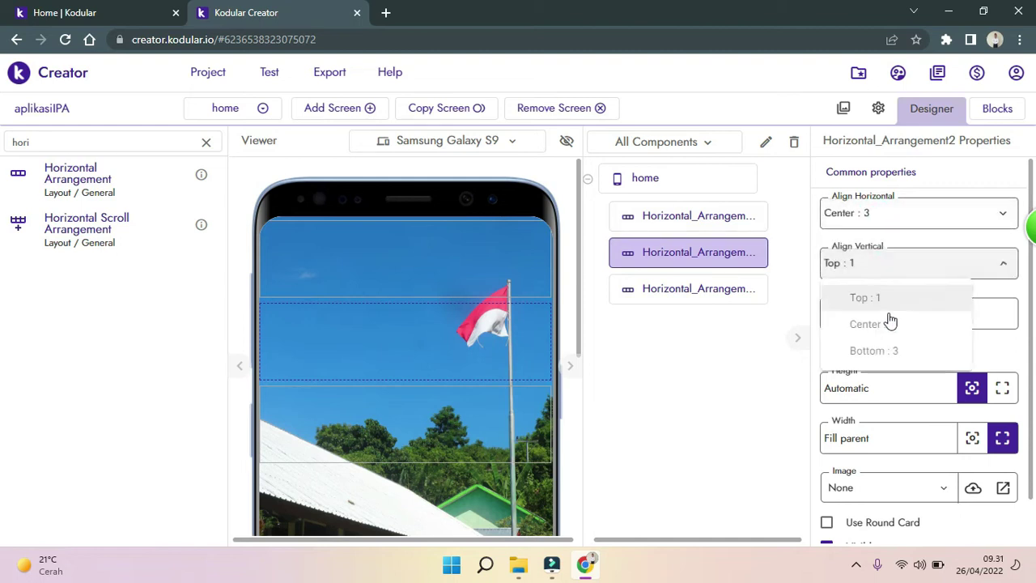
left_click(893, 324)
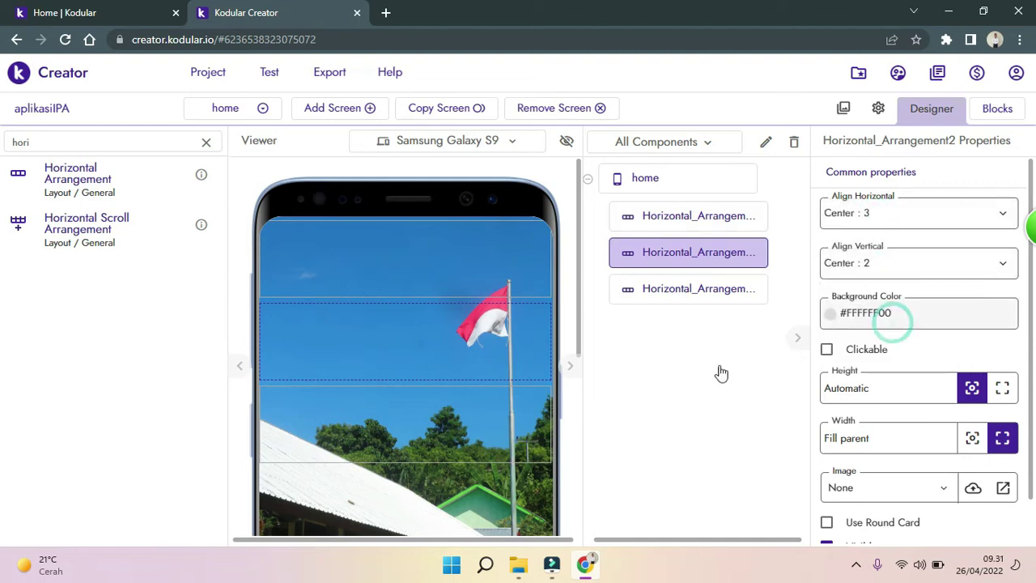
Center the third horizontal arrangement's contents, with Align Horizontal at Center : 3 and Align Vertical at Center : 2.
left_click(495, 432)
left_click(939, 220)
left_click(937, 275)
left_click(937, 271)
left_click(913, 328)
Delete the first horizontal arrangement from the home screen.
mouse_move(579, 216)
left_mouse_down()
mouse_move(578, 247)
mouse_move(577, 231)
left_mouse_up()
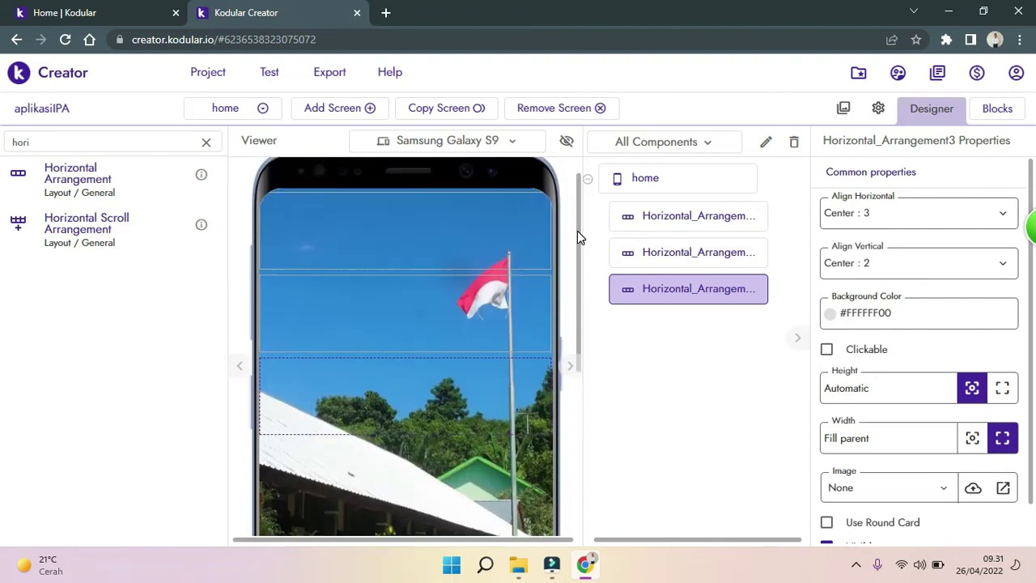
left_click(274, 226)
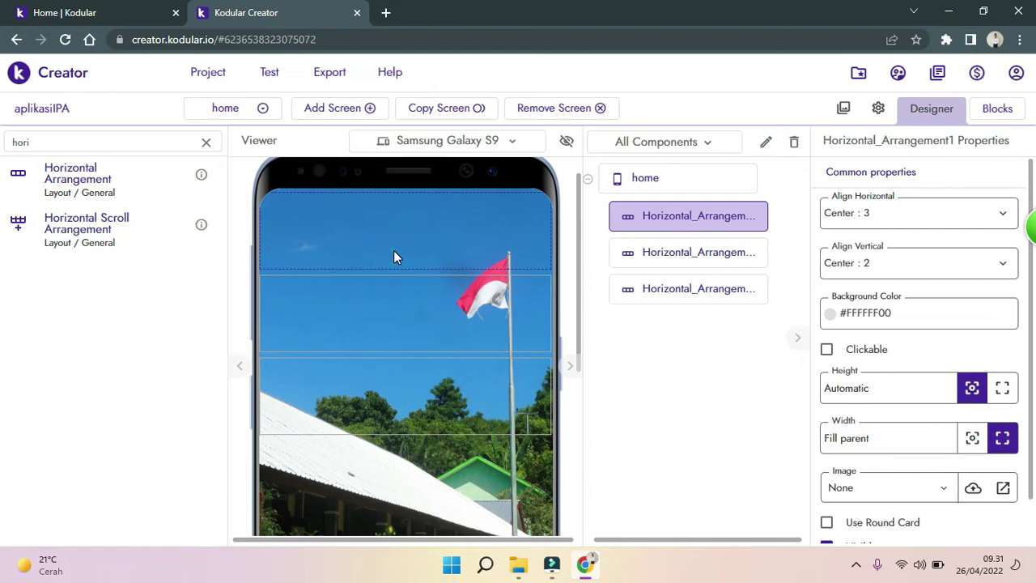
key("Delete")
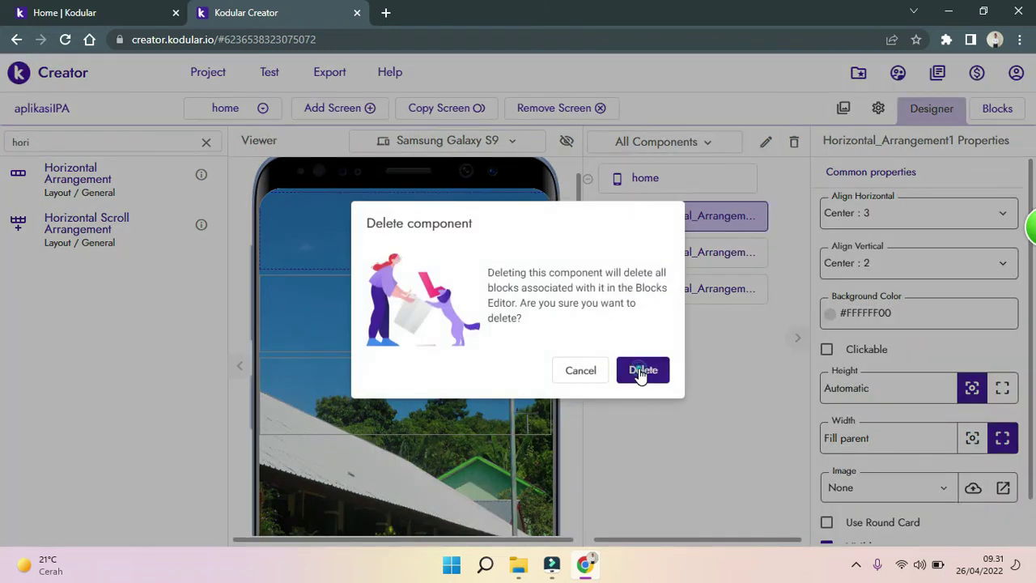
left_click(641, 371)
double_click(583, 327)
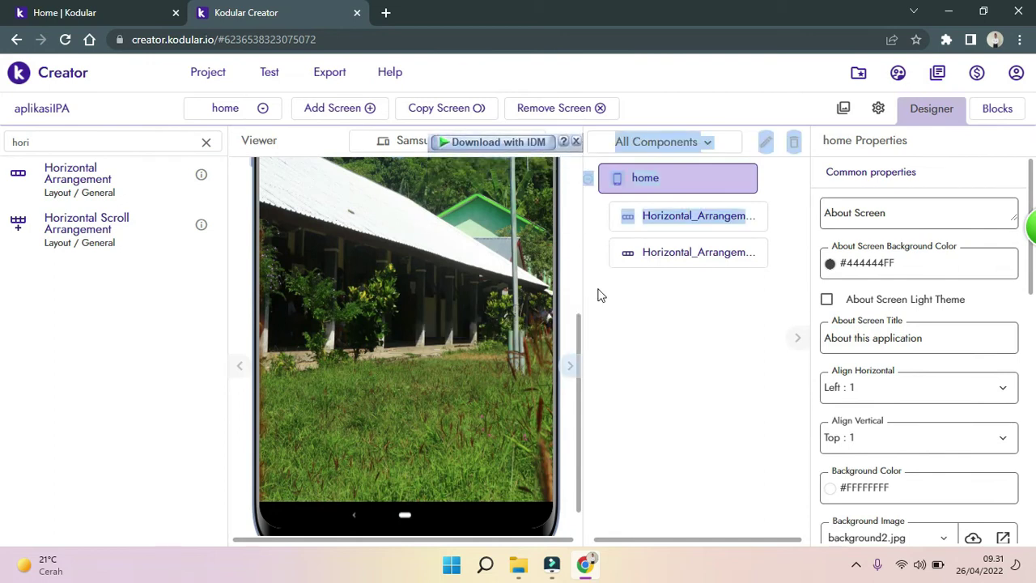
left_click_drag(578, 324, 574, 146)
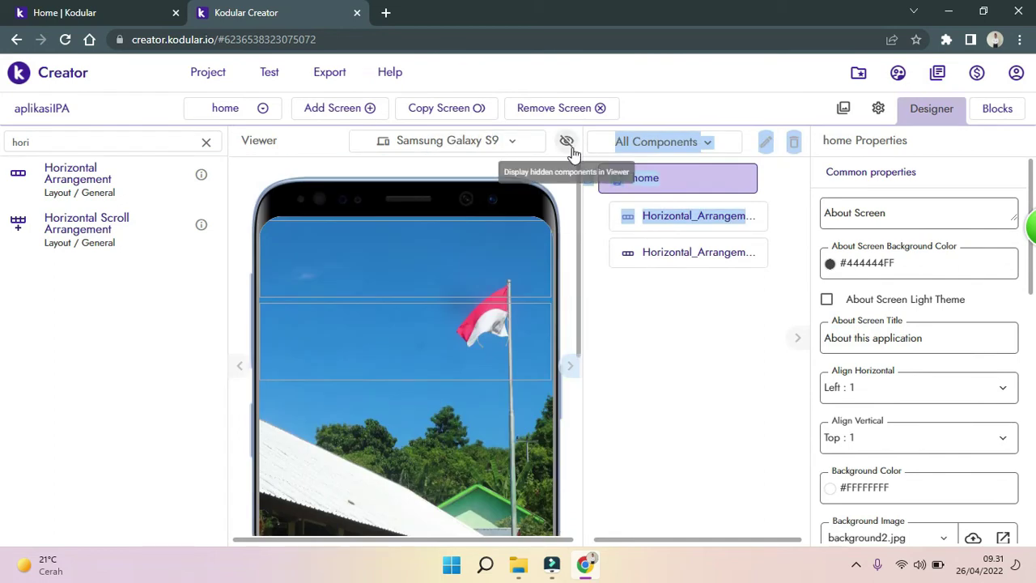
Find the Vertical Arrangement component and place one at the top of the home screen, above the horizontal arrangements.
left_click(84, 148)
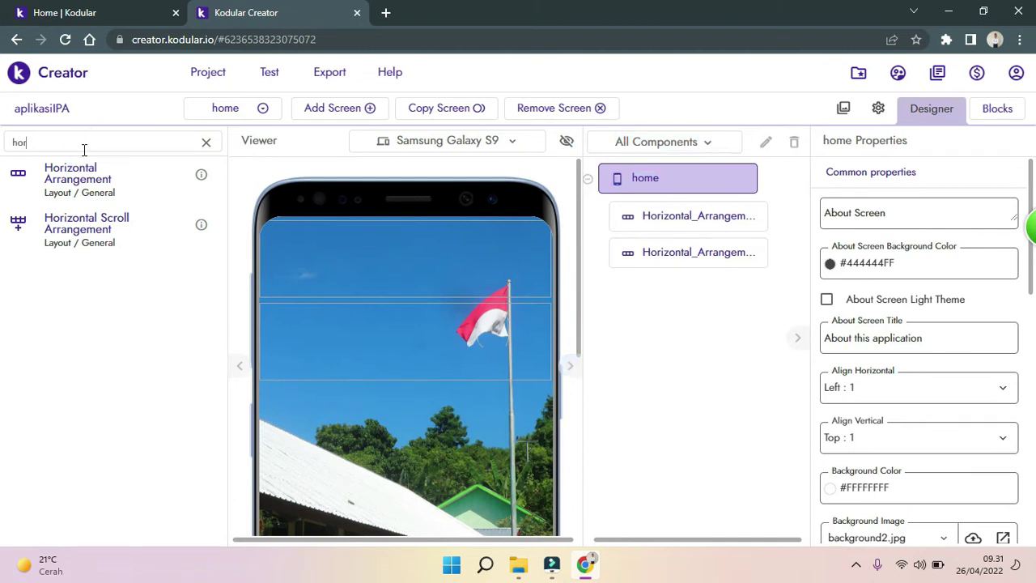
type("ver")
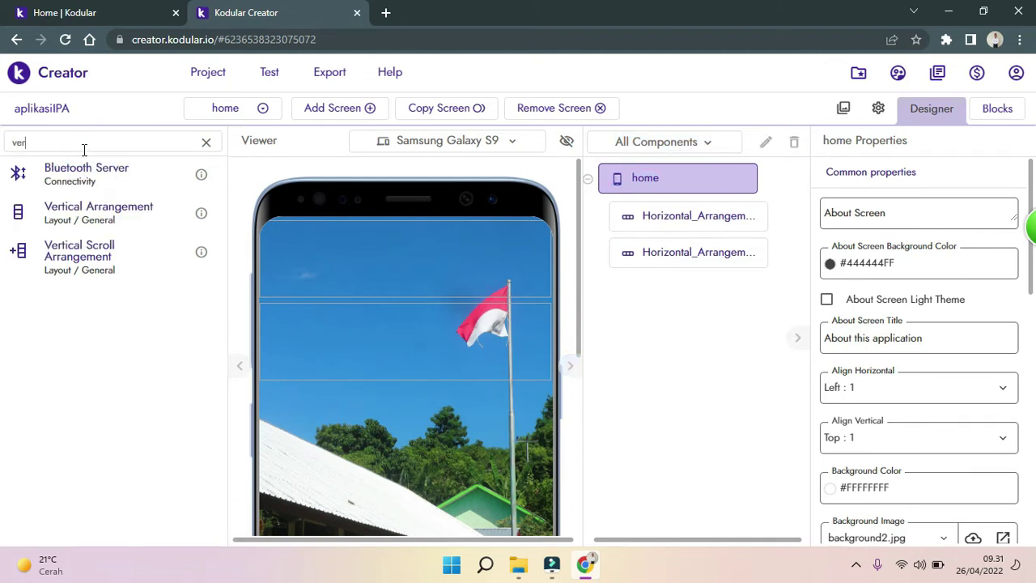
left_click_drag(86, 215, 384, 218)
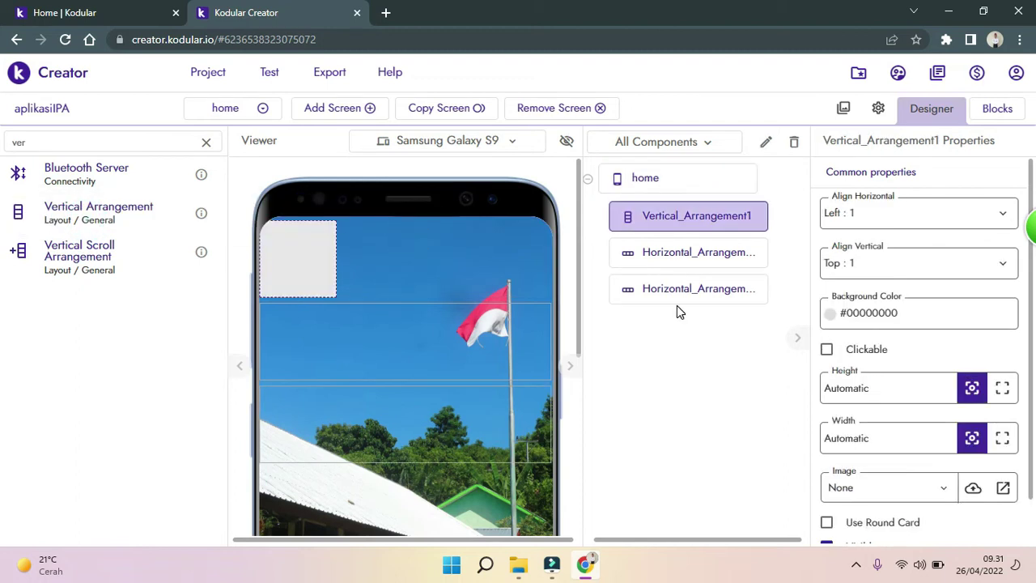
Give the vertical arrangement the transparent background color #FFFFFF00 and set its width to Fill parent.
left_click(831, 315)
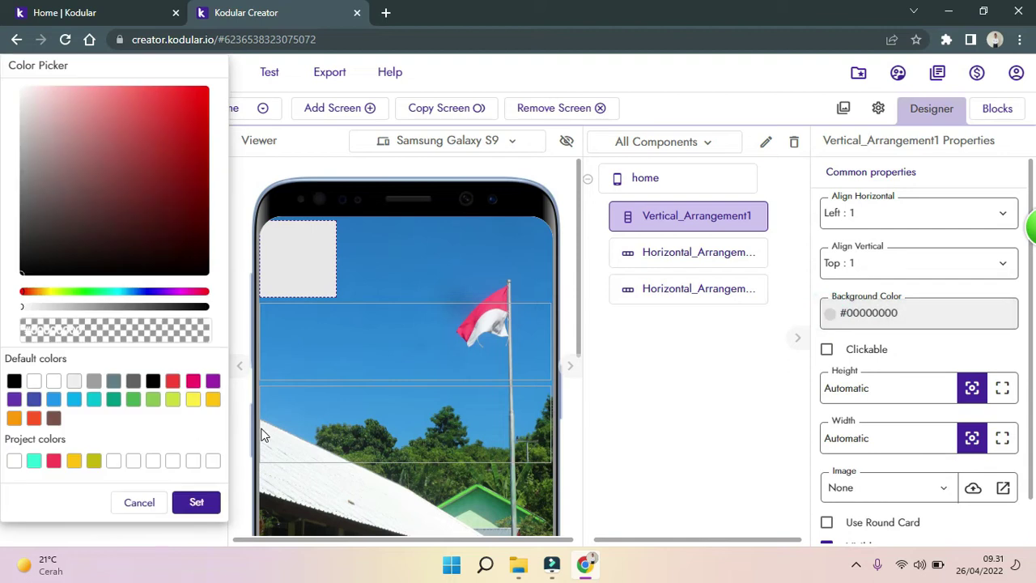
left_click(33, 381)
left_click(196, 501)
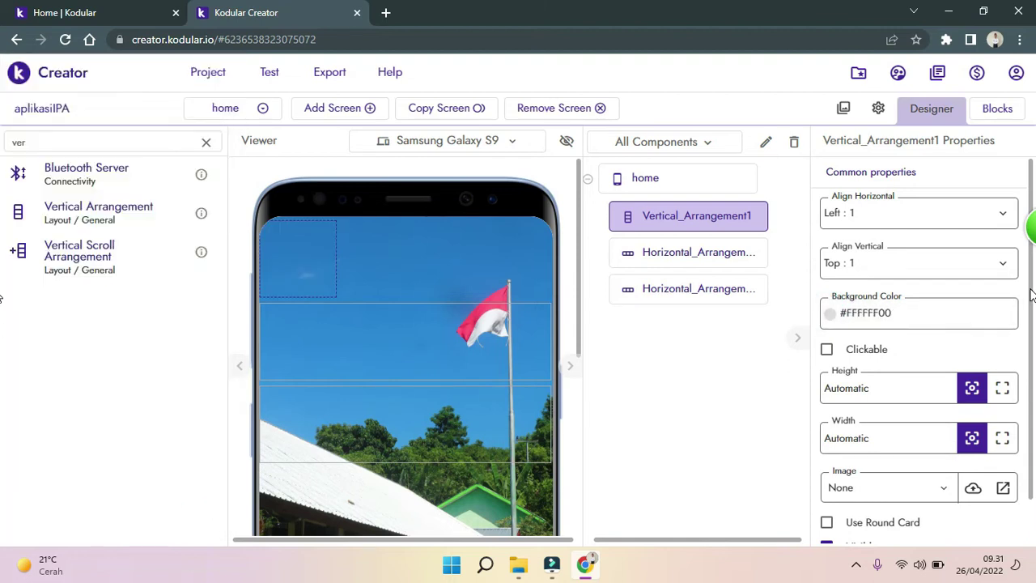
scroll(1030, 293, "down", 1)
left_click(1002, 396)
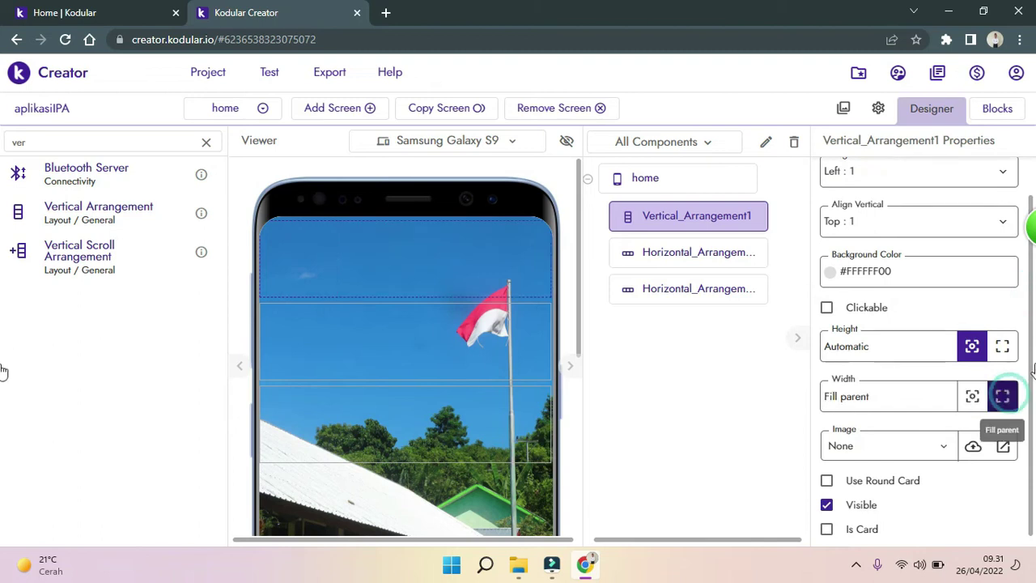
scroll(1024, 309, "up", 1)
Set the vertical arrangement's horizontal alignment to Center : 3 and its vertical alignment to Center : 2.
left_click(947, 208)
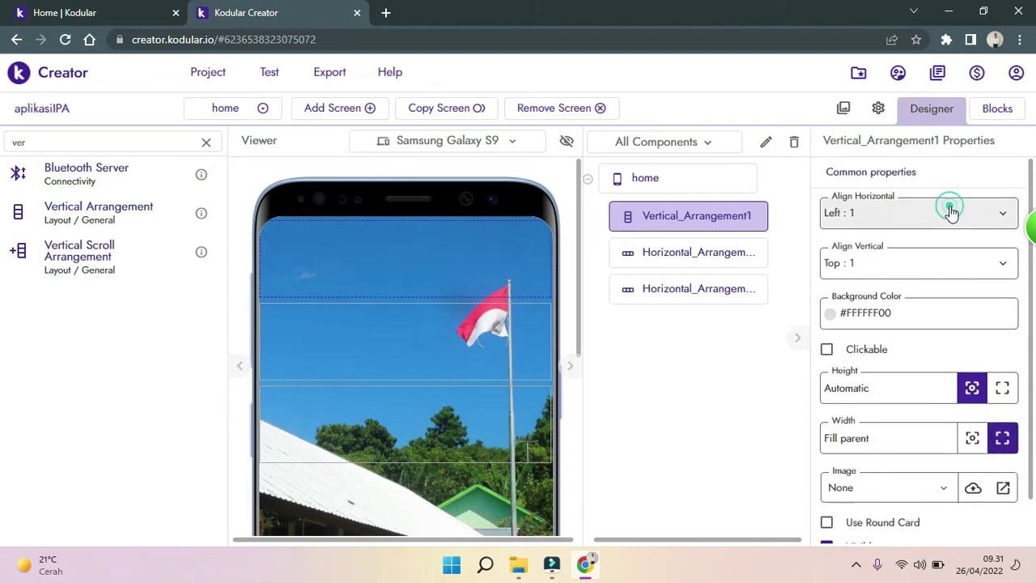
left_click(899, 273)
left_click(908, 267)
left_click(885, 326)
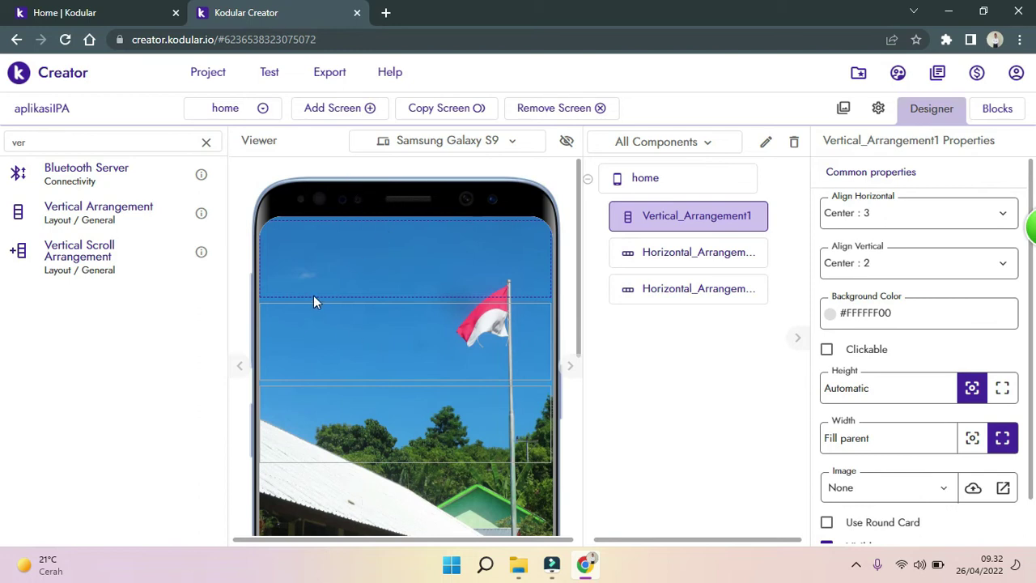
Find the Space component and place one at the top of the home screen, above the vertical arrangement.
left_click(140, 141)
key("BackSpace")
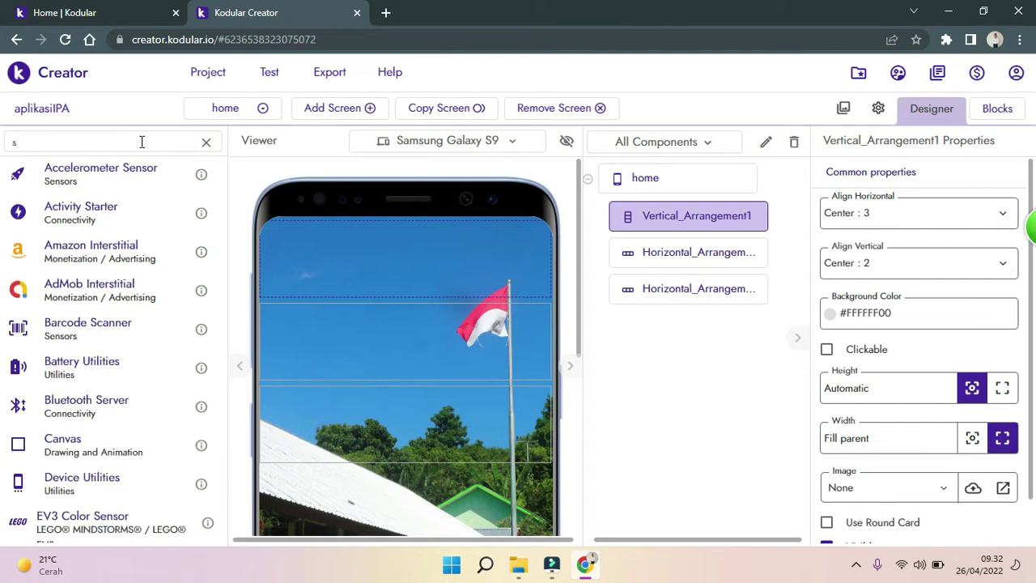
type("space")
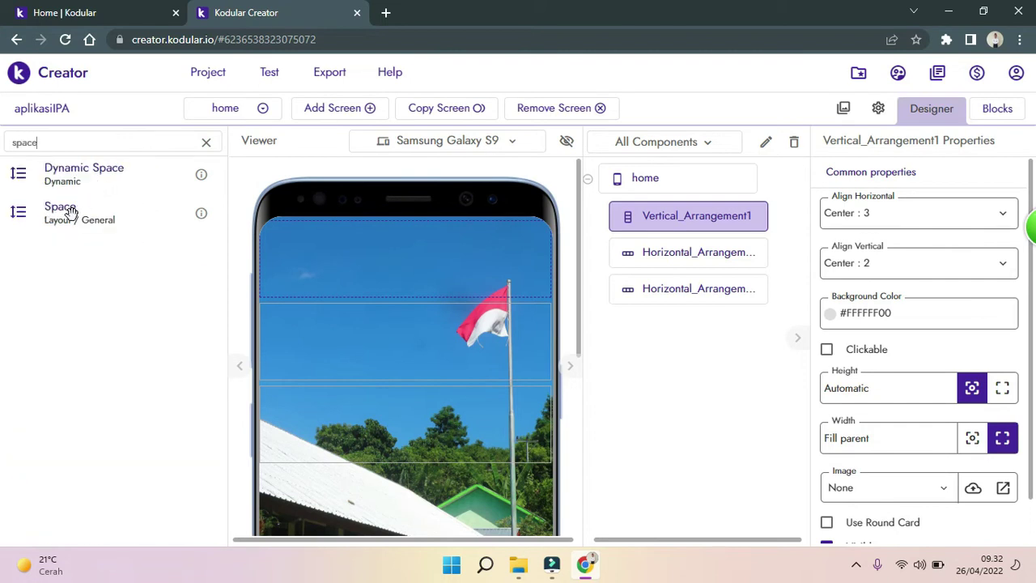
left_click_drag(76, 212, 370, 215)
left_click_drag(41, 219, 332, 216)
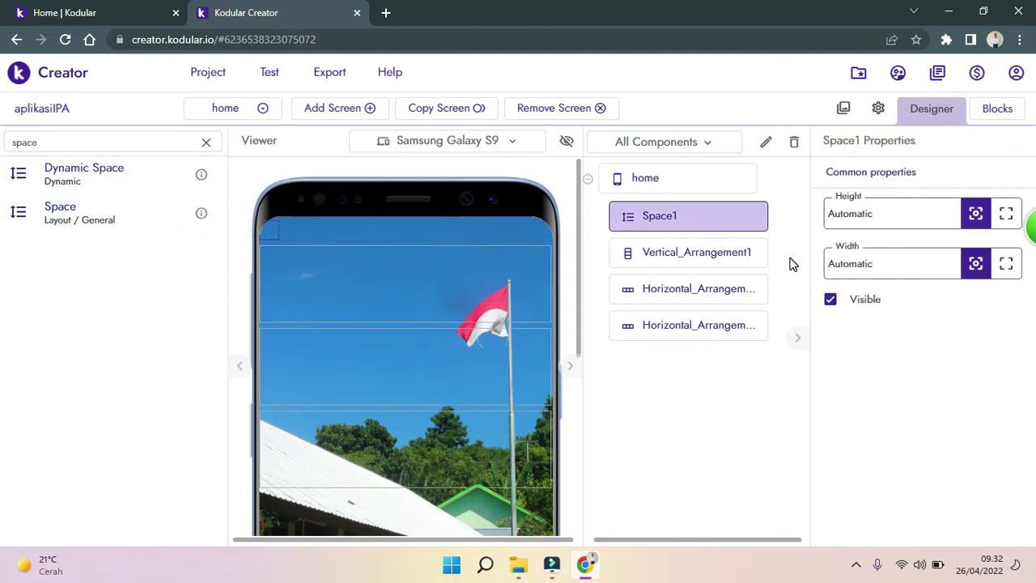
Set the space's height to 80px and its width to Fill parent.
left_click(893, 217)
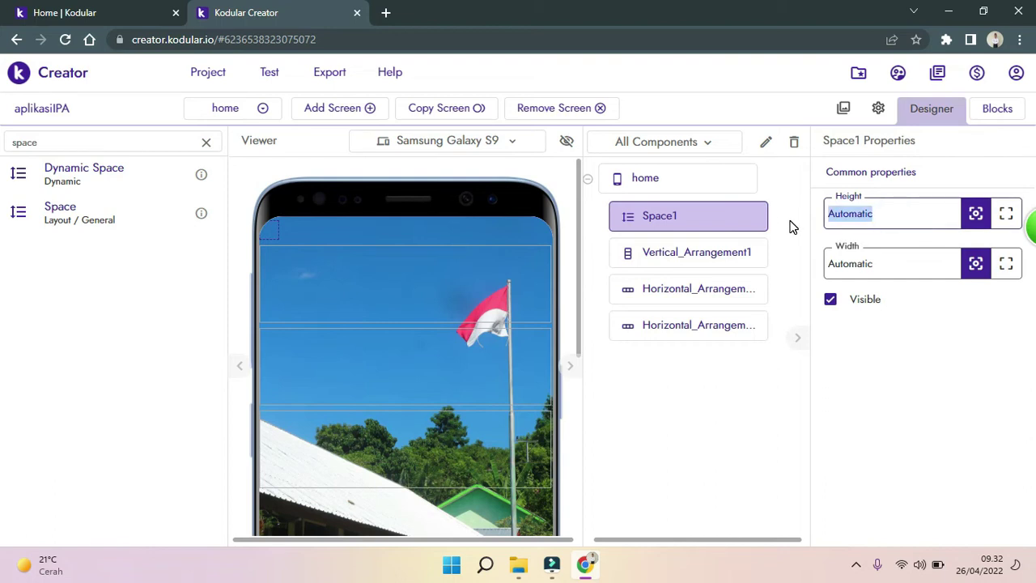
type("80px")
key("Return")
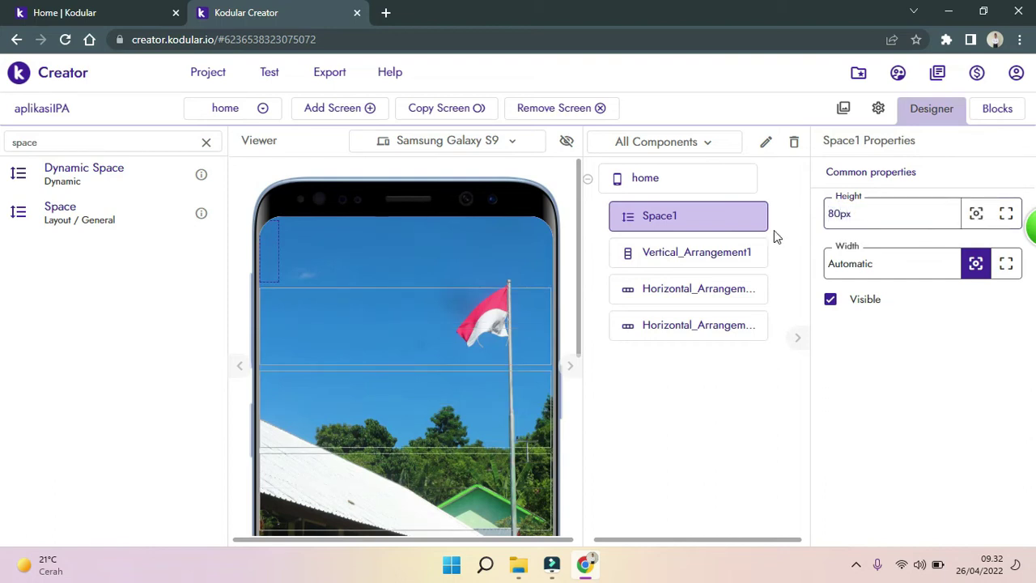
left_click(894, 265)
left_click(1008, 266)
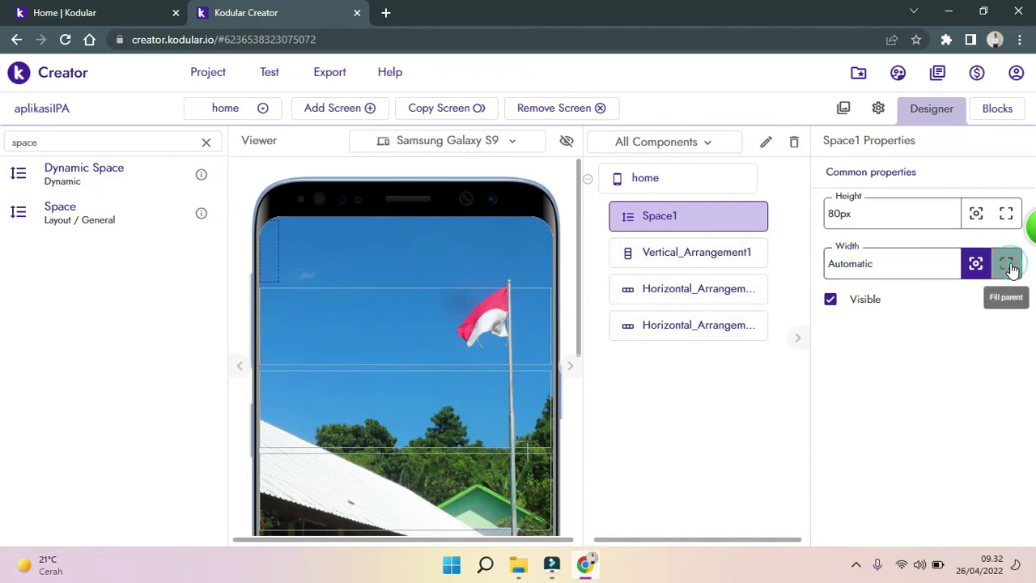
left_click_drag(581, 234, 582, 283)
Find the Label component and place one inside the vertical arrangement.
left_click(441, 225)
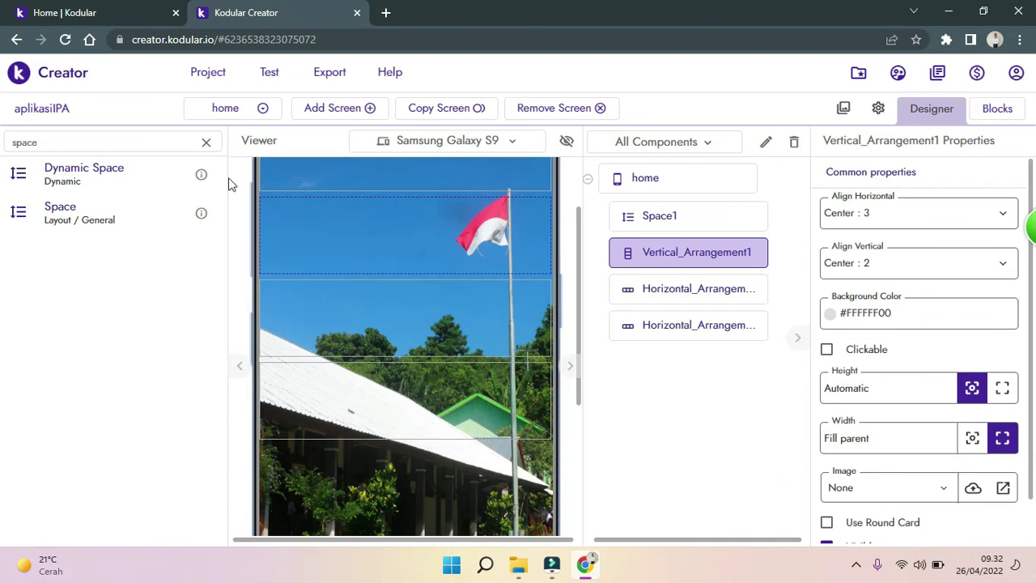
left_click(205, 142)
left_click(182, 146)
left_click(200, 149)
left_click(169, 145)
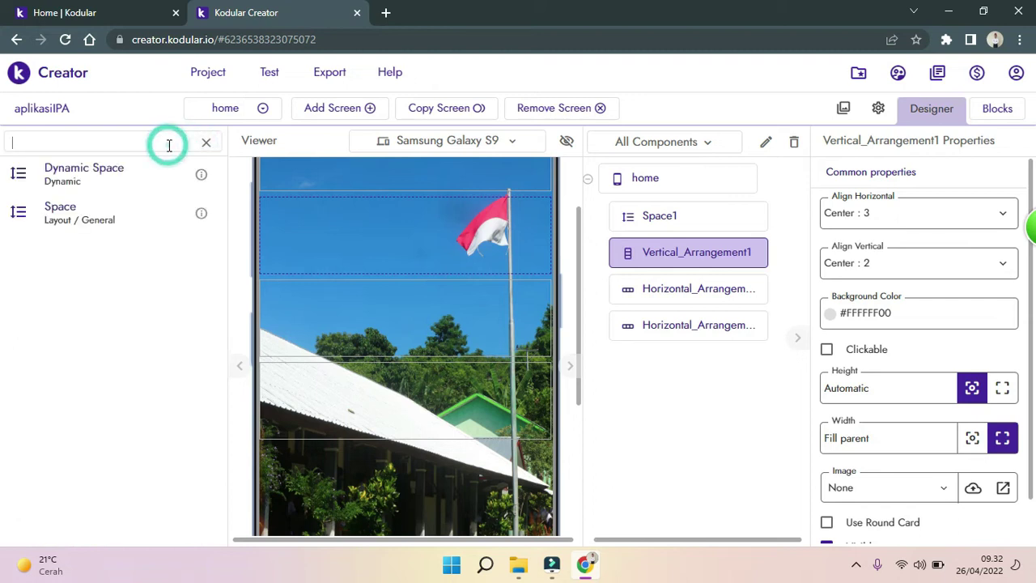
type("label")
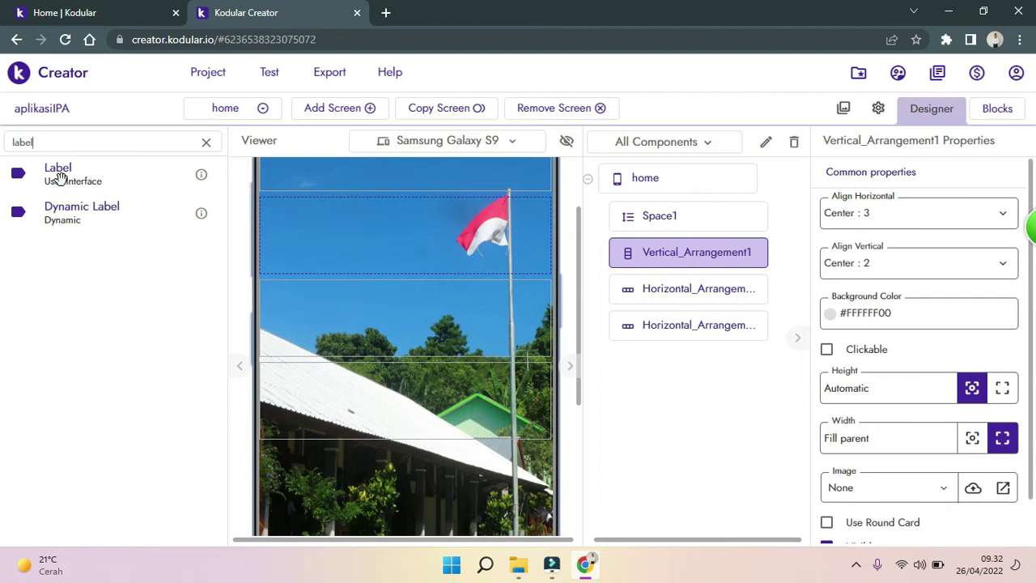
left_click_drag(62, 178, 406, 225)
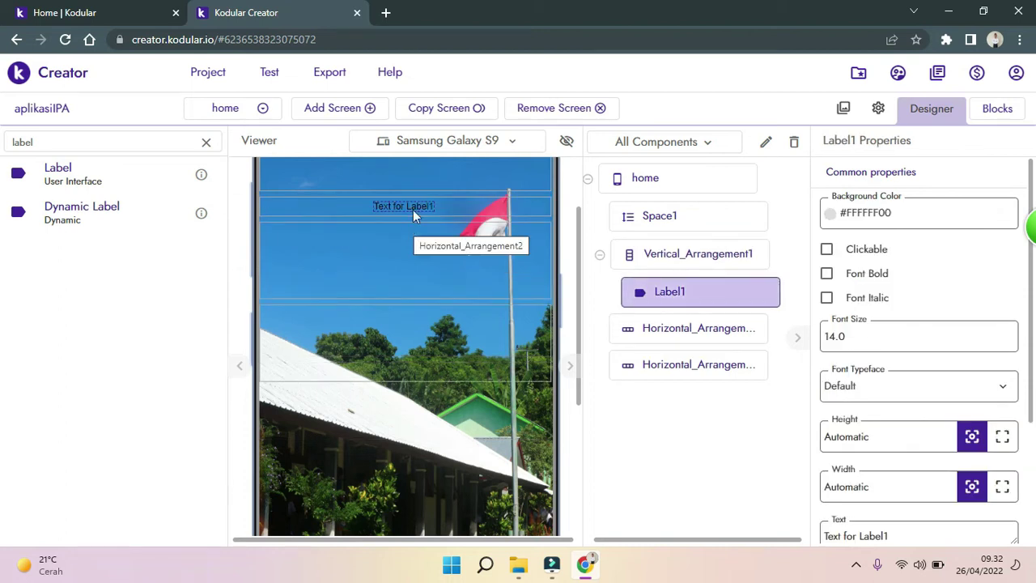
Make the text of the label in Vertical_Arrangement1 bold and set its font size to 25.
left_click(412, 204)
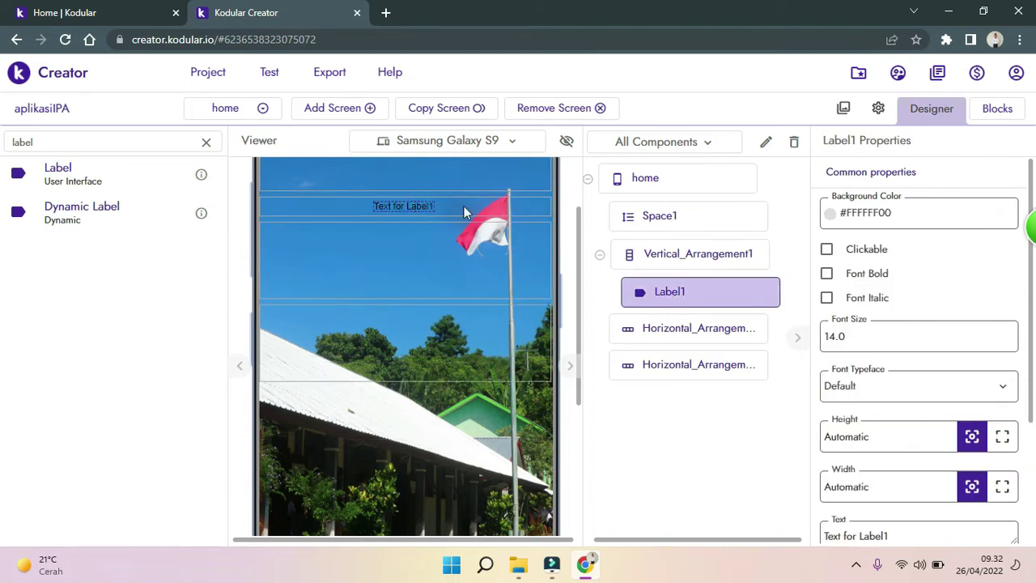
left_click_drag(578, 267, 579, 217)
left_click(422, 297)
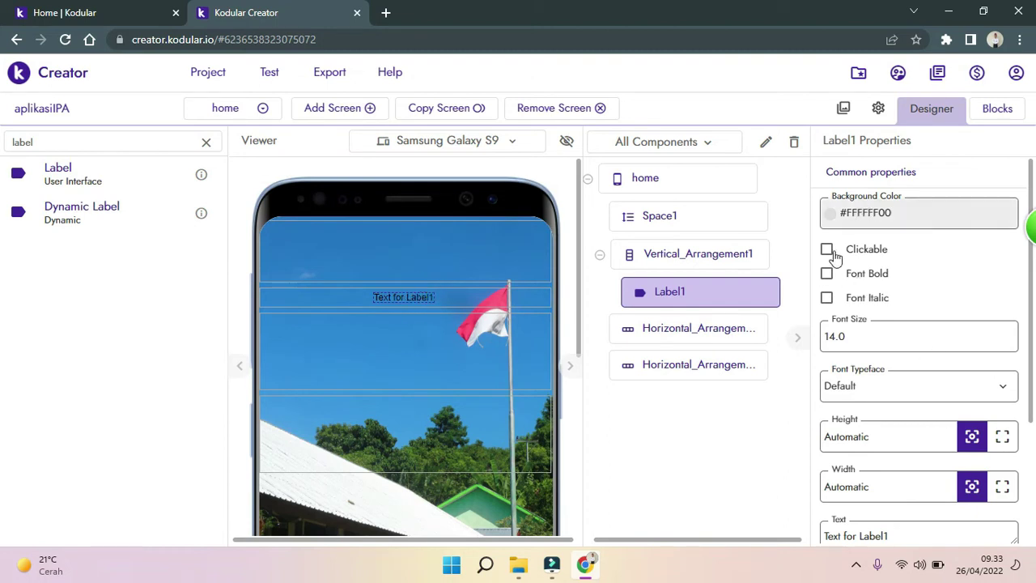
left_click(827, 275)
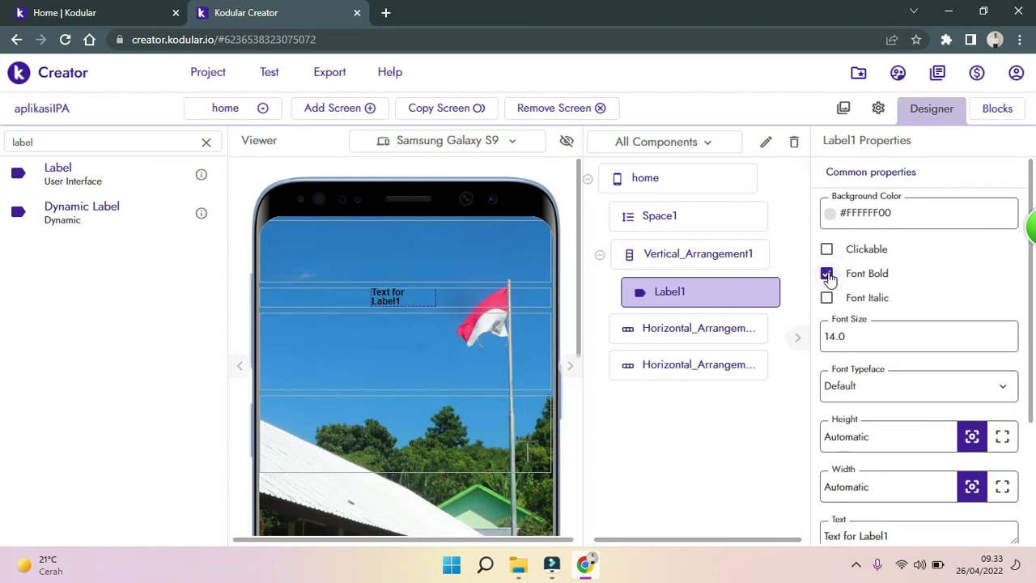
double_click(871, 342)
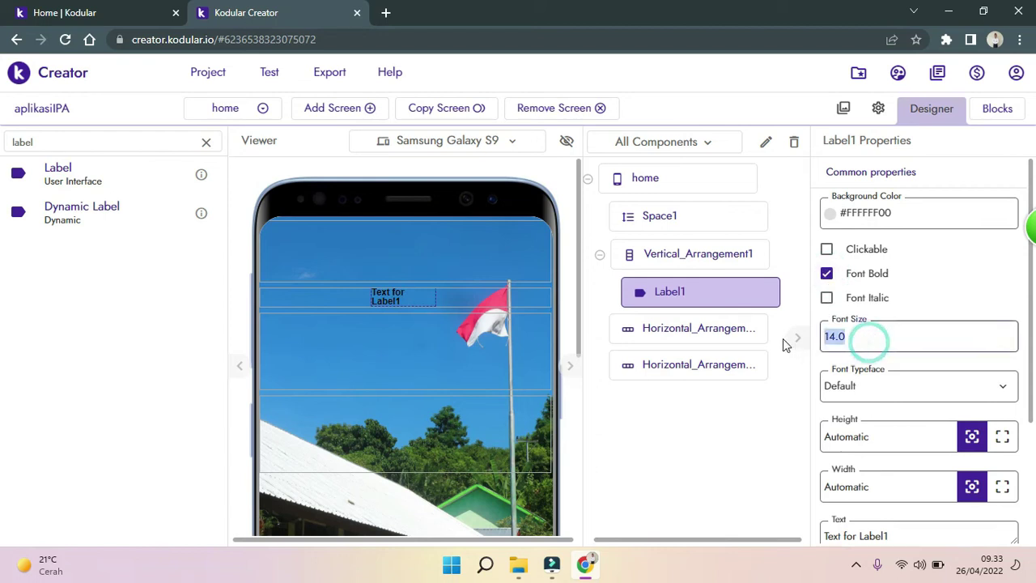
type("25")
key("Return")
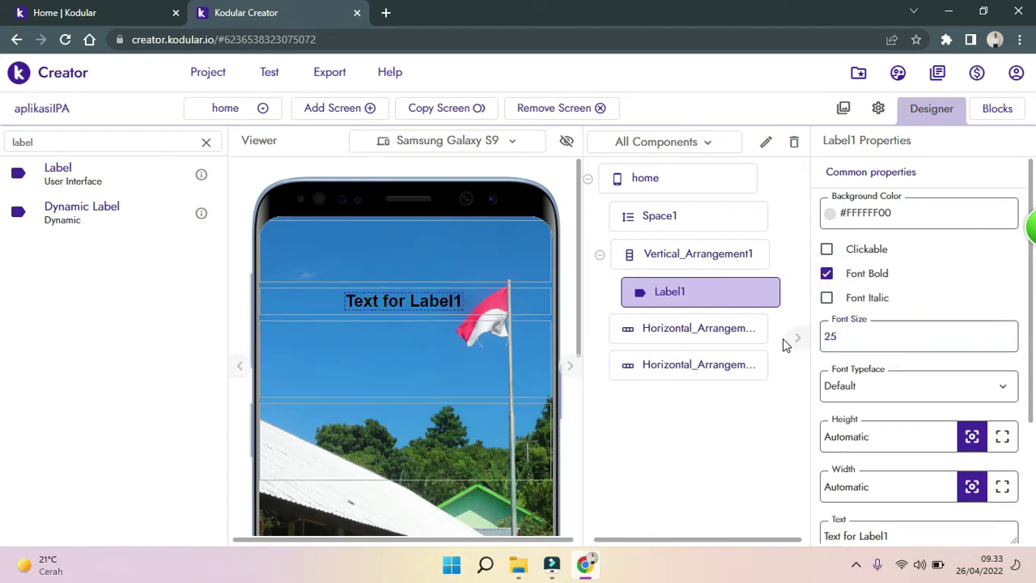
Set Label1's font typeface to Sans Serif and its width to Fill parent.
left_click_drag(1032, 316, 1034, 368)
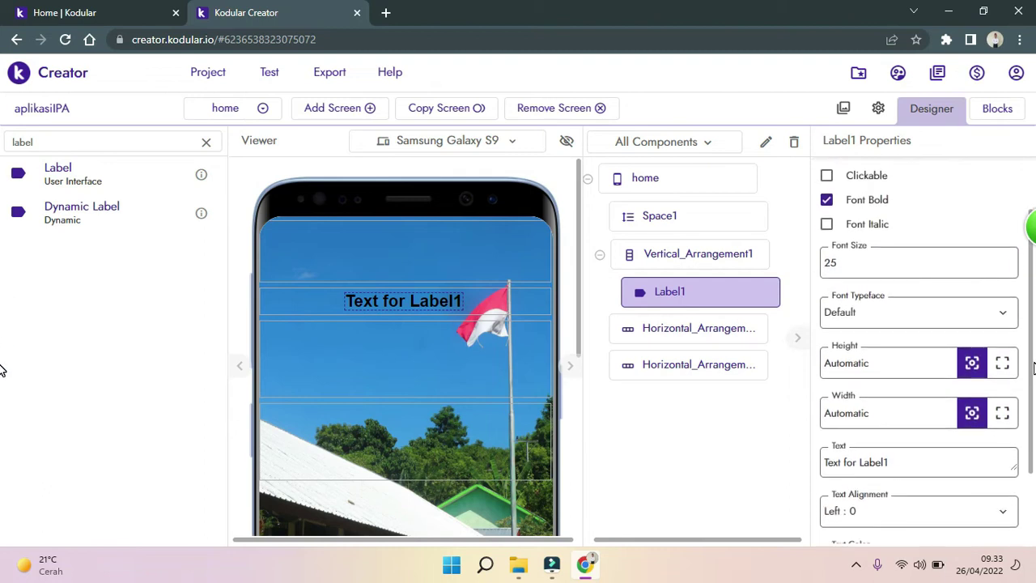
left_click(995, 317)
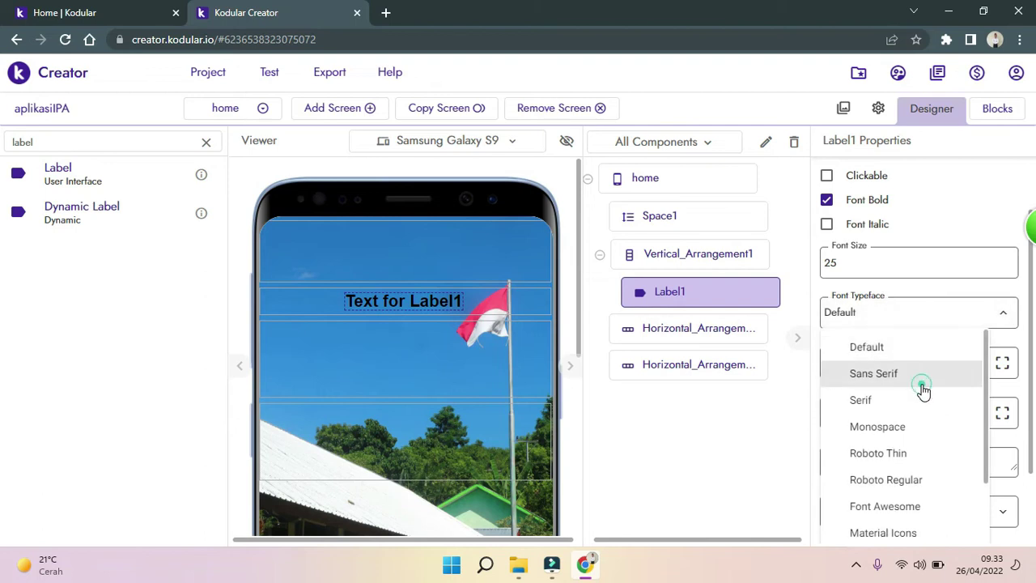
left_click(923, 381)
left_click_drag(1031, 314, 1025, 369)
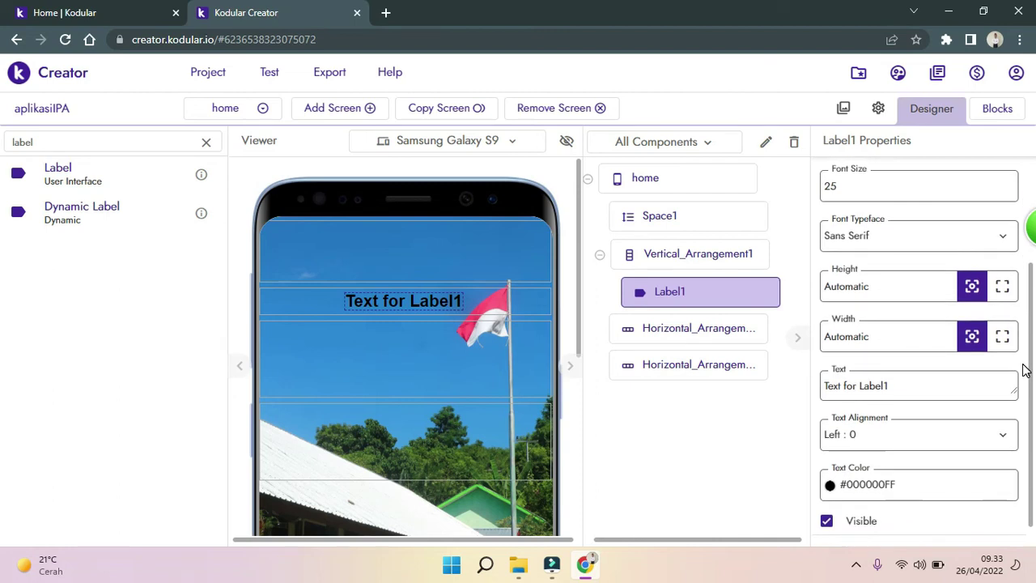
left_click(1003, 338)
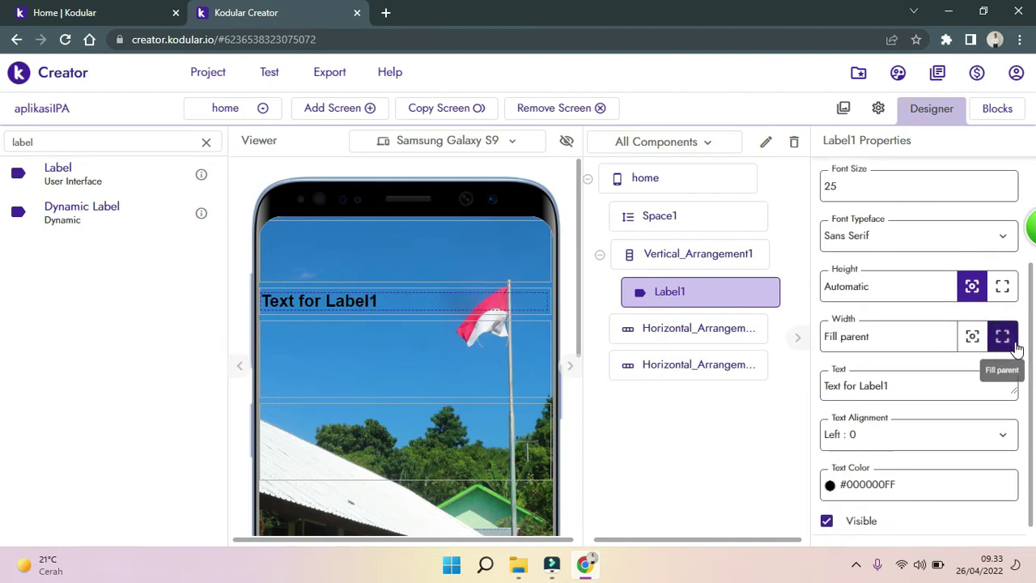
Replace Label1's text with "e-IPA Pelajar Tangguh" and set its text alignment to Center : 1.
left_click(977, 390)
key("ctrl+a")
key("BackSpace")
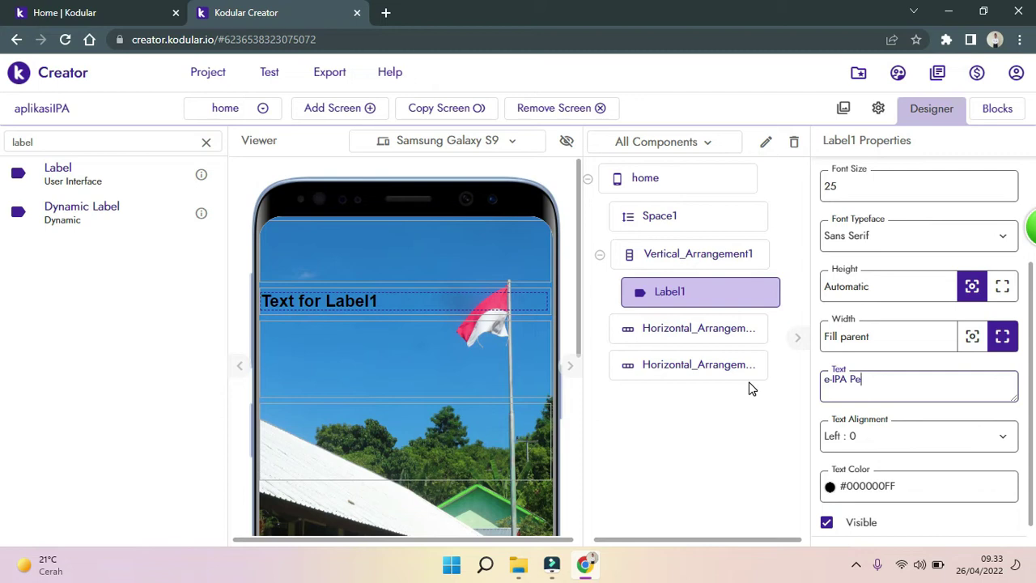
type("lajar Tangguh")
left_click(864, 439)
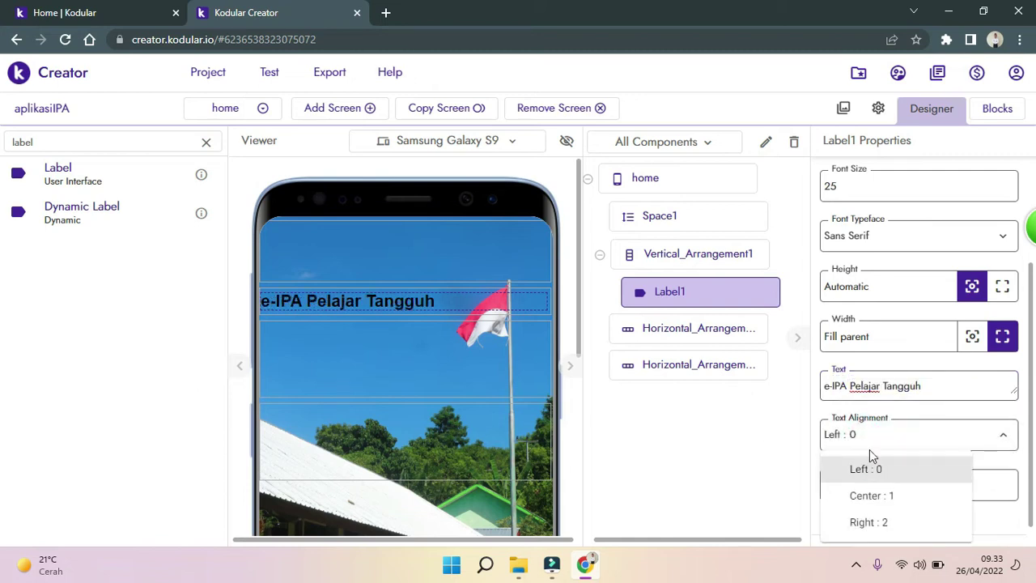
left_click(869, 441)
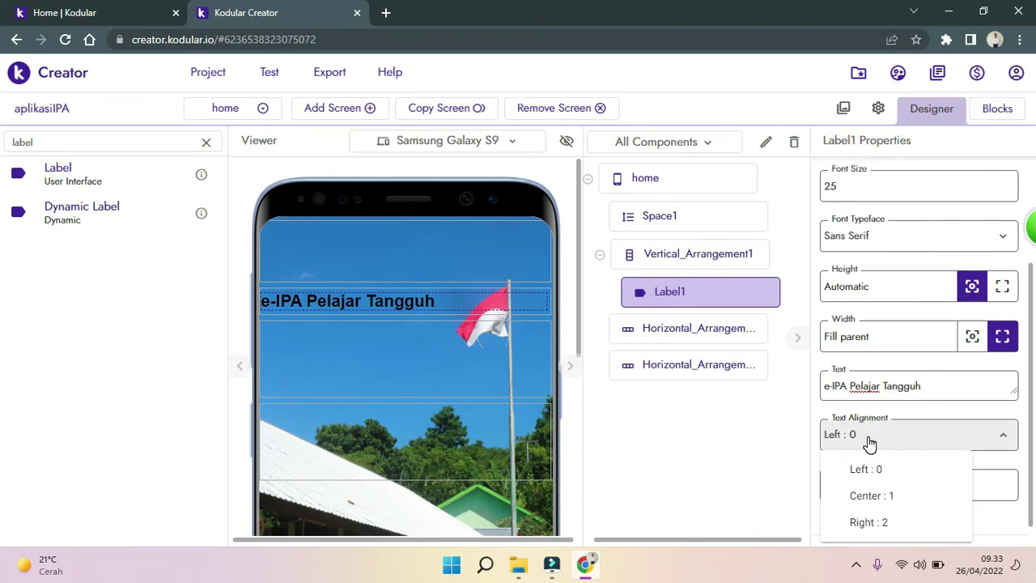
left_click(883, 496)
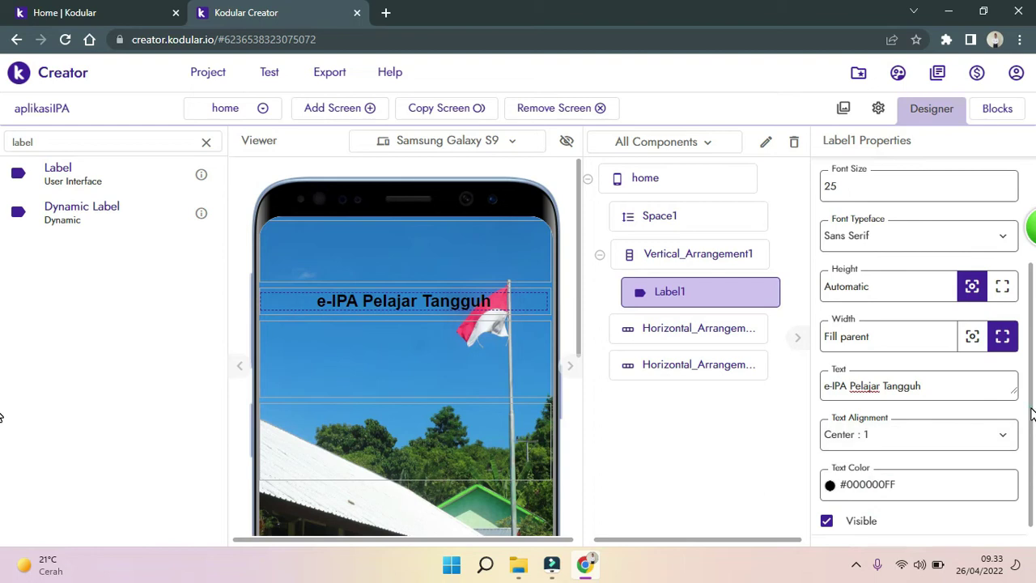
Set Label1's text color to the default orange, #FE9800FF.
scroll(1031, 437, "down", 1)
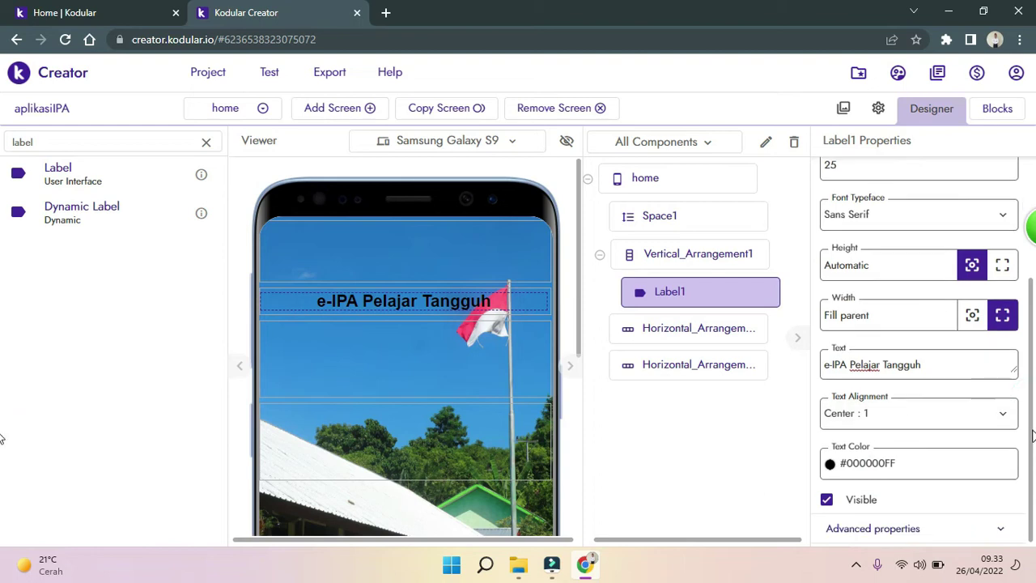
left_click(831, 467)
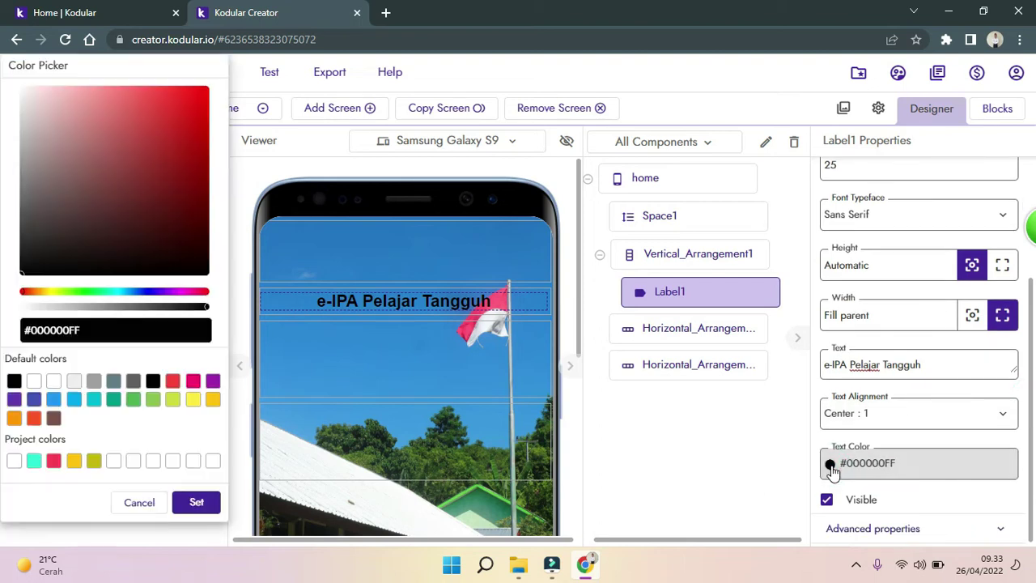
left_click(14, 419)
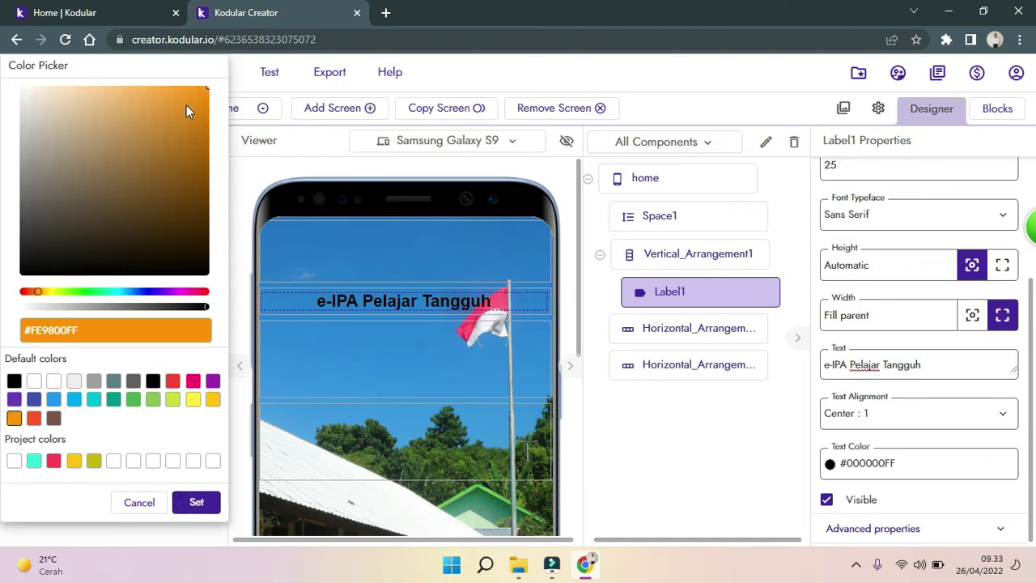
left_click(204, 504)
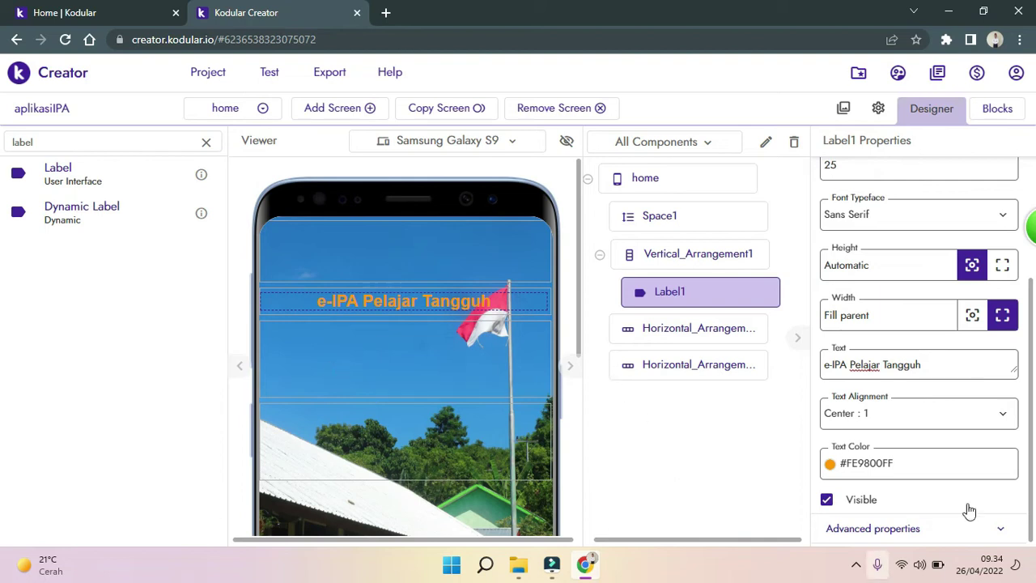
left_click(657, 462)
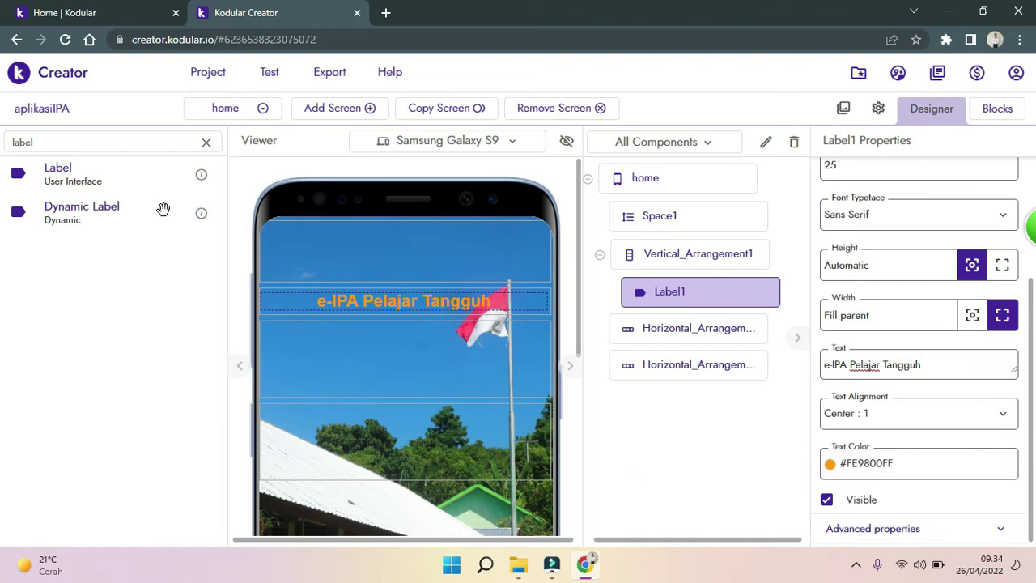
Add a second Label beneath the title in Vertical_Arrangement1 and make its text bold at font size 16.
left_click_drag(76, 180, 297, 309)
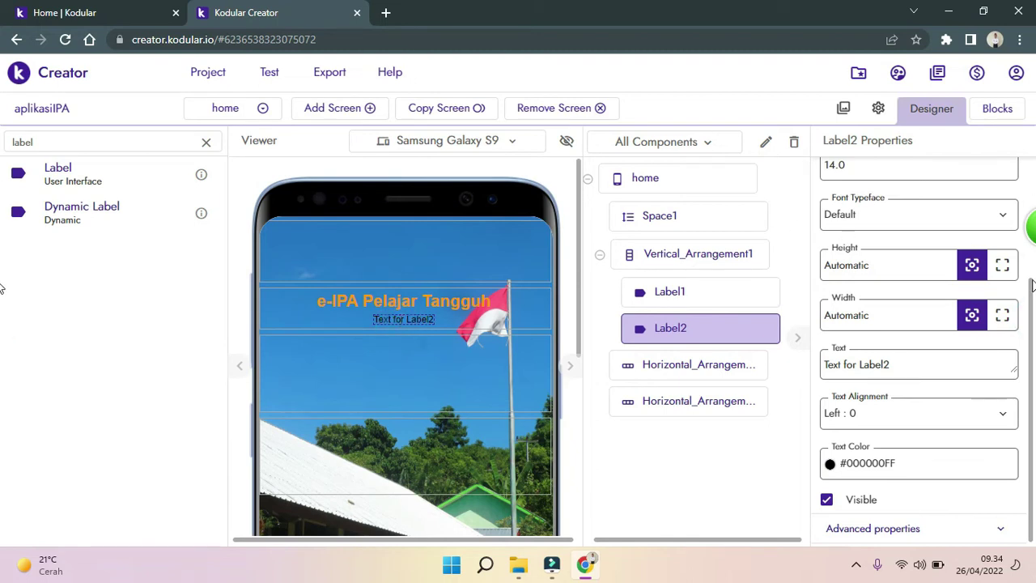
scroll(1031, 287, "up", 4)
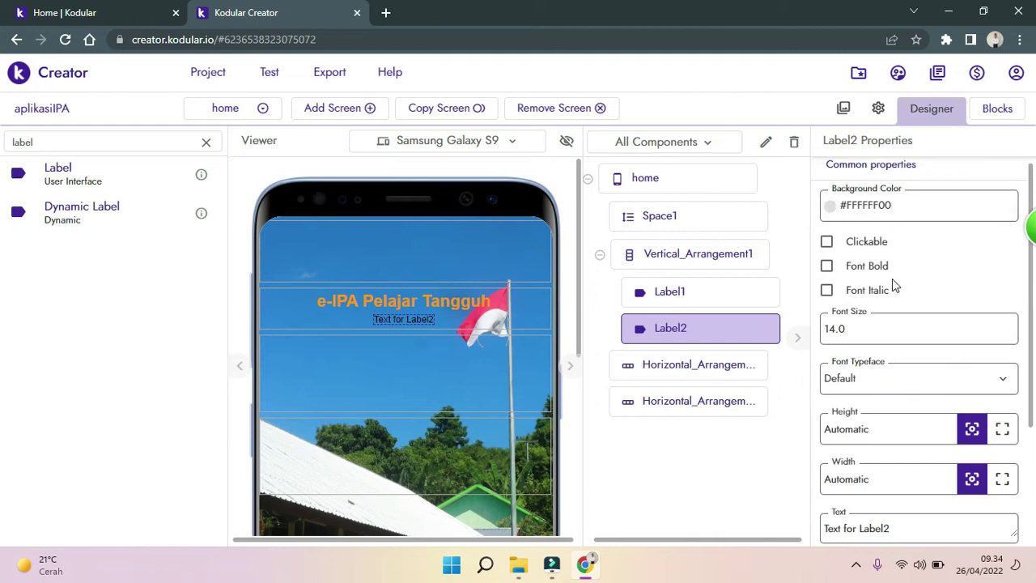
left_click(826, 265)
double_click(861, 329)
type("16")
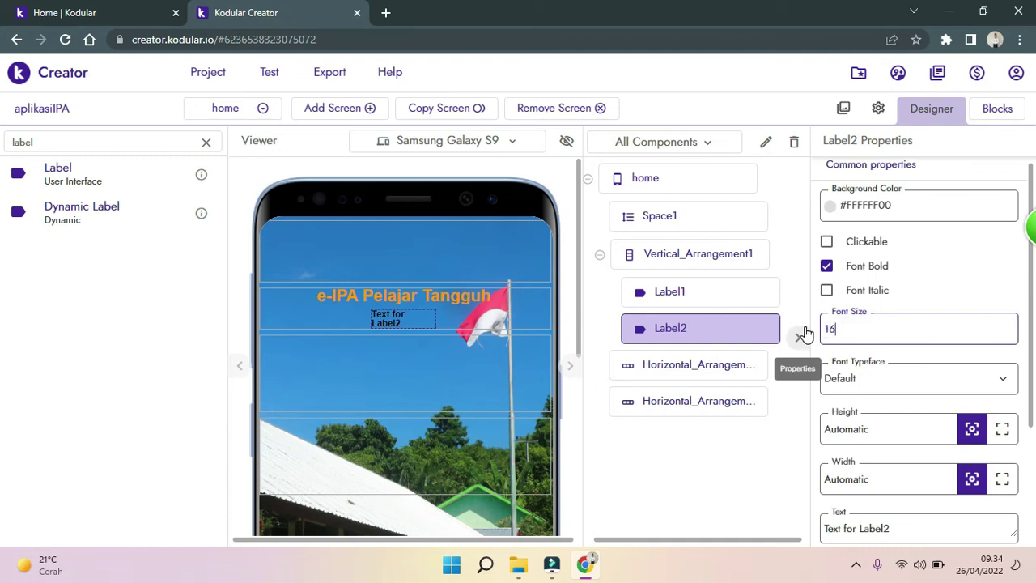
left_click(811, 411)
Set Label2's font typeface to Sans Serif and its width to Fill parent.
left_click(868, 381)
left_click(887, 439)
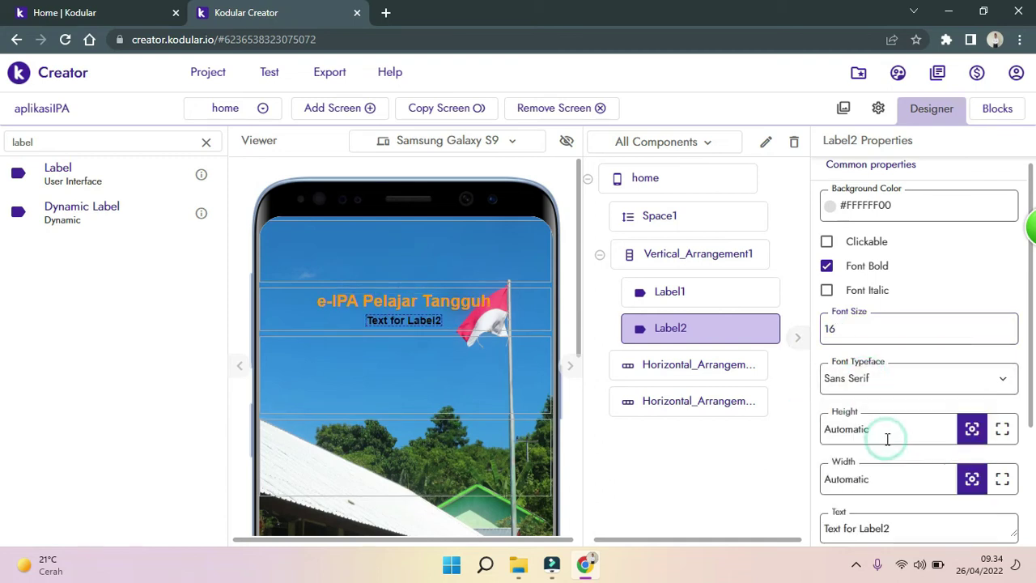
scroll(1032, 417, "down", 2)
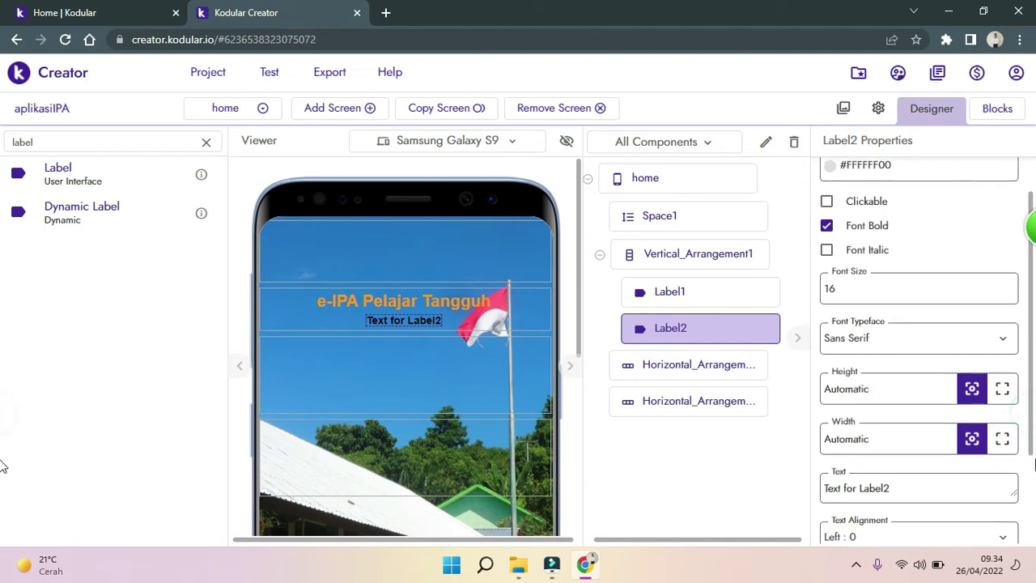
left_click(1012, 417)
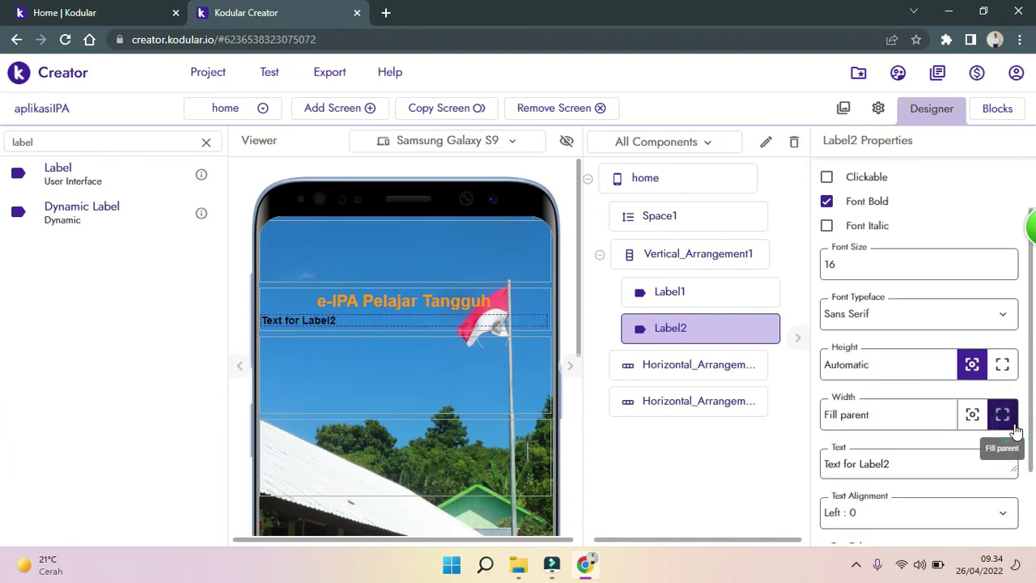
Replace Label2's text with "Aplikasi Pembelajaran IPA SMPN Satap Mahima".
left_click(949, 461)
key("BackSpace")
key("BackSpace")
key("BackSpace")
key("BackSpace")
key("BackSpace")
key("BackSpace")
key("BackSpace")
key("BackSpace")
key("BackSpace")
key("BackSpace")
key("BackSpace")
key("BackSpace")
key("BackSpace")
key("BackSpace")
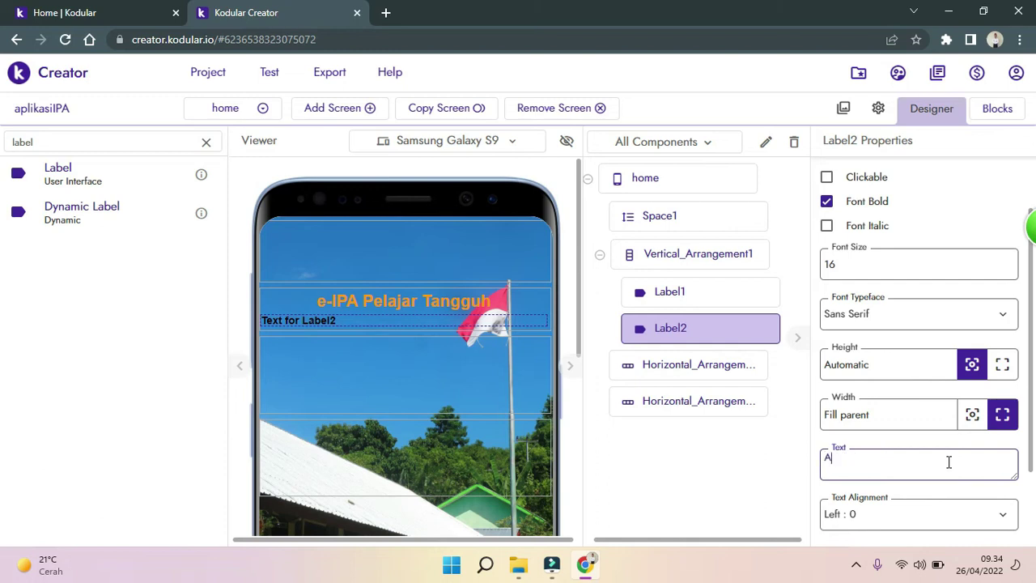
type("Aplikasi p")
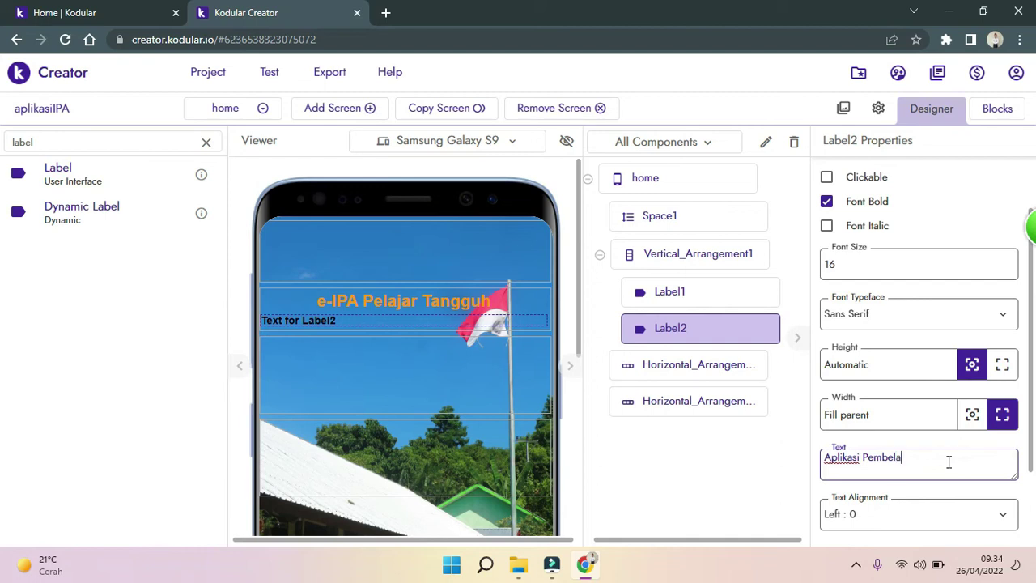
type("I")
type("PA SMPN Satap Ma")
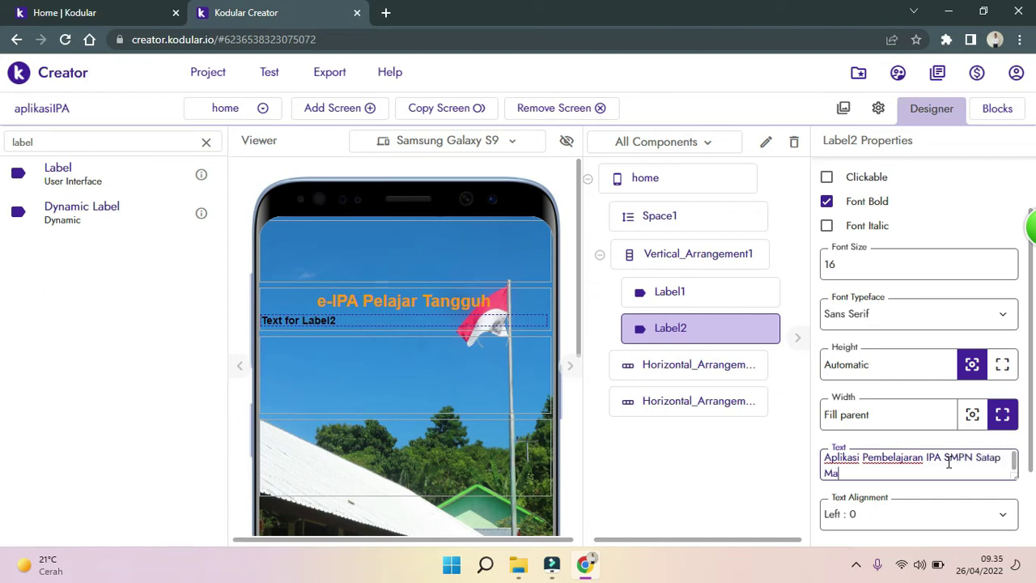
type("hima")
left_click(734, 483)
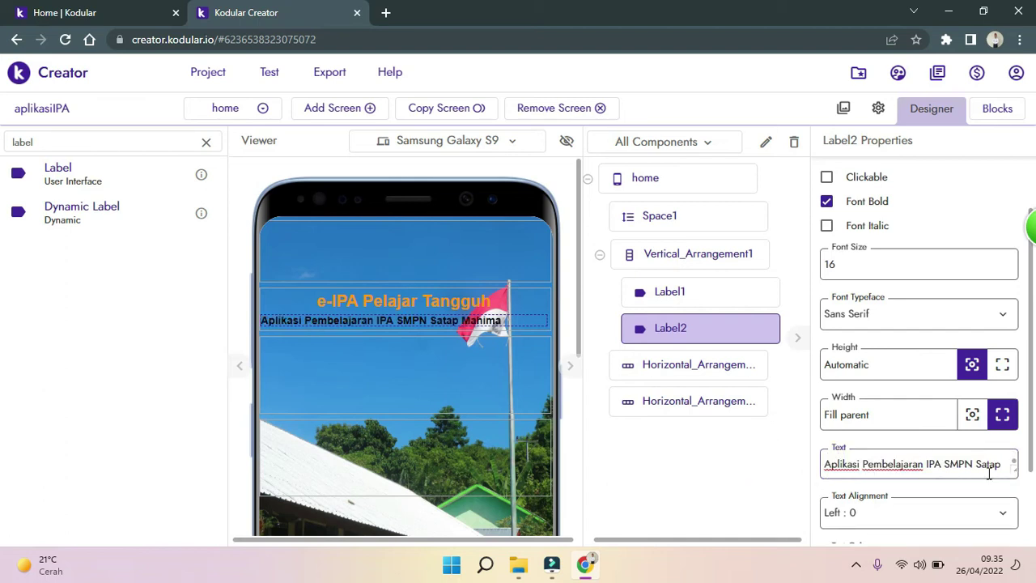
Make Label2's text italic and set its text alignment to Center : 1.
left_click(825, 227)
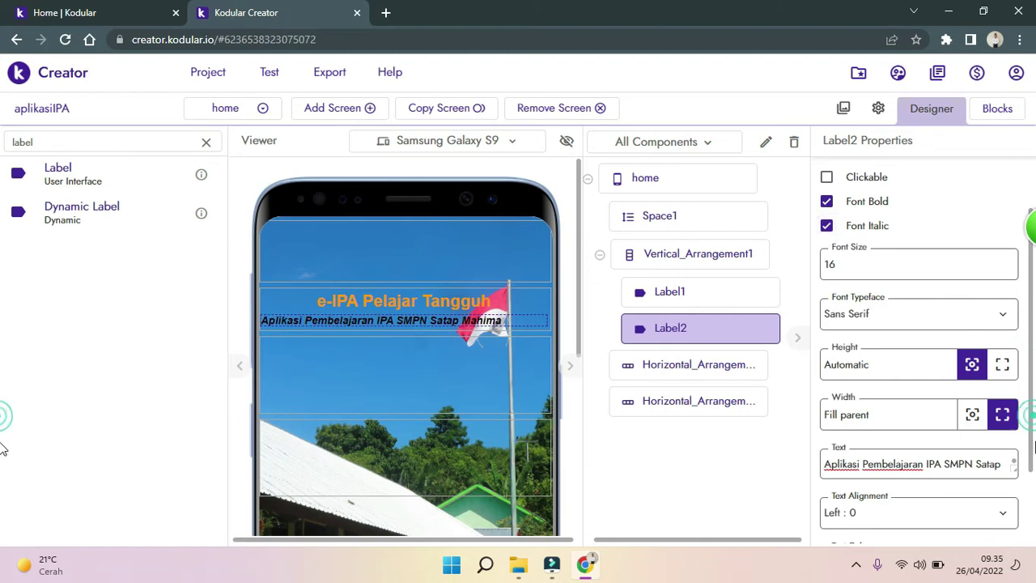
scroll(1034, 419, "down", 2)
left_click(955, 429)
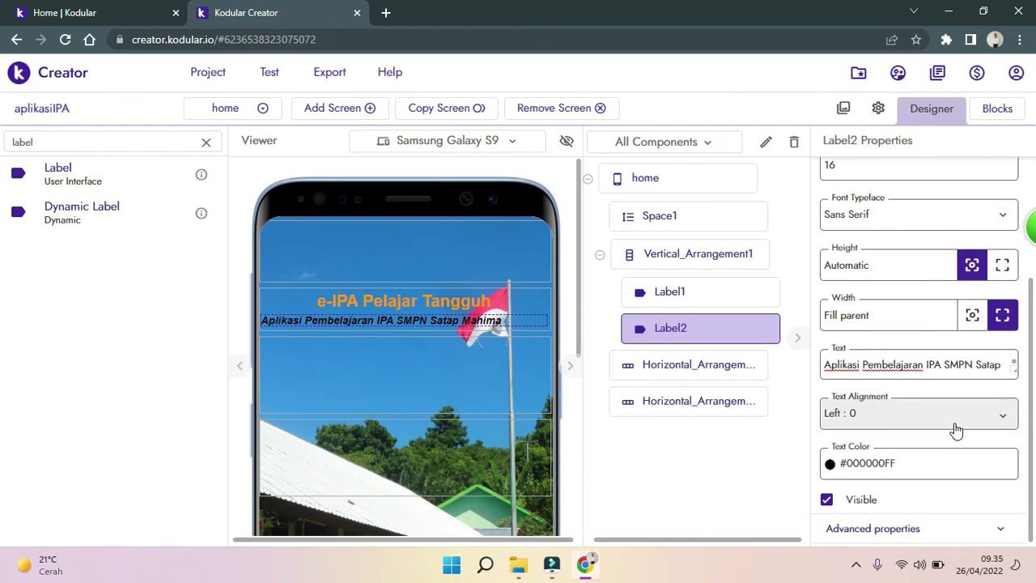
left_click(909, 474)
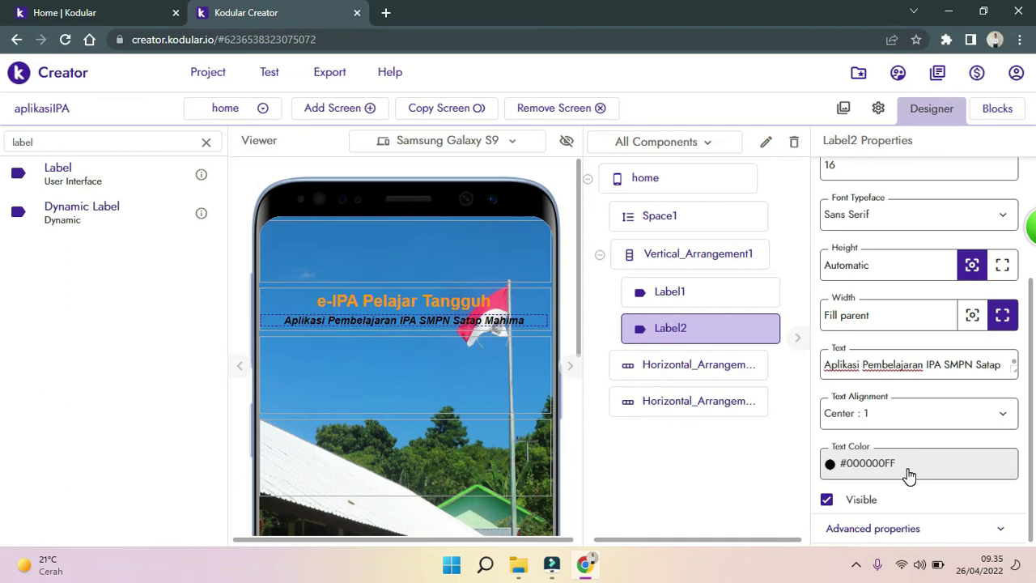
Set Label2's text color to the red #FB0D05FE.
left_click(844, 480)
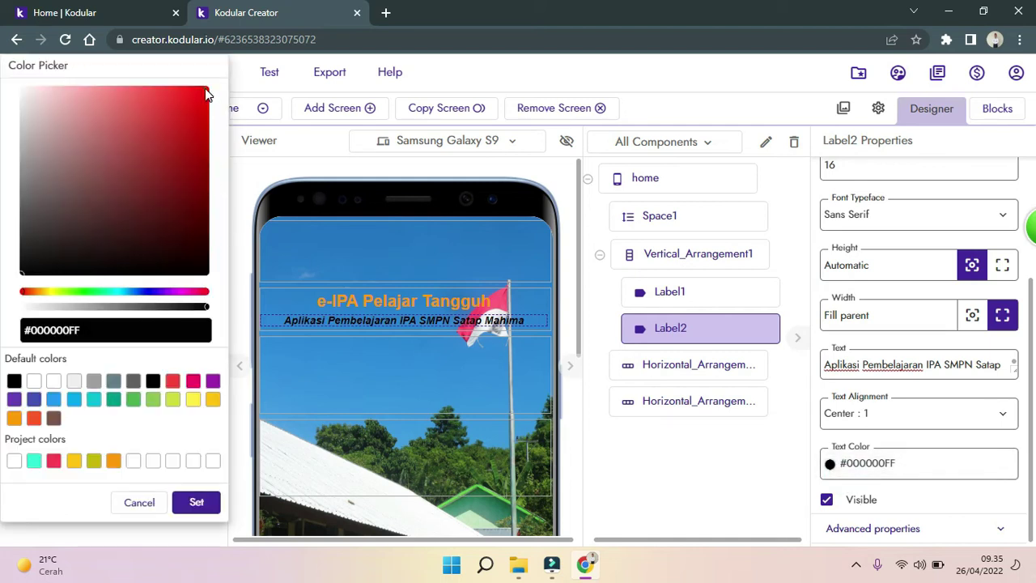
left_click(205, 90)
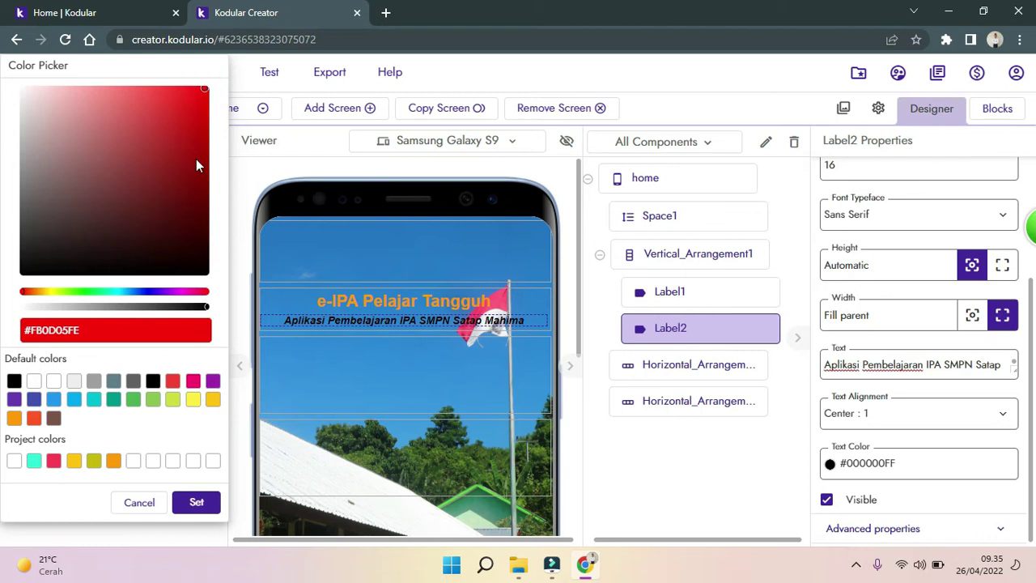
left_click(195, 504)
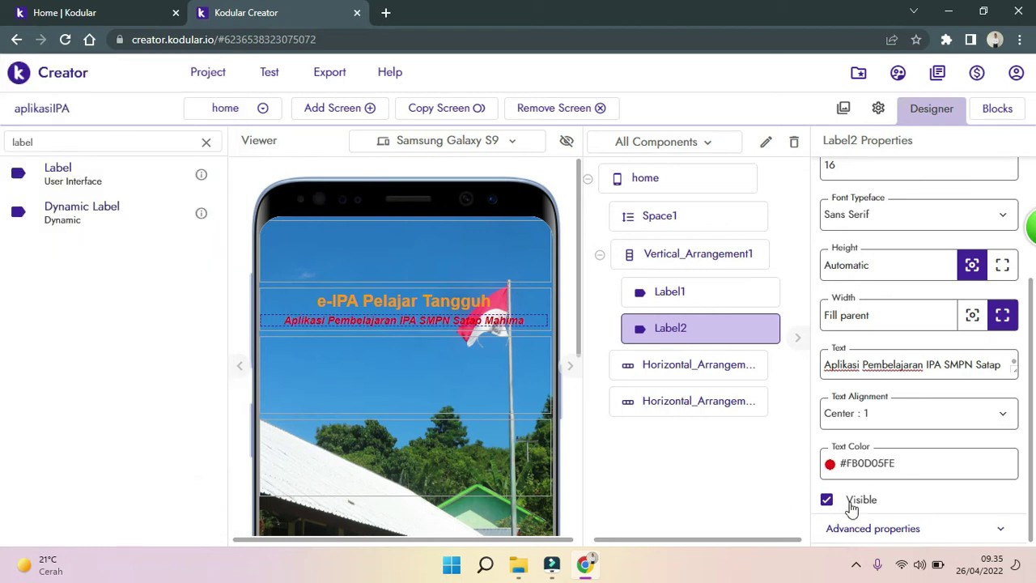
Try the transparent color #FFFFFF00 for Label2's text.
left_click(857, 469)
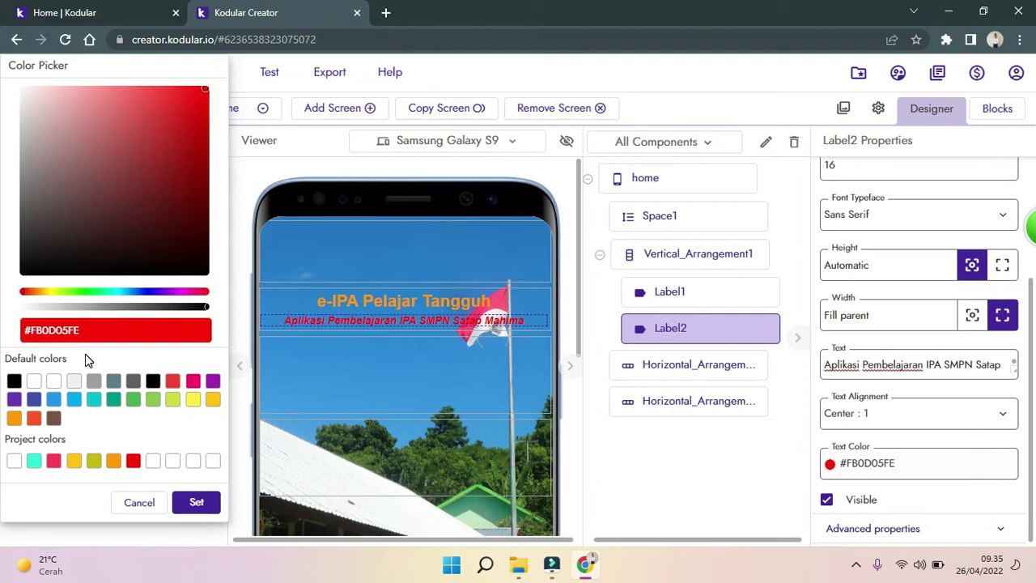
left_click(35, 381)
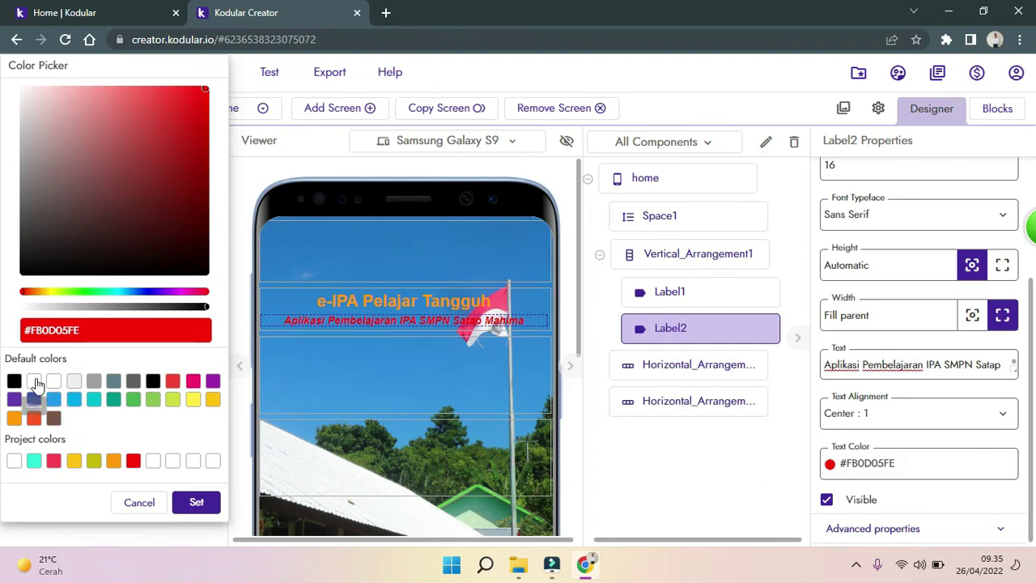
left_click(208, 503)
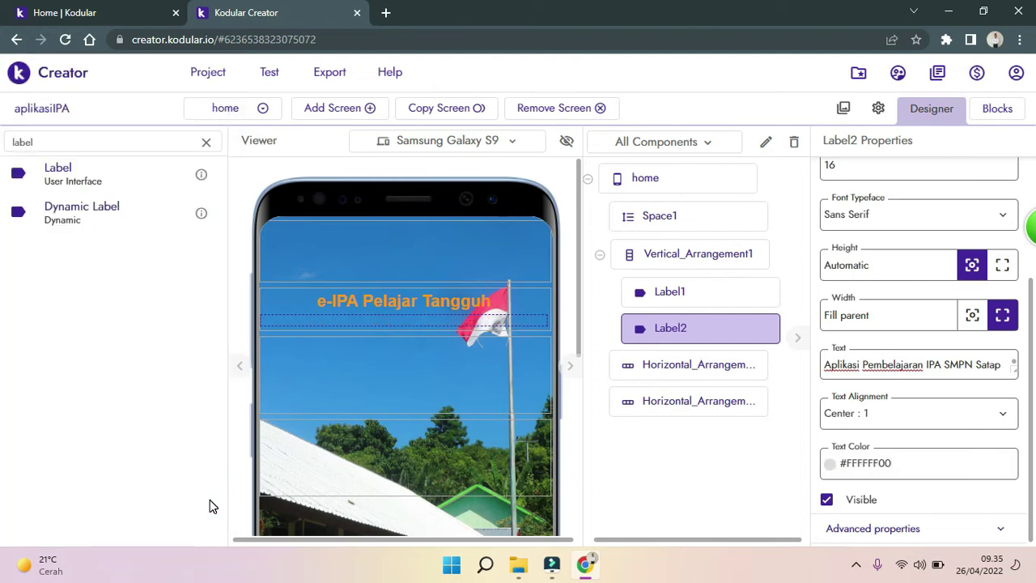
Set Label2's text color to Black, #000000FF.
left_click(838, 469)
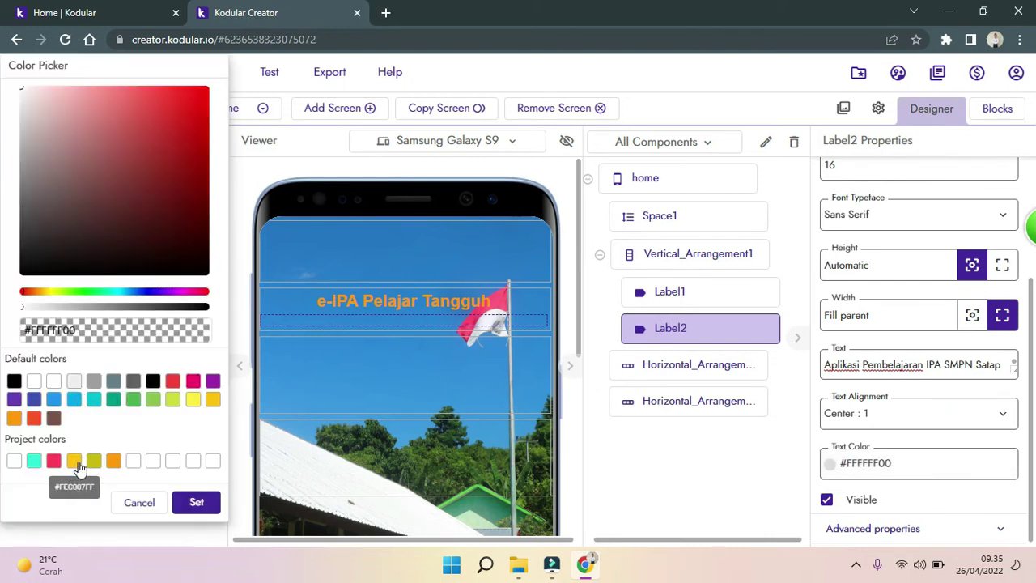
left_click(34, 399)
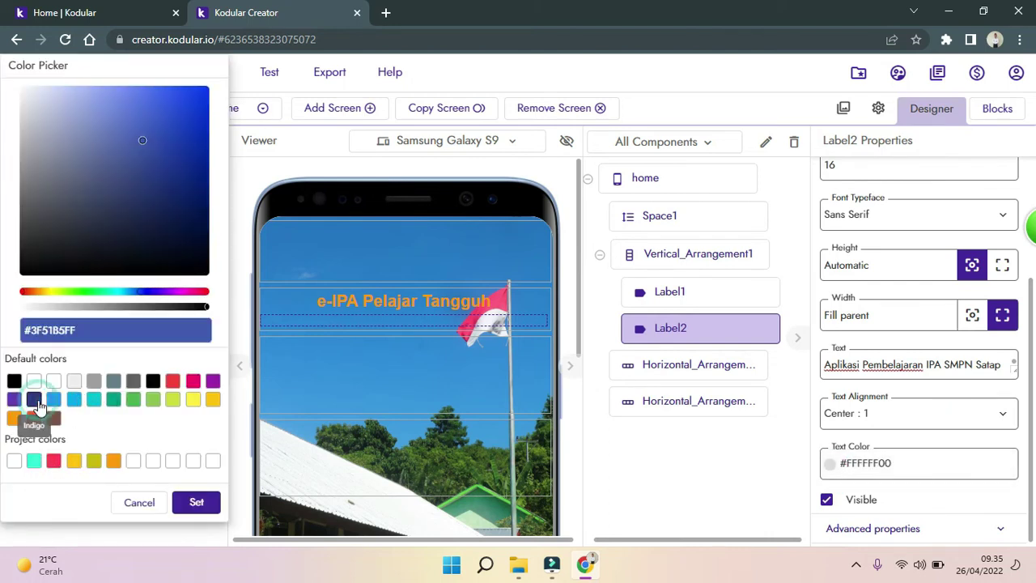
left_click(153, 380)
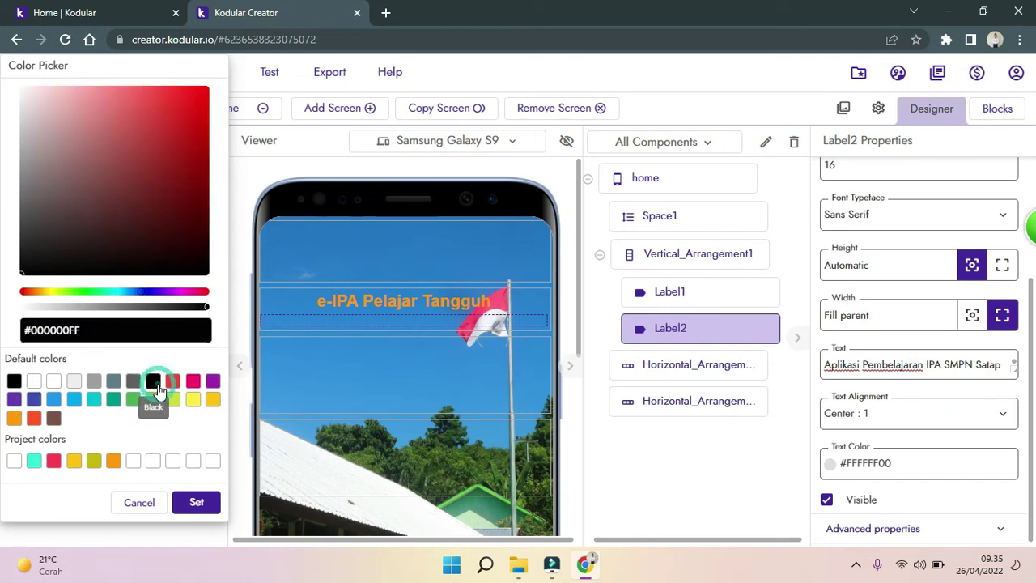
left_click(197, 510)
left_click(408, 418)
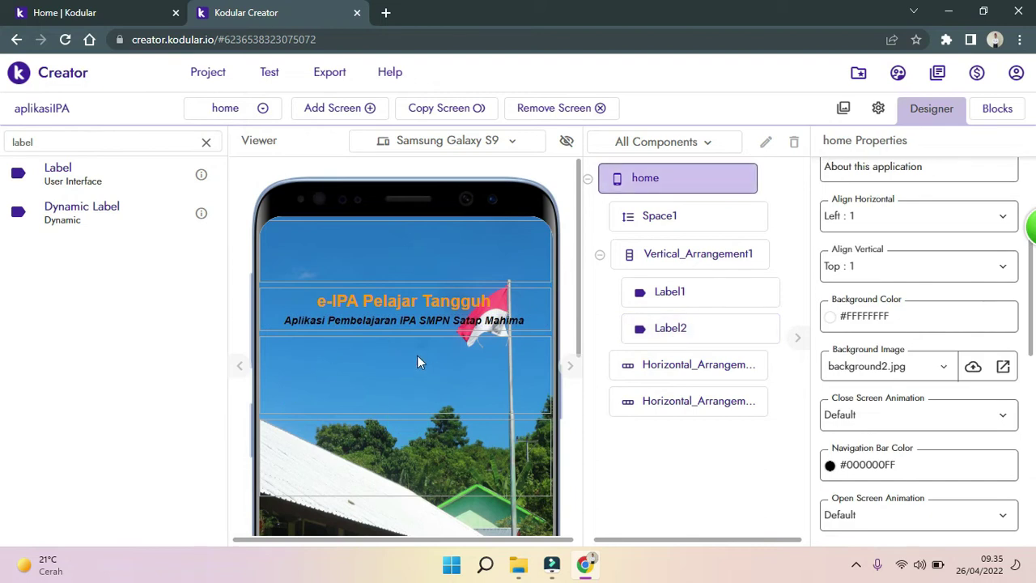
Find the Space component and add it between Vertical_Arrangement1 and the first horizontal arrangement below it.
left_click_drag(581, 293, 564, 318)
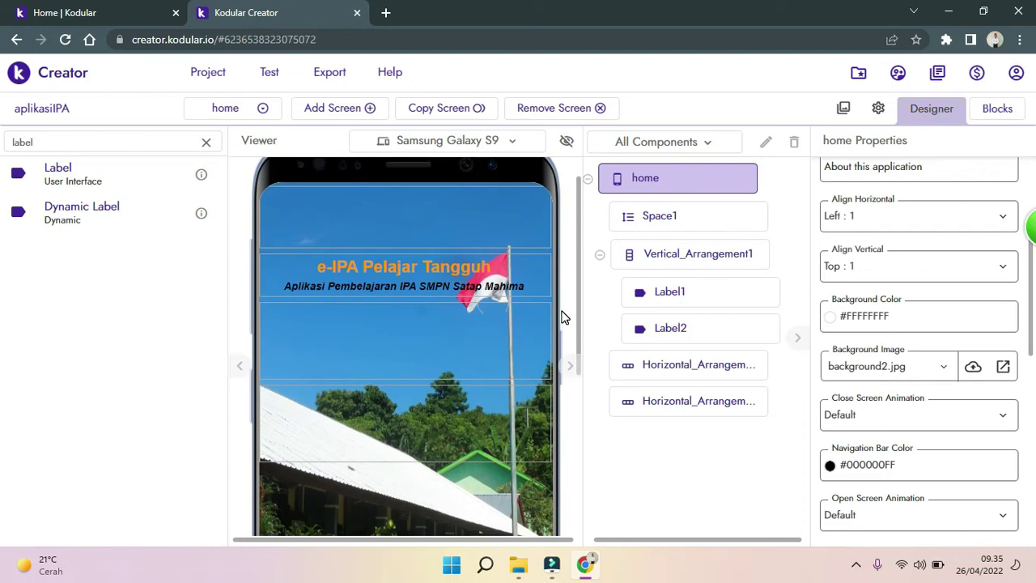
left_click(478, 343)
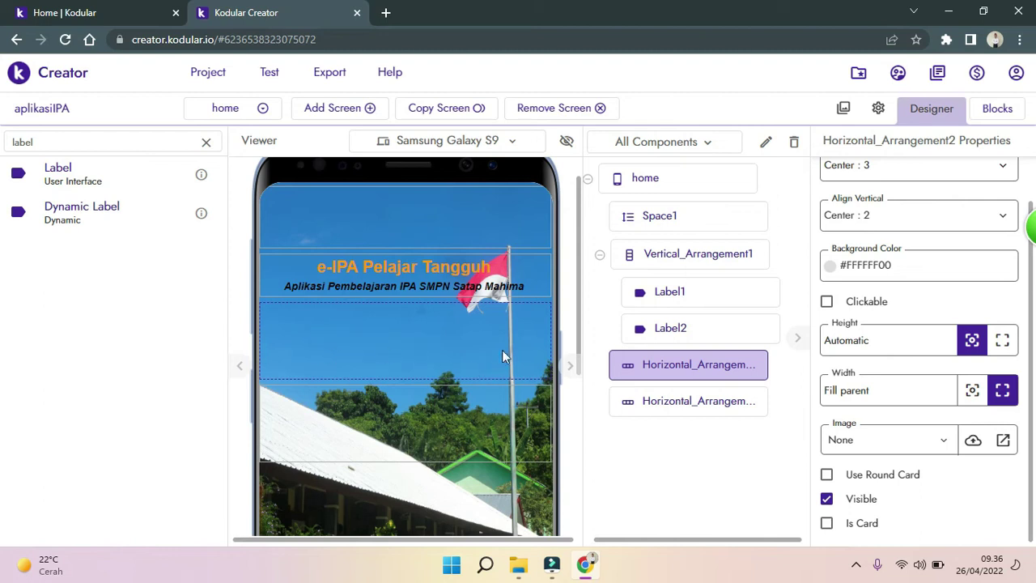
left_click(494, 441)
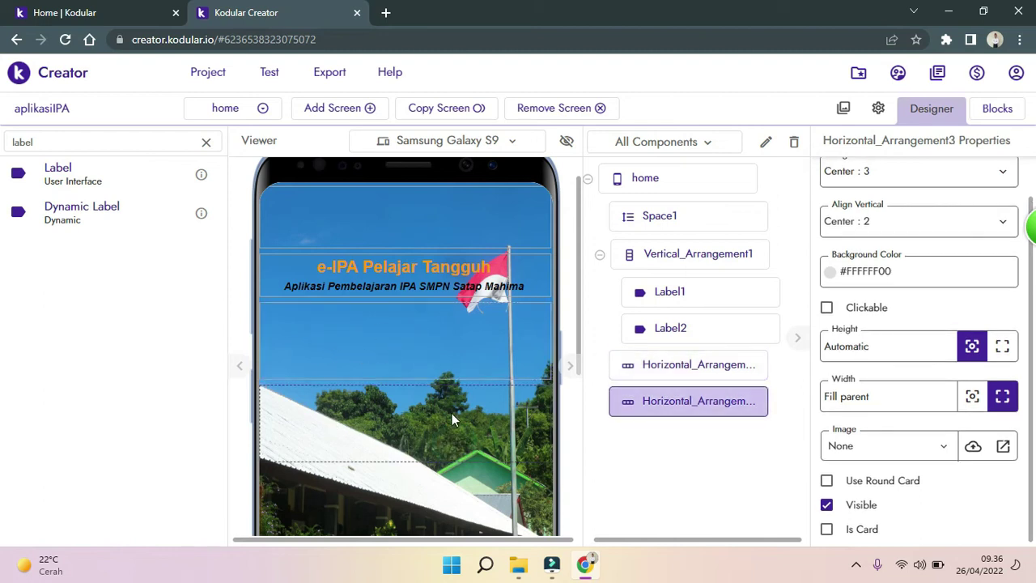
left_click(434, 322)
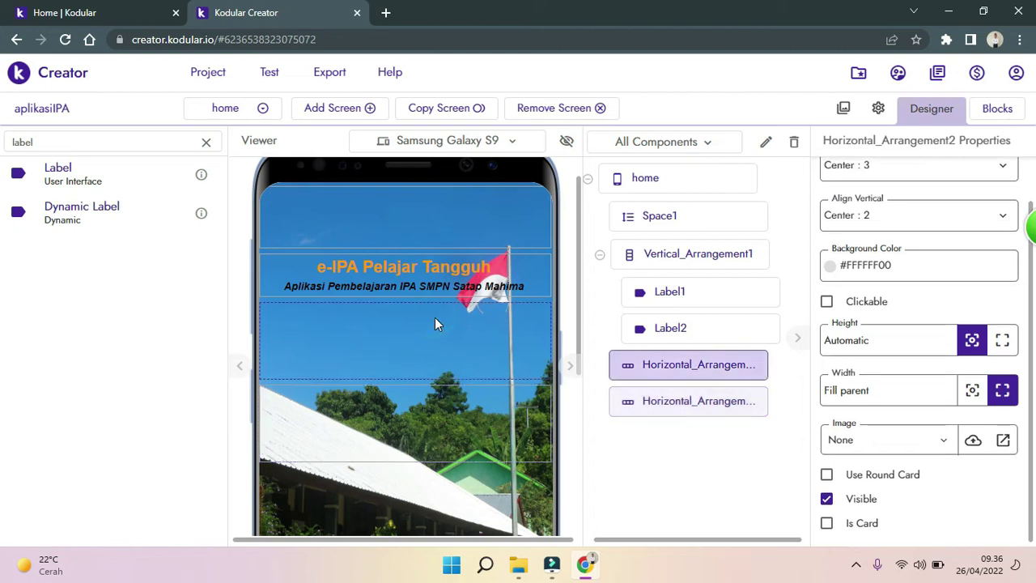
left_click(122, 138)
key("BackSpace")
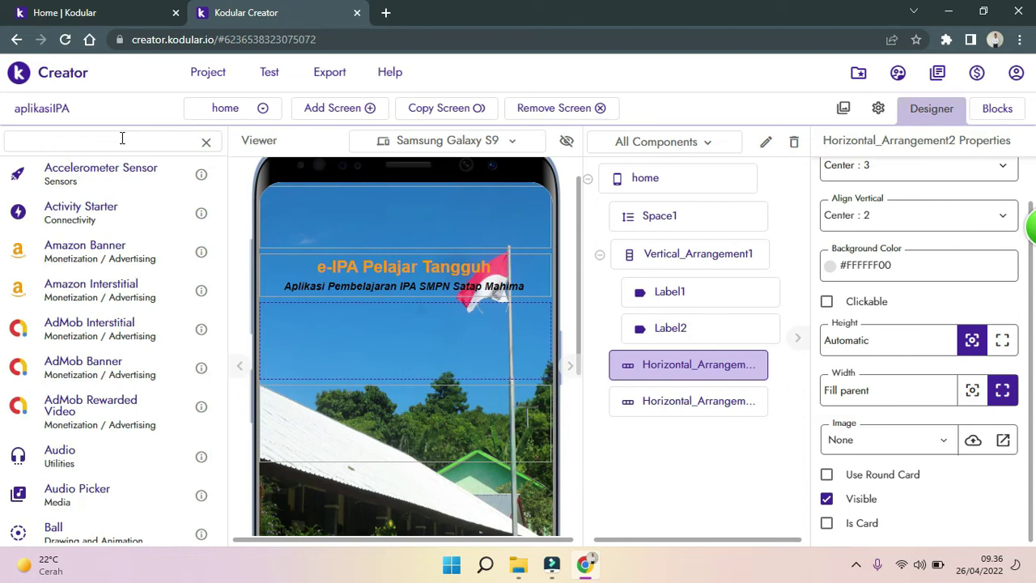
type("spa")
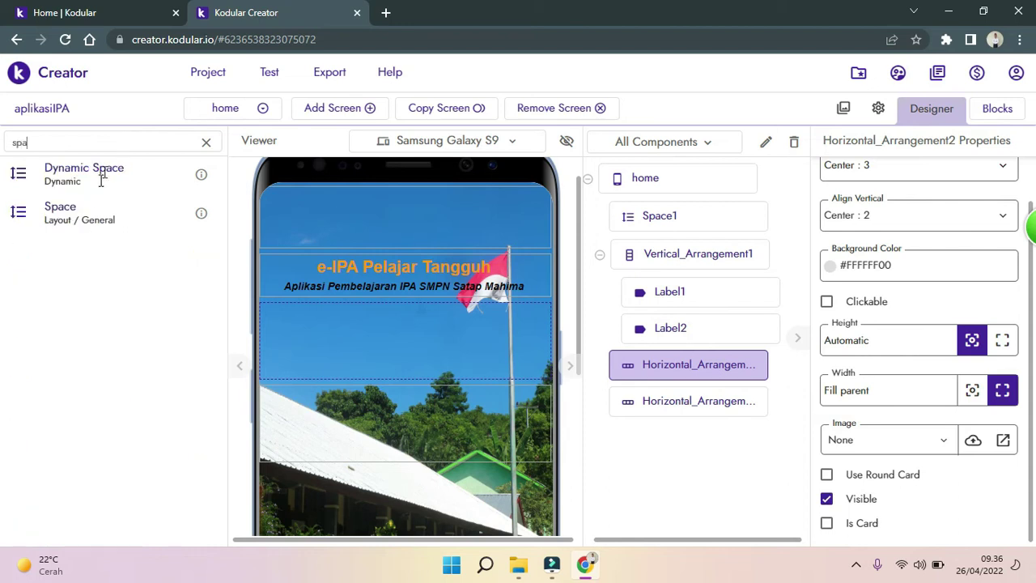
left_click(82, 212)
left_click_drag(82, 212, 307, 298)
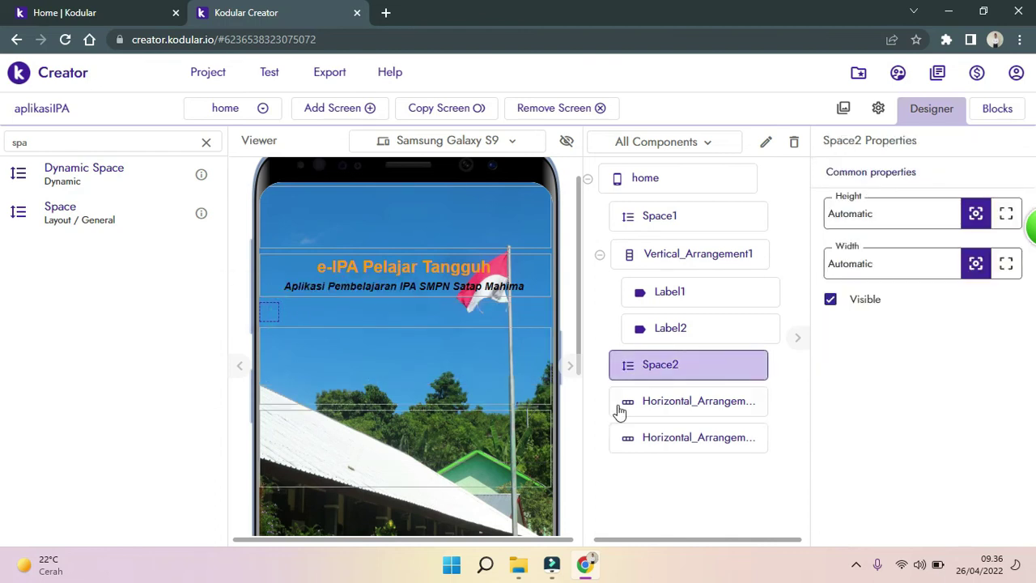
Set the height of Space2 to 100px.
left_click(890, 220)
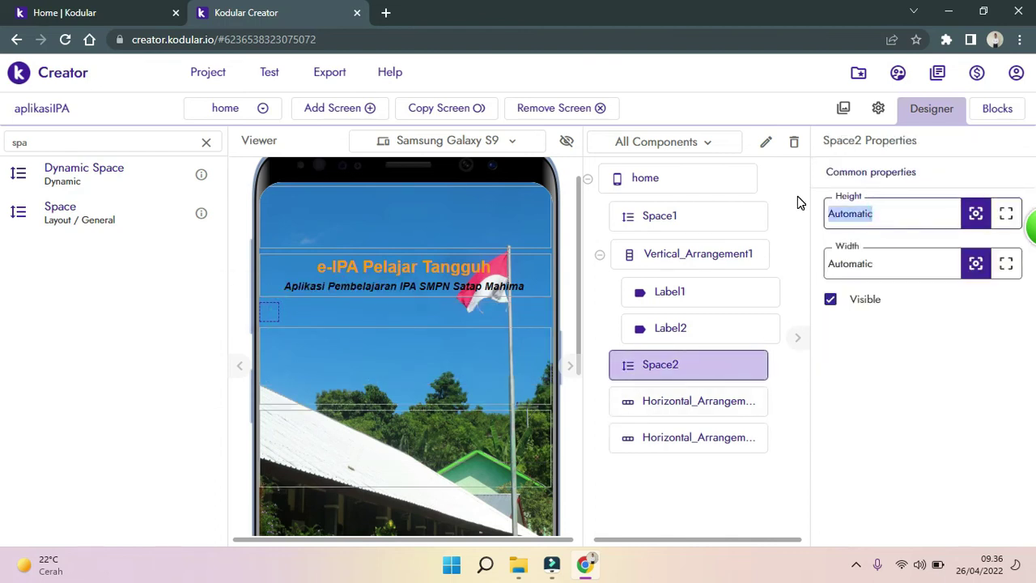
type("100px")
key("Return")
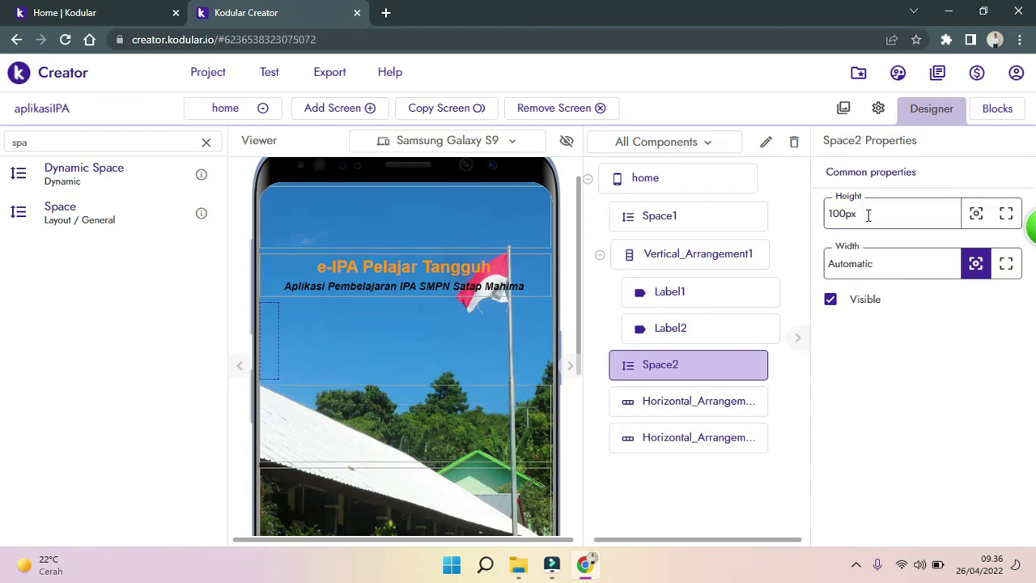
Set the height of Space2 to 80px.
left_click_drag(866, 213, 828, 216)
type("8")
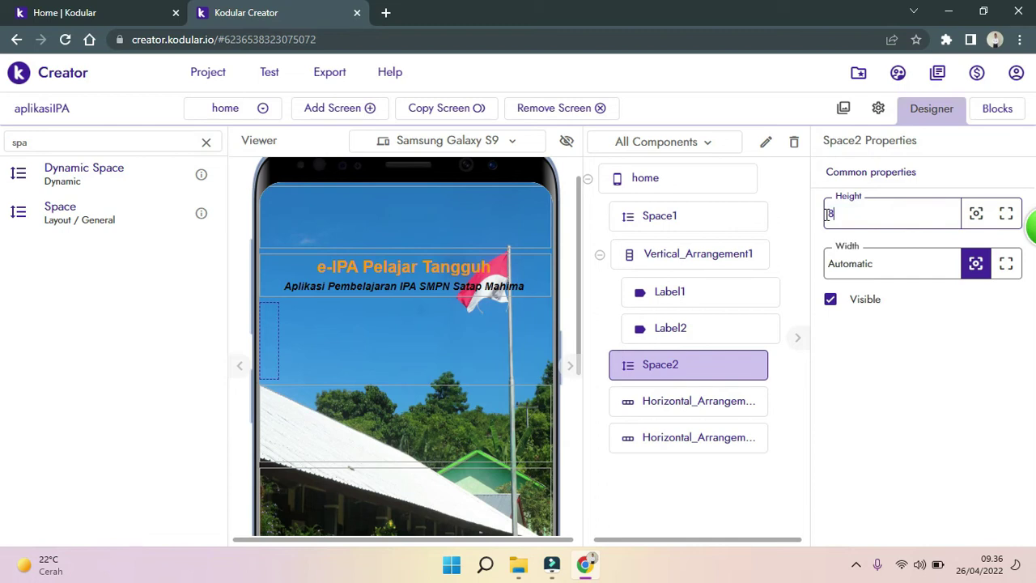
type("0px")
key("Return")
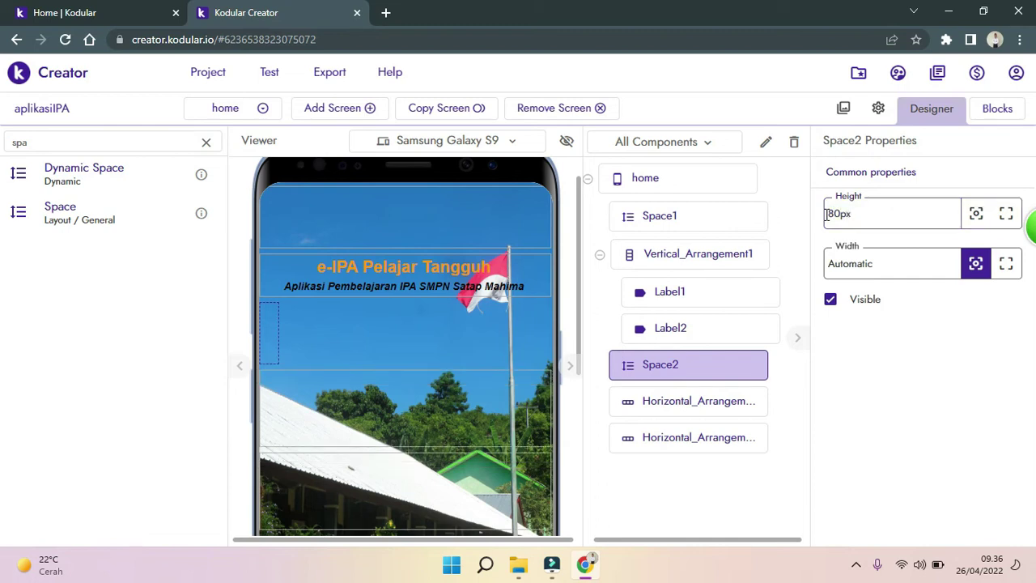
Search the components for "card" and place a Card View inside Horizontal_Arrangement2.
left_click_drag(580, 261, 585, 332)
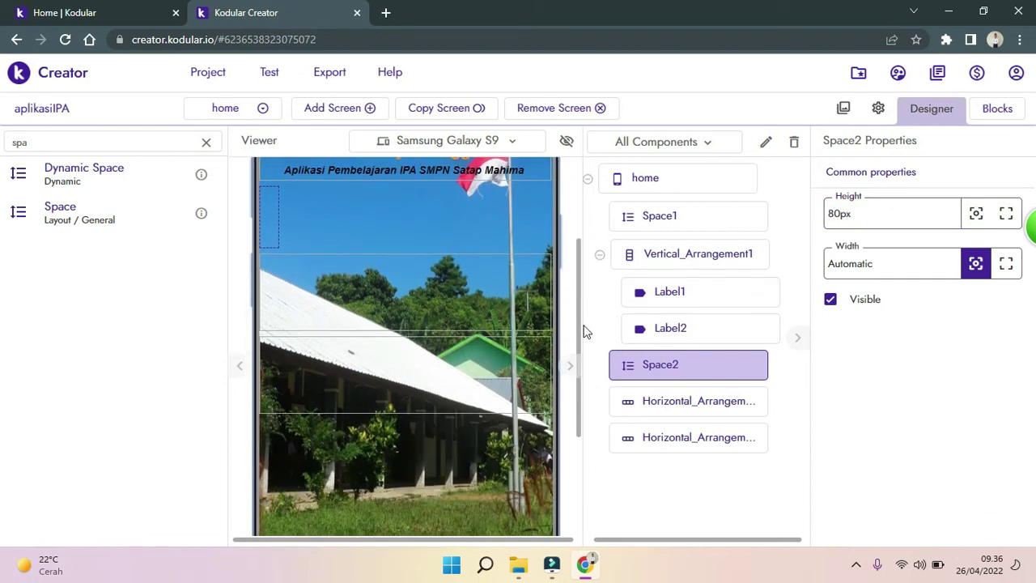
left_click(482, 278)
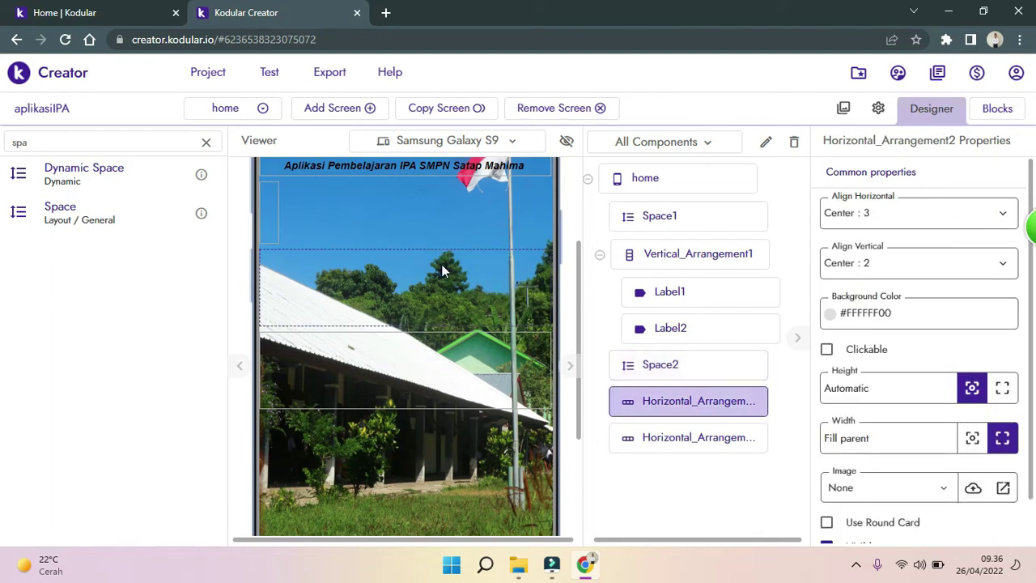
mouse_move(577, 263)
left_mouse_down()
mouse_move(580, 294)
mouse_move(577, 278)
left_mouse_up()
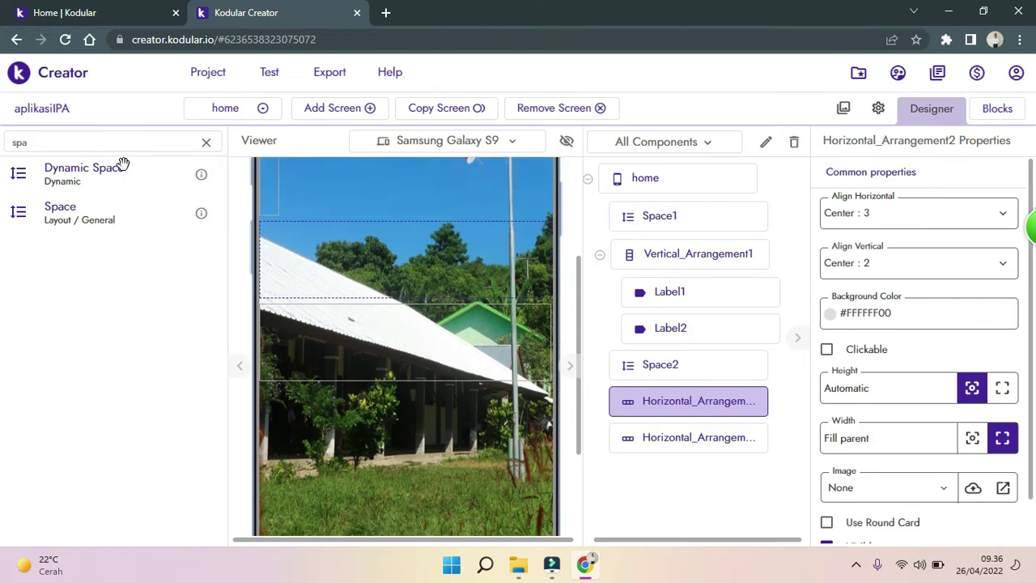
left_click(205, 146)
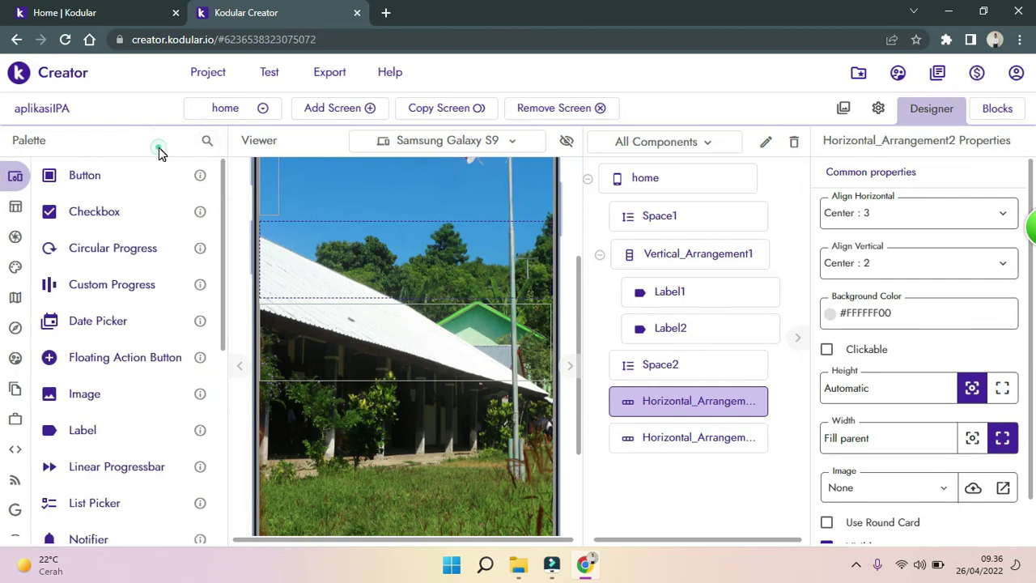
left_click(206, 141)
left_click(179, 147)
type("c")
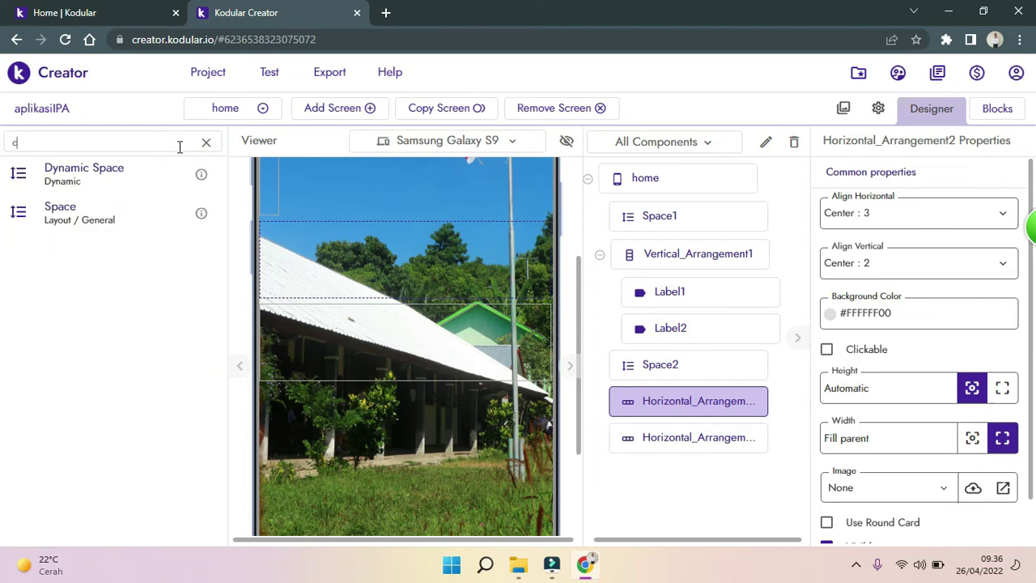
type("ard")
left_click_drag(88, 207, 453, 255)
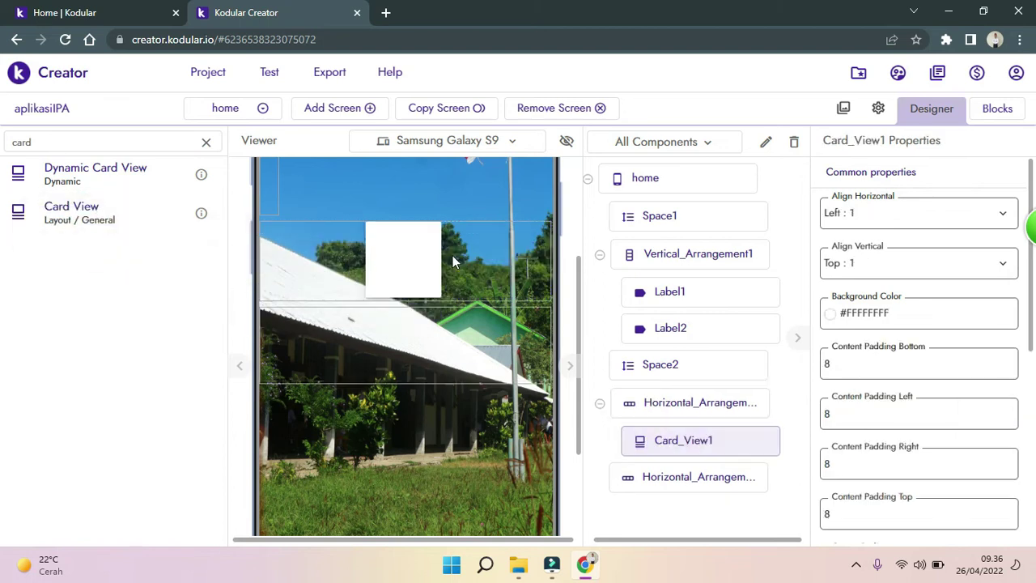
left_click(509, 255)
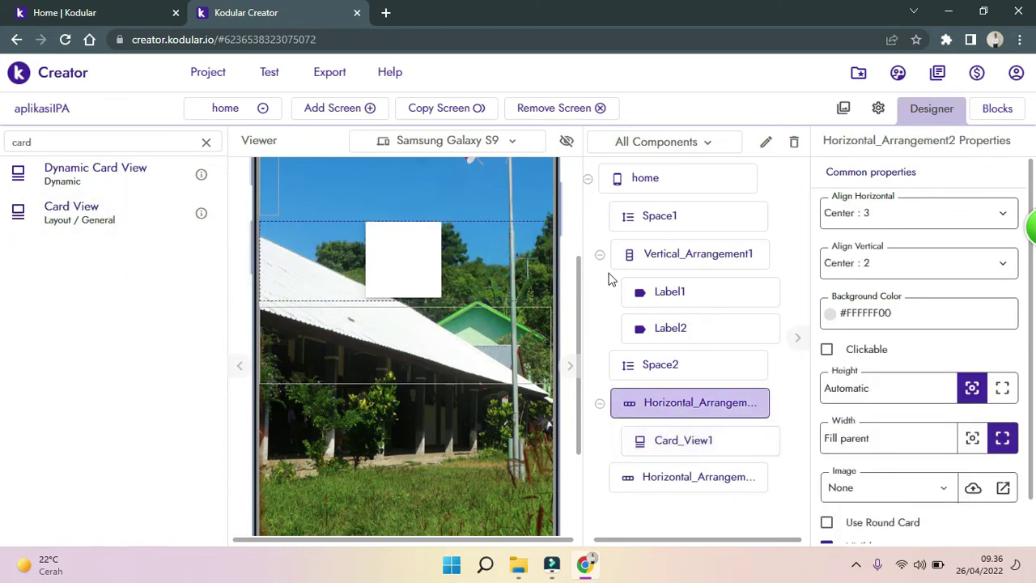
Set Card_View1's horizontal alignment to Center : 3 and its vertical alignment to Center : 2.
left_click(440, 245)
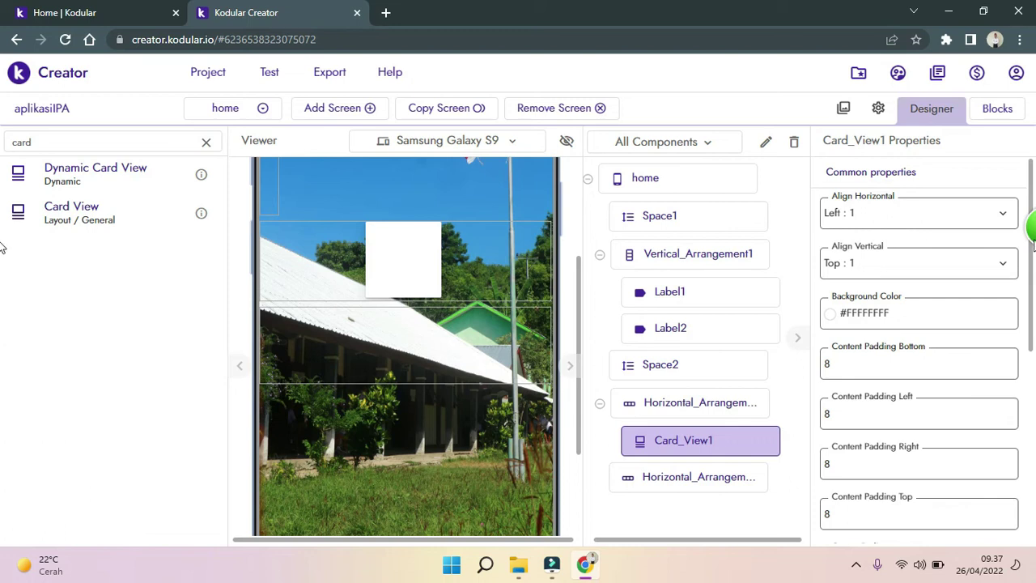
left_click(923, 223)
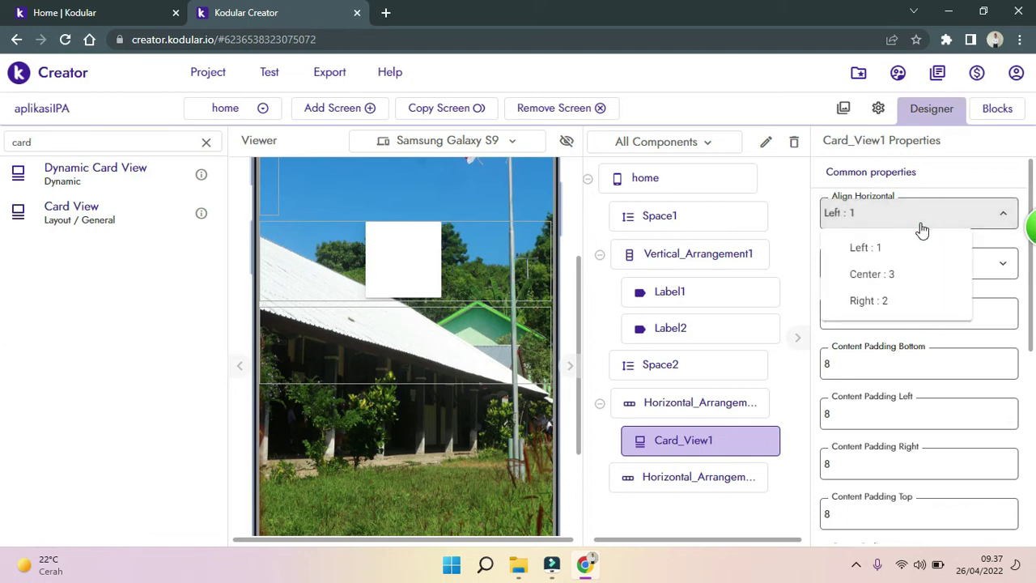
left_click(879, 273)
left_click(883, 272)
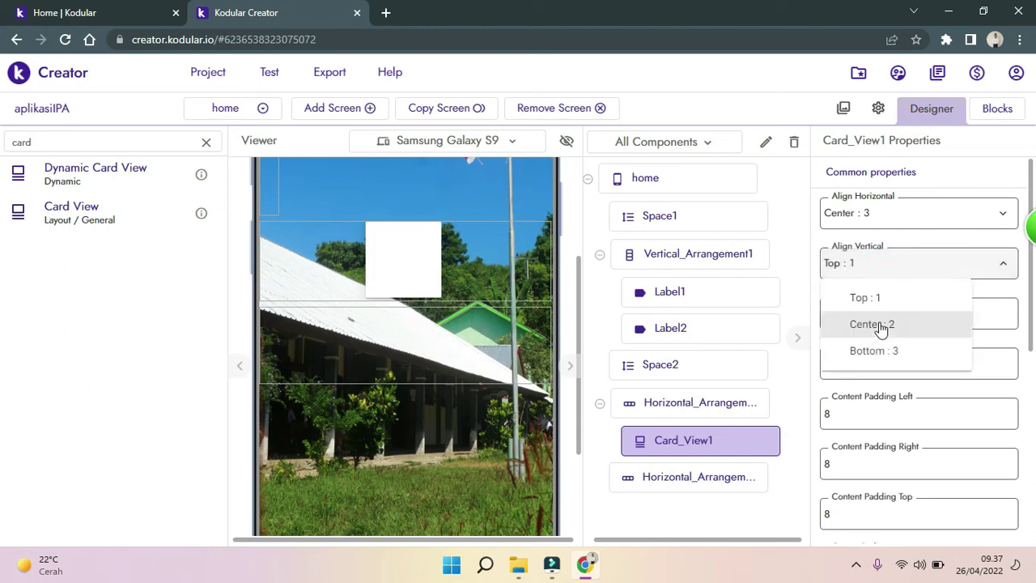
left_click(880, 332)
Set Card_View1's background color to the pale yellow #FAFCA6FE.
scroll(1033, 312, "down", 1)
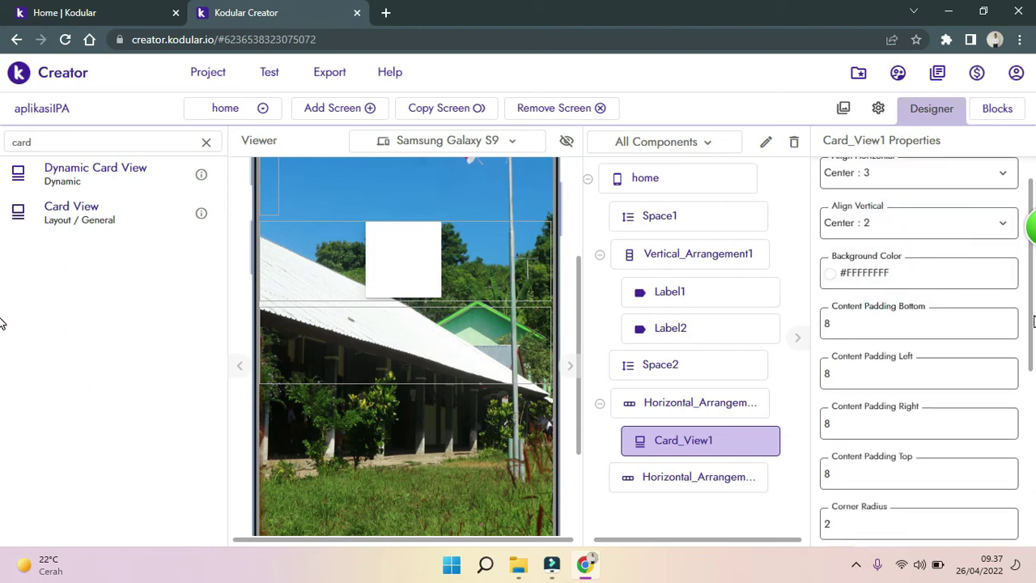
scroll(1033, 321, "up", 1)
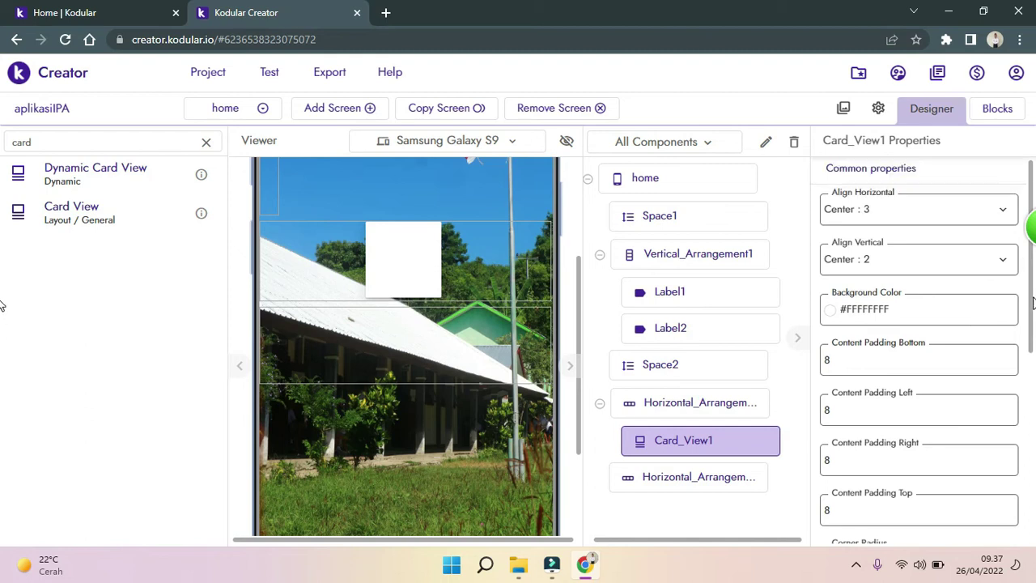
left_click(832, 315)
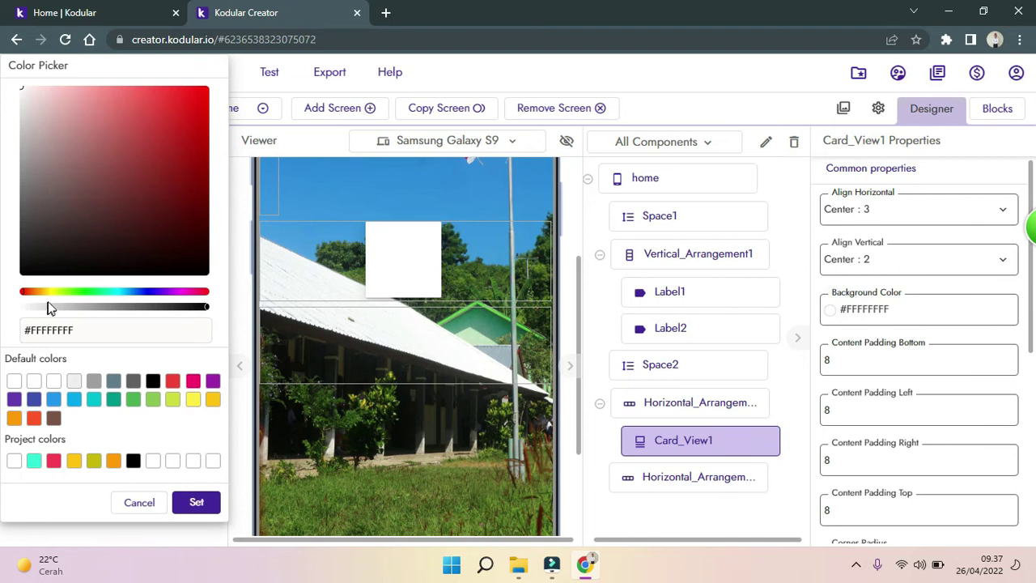
left_click(53, 292)
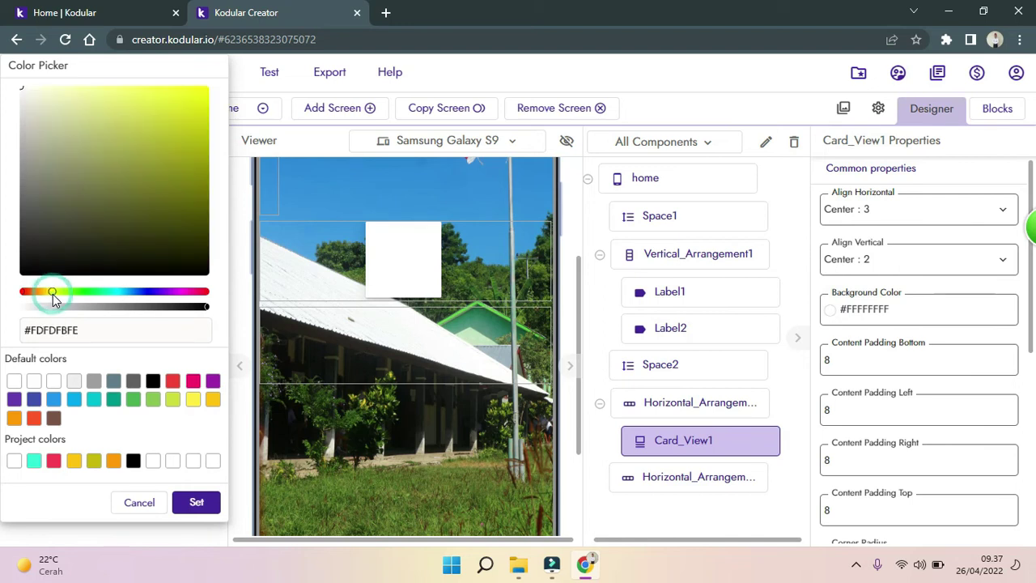
left_click(199, 95)
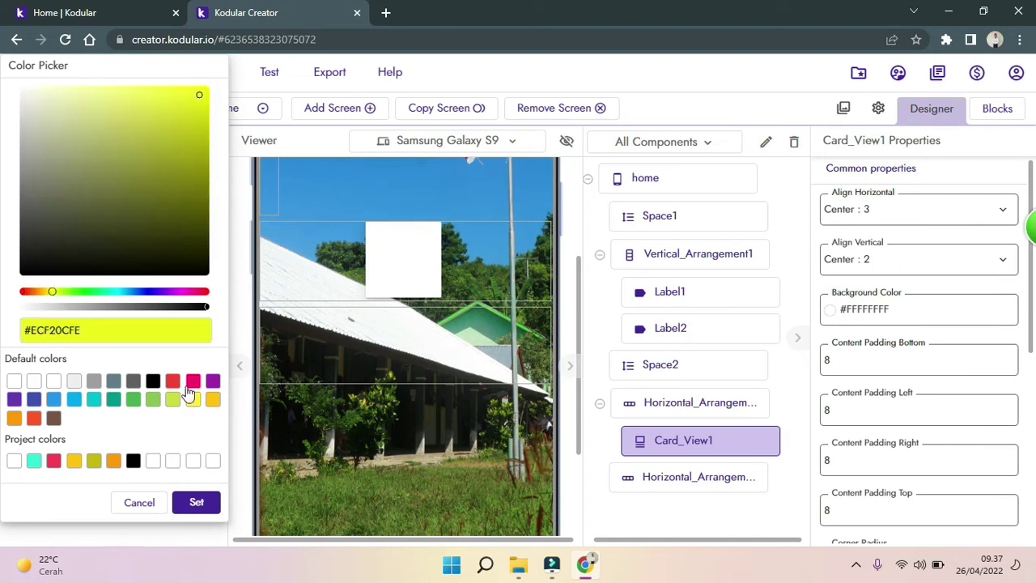
left_click(84, 88)
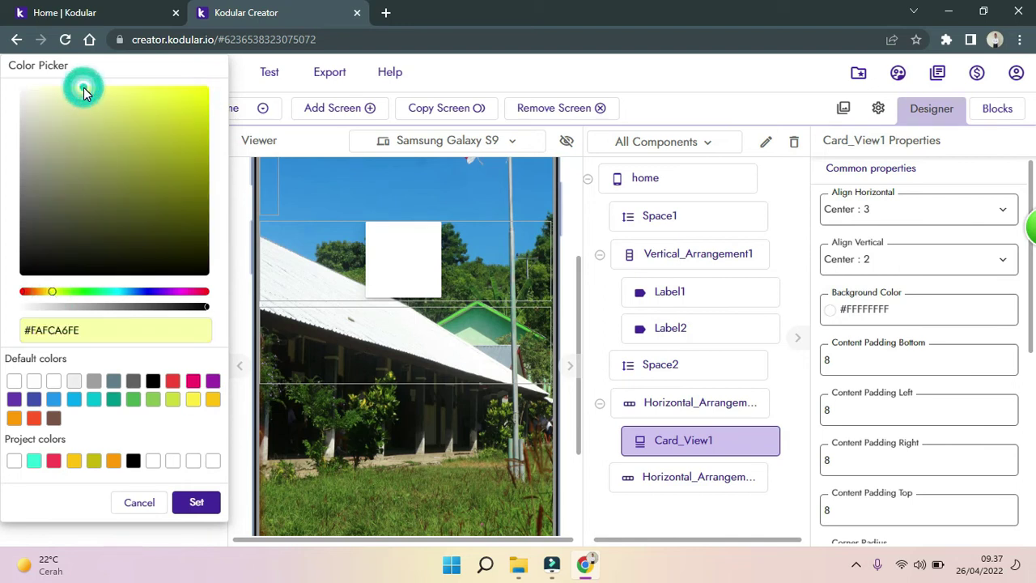
left_click(197, 502)
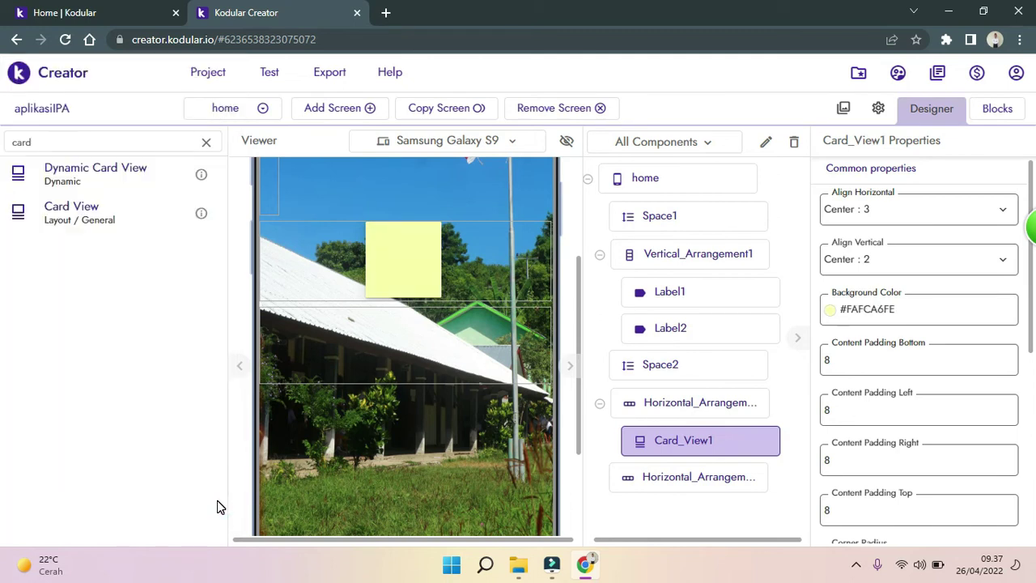
Set Card_View1's corner radius to 10 and its elevation to 3.
left_click_drag(1030, 333, 1030, 444)
left_click(857, 336)
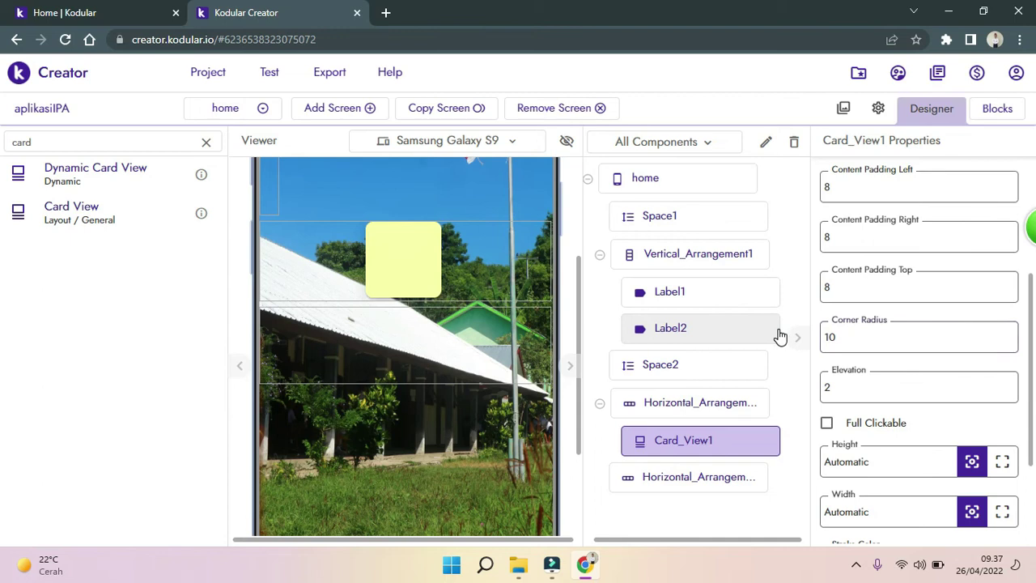
left_click(868, 392)
key("BackSpace")
type("3")
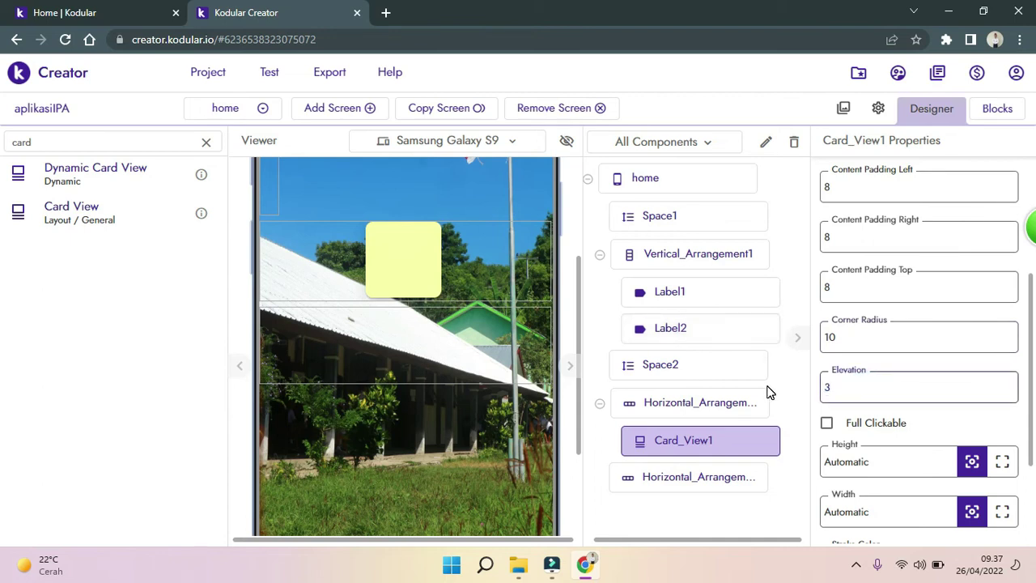
left_click(767, 392)
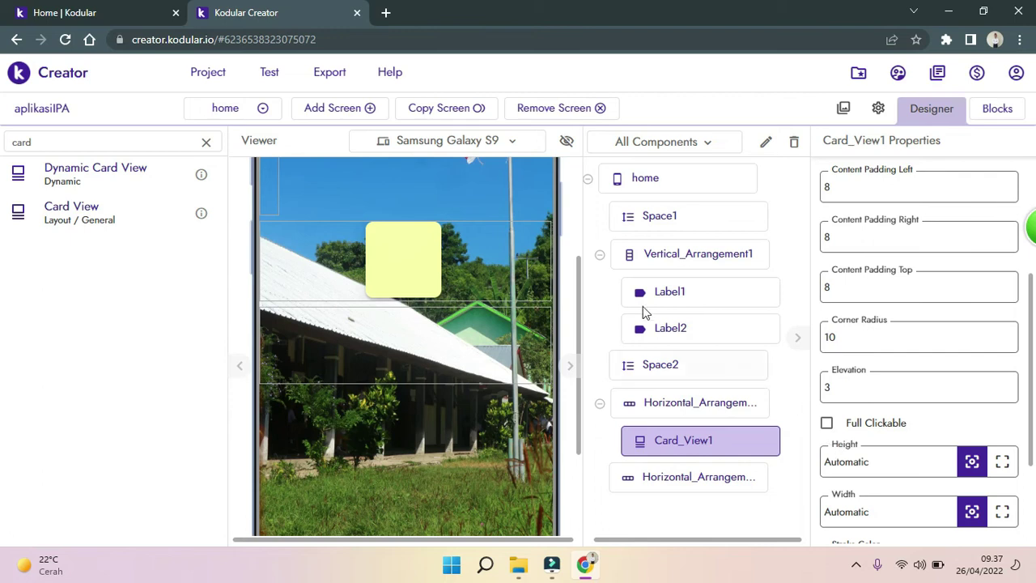
Make Card_View1 fully clickable and set both its height and width to 80px.
left_click(826, 423)
left_click_drag(902, 460, 778, 461)
type("80px")
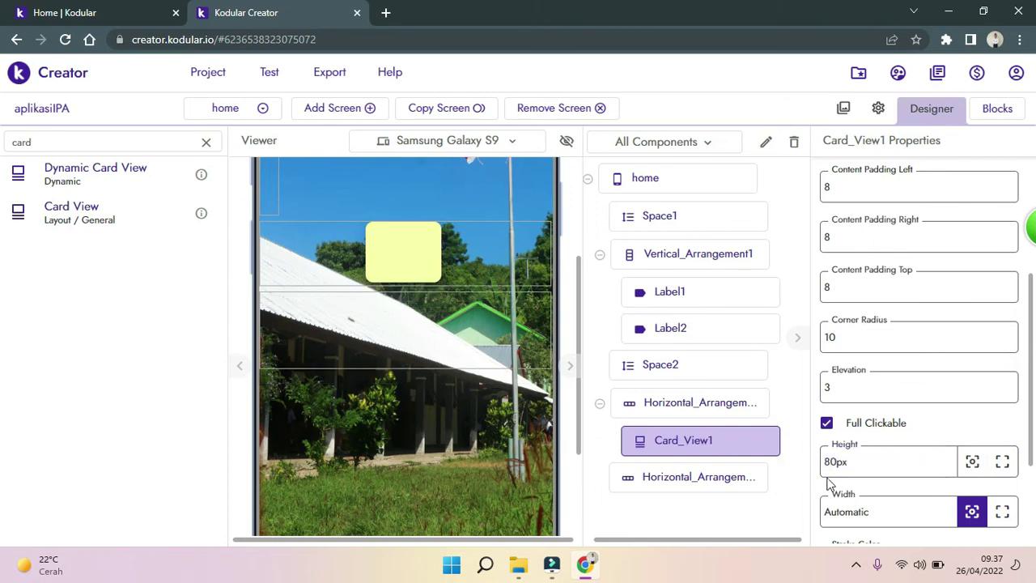
left_click_drag(883, 512, 769, 511)
type("80")
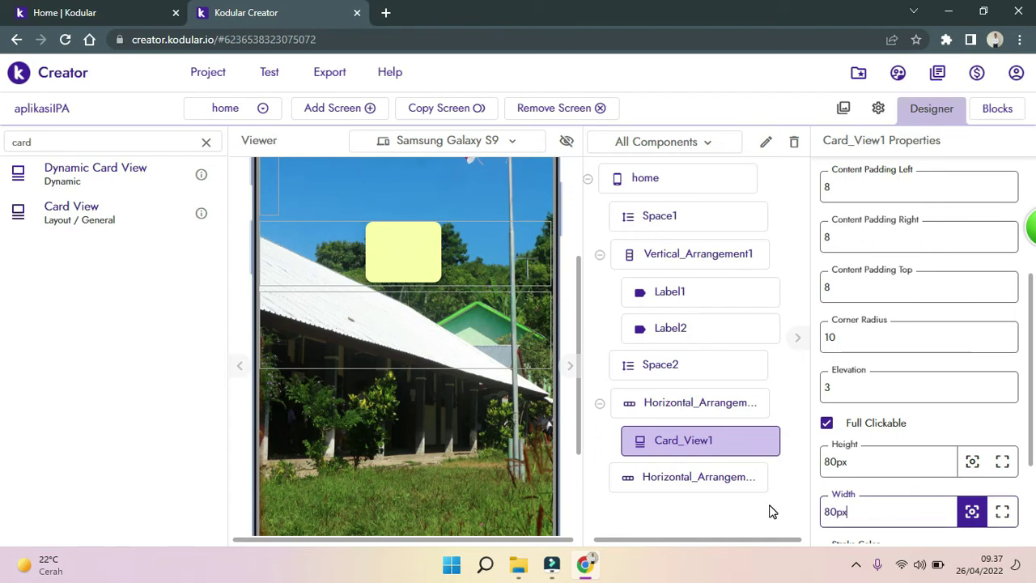
left_click(769, 512)
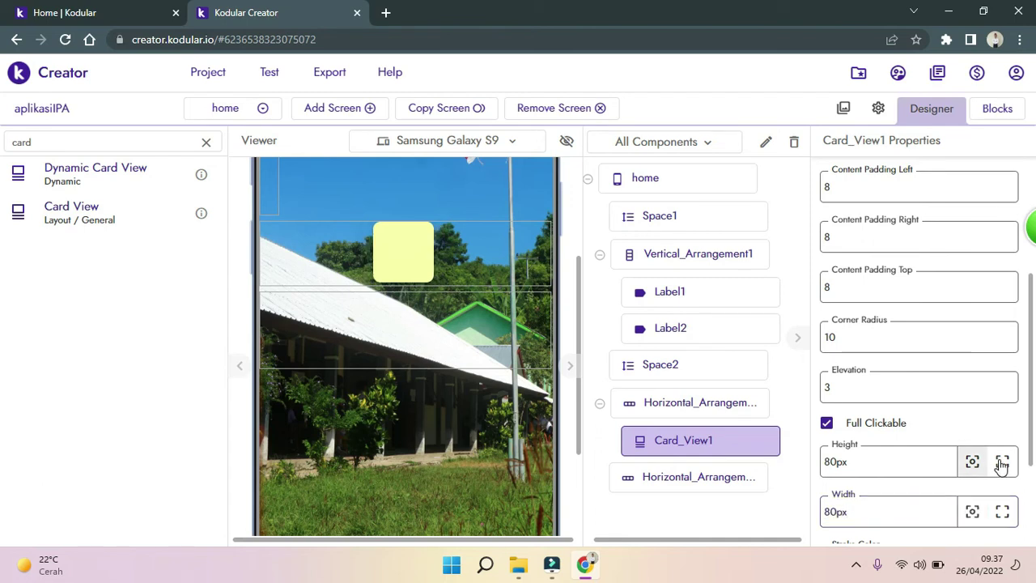
scroll(1033, 402, "down", 2)
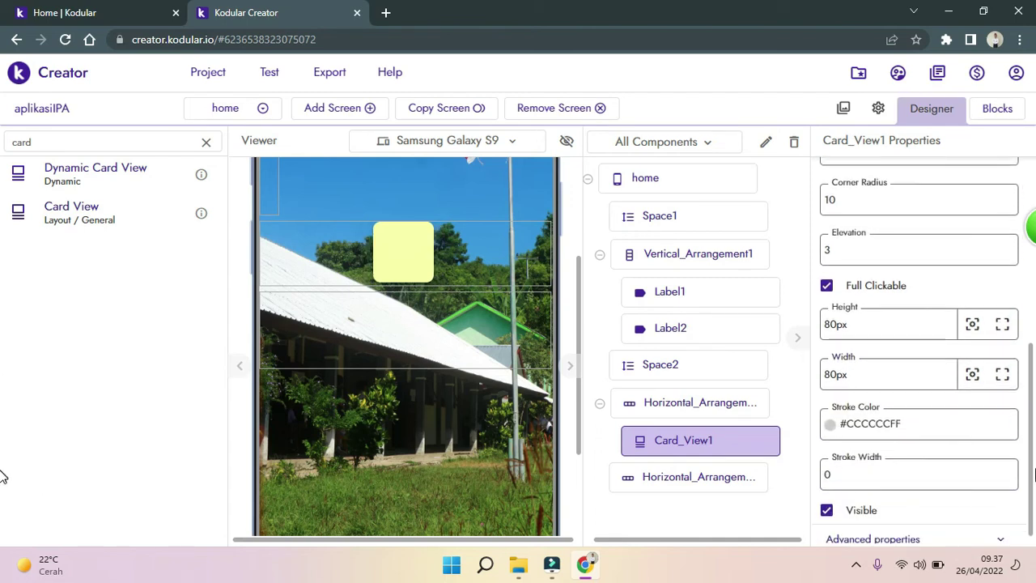
scroll(1033, 486, "up", 3)
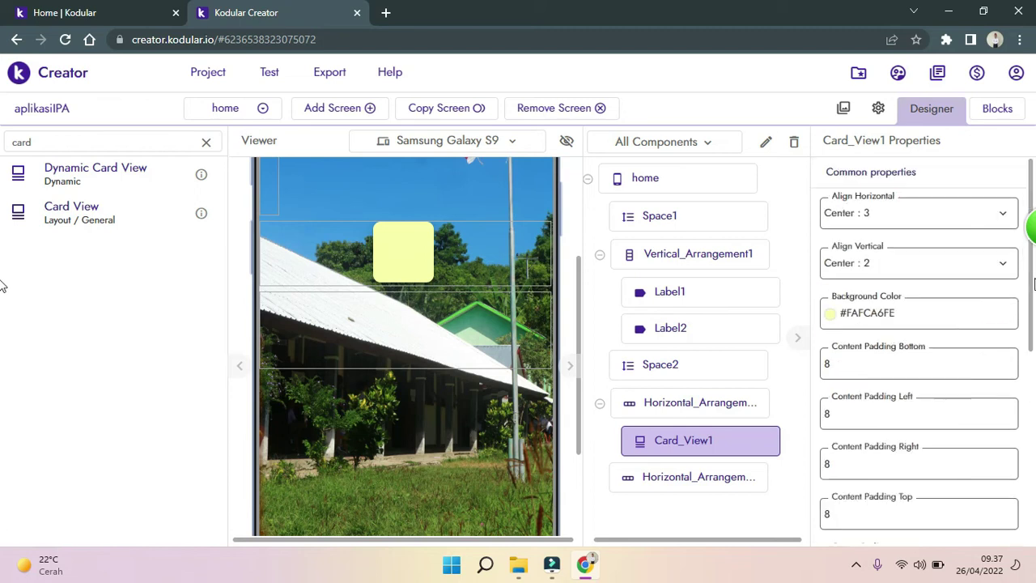
Search the components for "image" and place an Image inside Card_View1.
left_click(421, 230)
left_click(185, 146)
key("BackSpace")
left_click(163, 143)
type("i")
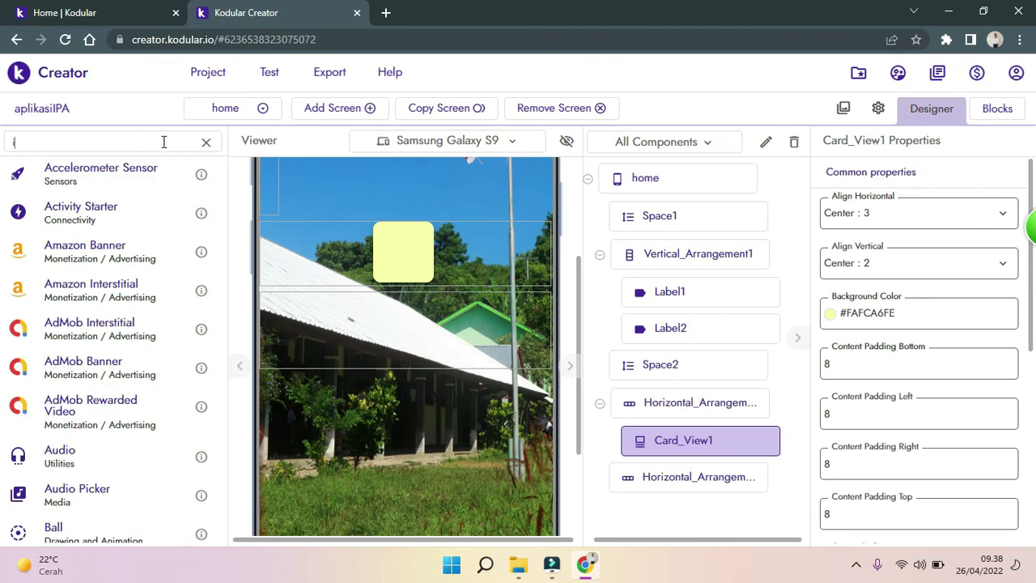
type("mah")
key("BackSpace")
type("g")
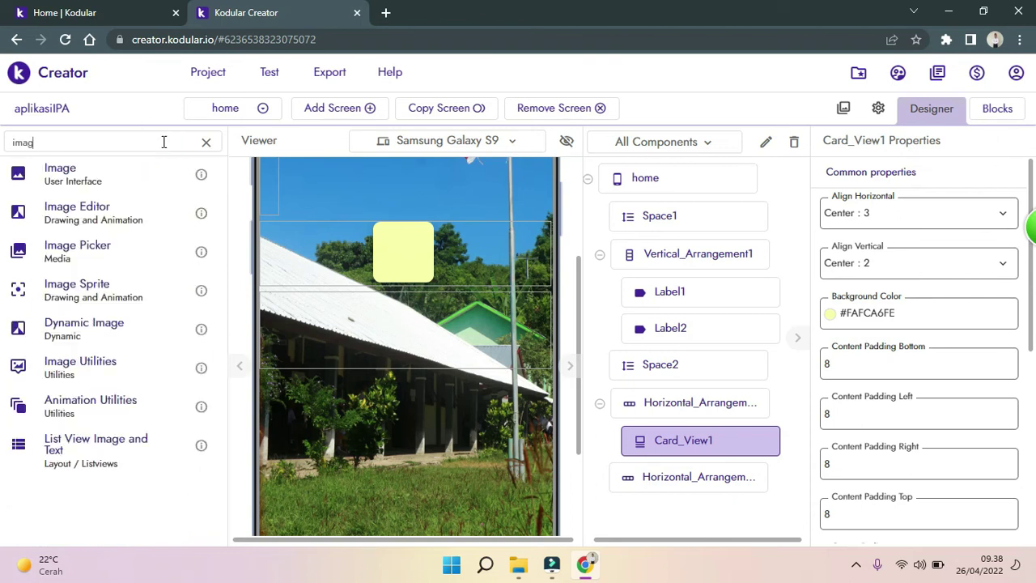
type("e")
left_click_drag(99, 182, 381, 262)
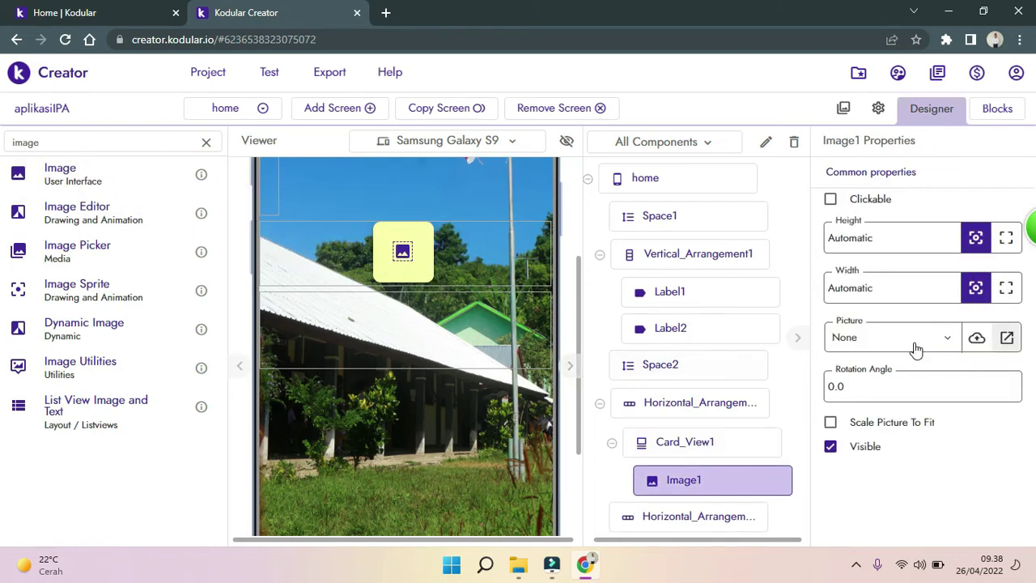
Delete ipa.png from the project assets and upload the ipa image again from the ASET APP folder.
left_click(975, 338)
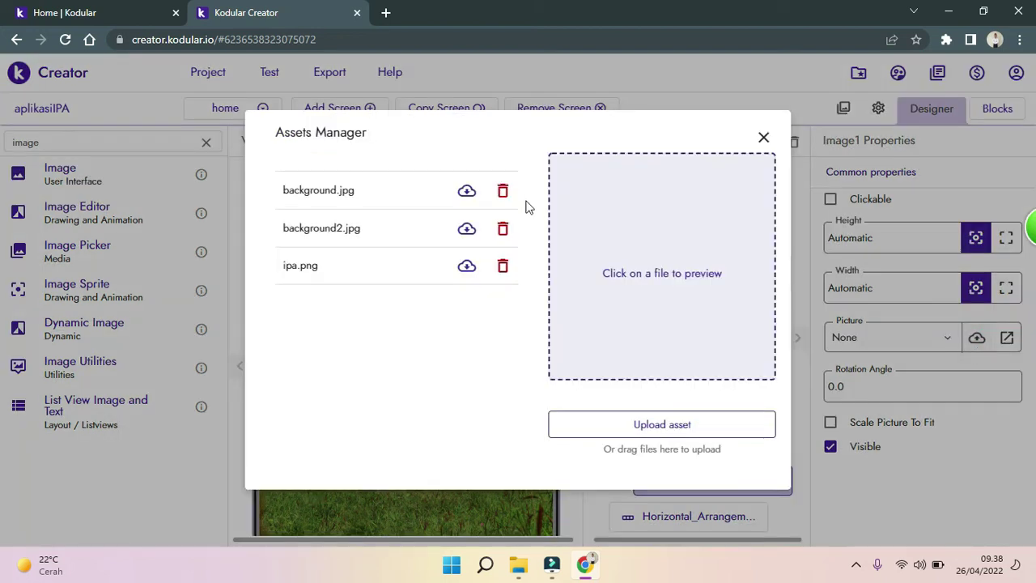
left_click(502, 267)
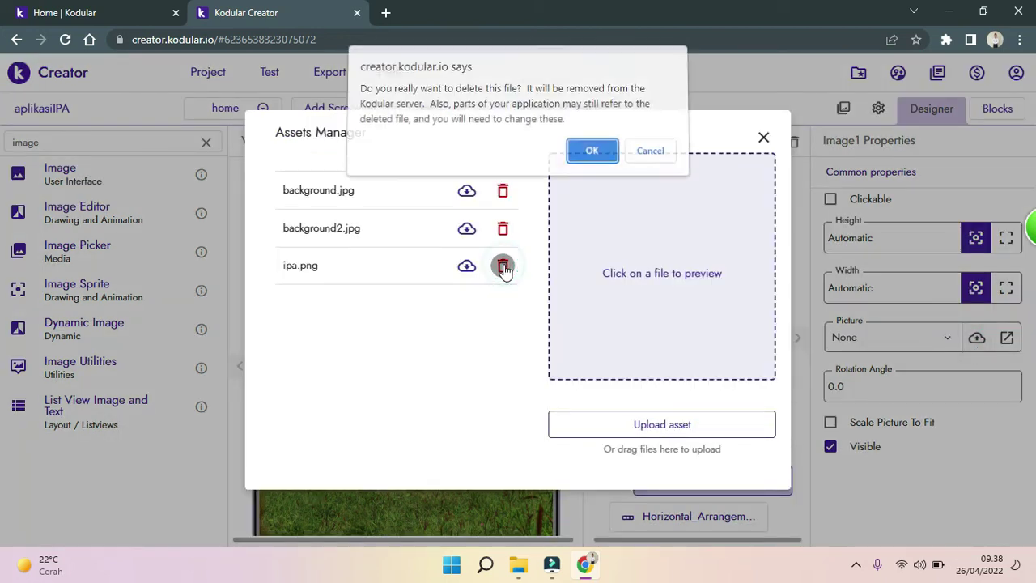
left_click(609, 159)
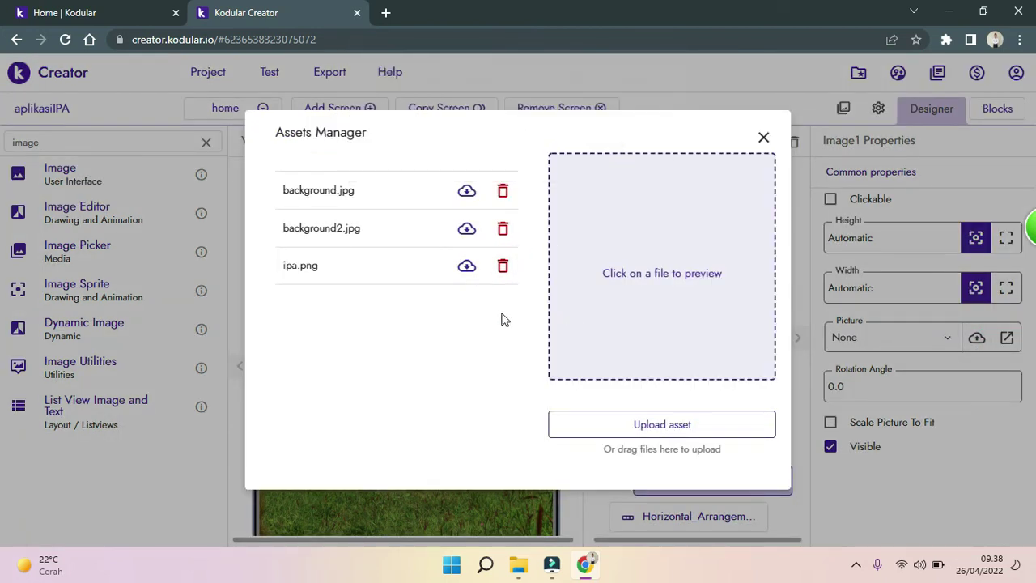
left_click(633, 423)
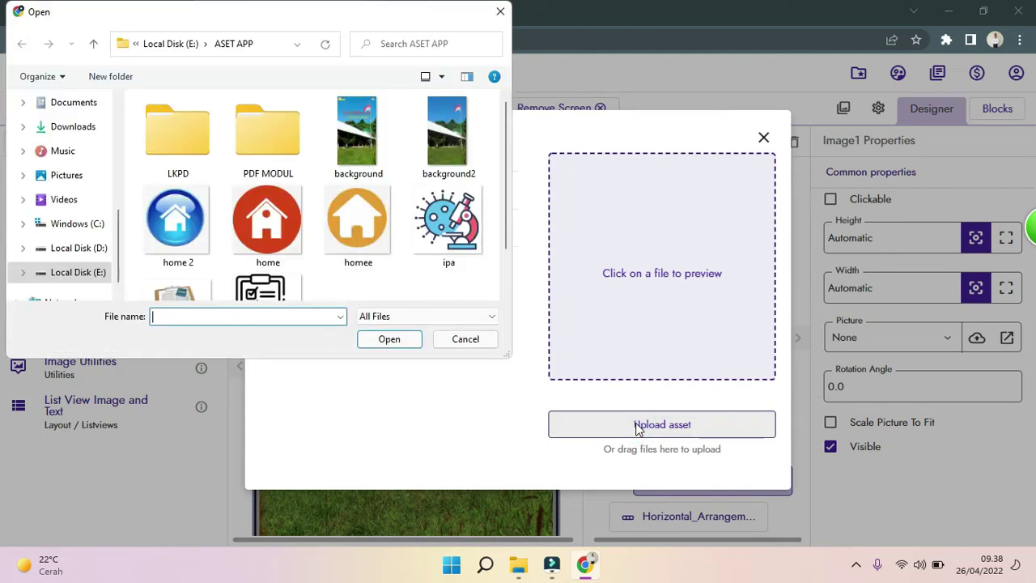
left_click_drag(504, 162, 518, 219)
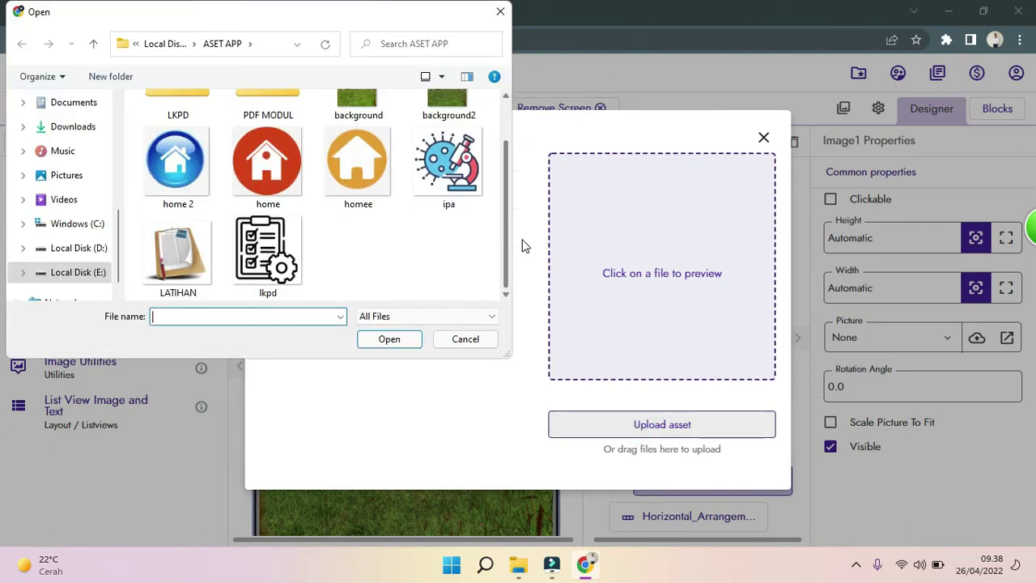
left_click(485, 185)
left_click(389, 342)
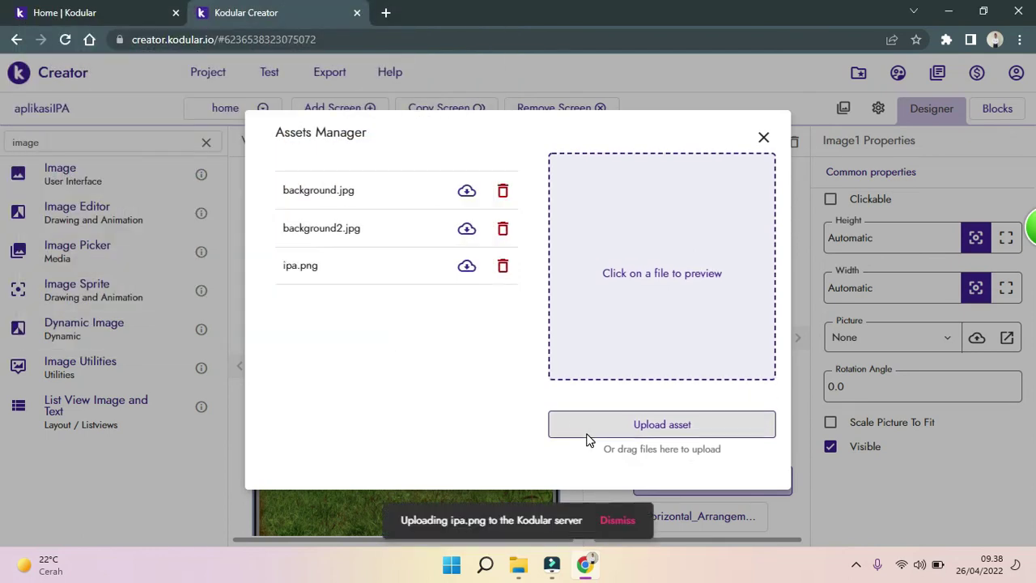
left_click(321, 265)
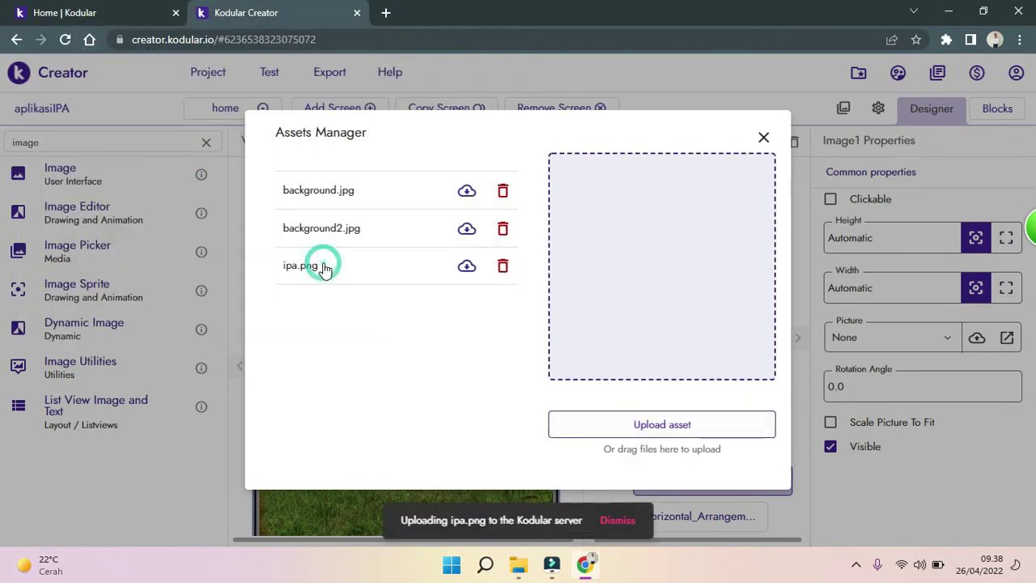
left_click(764, 139)
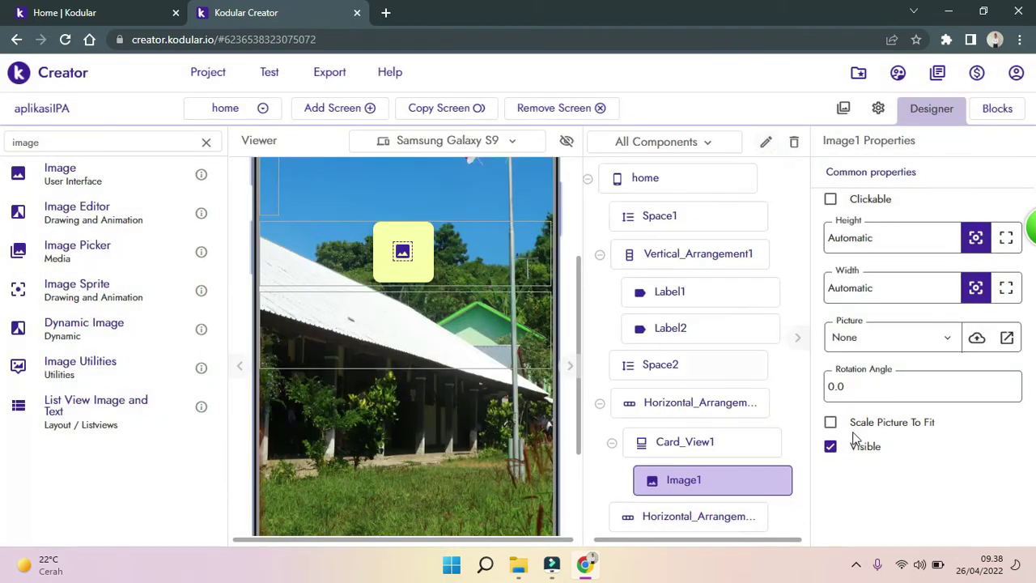
Set Image1's picture to ipa.png and make its height and width fill the parent.
left_click(928, 340)
left_click(885, 451)
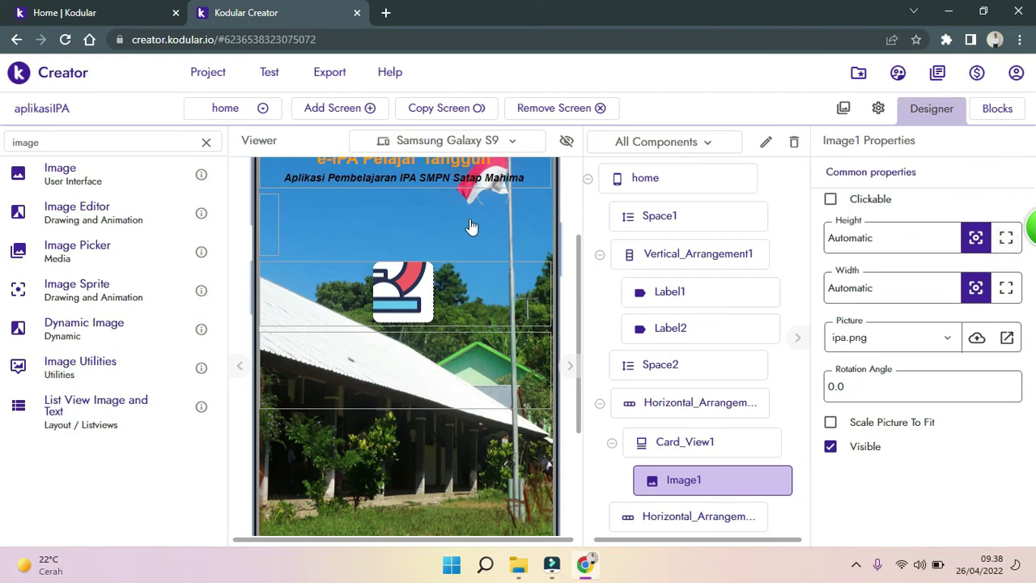
left_click(1005, 239)
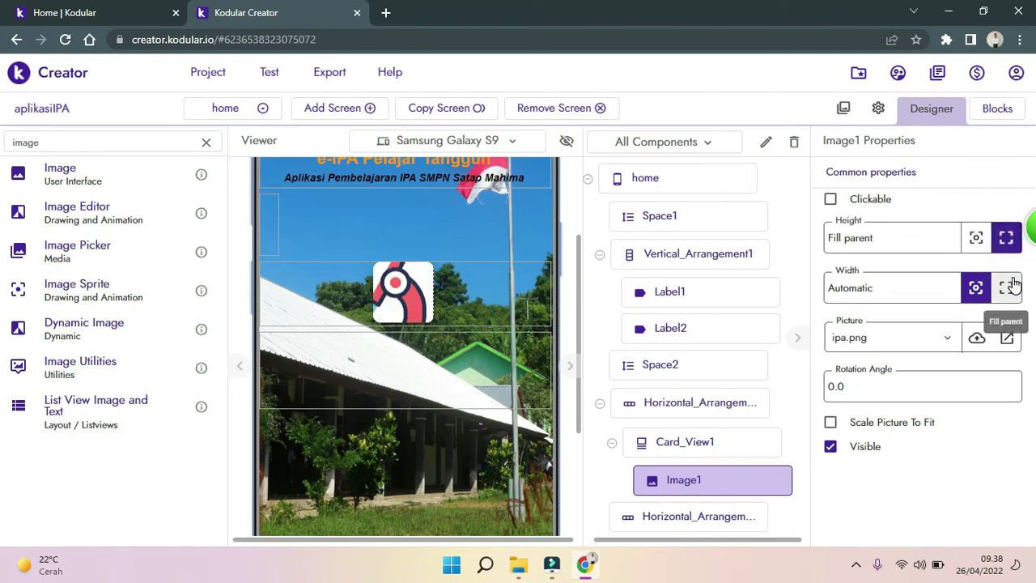
left_click(1008, 286)
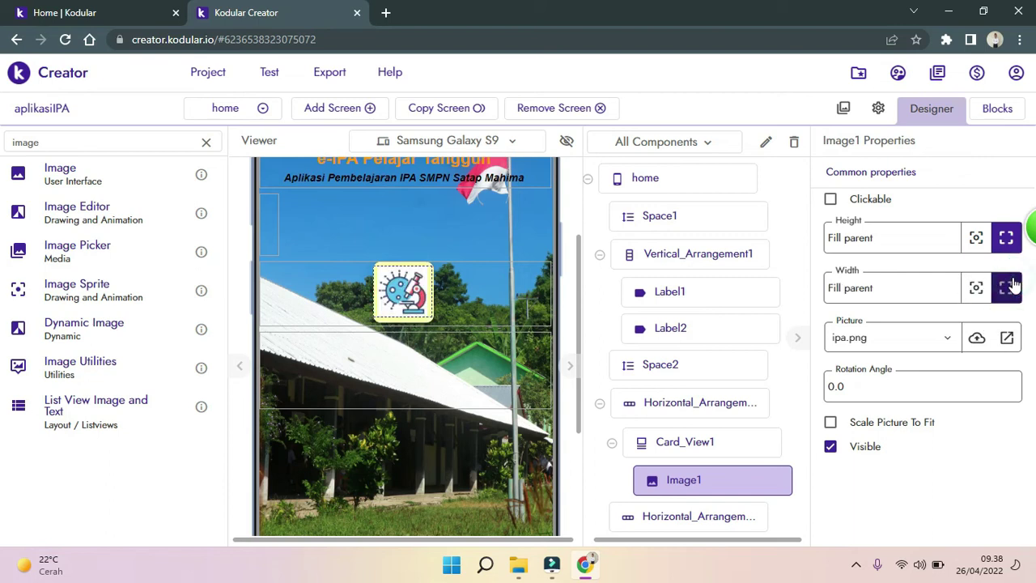
left_click(489, 344)
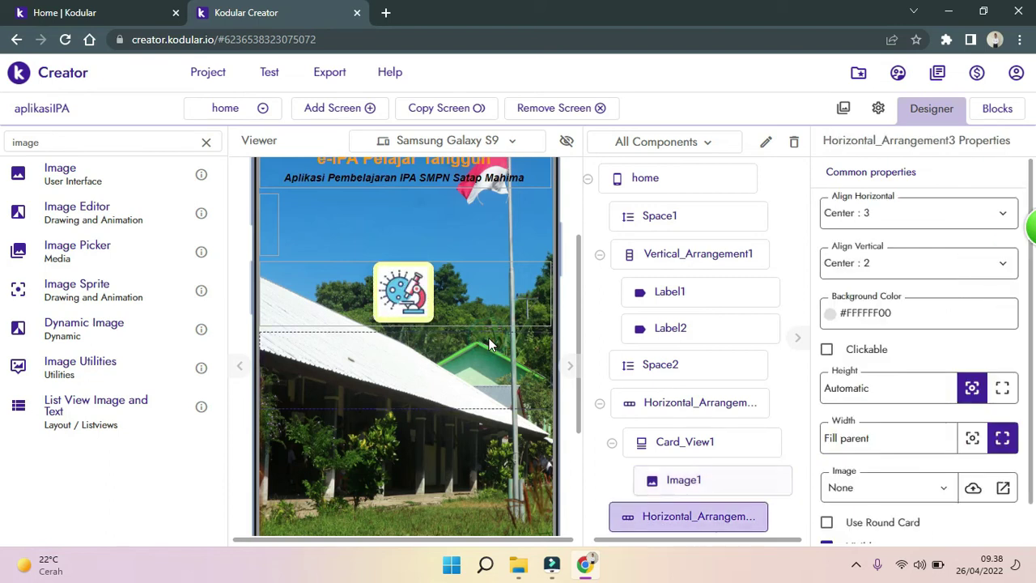
Change Card_View1's background color to white, #FFFFFFFF.
left_click(431, 308)
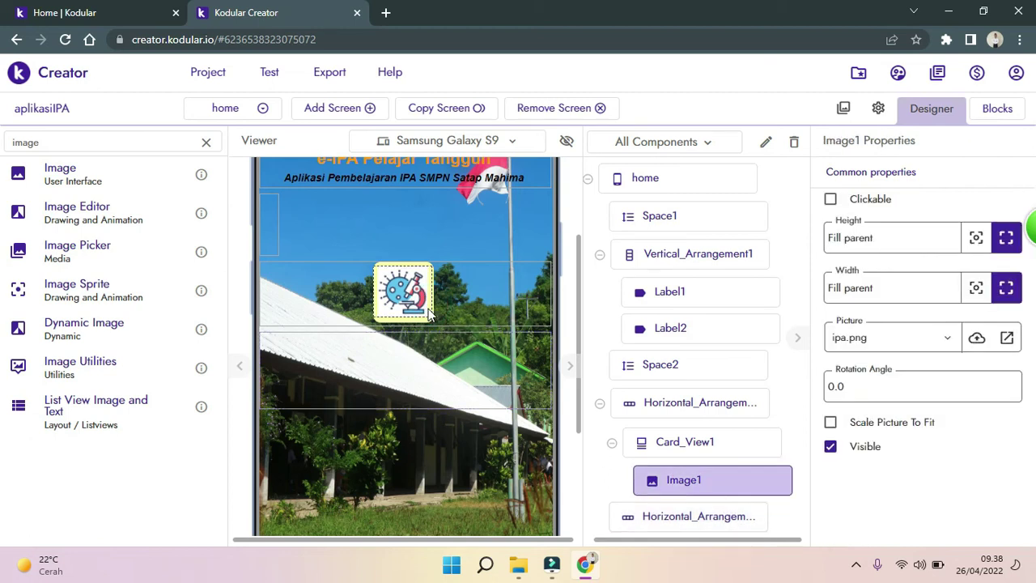
left_click(423, 318)
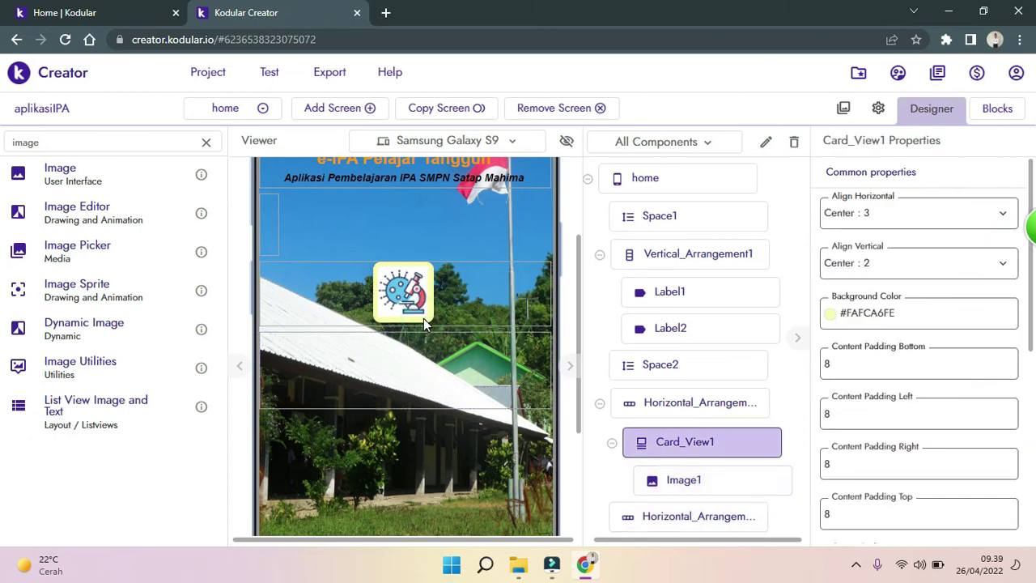
left_click(823, 324)
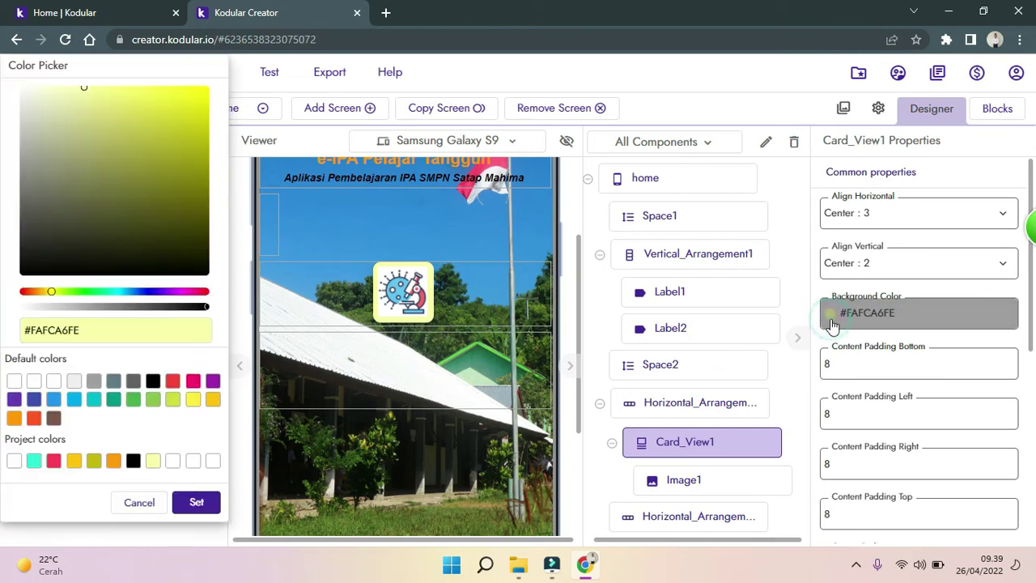
left_click(14, 381)
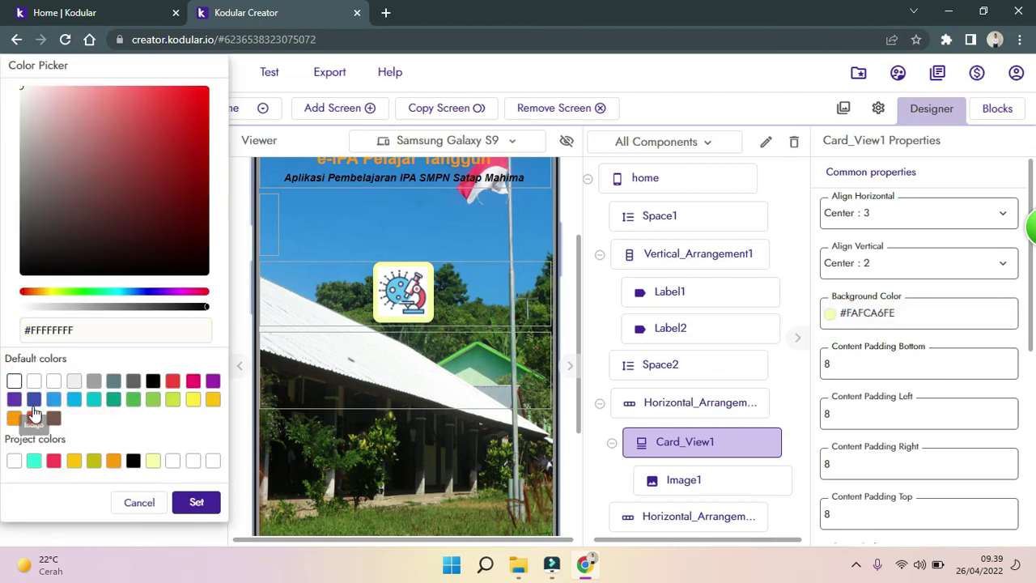
left_click(197, 504)
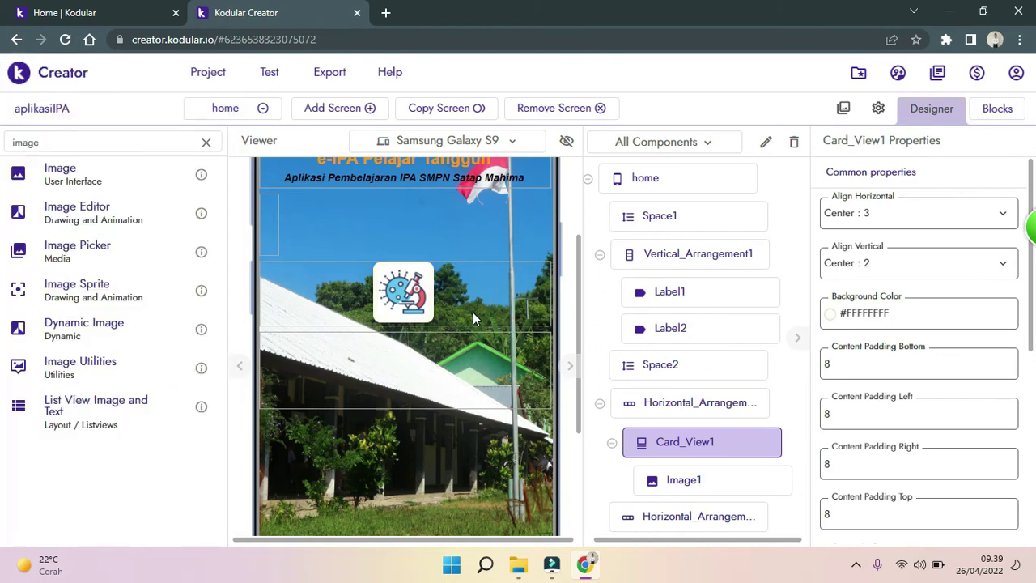
left_click(473, 312)
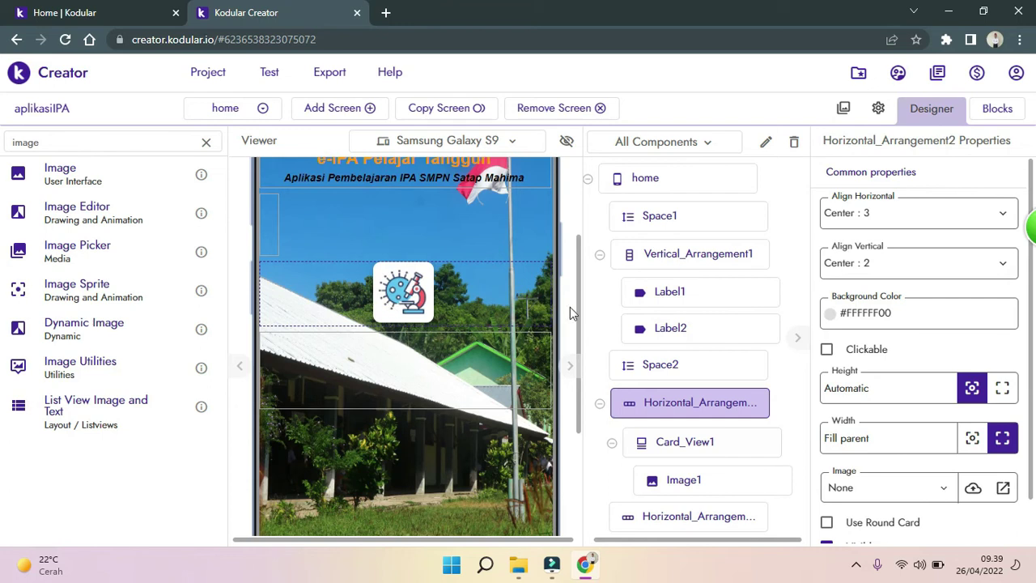
Search the components for "label", place a Label below Image1 inside Card_View1, and make its font bold.
left_click_drag(581, 305, 583, 286)
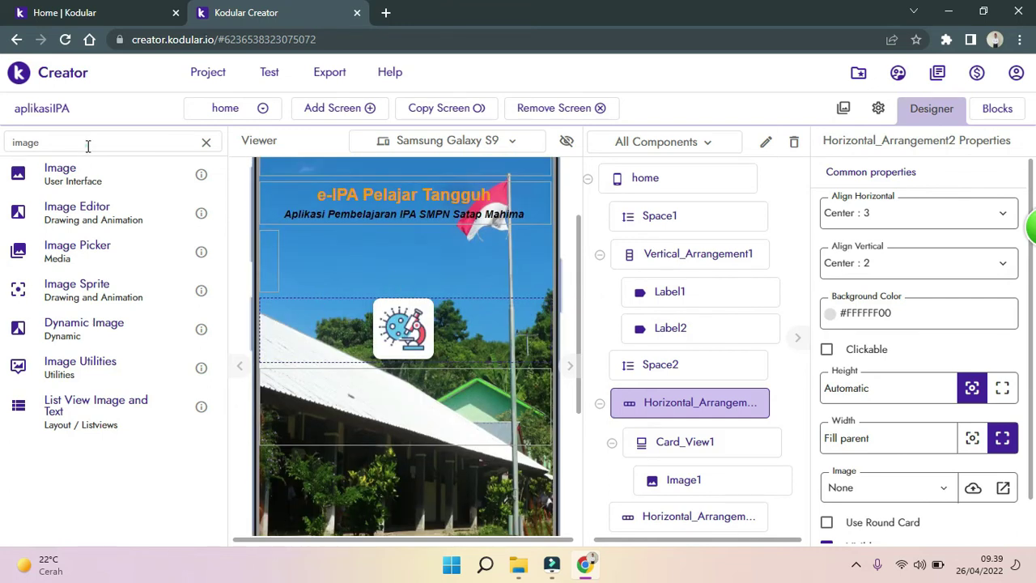
left_click_drag(87, 146, 13, 145)
key("BackSpace")
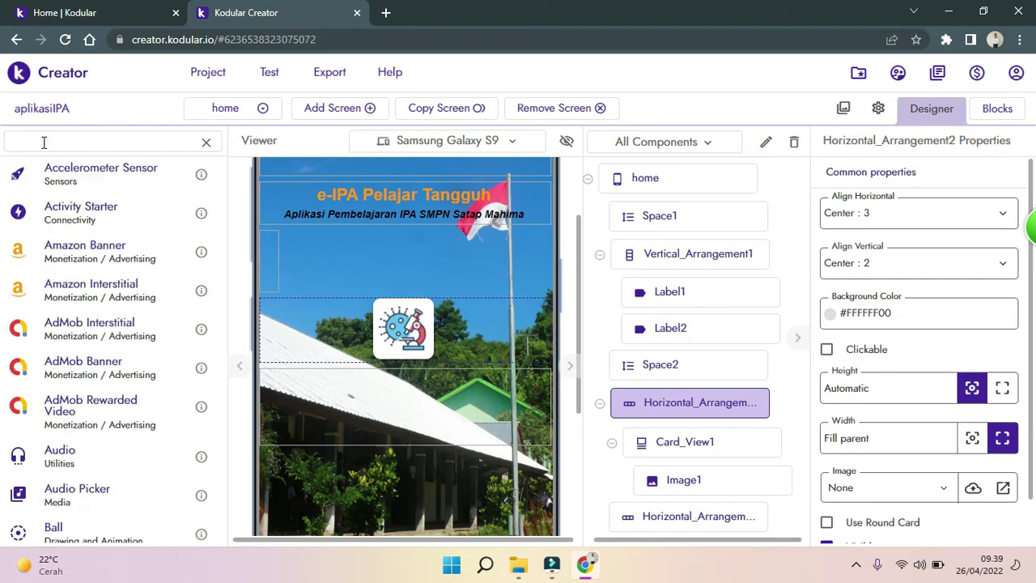
type("lab")
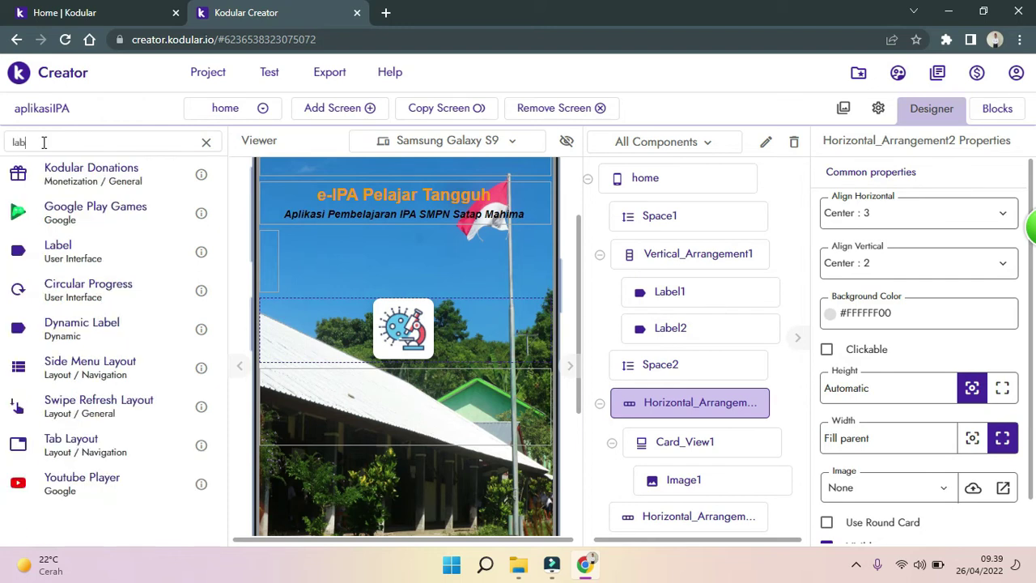
type("el")
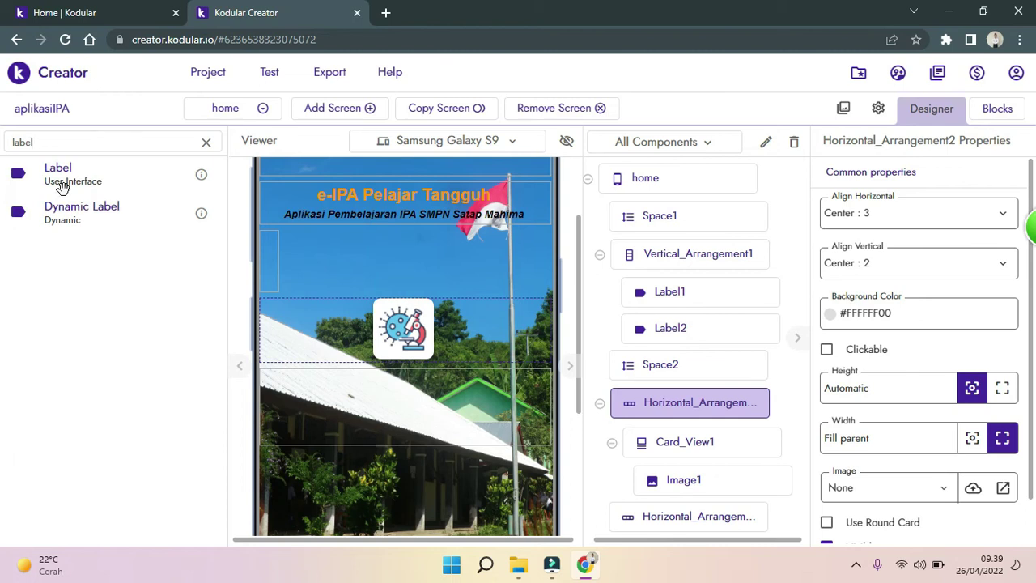
left_click_drag(62, 185, 392, 350)
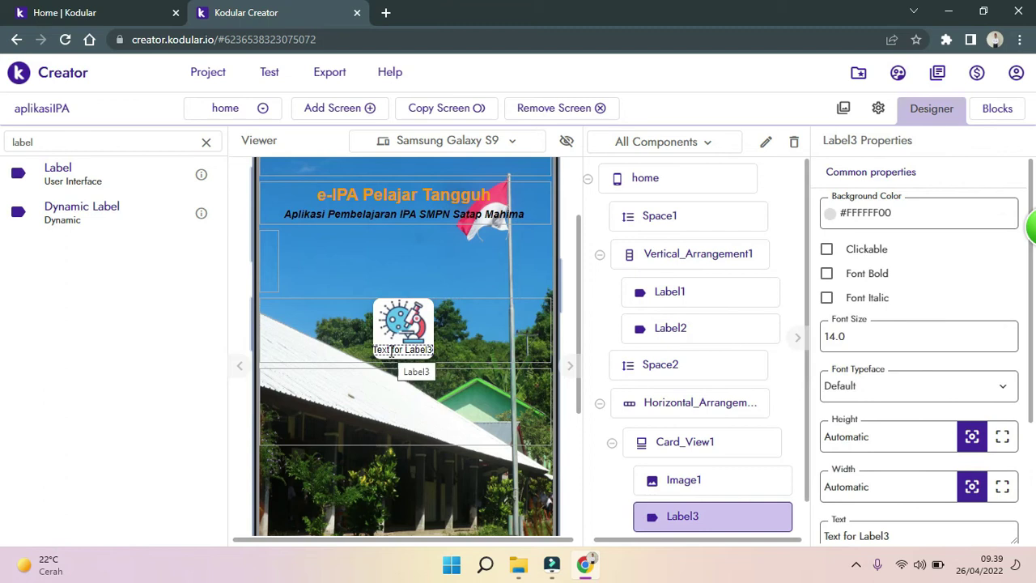
left_click(826, 273)
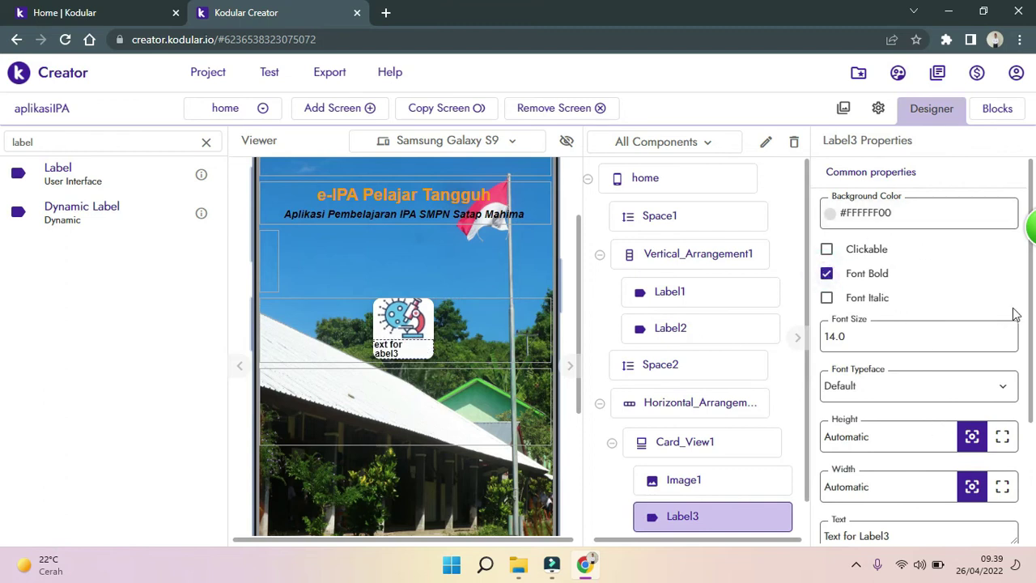
Set Label3's font size to 10 and its typeface to Sans Serif.
double_click(907, 343)
type("10")
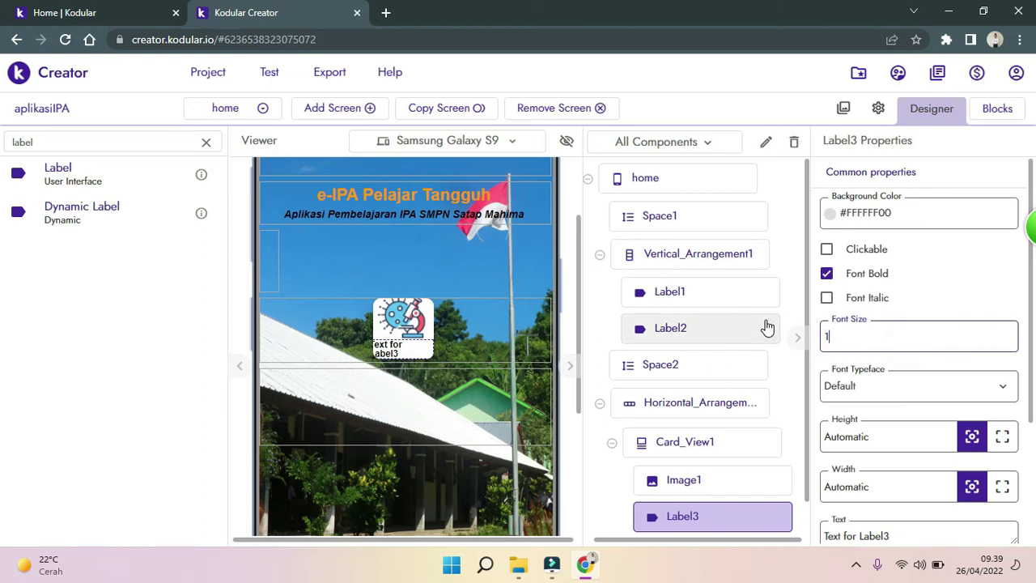
left_click(982, 389)
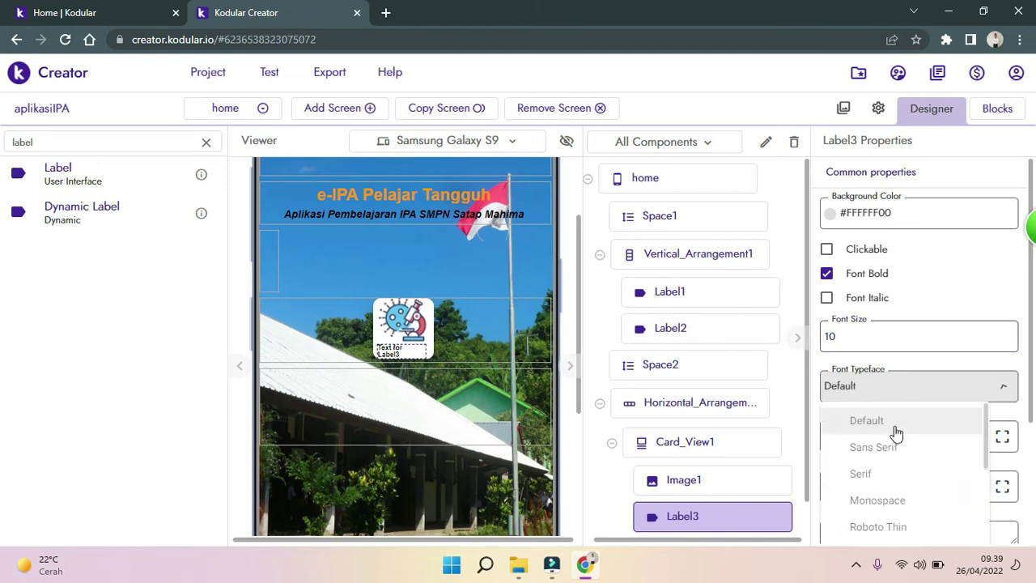
left_click(894, 441)
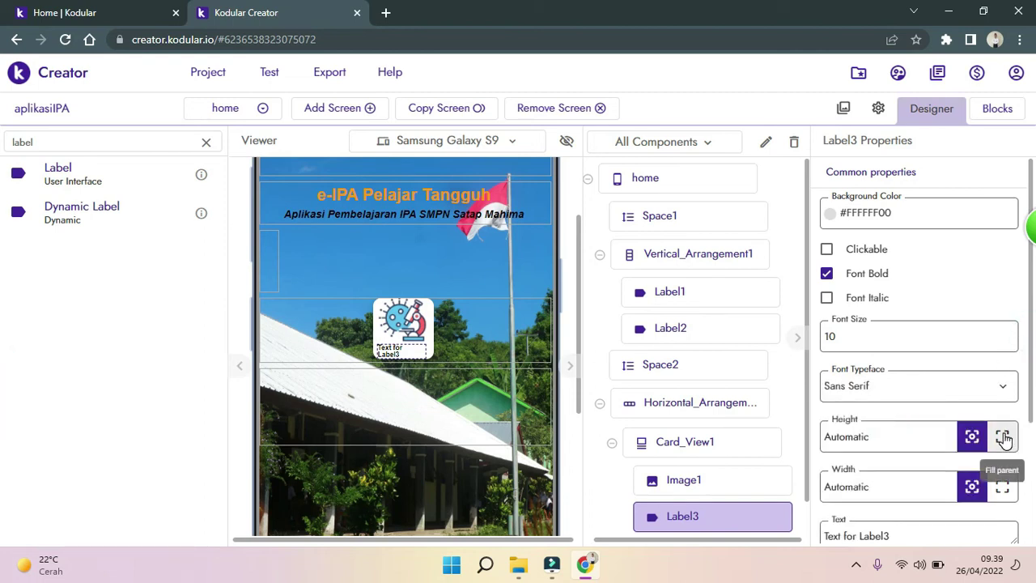
Make Label3's width fill the parent and center its text alignment.
left_click(1002, 488)
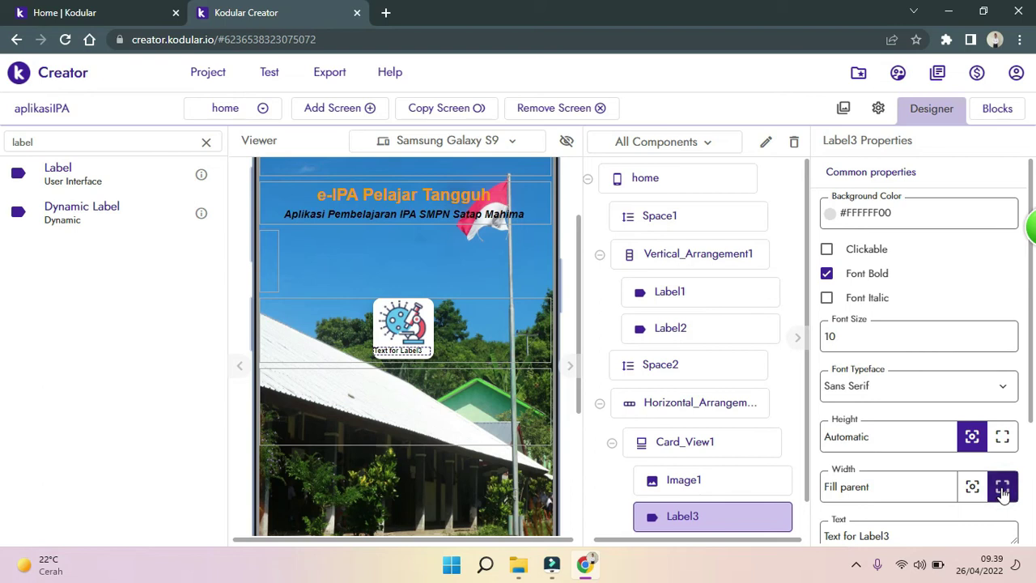
scroll(1028, 405, "down", 2)
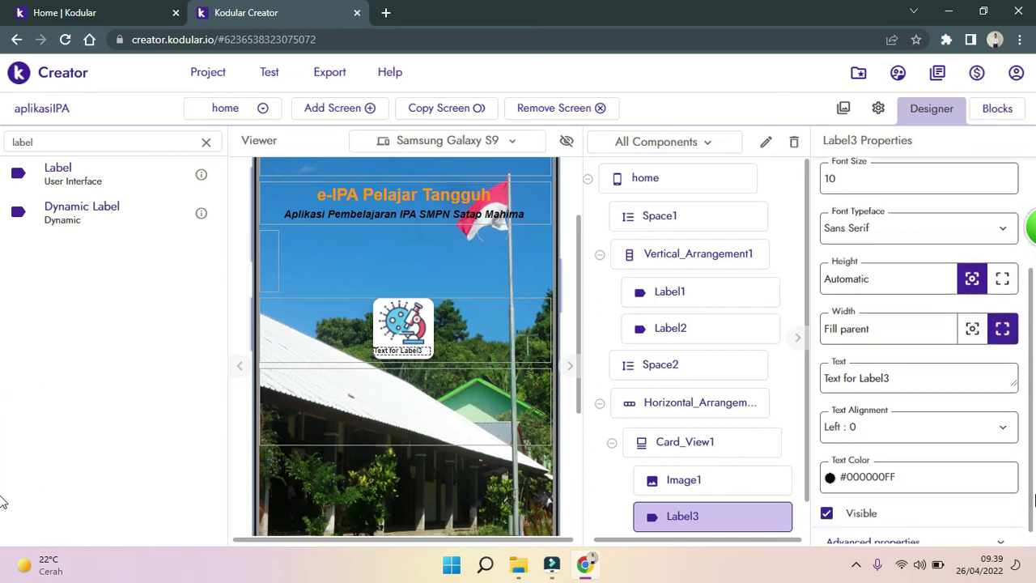
left_click(982, 432)
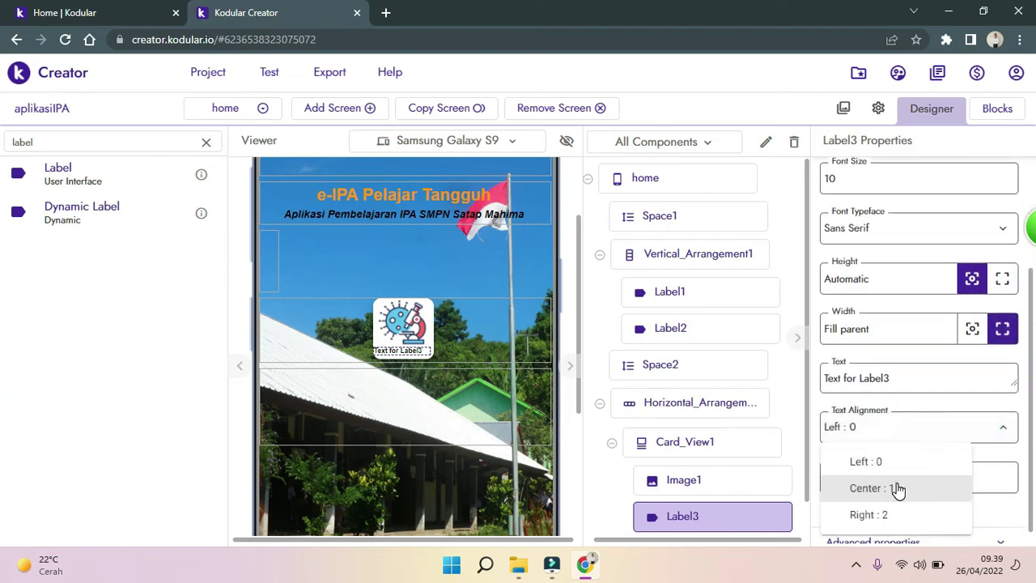
left_click(897, 489)
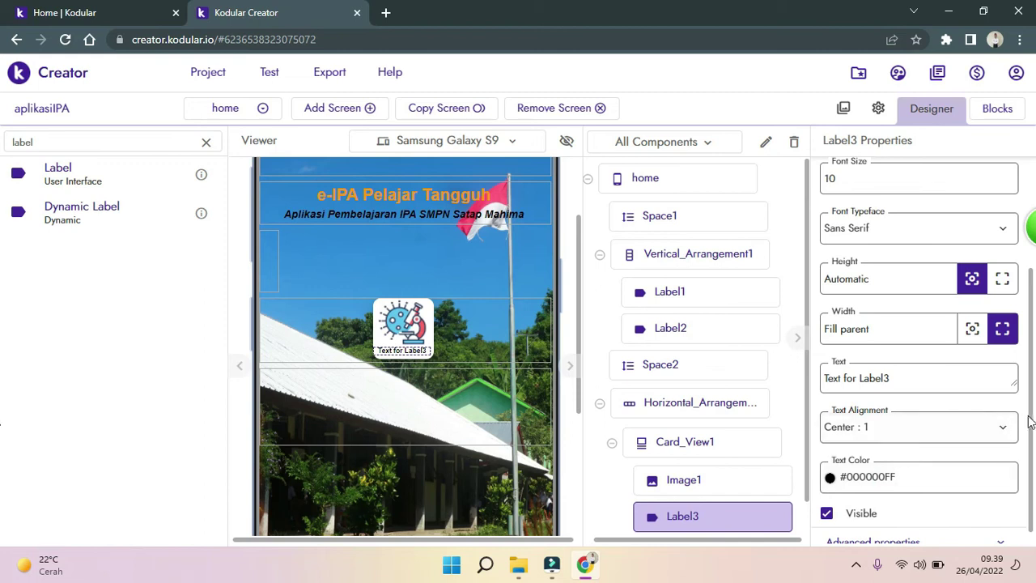
Replace Label3's text with "e-Modul kelas 7".
scroll(1030, 420, "down", 1)
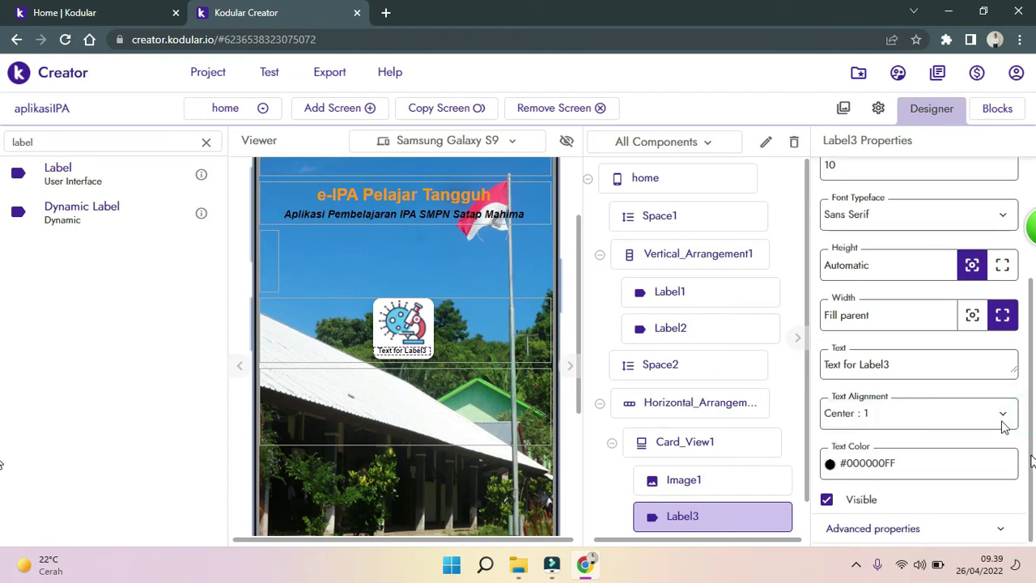
triple_click(927, 365)
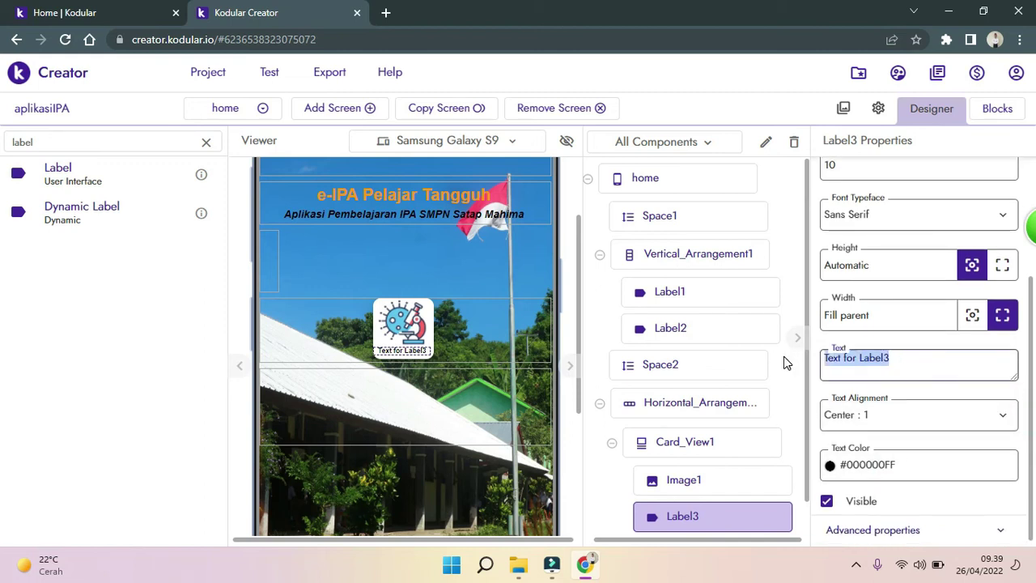
type("E")
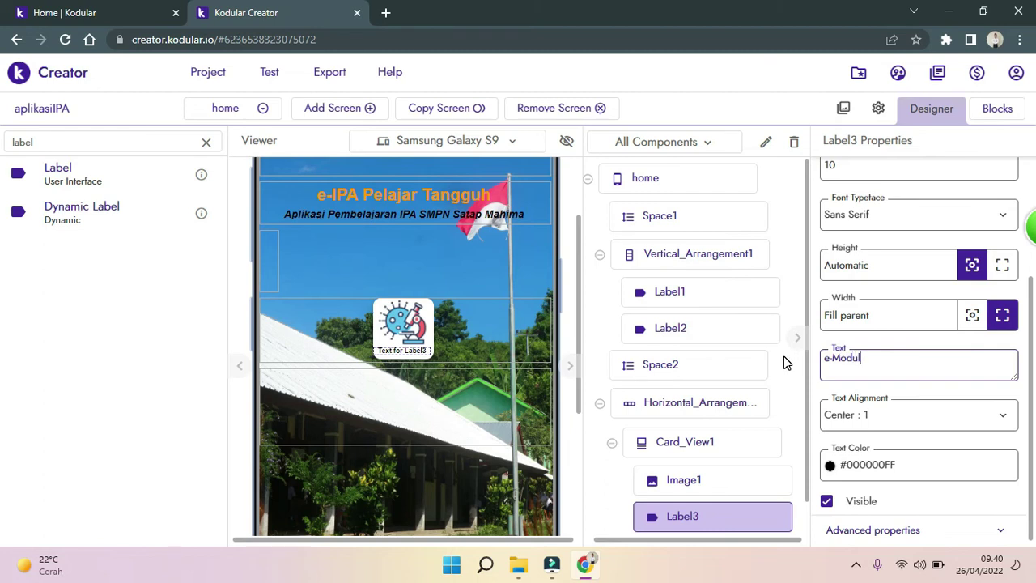
type("kelas 7")
left_click(777, 377)
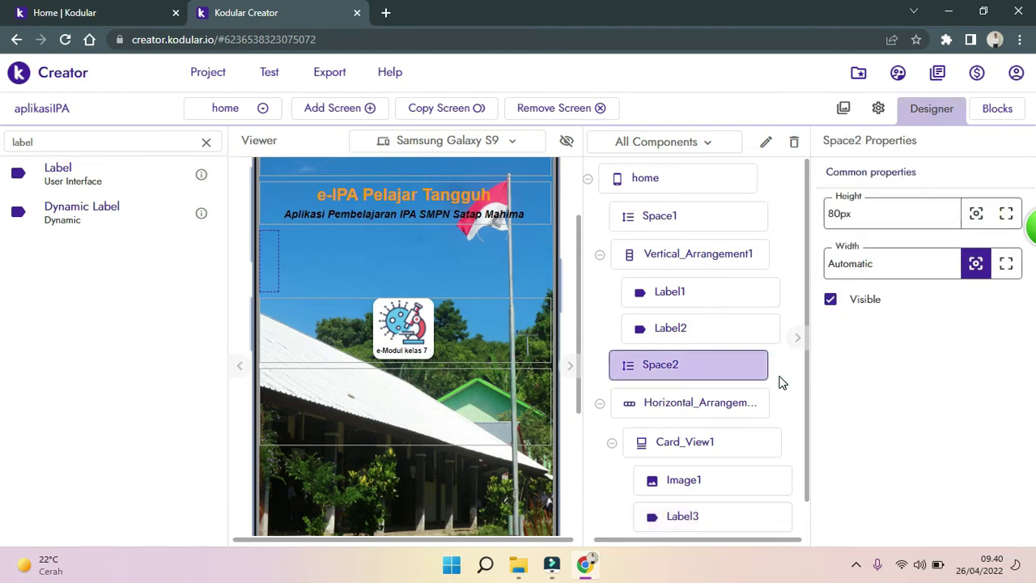
Try making Label3's height fill the parent and set it back to automatic.
left_click(422, 350)
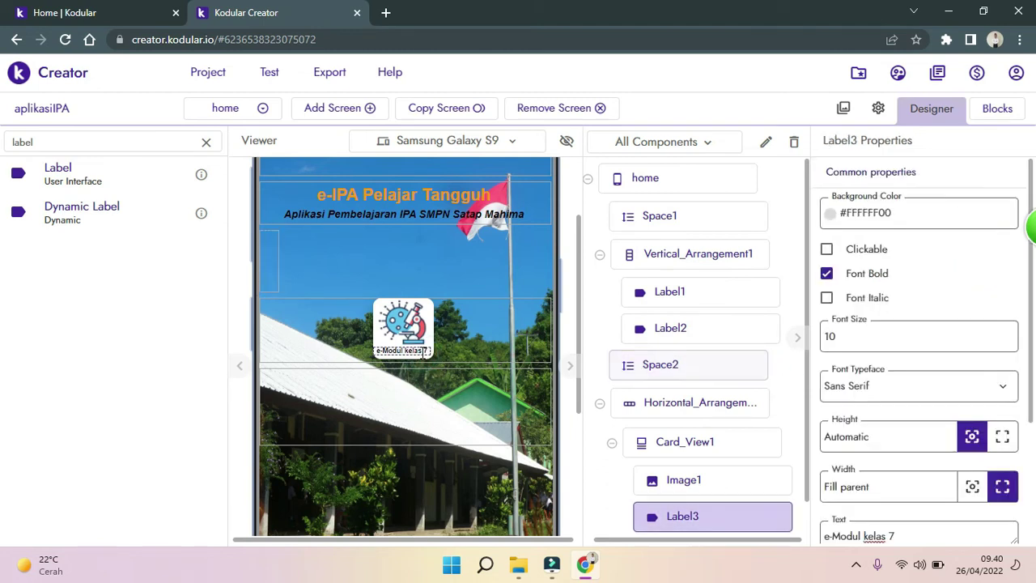
left_click(1002, 438)
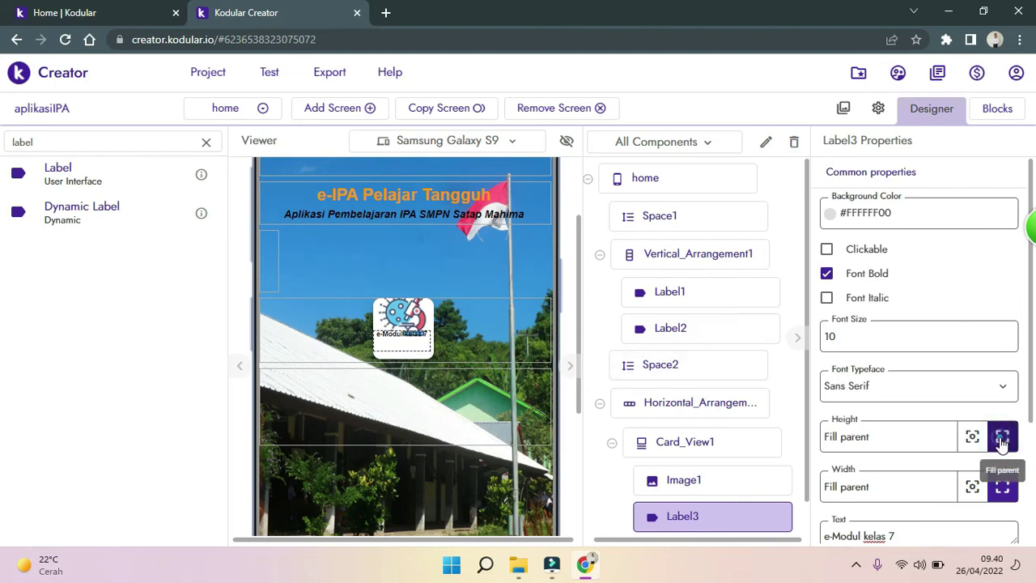
left_click(972, 437)
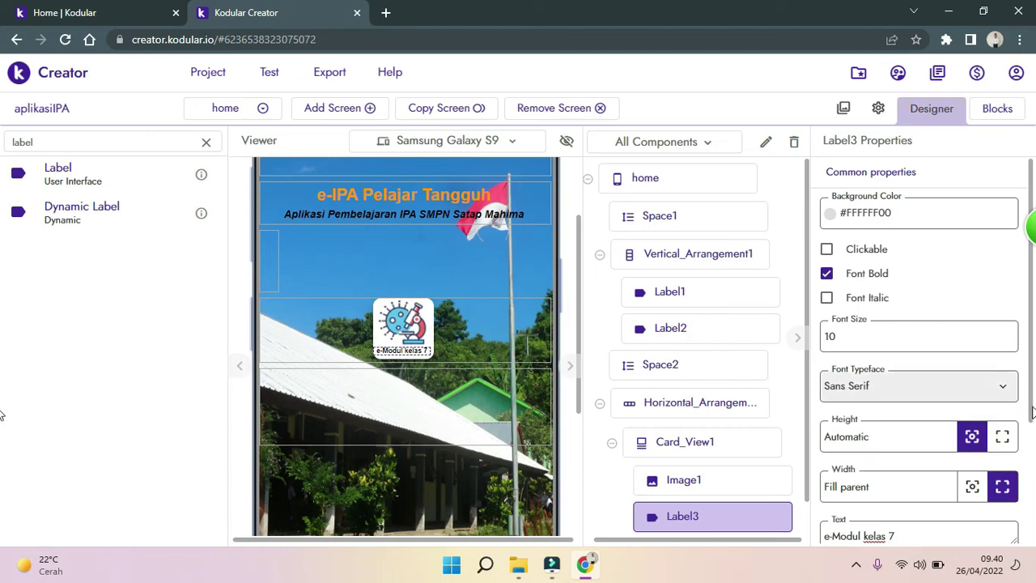
left_click_drag(1032, 413, 1033, 502)
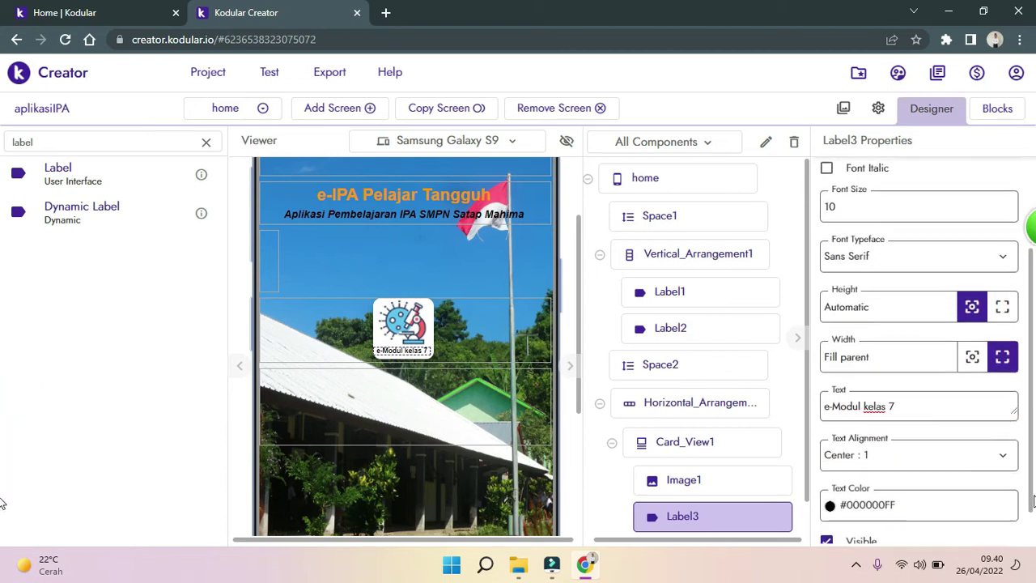
left_click(956, 443)
left_click(907, 505)
Make the width of Space2 fill the parent.
left_click(593, 365)
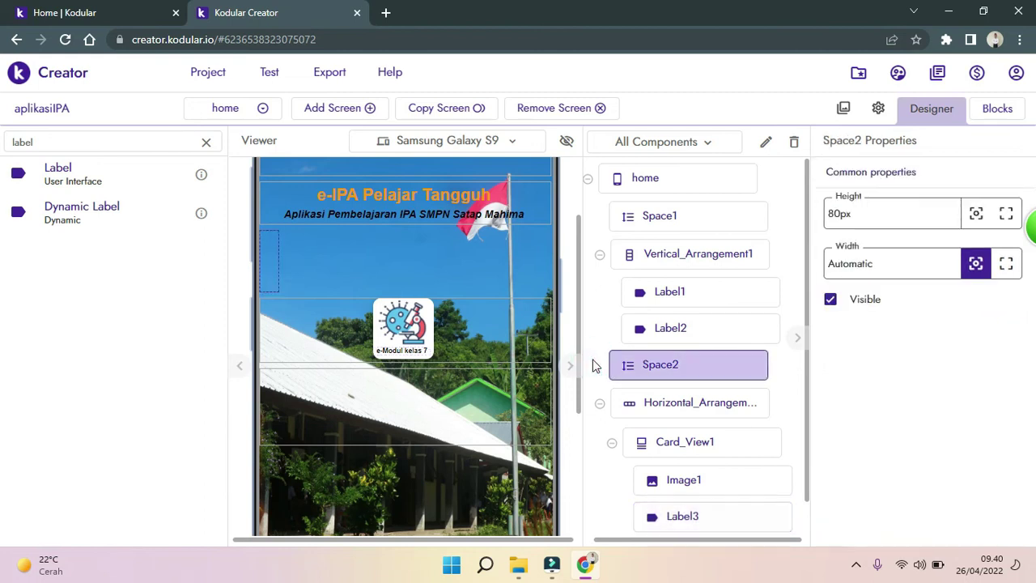
left_click(407, 328)
left_click(280, 247)
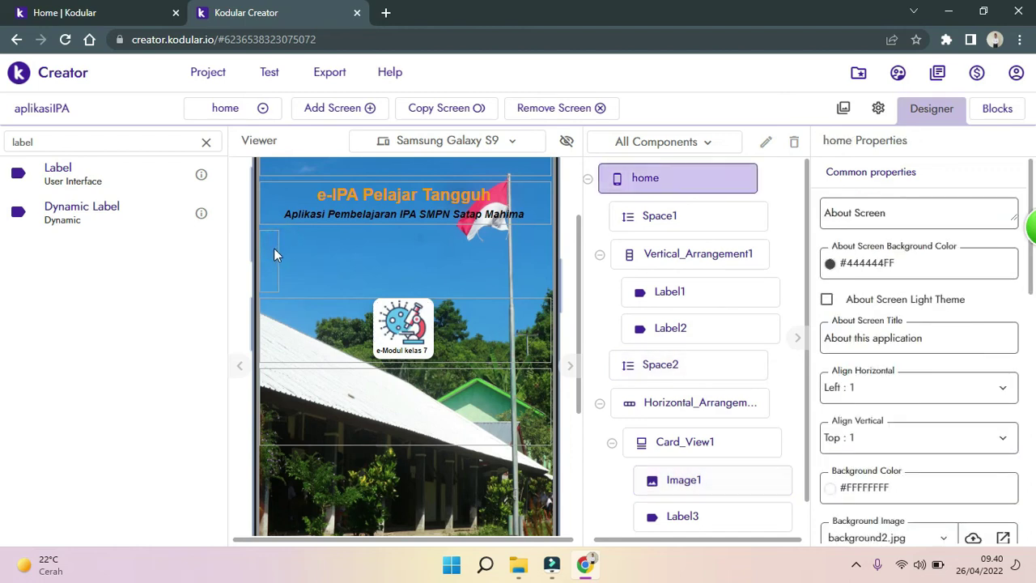
left_click(274, 248)
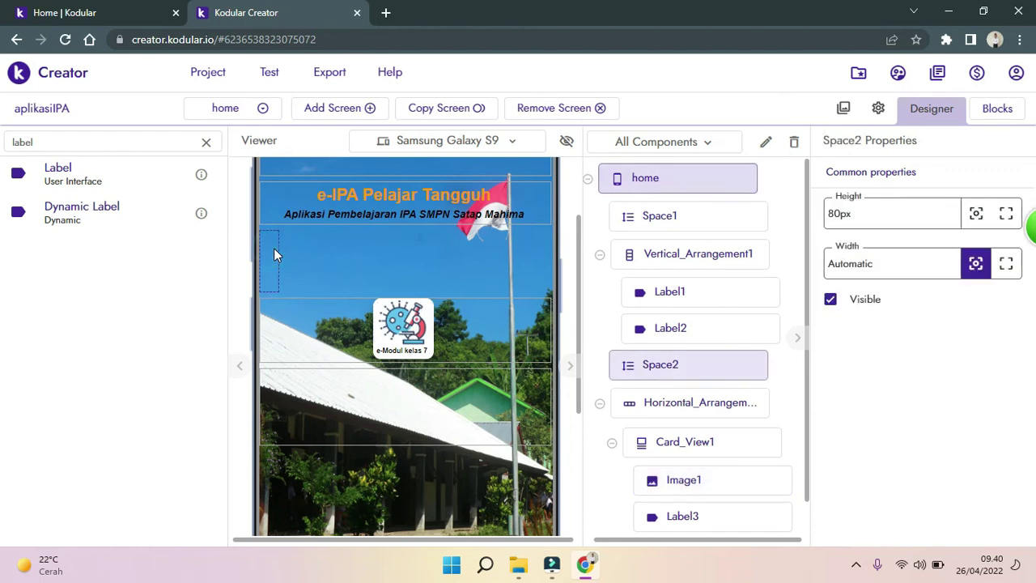
left_click(1008, 265)
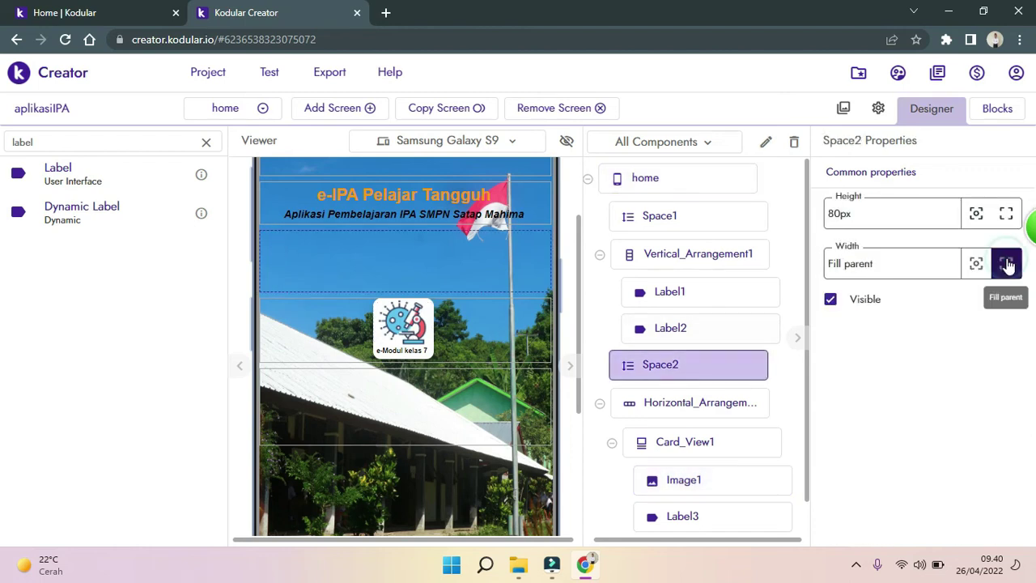
Copy Card_View1 and paste the duplicate above Horizontal_Arrangement2.
left_click(422, 345)
left_click(489, 329)
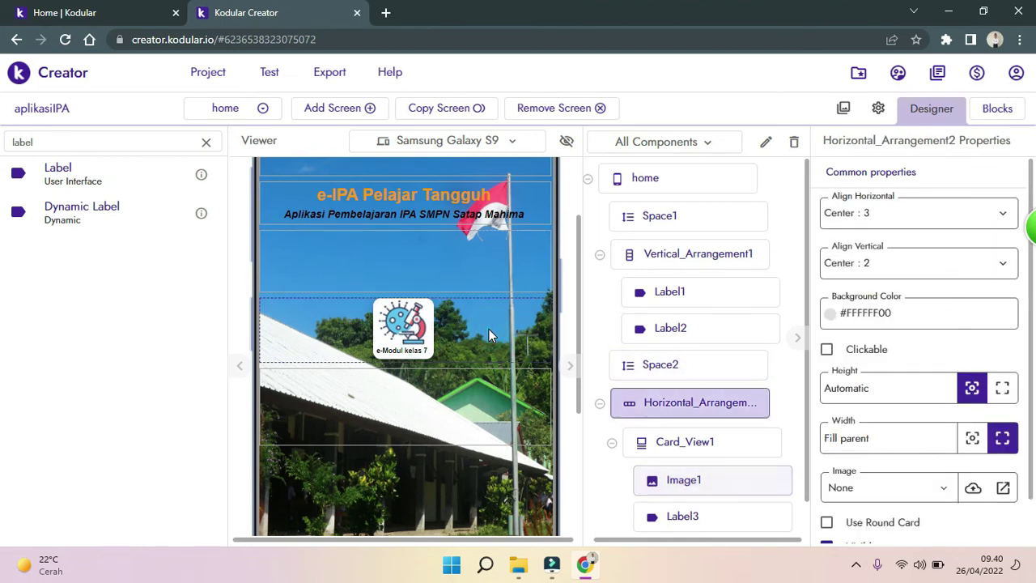
left_click(430, 353)
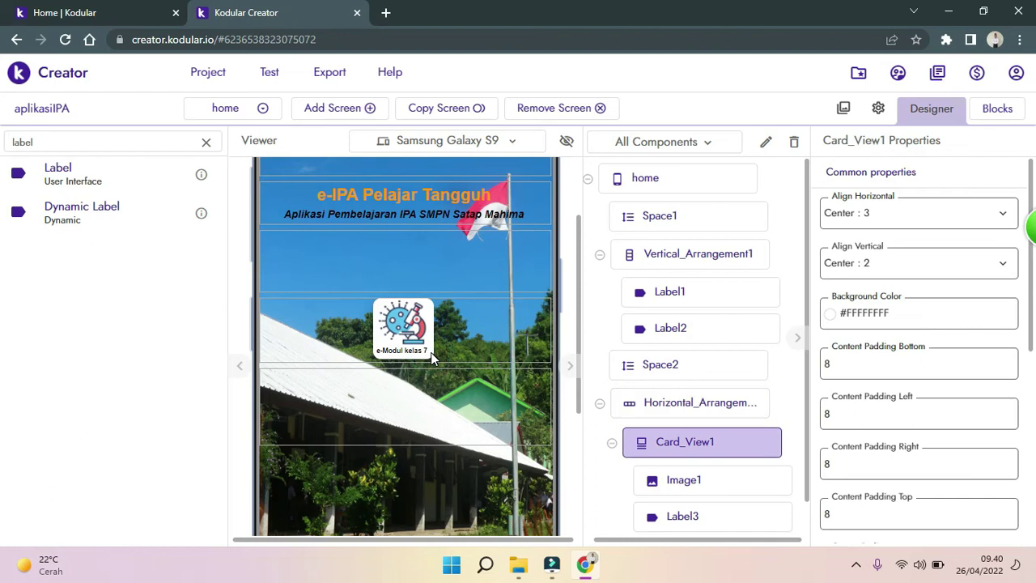
left_click(431, 357)
right_click(431, 352)
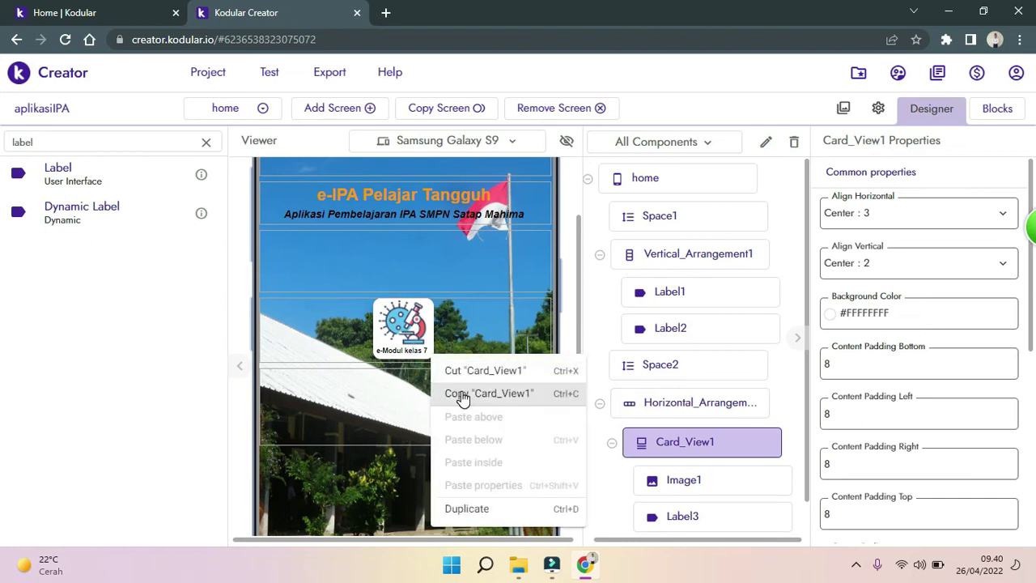
left_click(462, 391)
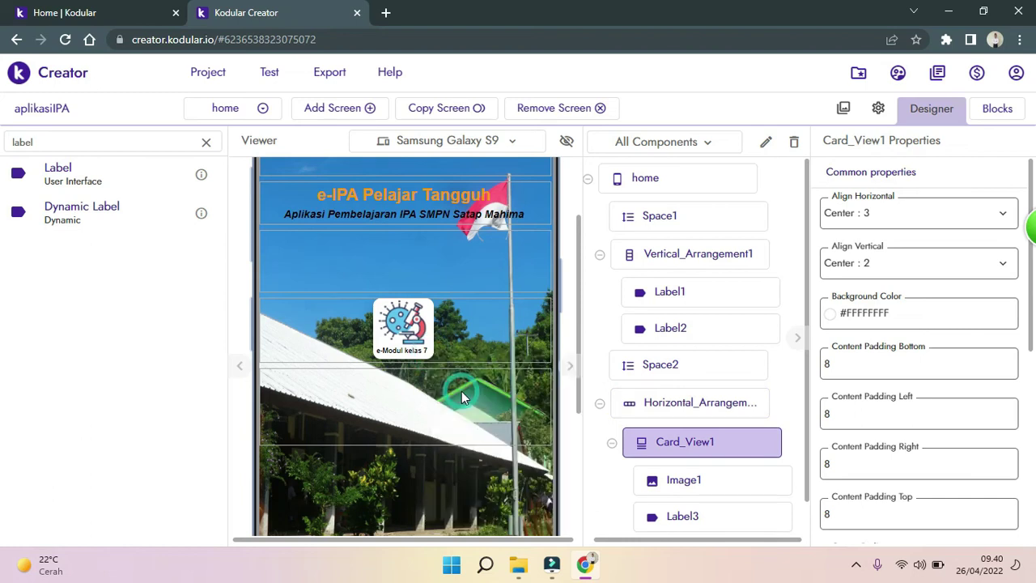
right_click(488, 336)
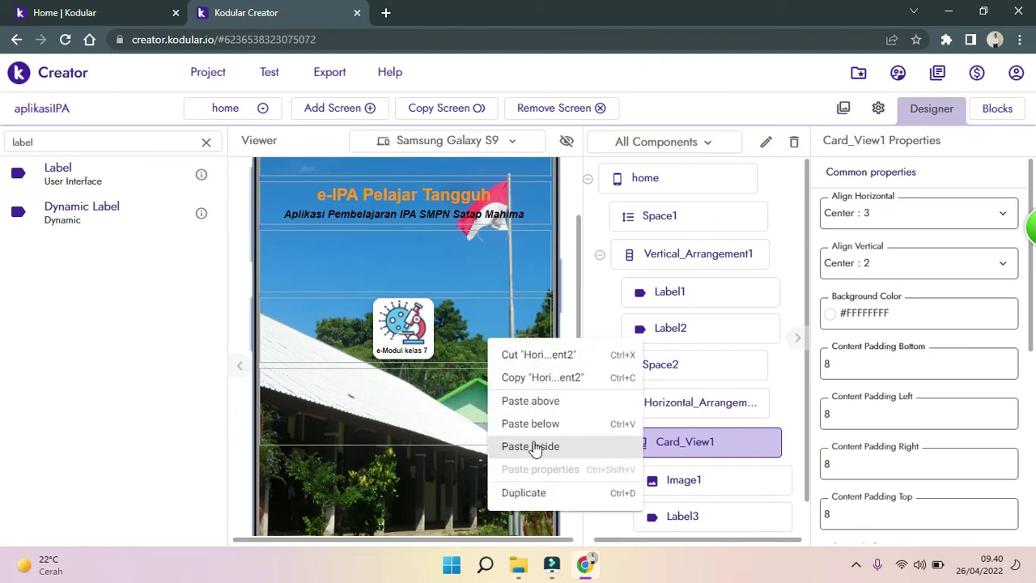
left_click(534, 401)
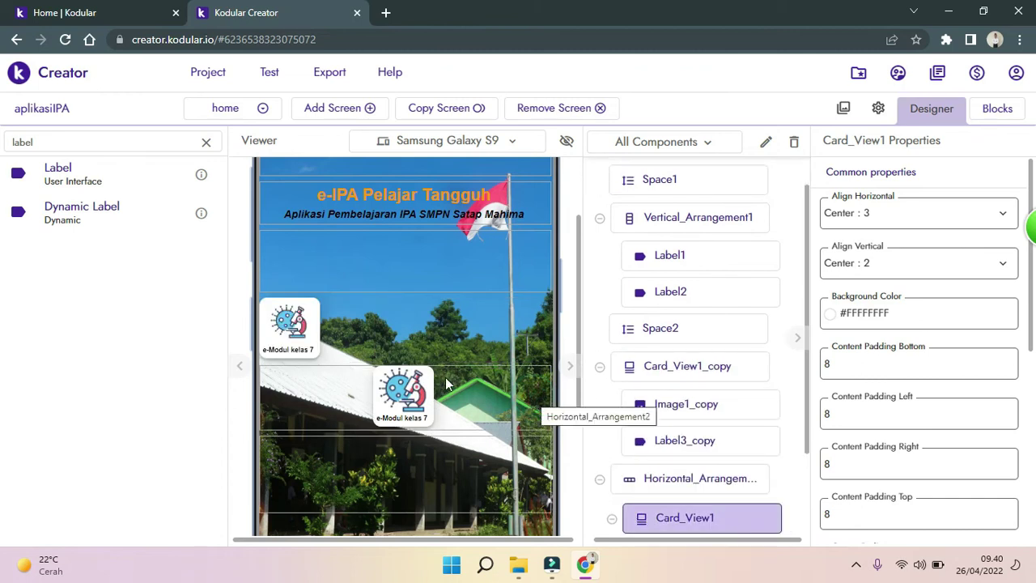
Move Card_View1_copy into Horizontal_Arrangement2, directly after Card_View1.
left_click(315, 354)
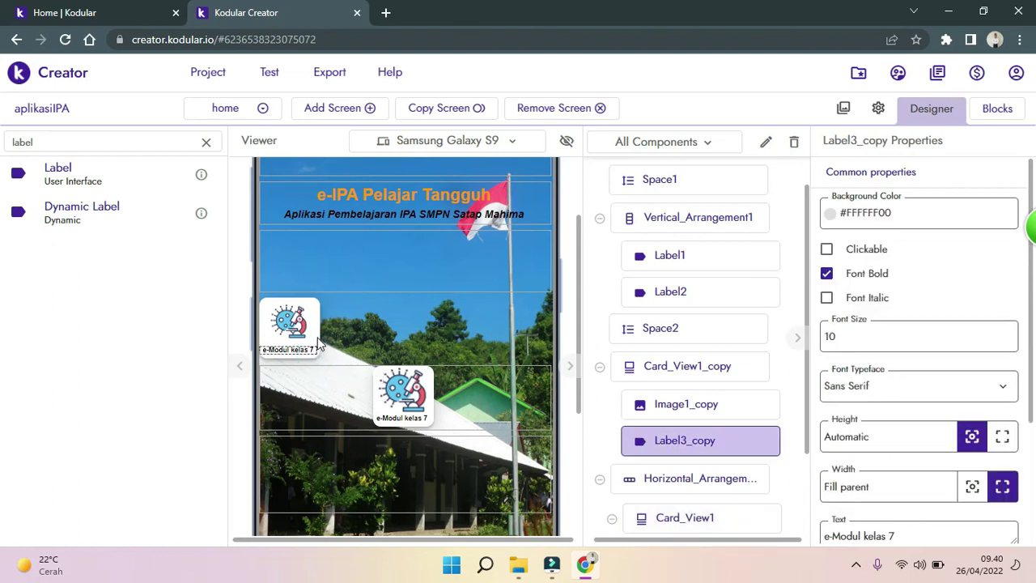
left_click(317, 339)
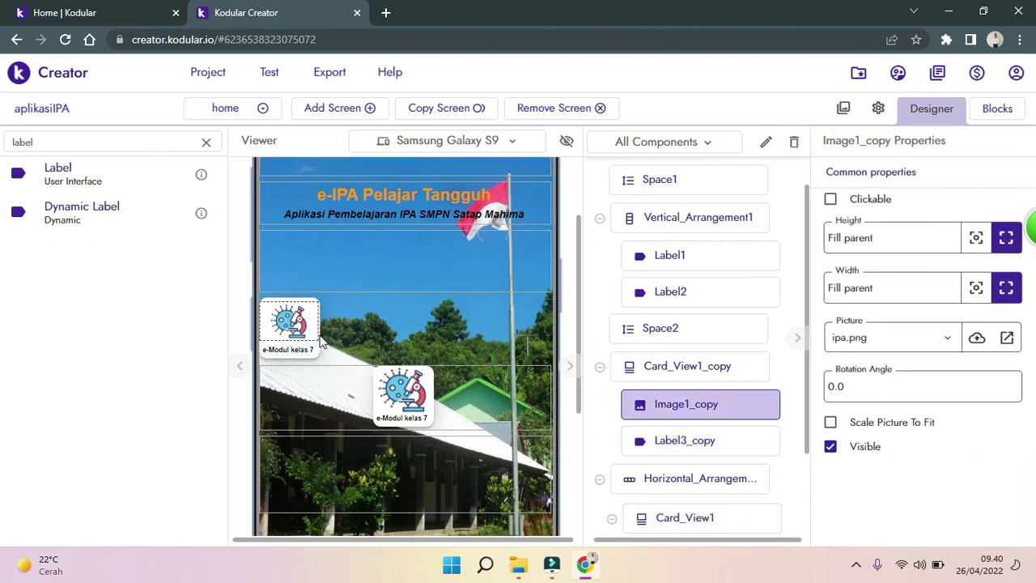
left_click(319, 350)
mouse_move(318, 354)
left_mouse_down()
mouse_move(348, 356)
mouse_move(498, 425)
mouse_move(512, 419)
left_mouse_up()
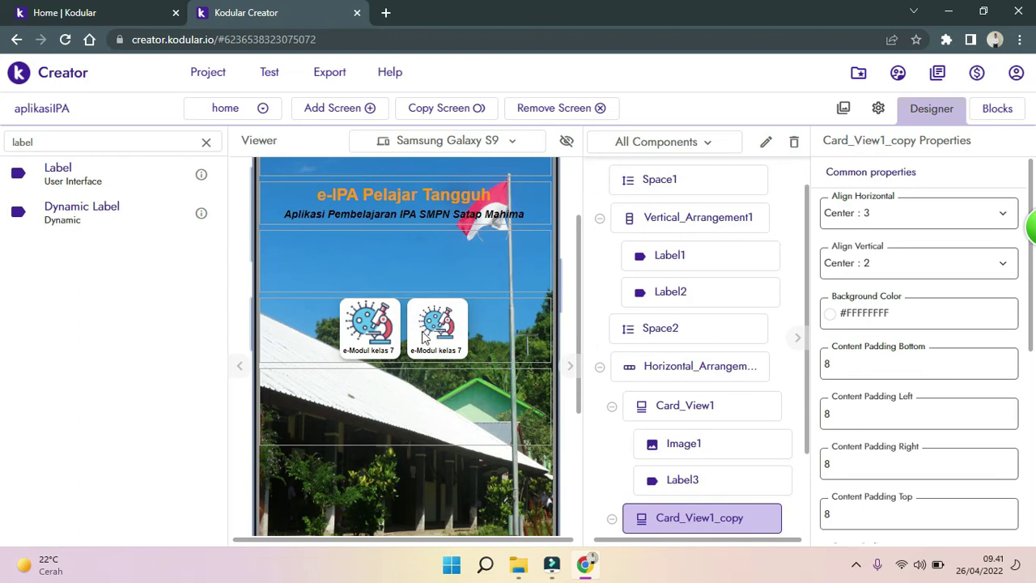
Change the caption text of Label3_copy to "e-Modul kelas 8".
left_click(446, 349)
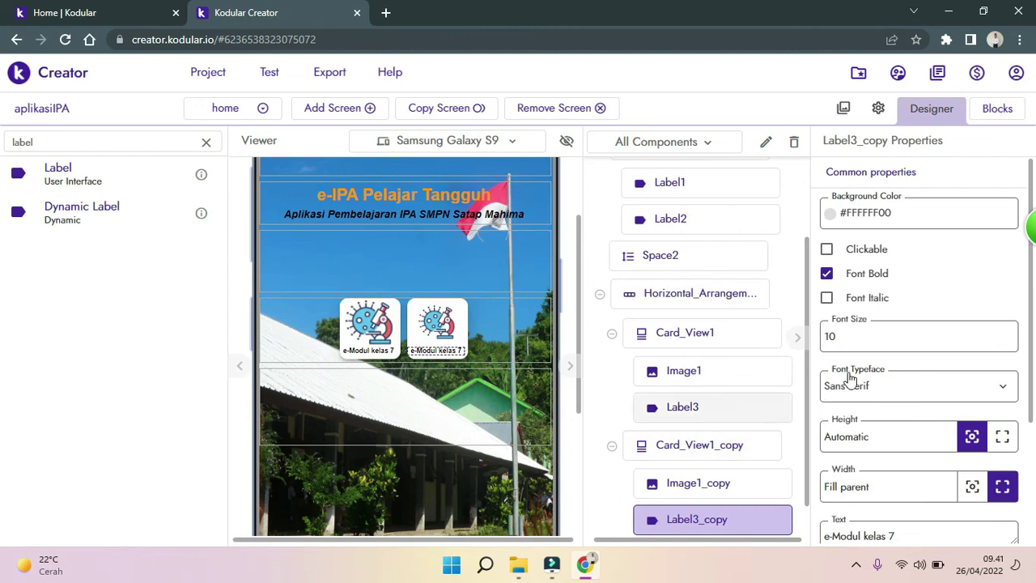
scroll(1031, 334, "down", 1)
scroll(1031, 334, "down", 2)
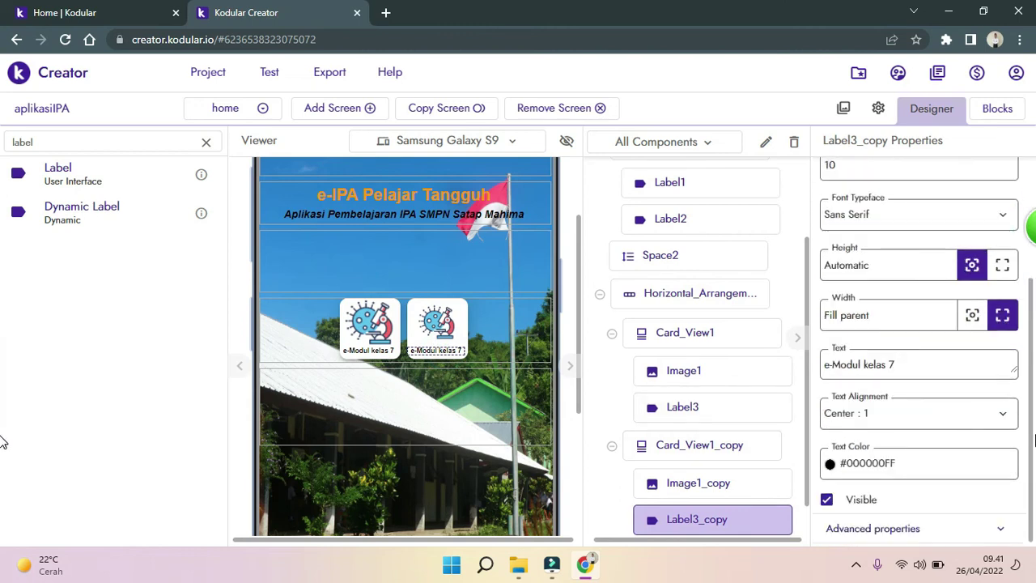
left_click(915, 369)
key("BackSpace")
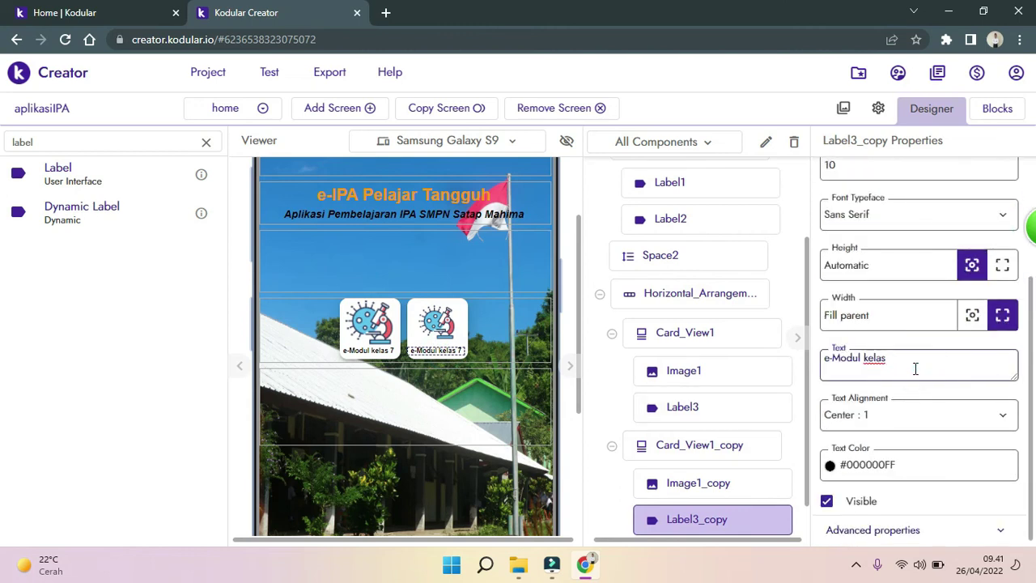
left_click(801, 396)
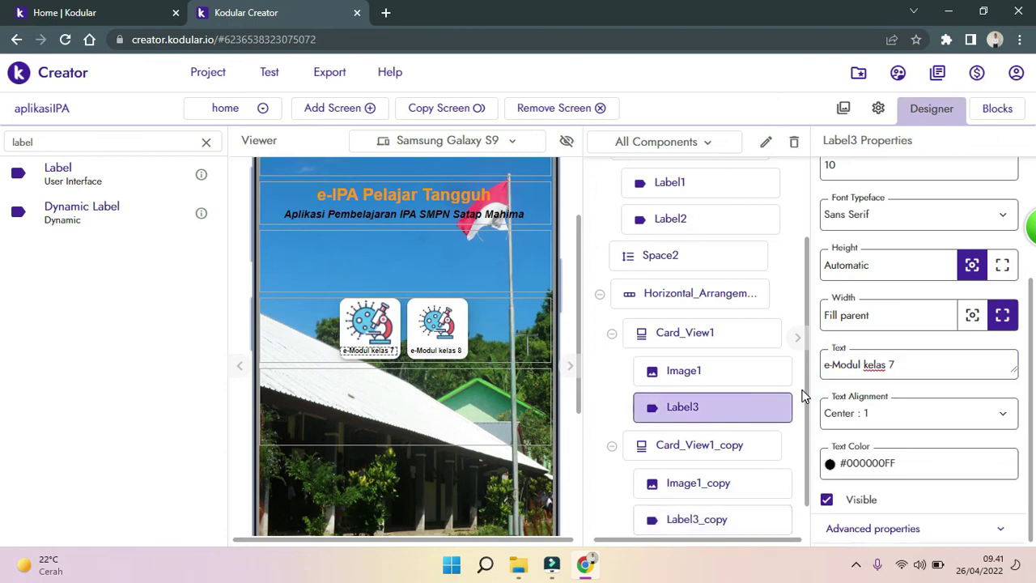
right_click(465, 332)
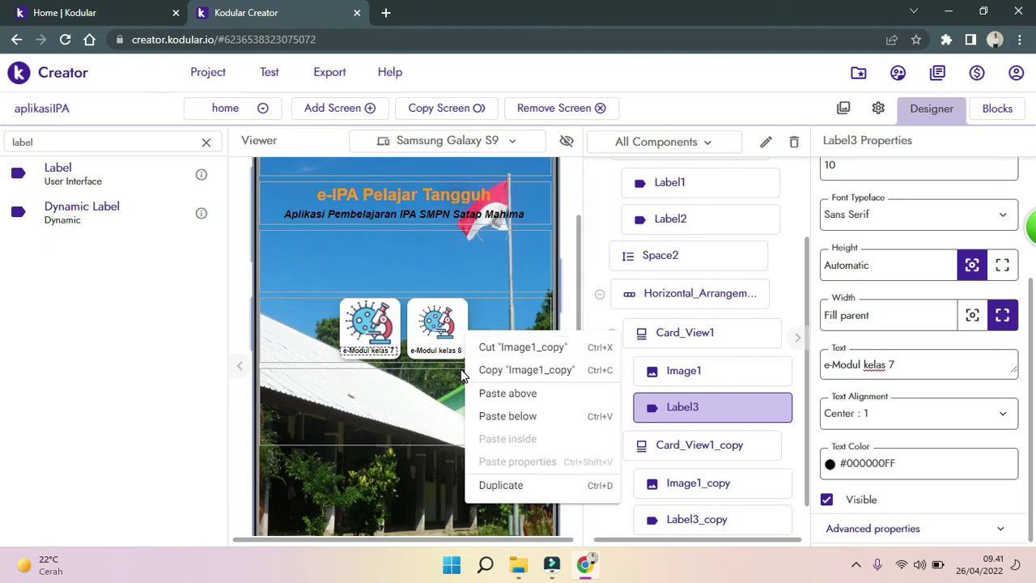
left_click(459, 361)
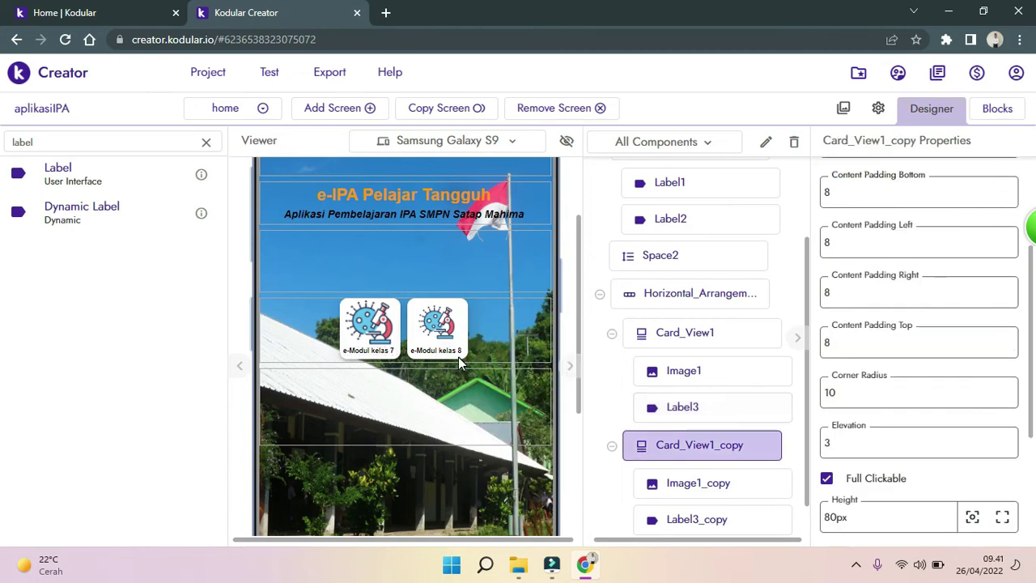
right_click(459, 361)
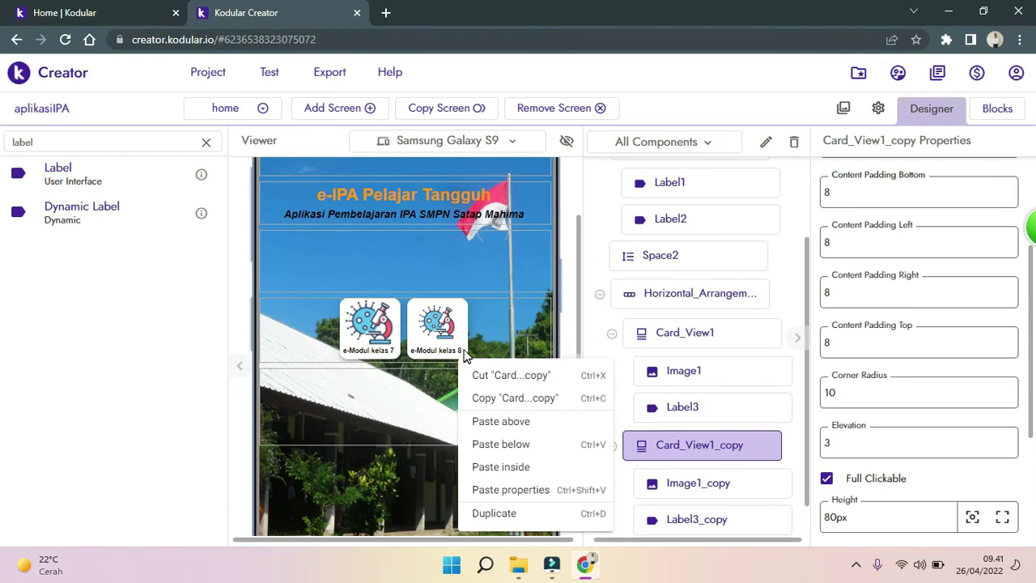
left_click(465, 348)
right_click(464, 348)
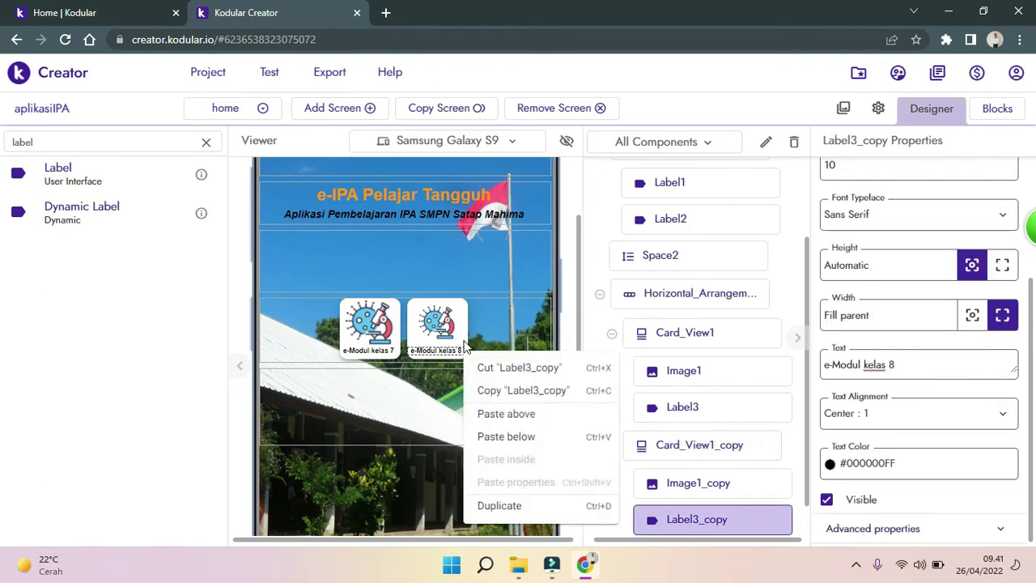
left_click(465, 342)
right_click(466, 342)
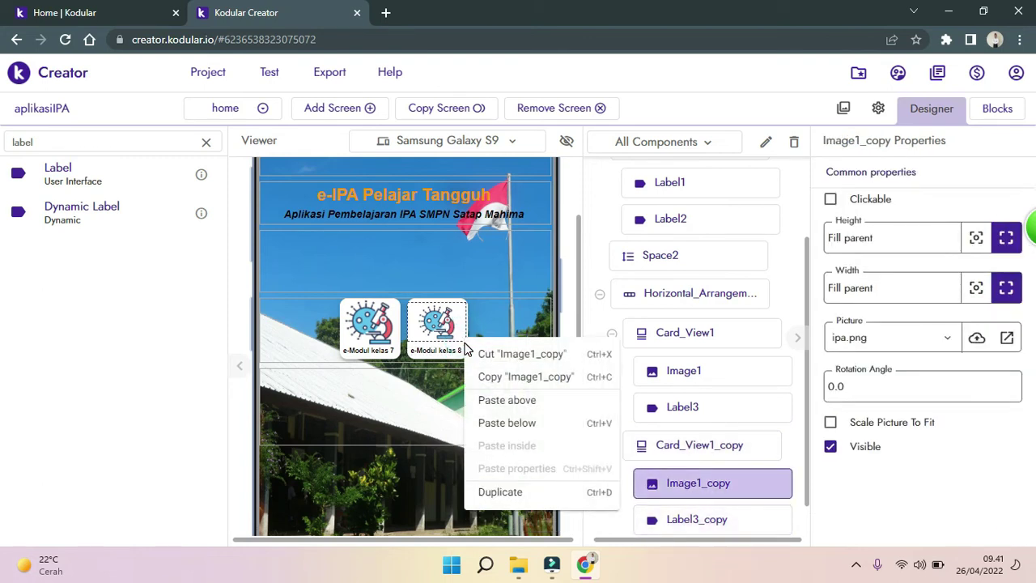
left_click(465, 346)
left_click(465, 343)
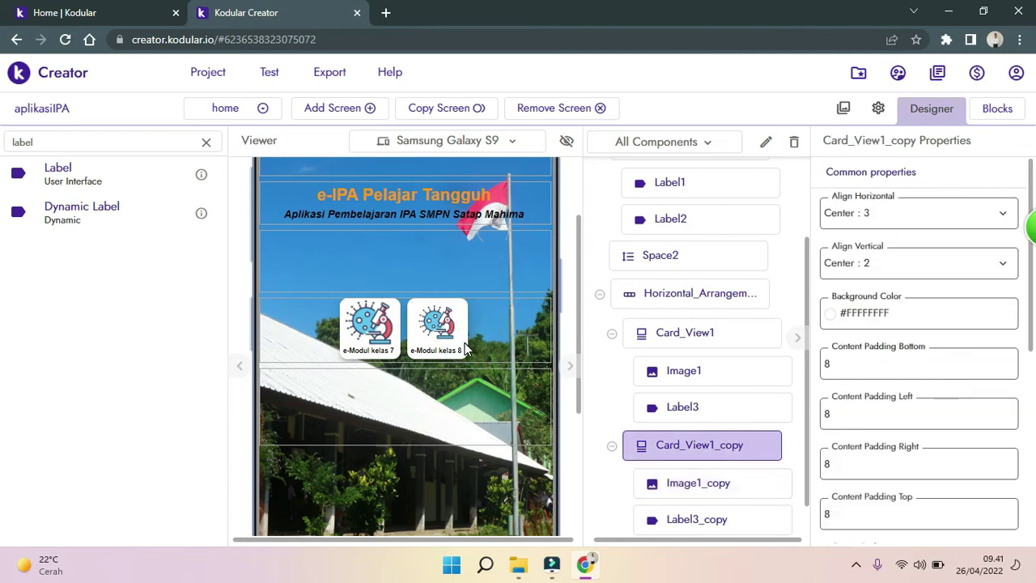
right_click(465, 342)
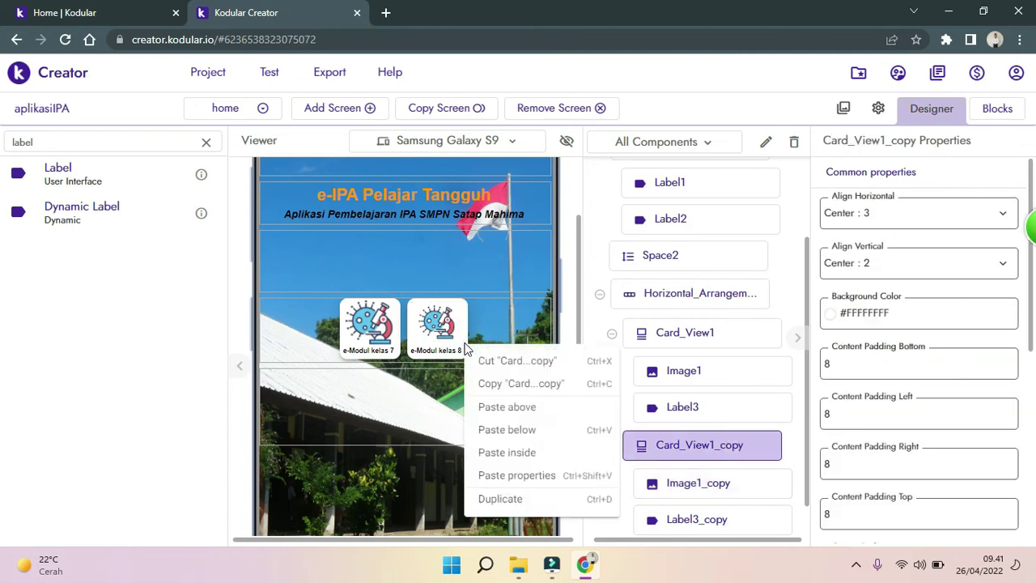
left_click(498, 384)
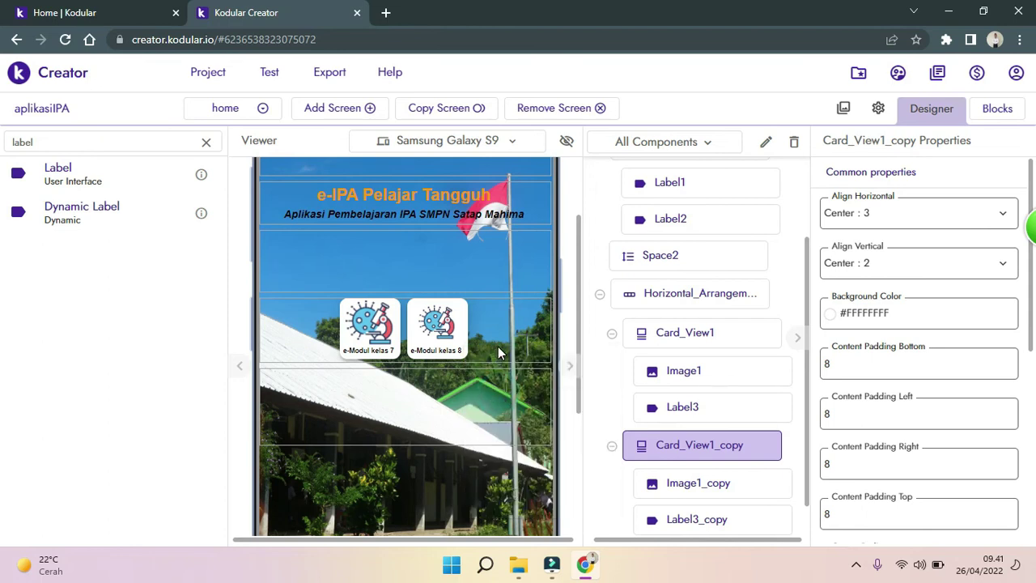
right_click(498, 346)
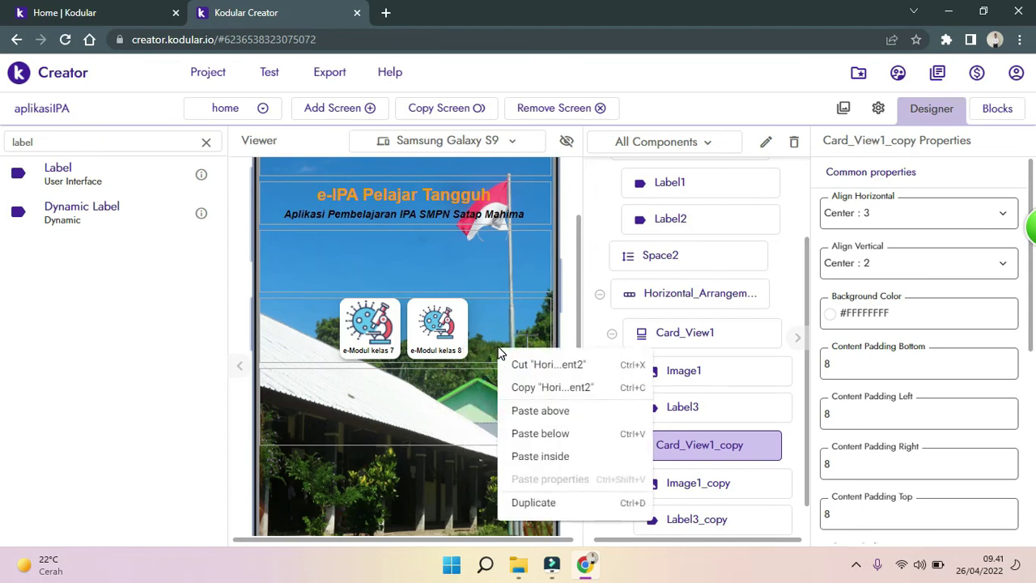
Copy Card_View1 and paste the duplicate inside Horizontal_Arrangement2 as a third card.
left_click(396, 348)
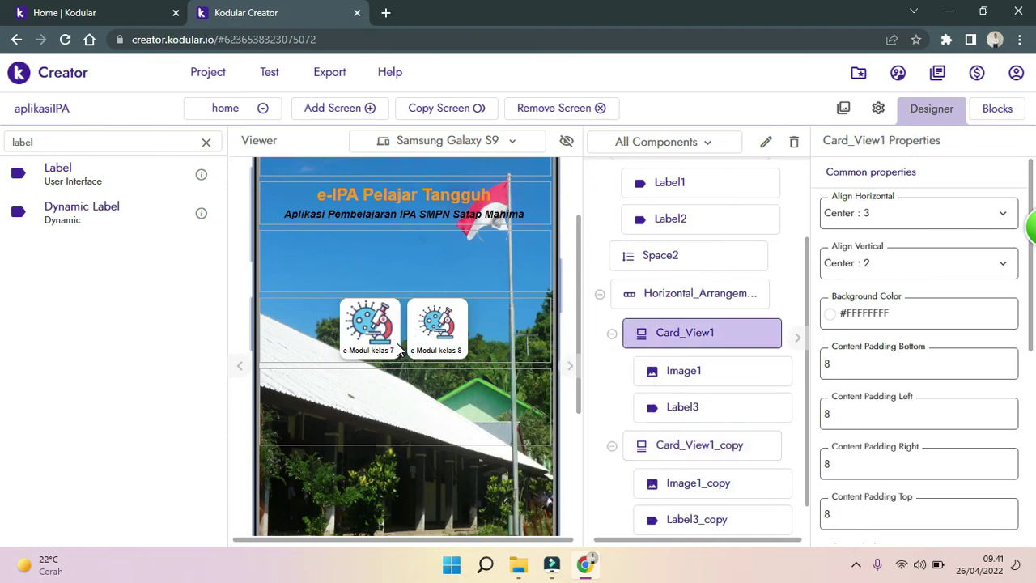
right_click(396, 348)
left_click(429, 386)
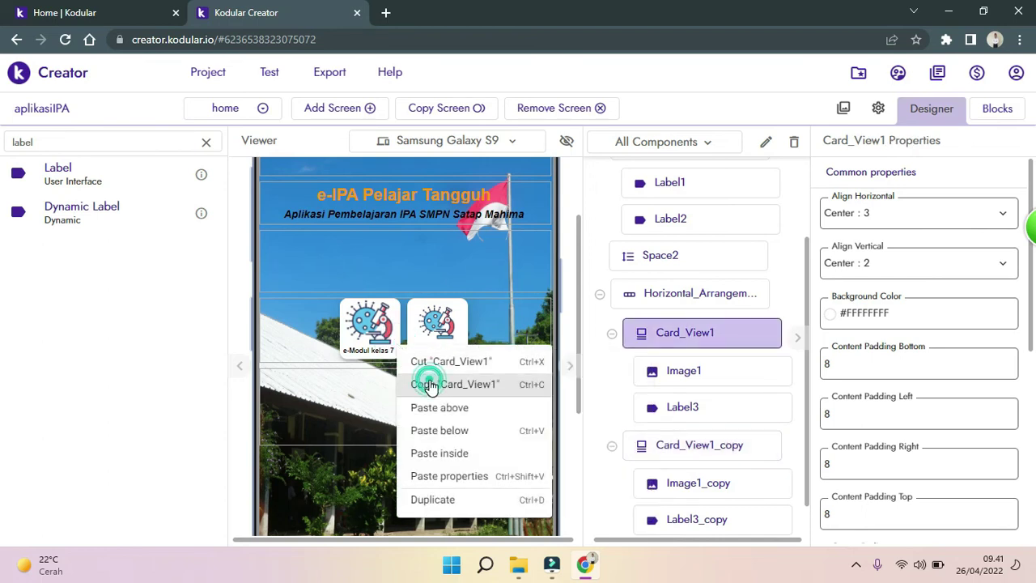
right_click(510, 346)
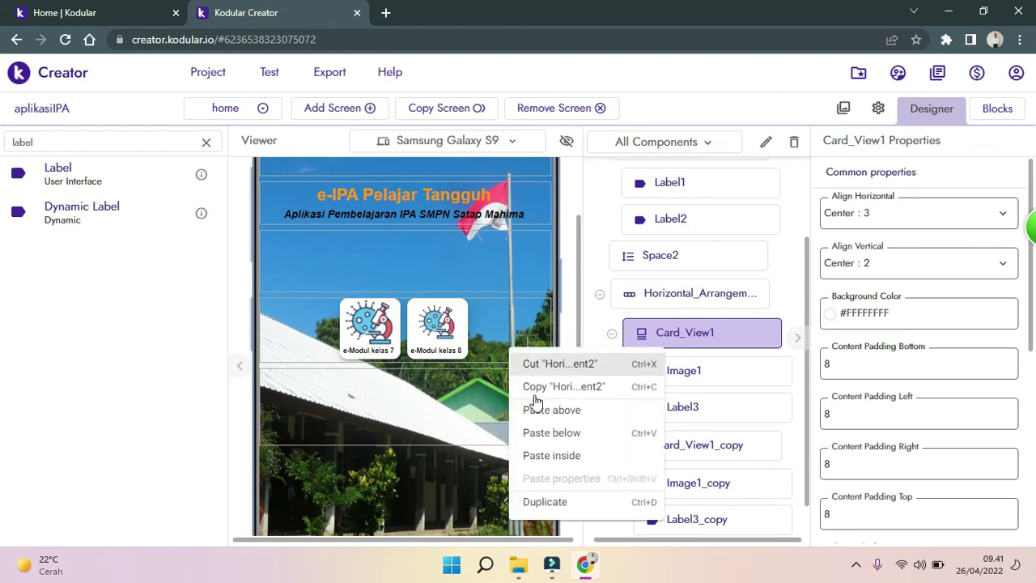
left_click(557, 455)
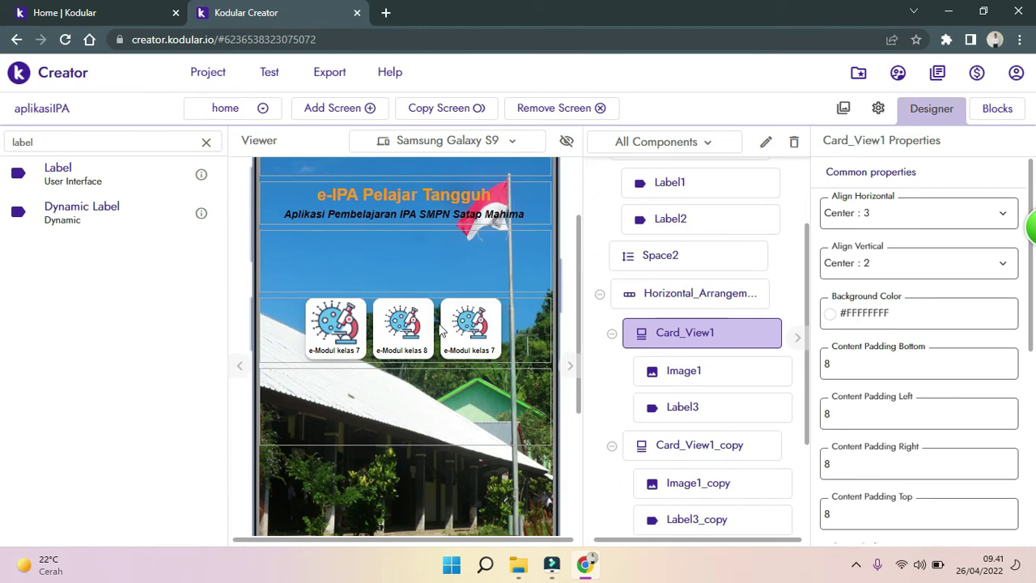
Search the components for "spac" and add a Space between Card_View1 and Card_View1_copy.
double_click(79, 148)
type("spas")
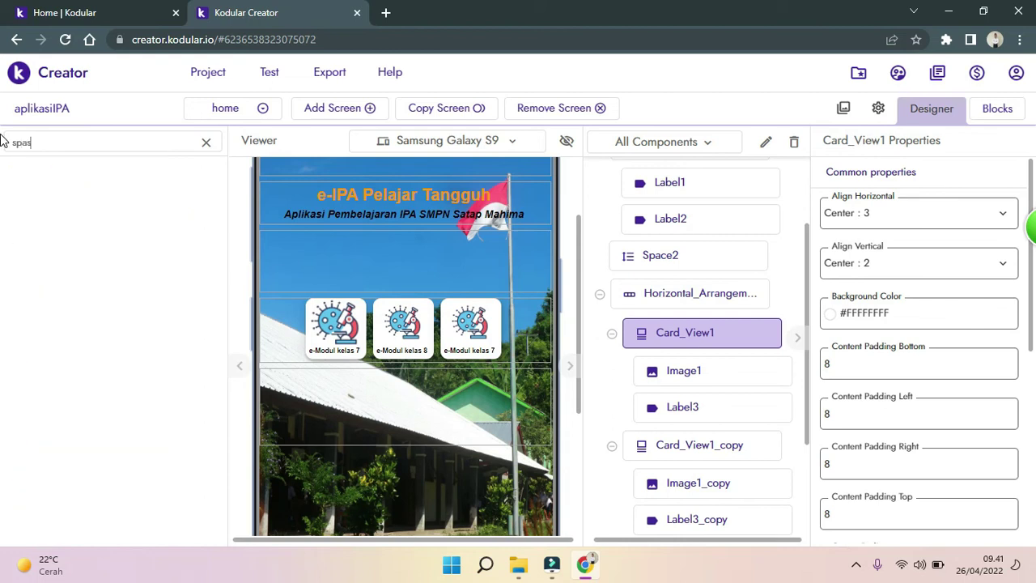
type("e")
key("BackSpace")
key("BackSpace")
type("c")
left_click_drag(54, 225, 374, 322)
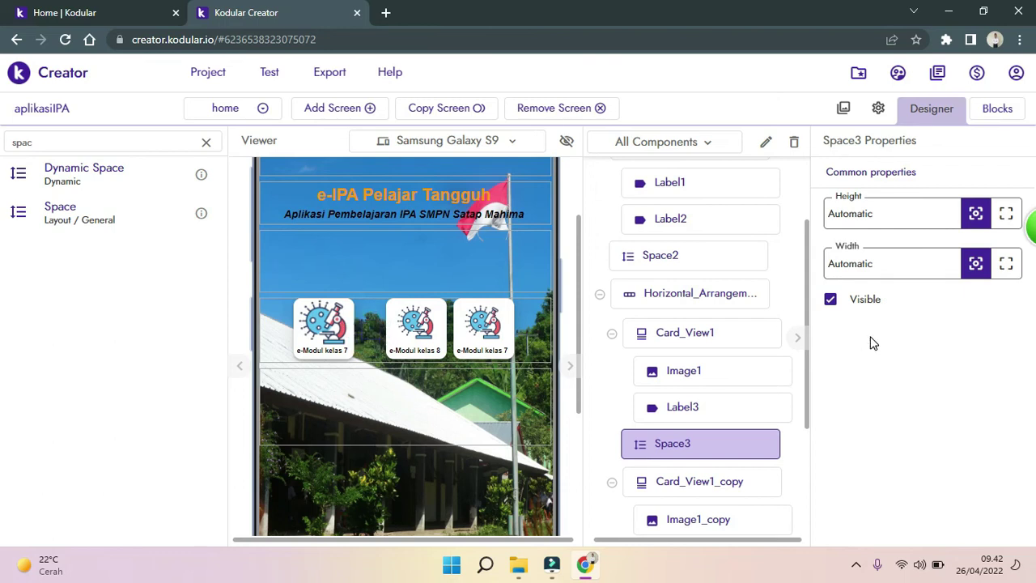
Try a width of 25 for Space3 and settle on 30 px.
left_click_drag(887, 268, 823, 272)
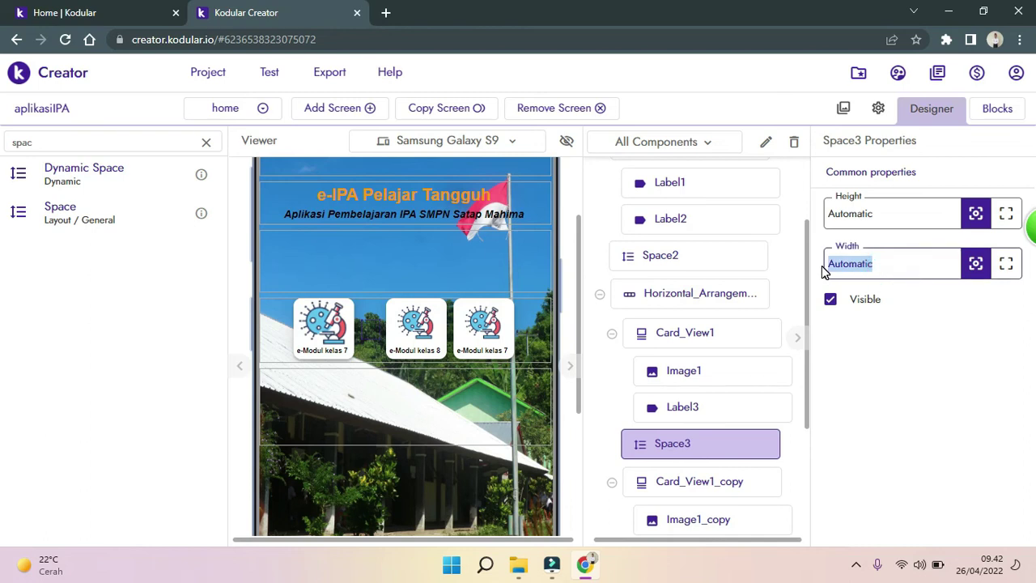
type("25")
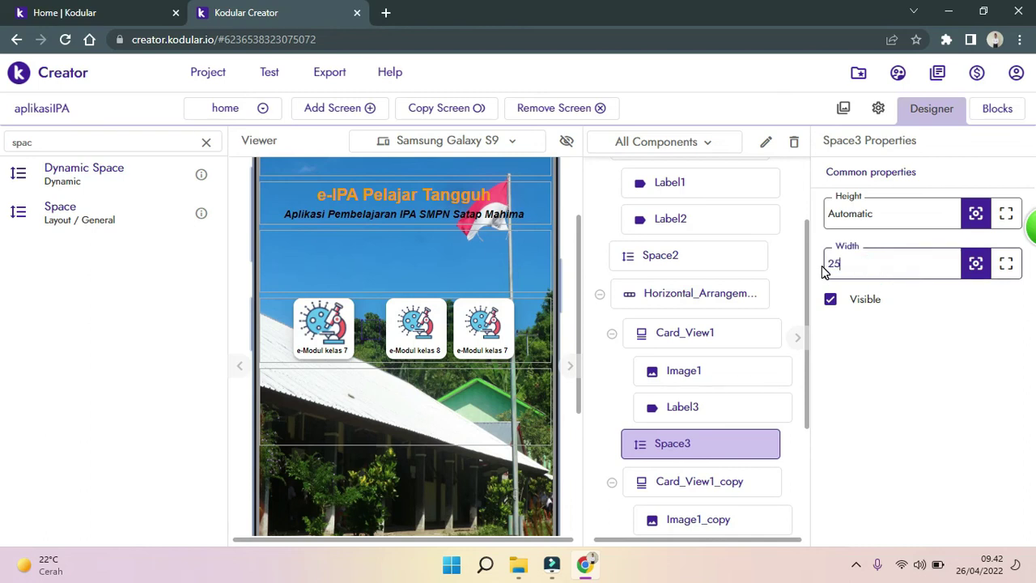
key("Return")
left_click_drag(866, 266, 815, 266)
type("30")
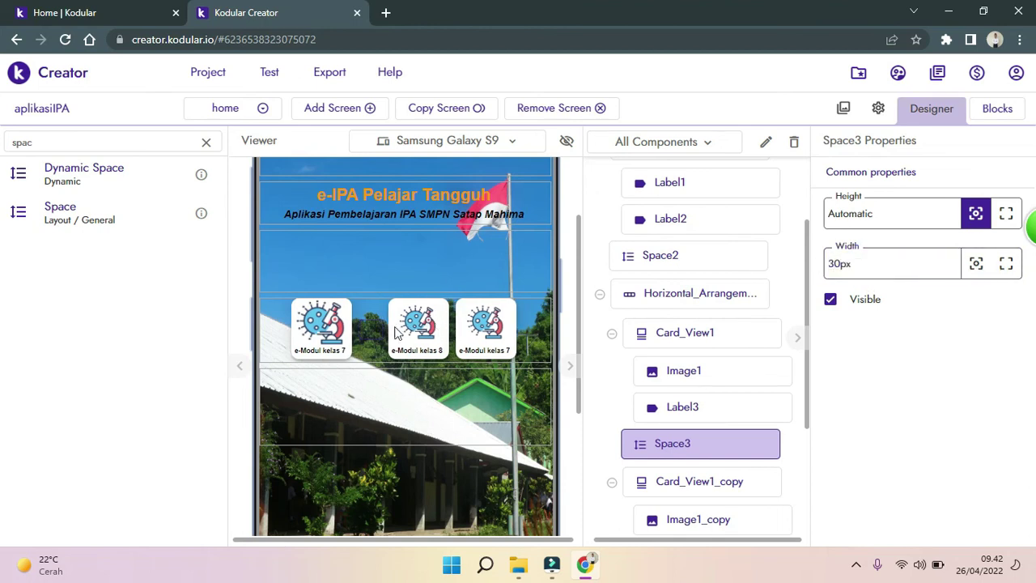
left_click_drag(83, 223, 479, 346)
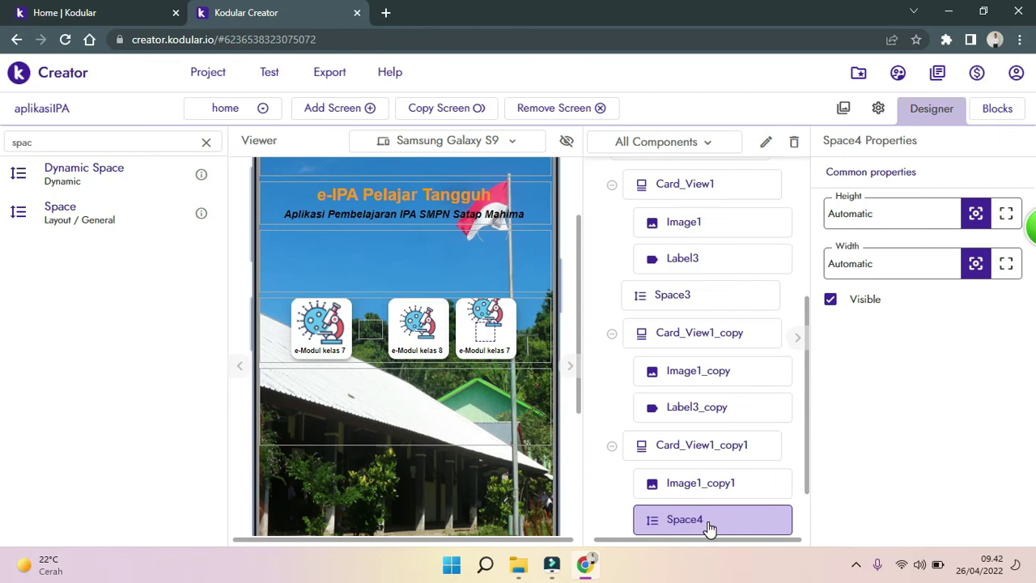
key("Delete")
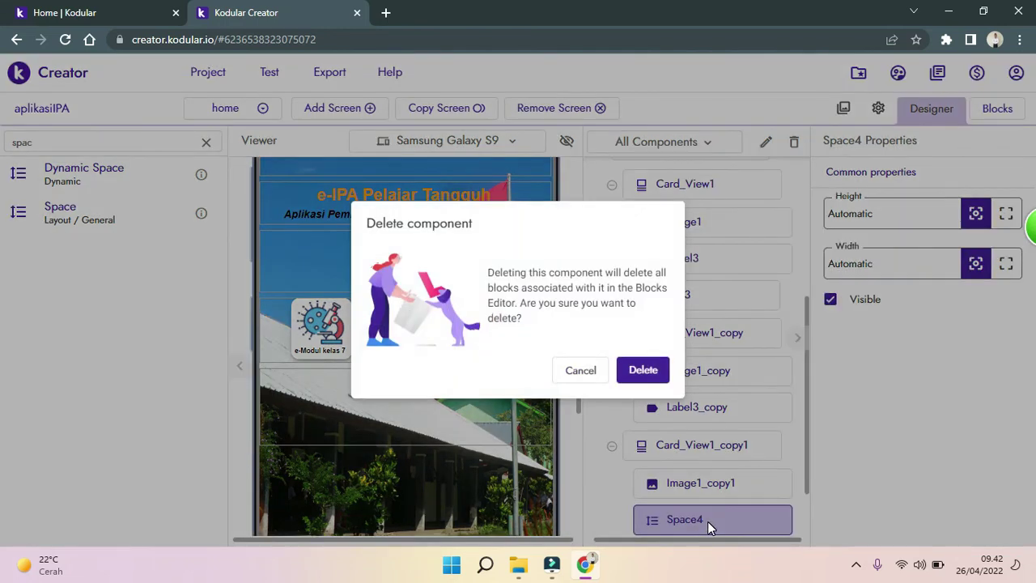
left_click(644, 380)
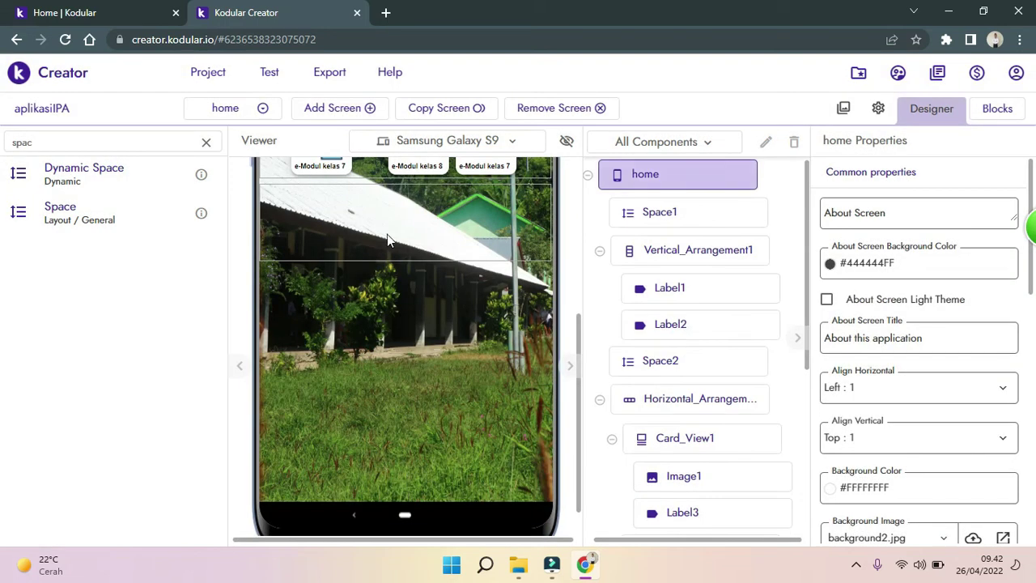
Add a Space between Card_View1_copy and Card_View1_copy1 and set its width to 30 px.
scroll(579, 329, "up", 3)
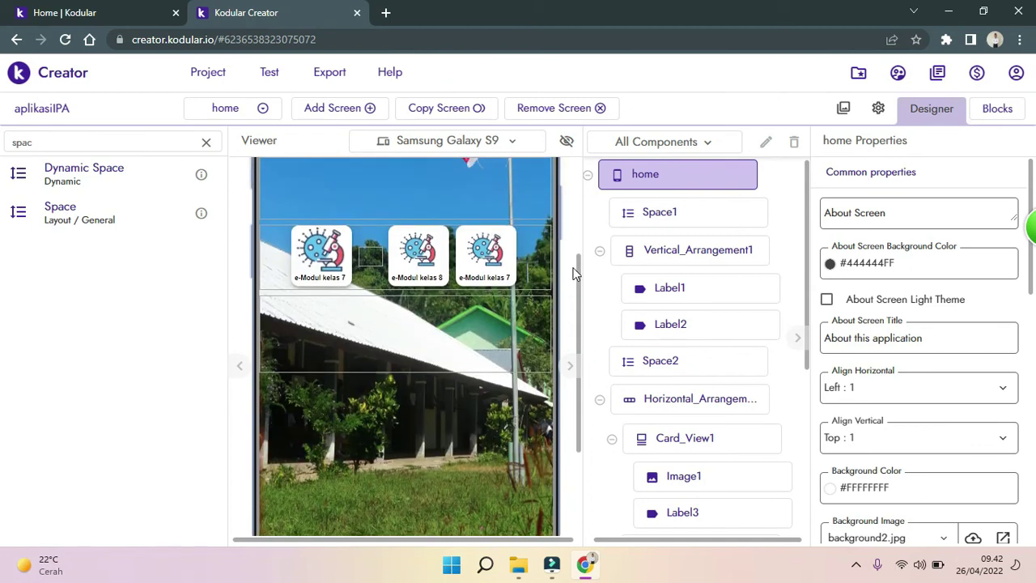
left_click_drag(65, 208, 451, 259)
left_click(456, 265)
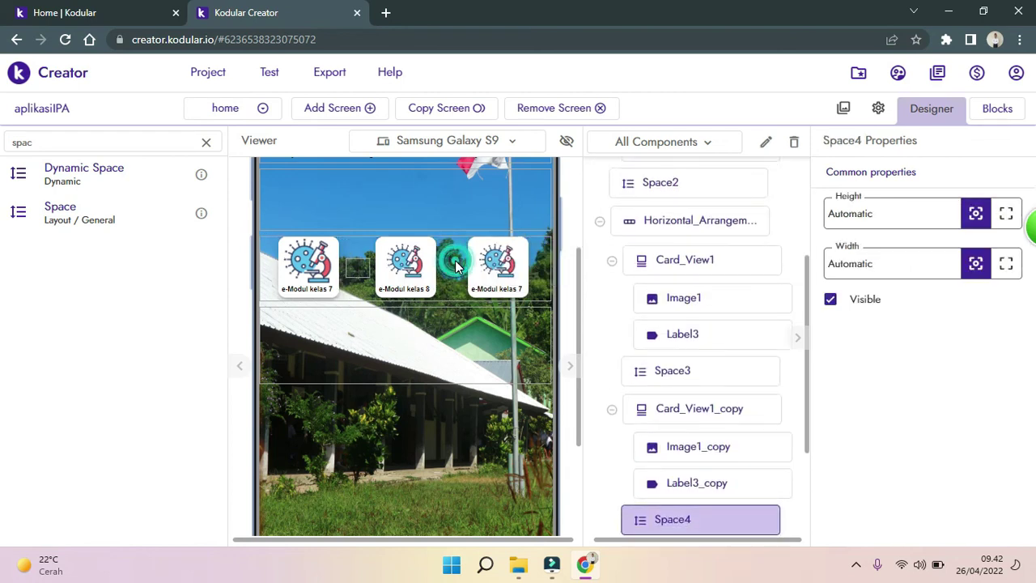
left_click(909, 266)
type("30px")
key("Return")
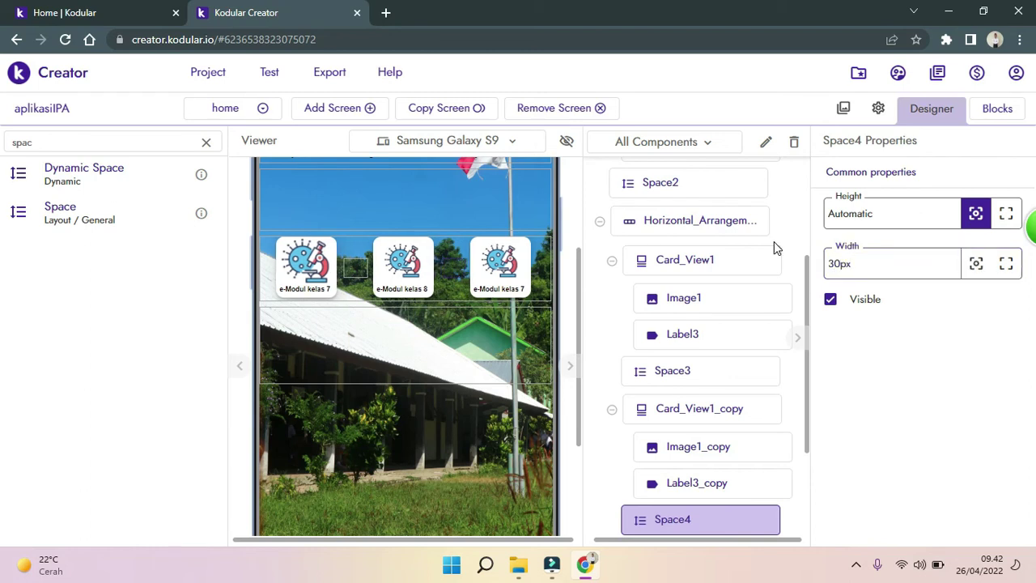
Add a Space between Horizontal_Arrangement2 and Horizontal_Arrangement3 and make its width fill the parent.
left_click(437, 372)
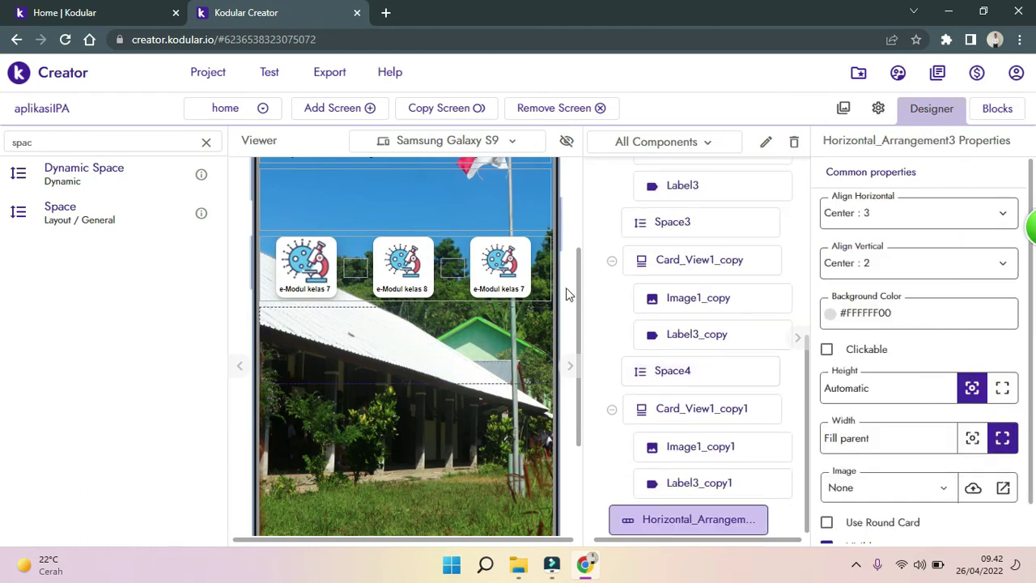
left_click_drag(576, 285, 578, 233)
scroll(578, 234, "up", 2)
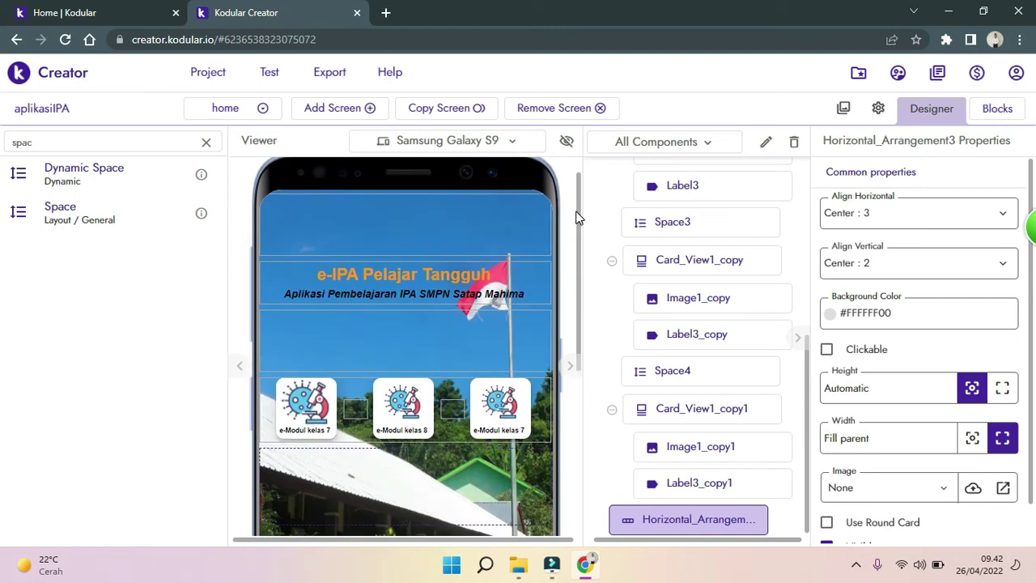
scroll(581, 211, "up", 2)
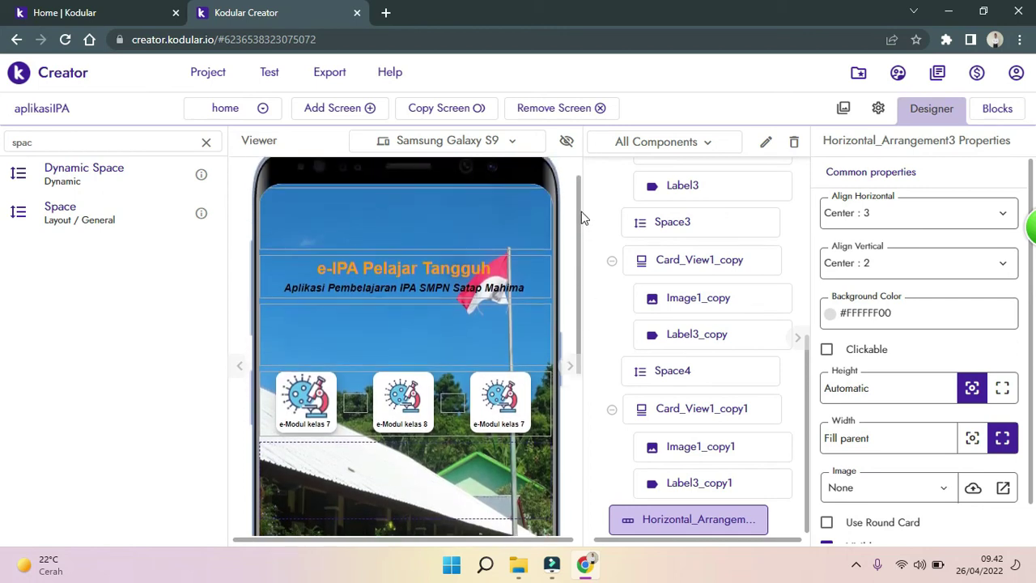
left_click_drag(578, 214, 579, 306)
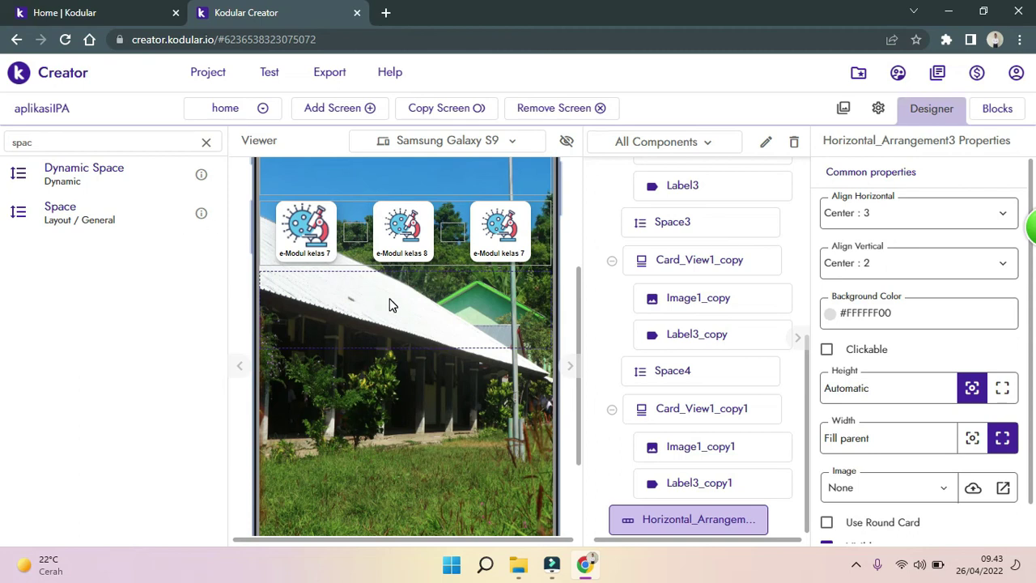
left_click_drag(580, 311, 576, 255)
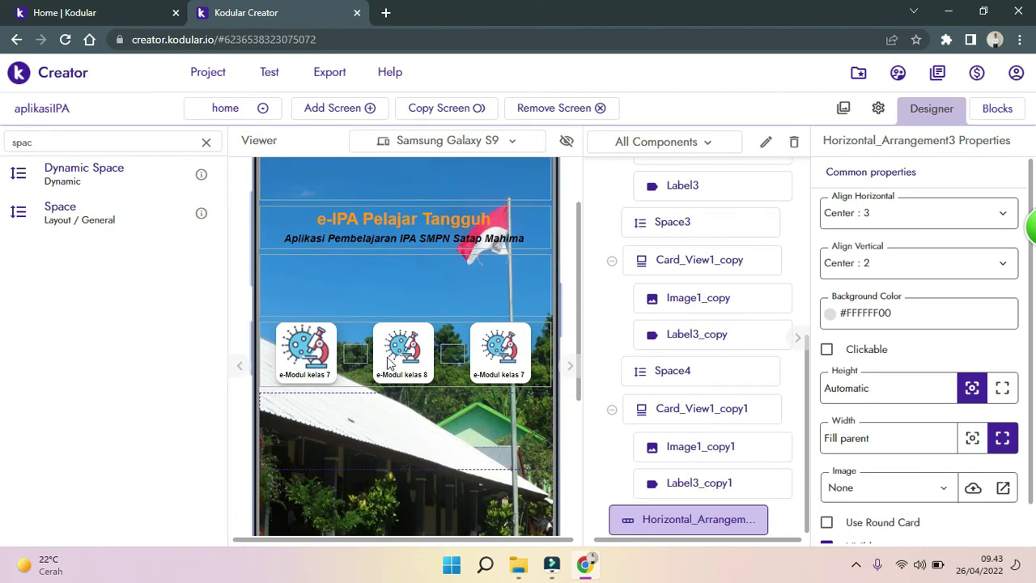
left_click_drag(65, 214, 320, 389)
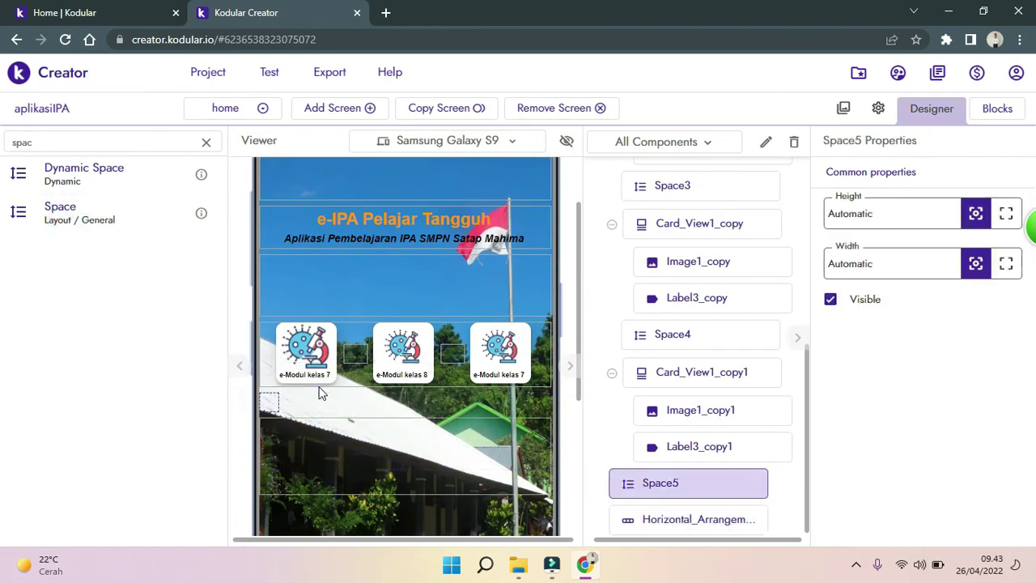
left_click(267, 415)
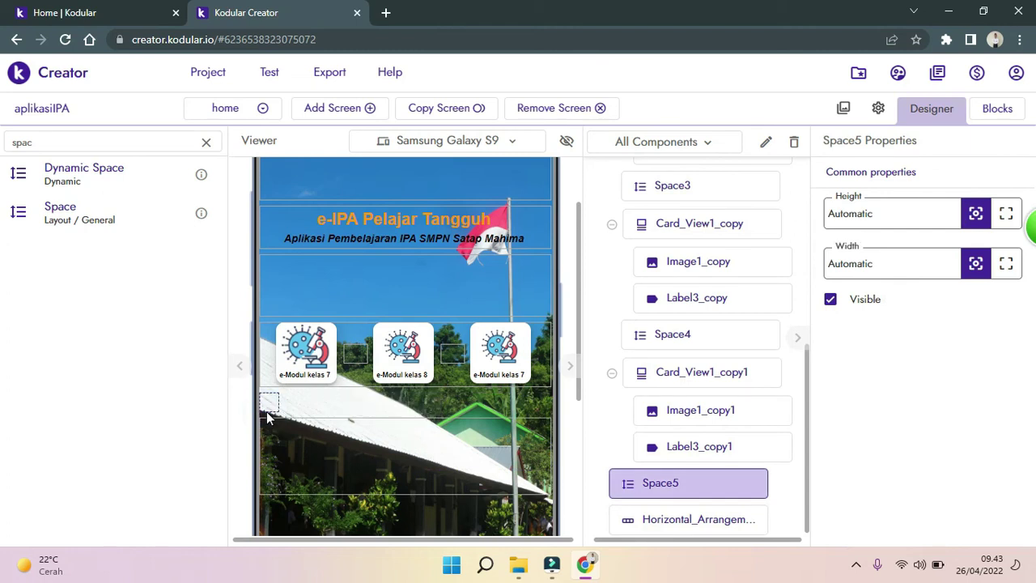
left_click(1004, 272)
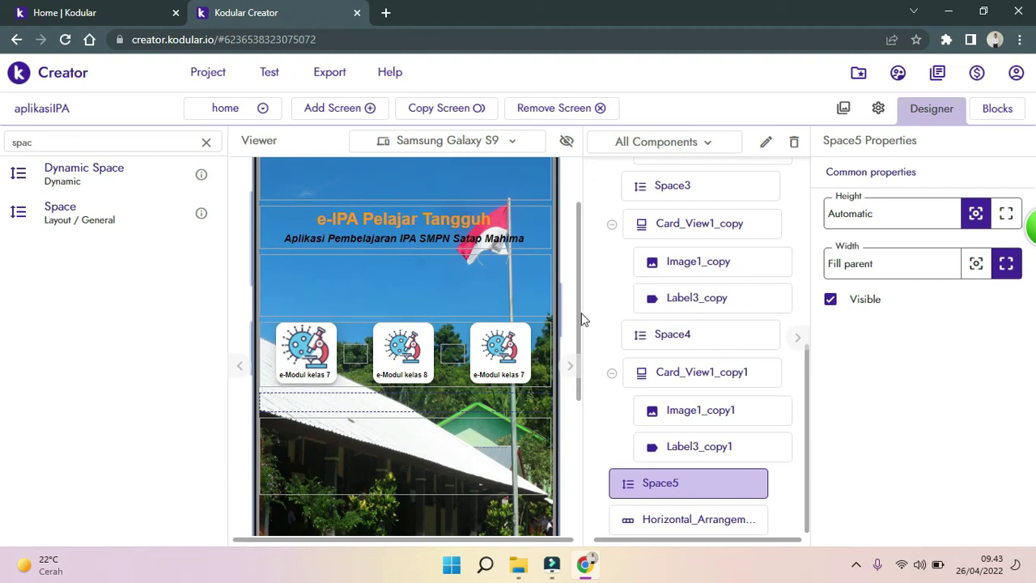
Copy Card_View1 and paste it inside Horizontal_Arrangement3 beneath the e-Modul row.
left_click_drag(581, 312, 586, 366)
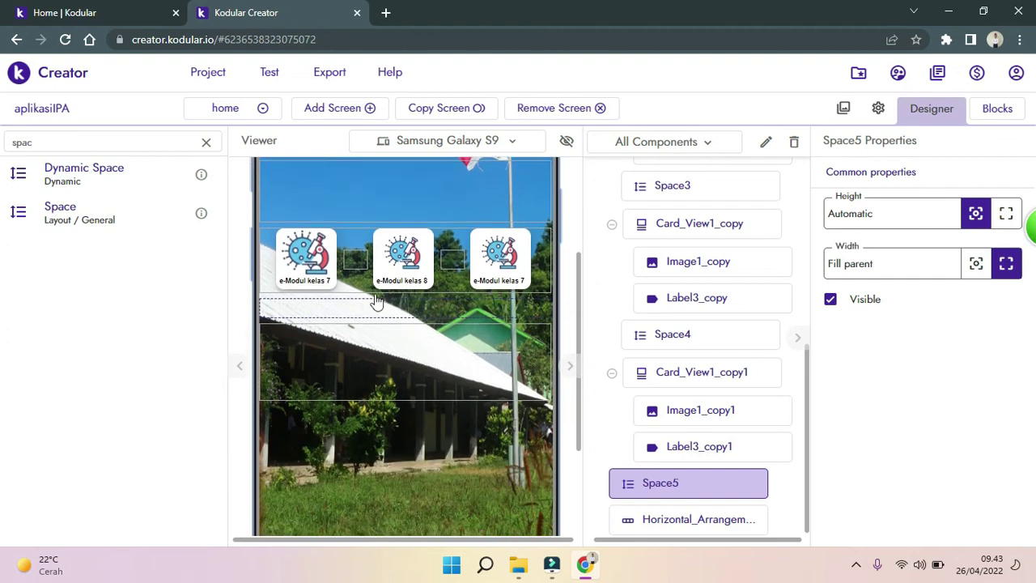
left_click(335, 278)
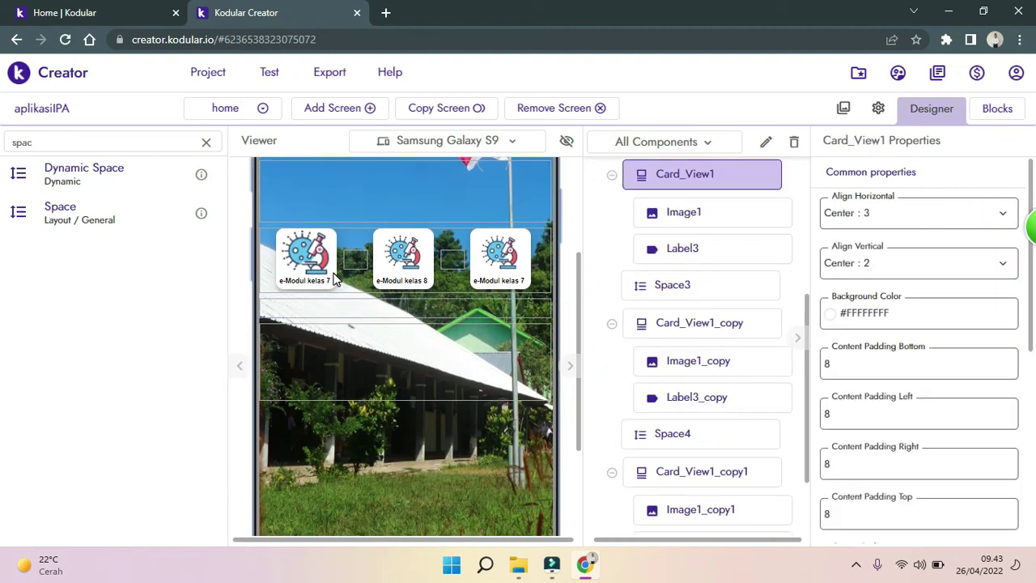
right_click(336, 278)
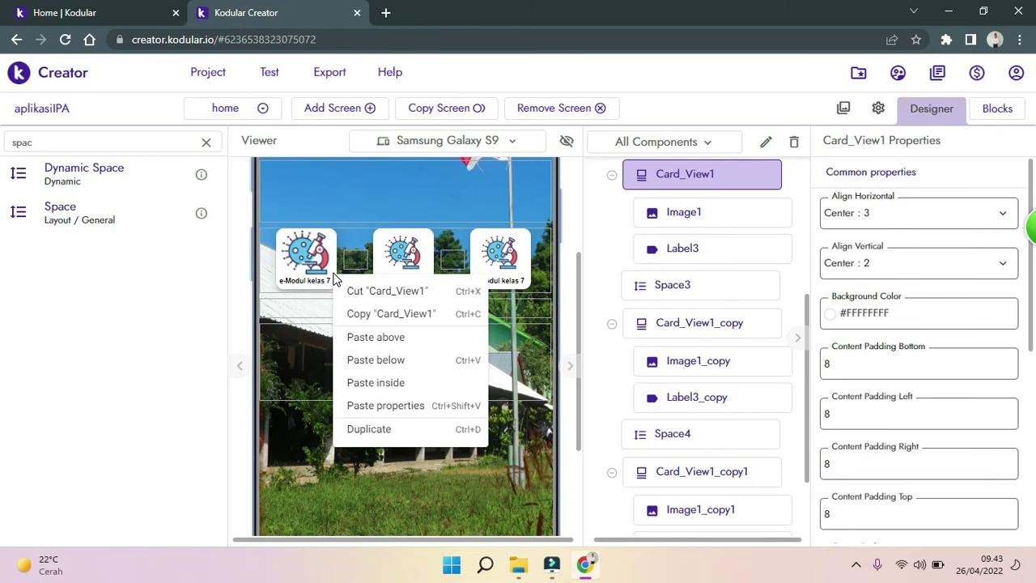
left_click(360, 312)
left_click(312, 374)
right_click(312, 374)
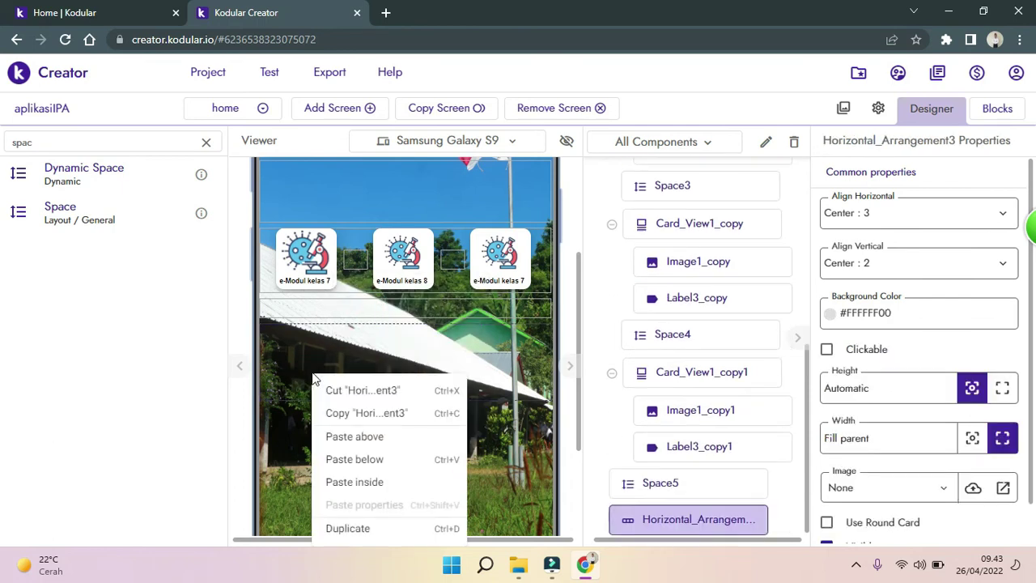
left_click(377, 486)
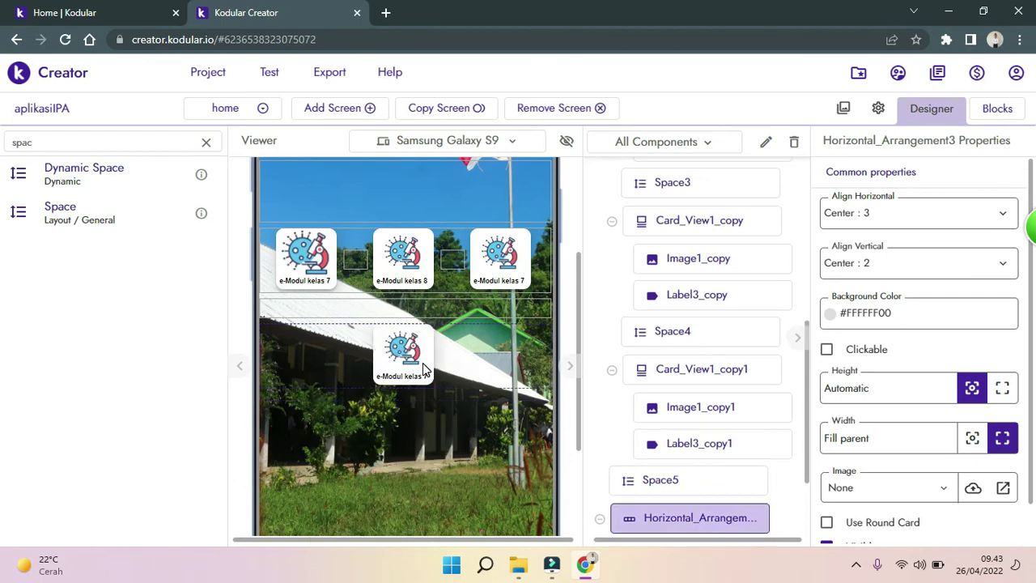
Upload lkpd.png from the ASET APP folder as an asset and set it as the picture of Image1_copy2.
left_click(420, 361)
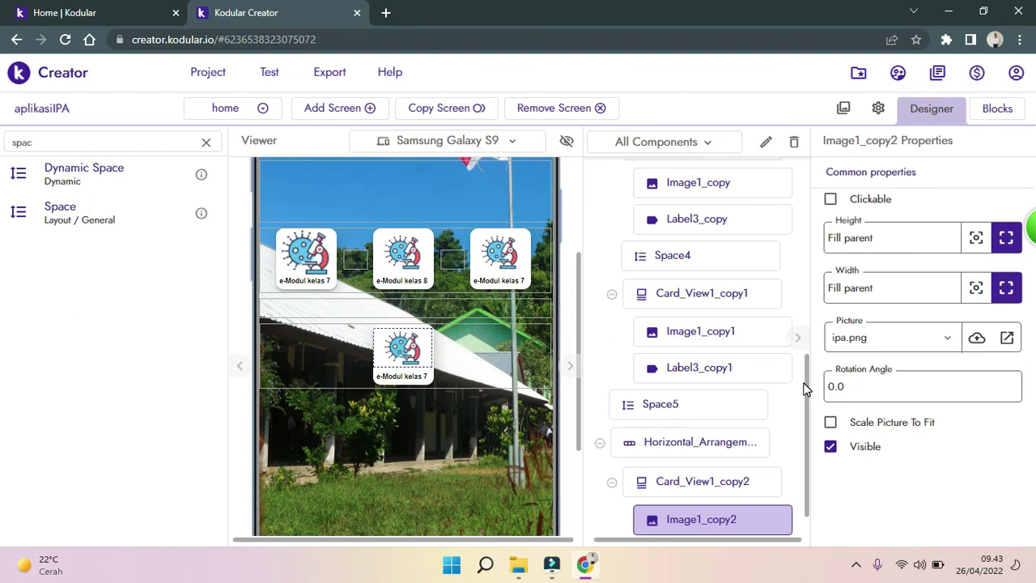
left_click(975, 349)
left_click(614, 422)
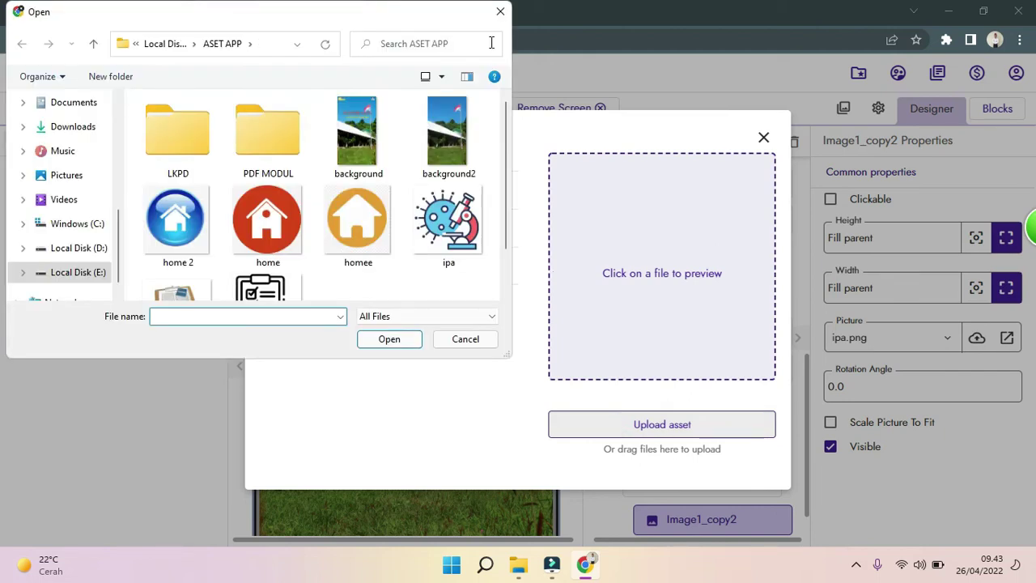
left_click_drag(507, 137, 507, 214)
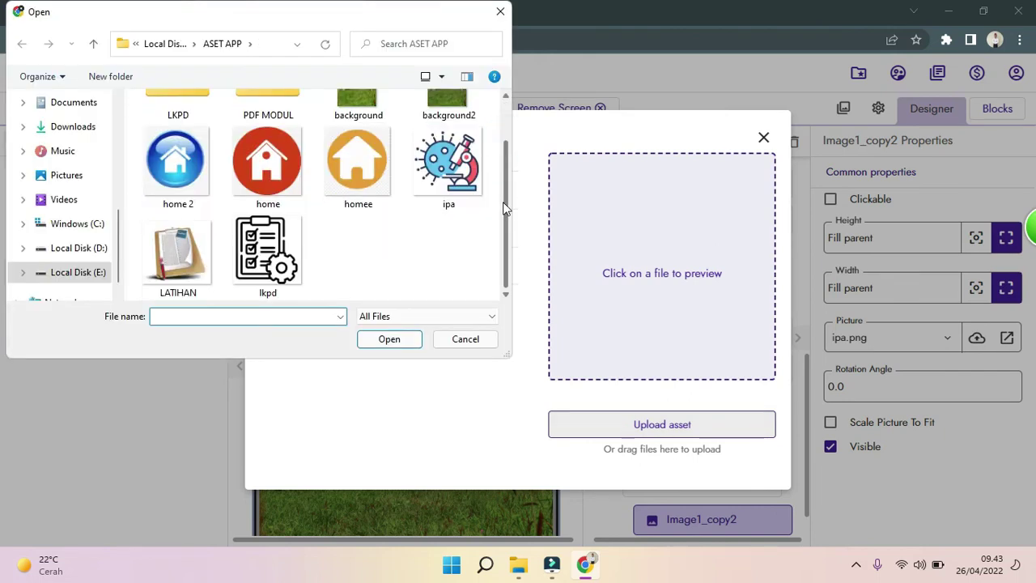
double_click(267, 253)
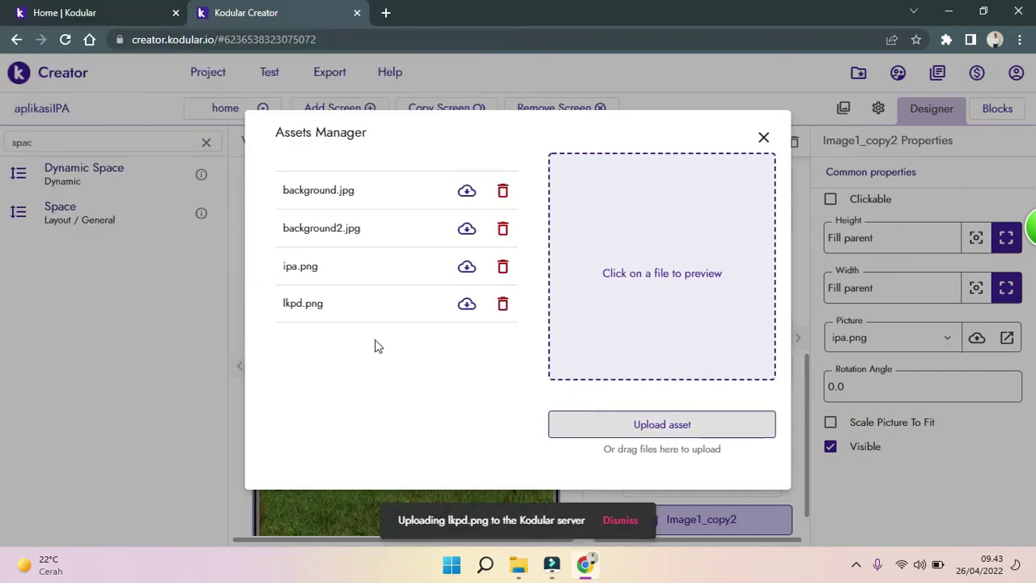
left_click(312, 308)
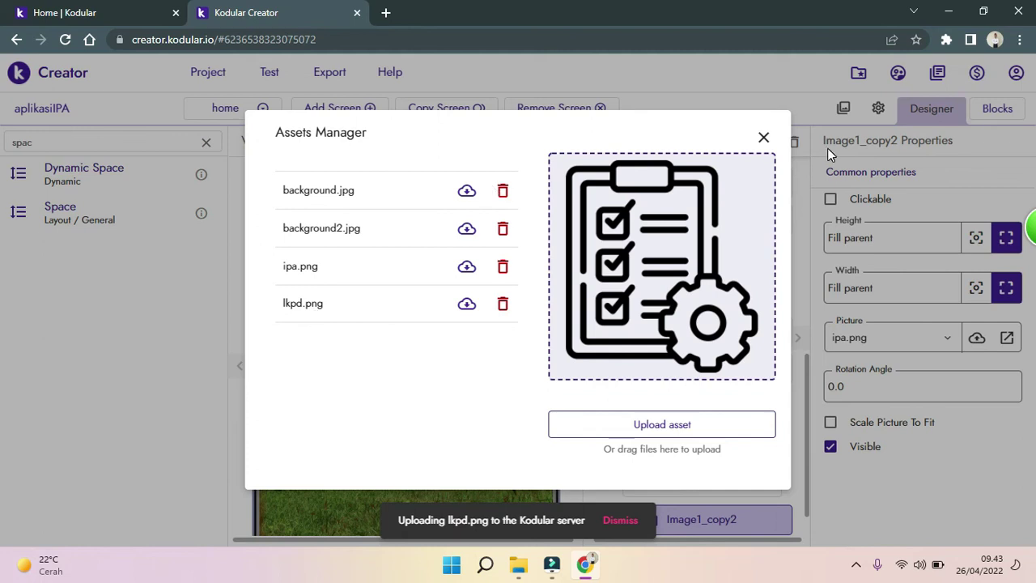
left_click(764, 138)
left_click(951, 342)
left_click(859, 477)
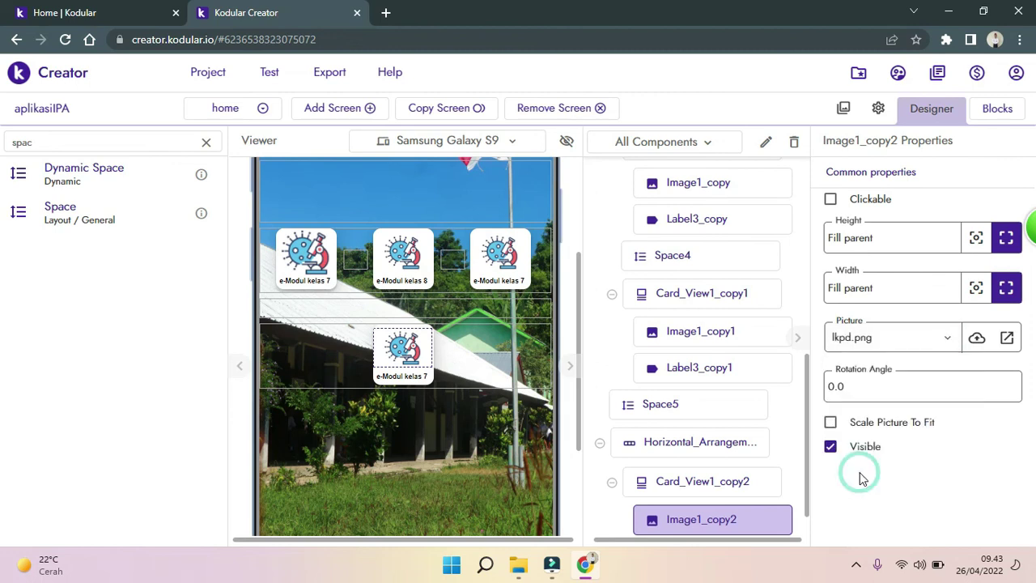
Change the caption text of Label3_copy2 under the checklist icon to "LKPD kelas 7".
left_click(443, 356)
left_click(424, 377)
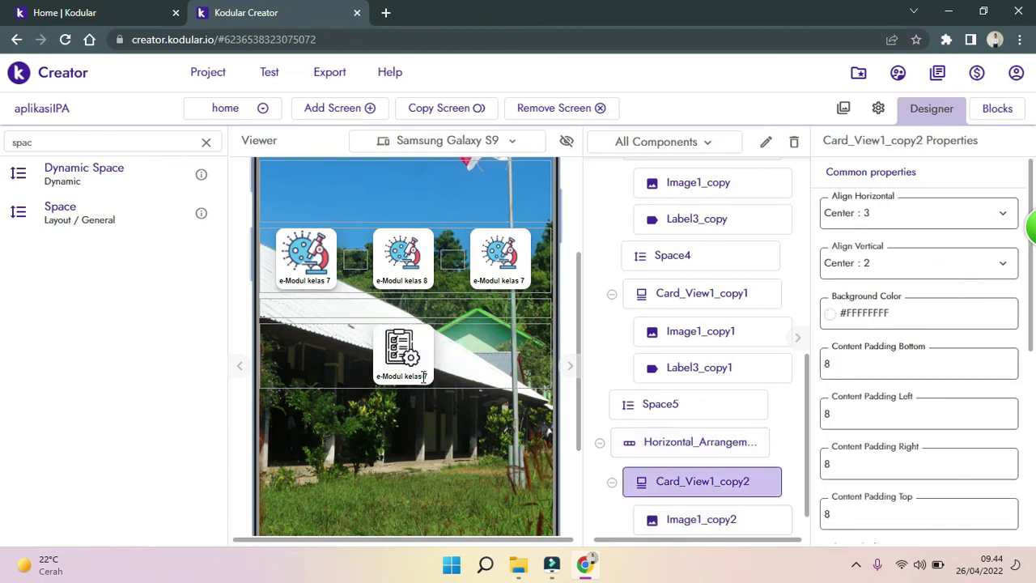
left_click(423, 376)
left_click_drag(426, 376, 426, 378)
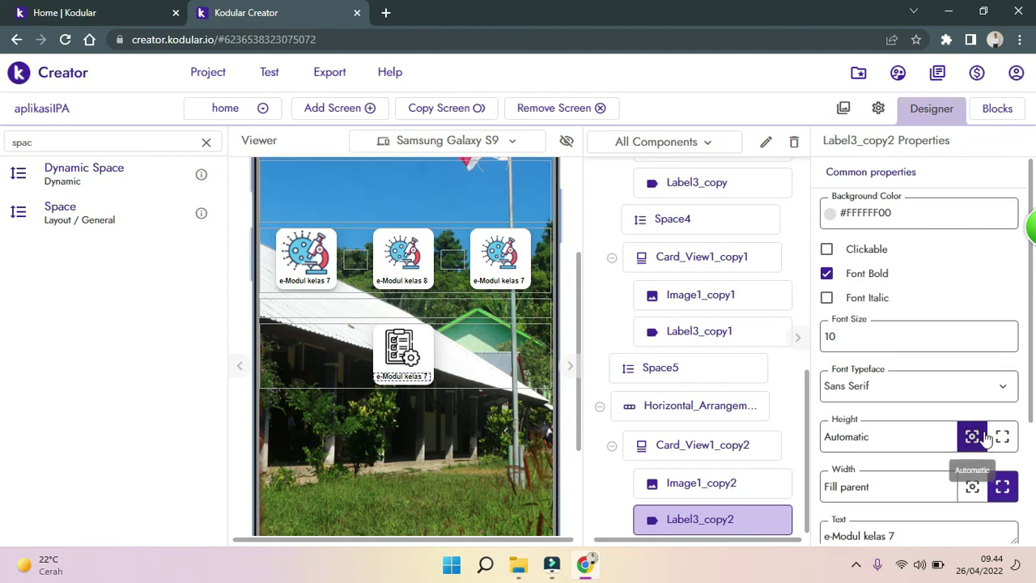
scroll(930, 455, "down", 2)
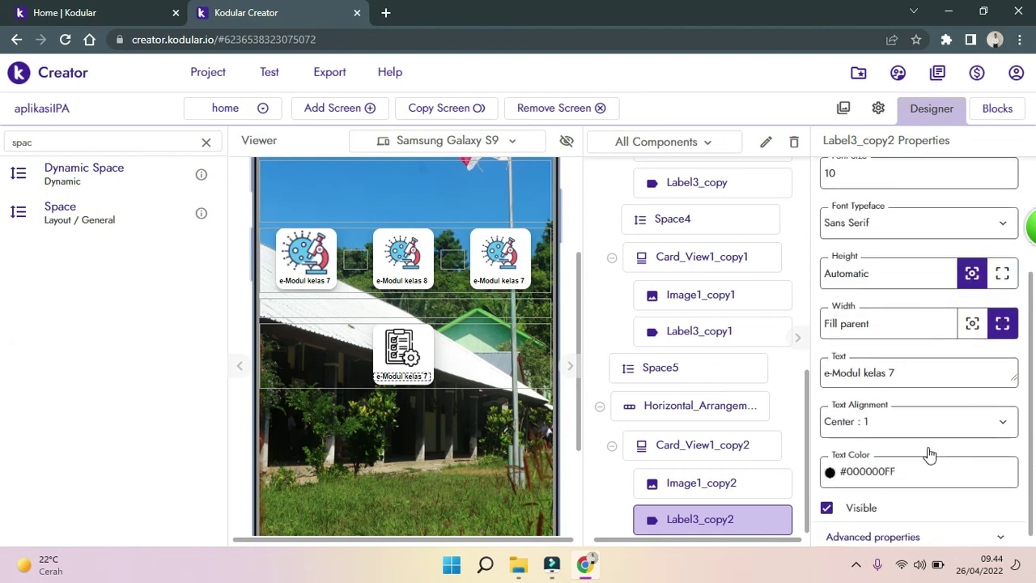
triple_click(919, 369)
key("BackSpace")
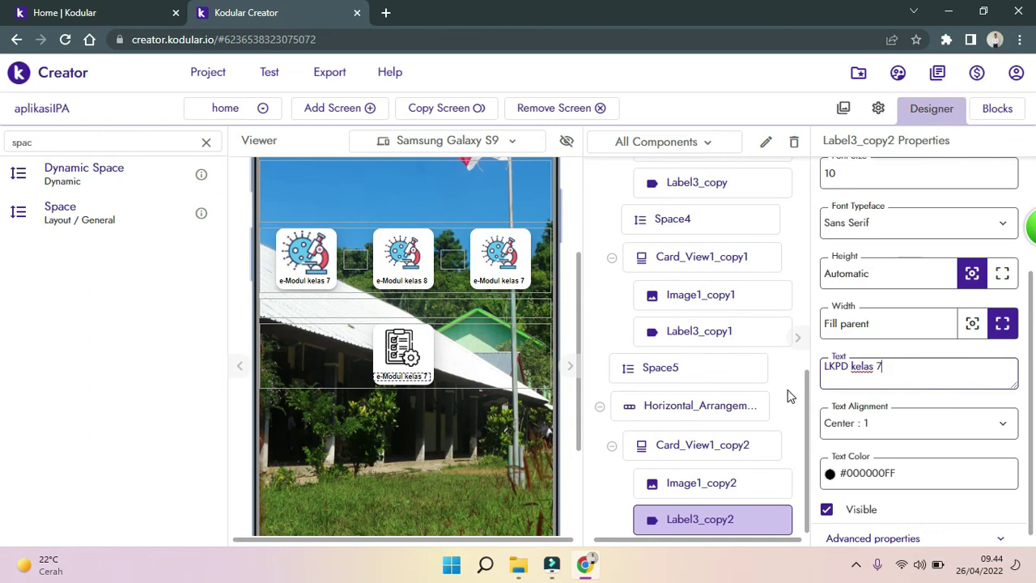
left_click(516, 464)
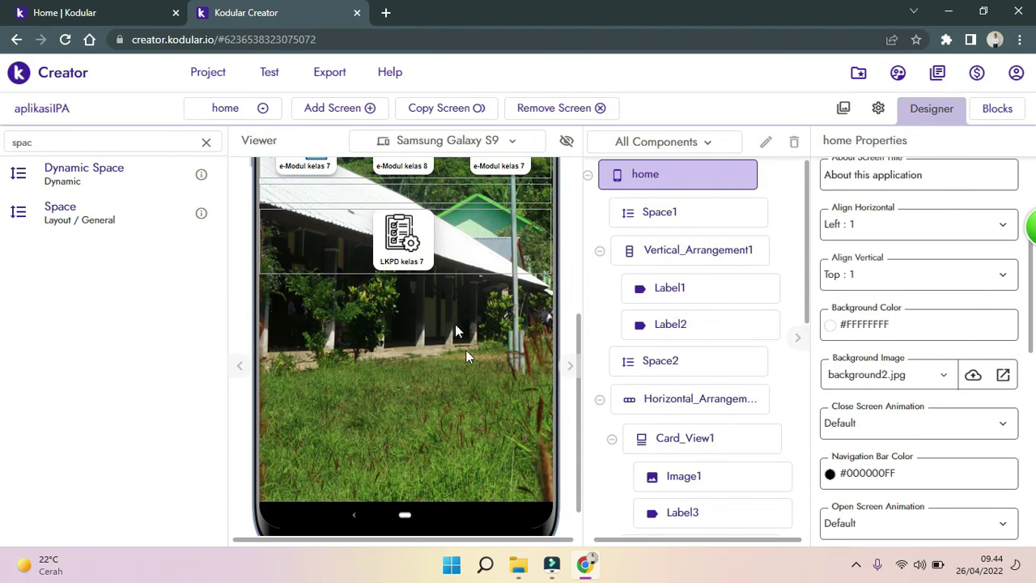
Copy the "LKPD kelas 7" card and paste two copies of it inside Horizontal_Arrangement3.
left_click(427, 257)
right_click(427, 258)
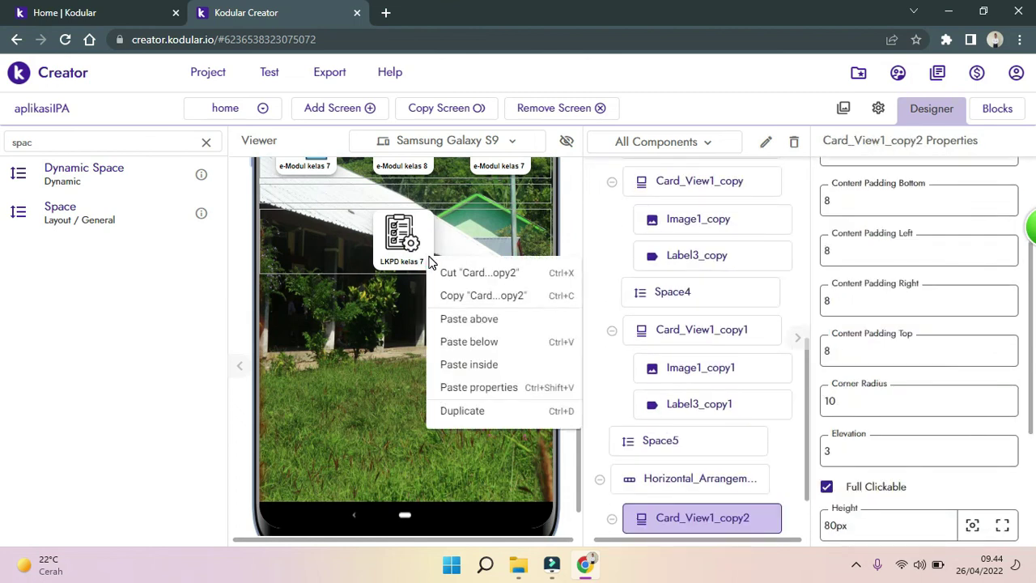
left_click(466, 295)
right_click(488, 257)
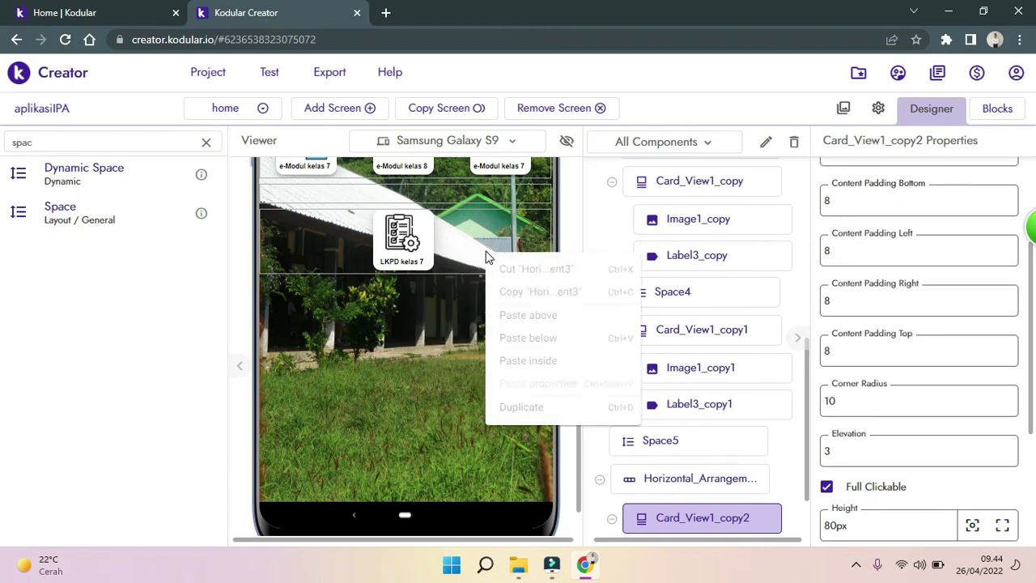
left_click(533, 369)
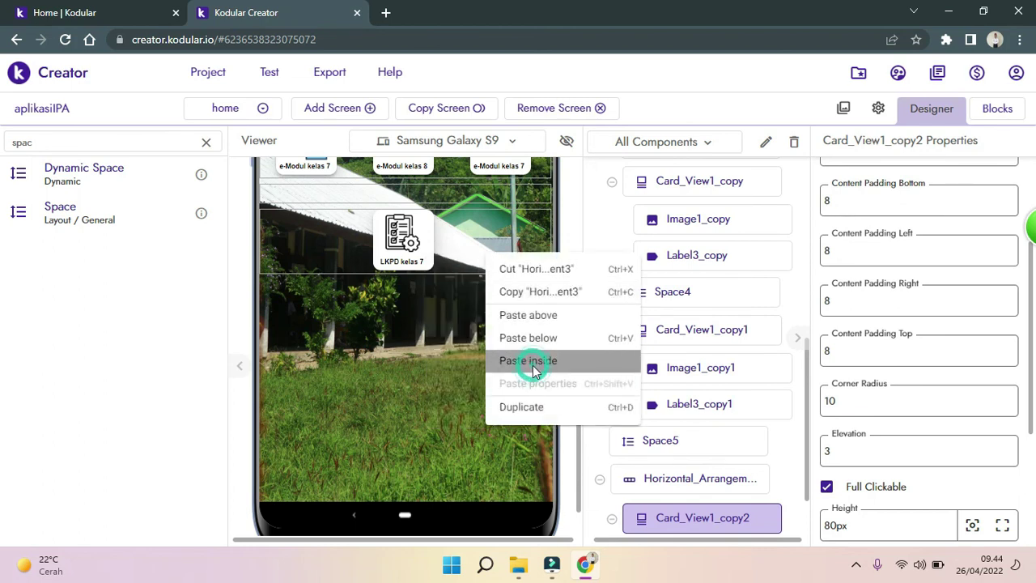
right_click(489, 247)
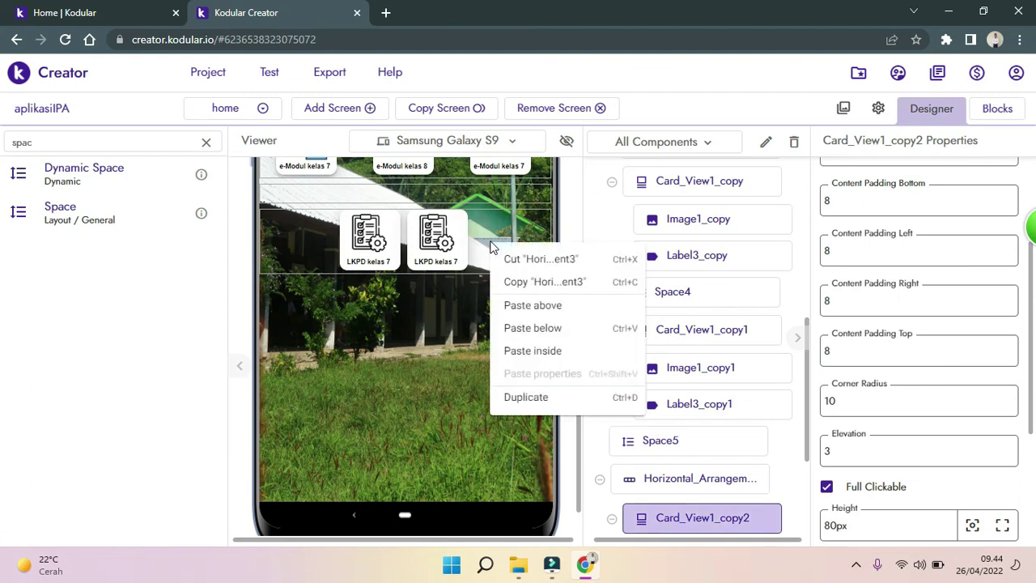
left_click(538, 348)
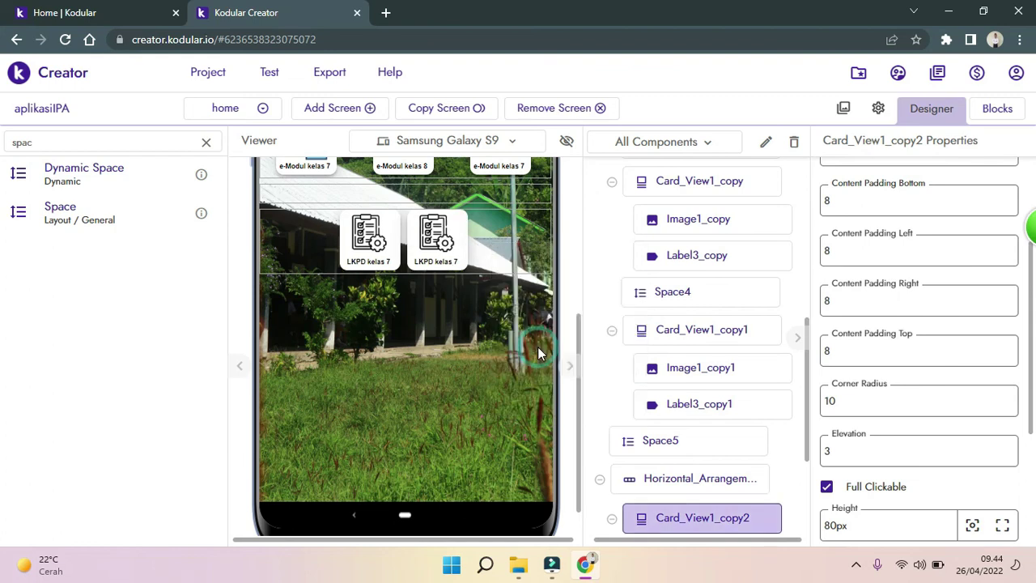
Change the captions of the second and third LKPD cards to "LKPD kelas 8" and "LKPD kelas 9".
left_click(411, 257)
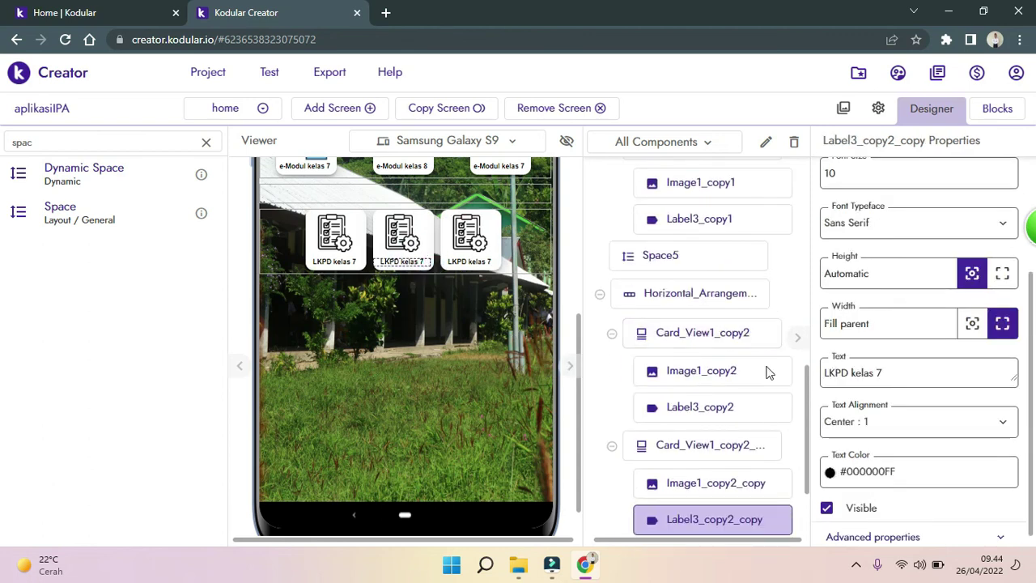
left_click(886, 372)
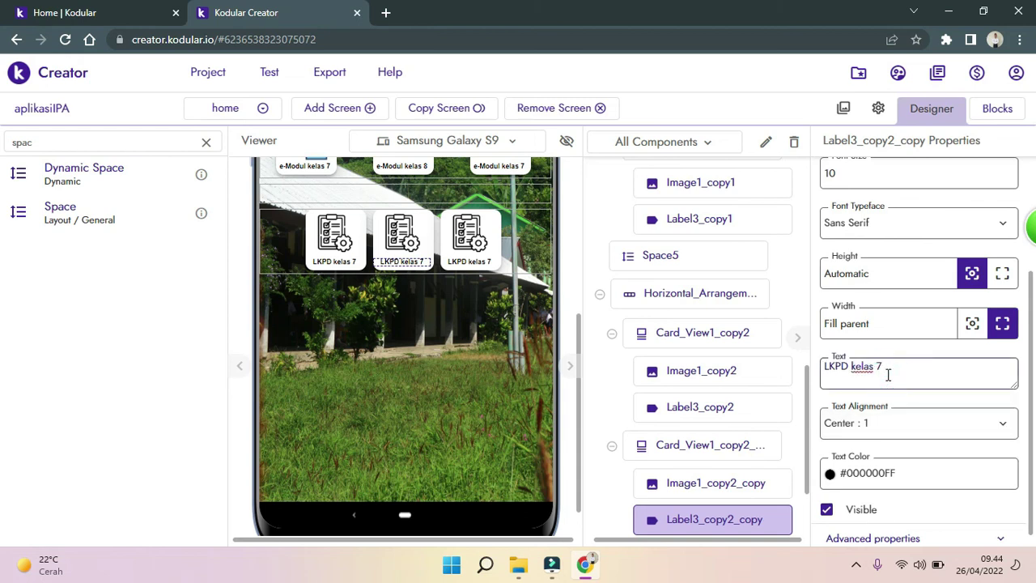
left_click(474, 261)
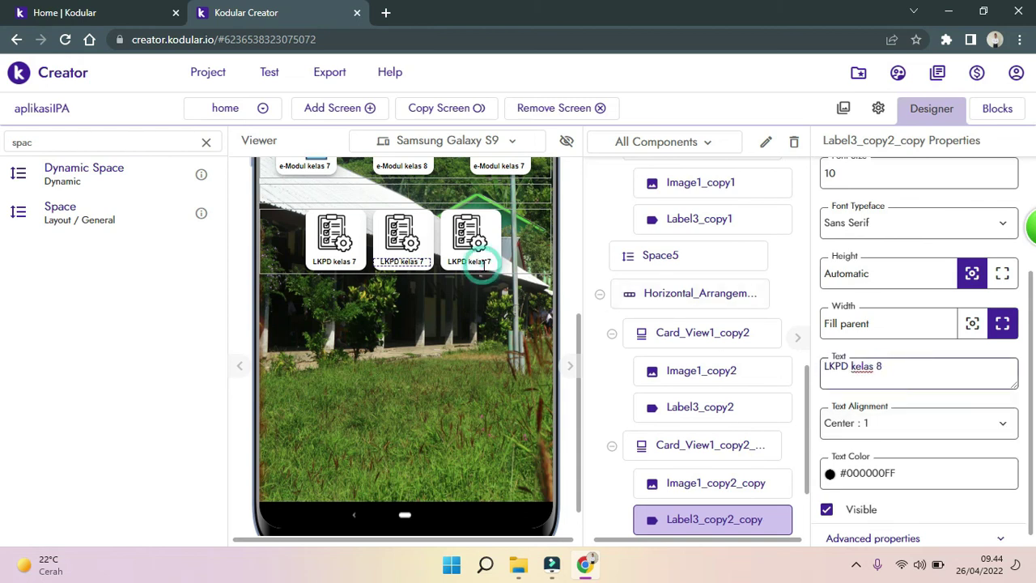
left_click(887, 374)
type("9")
left_click(419, 321)
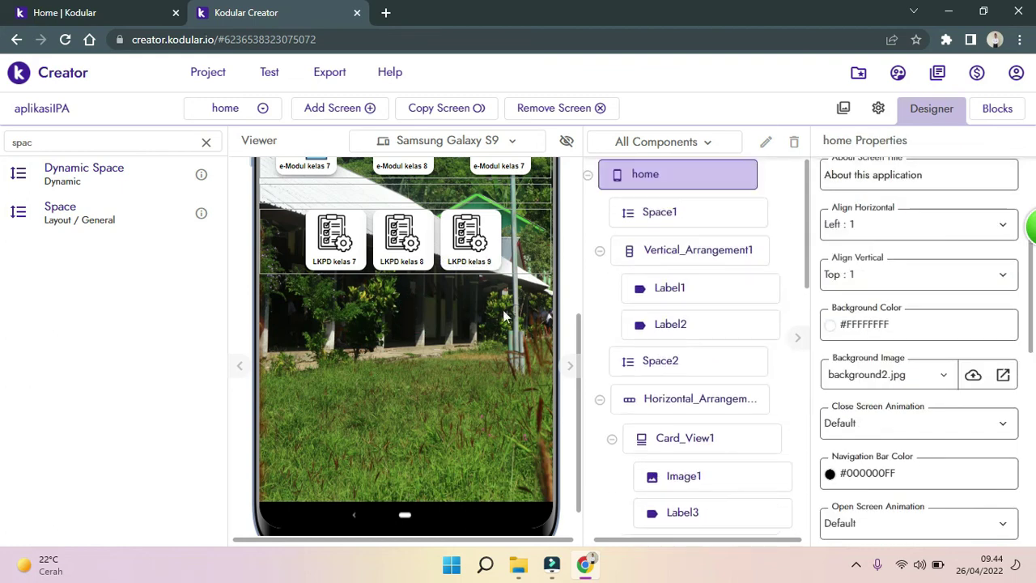
left_click_drag(81, 215, 375, 230)
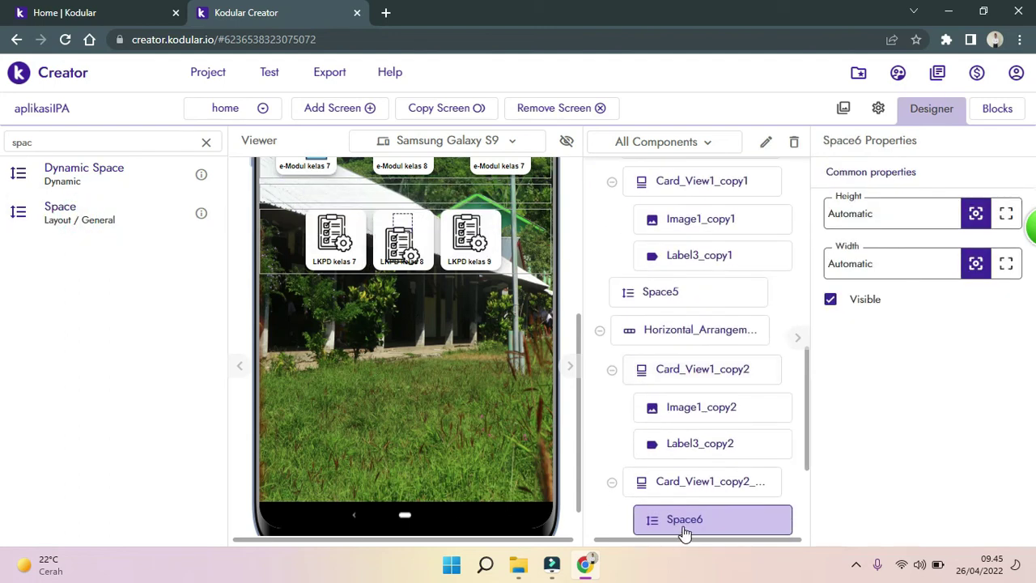
key("Delete")
left_click(682, 525)
left_click(652, 378)
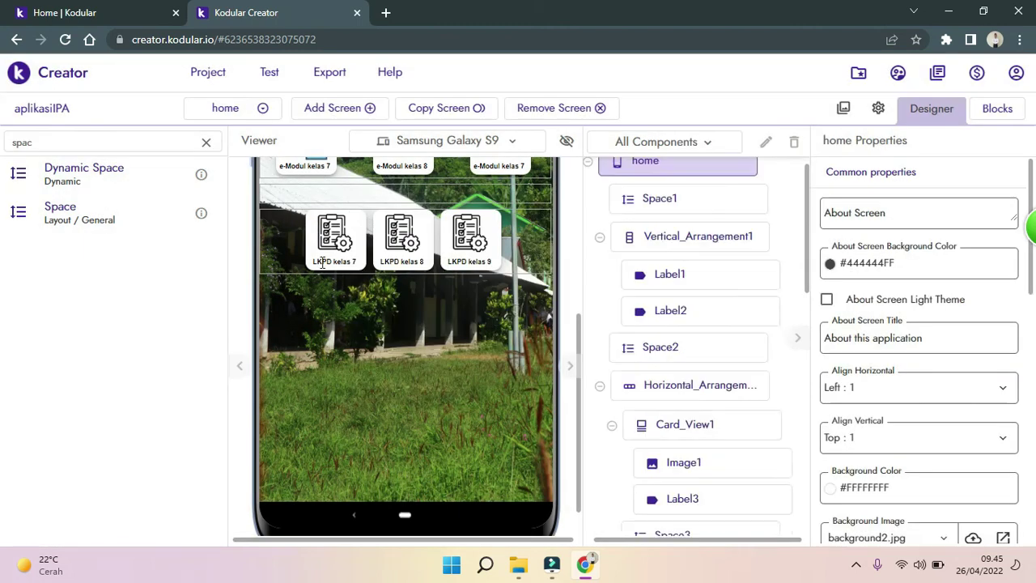
Add a Space between the "LKPD kelas 7" and "LKPD kelas 8" cards and set its width to 30 px.
left_click_drag(39, 221, 369, 245)
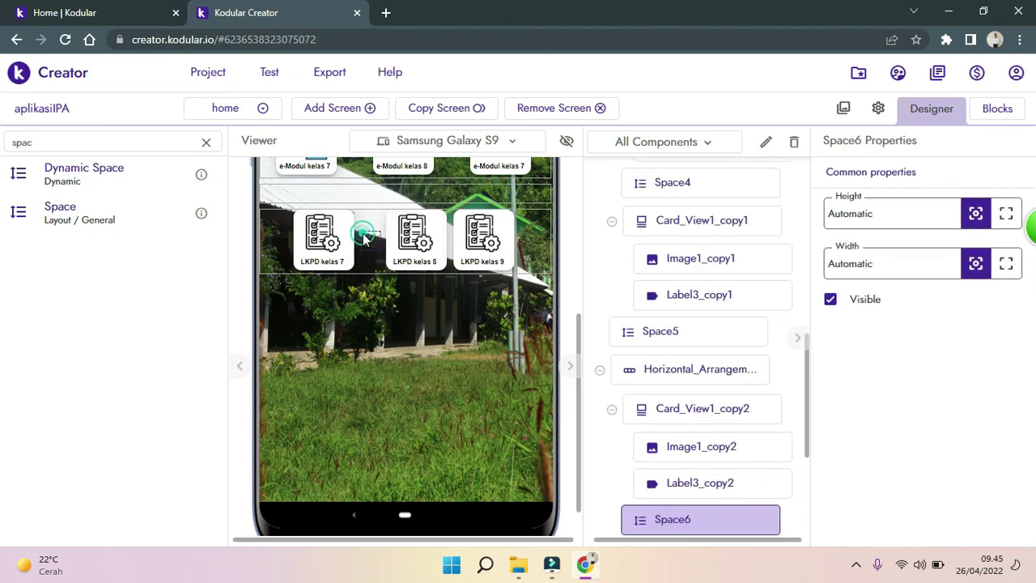
left_click_drag(899, 274, 820, 267)
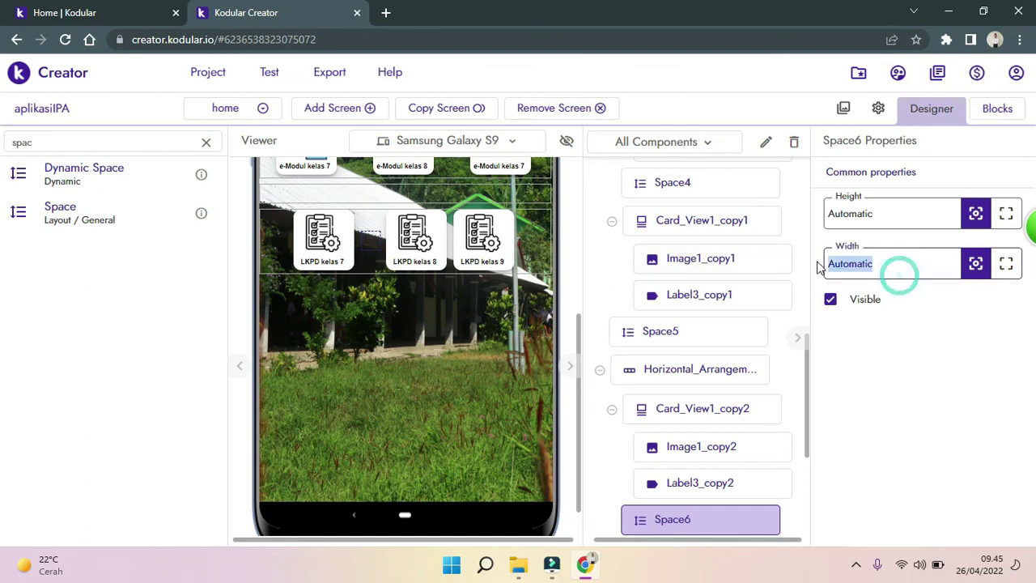
type("30")
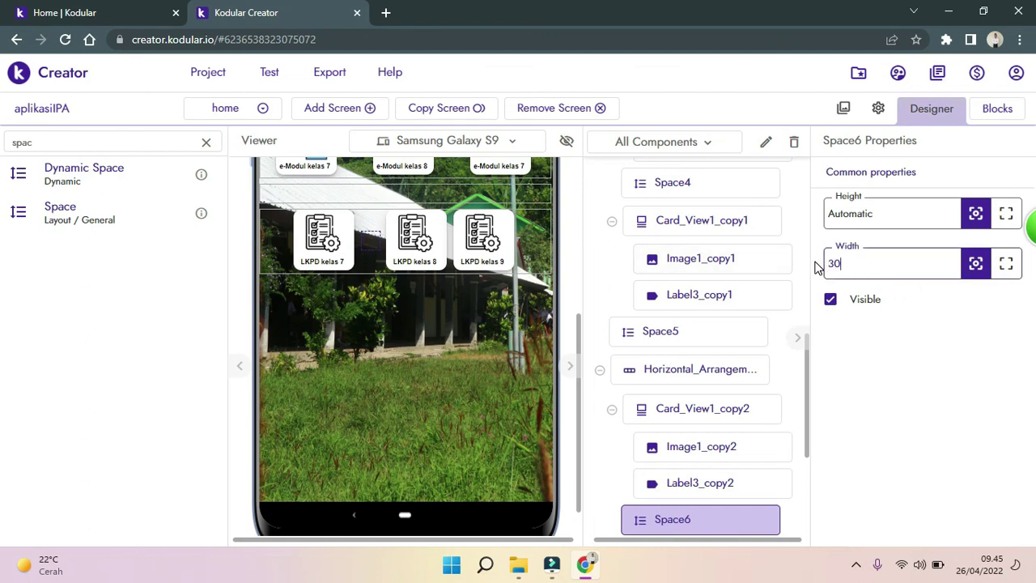
left_click(816, 267)
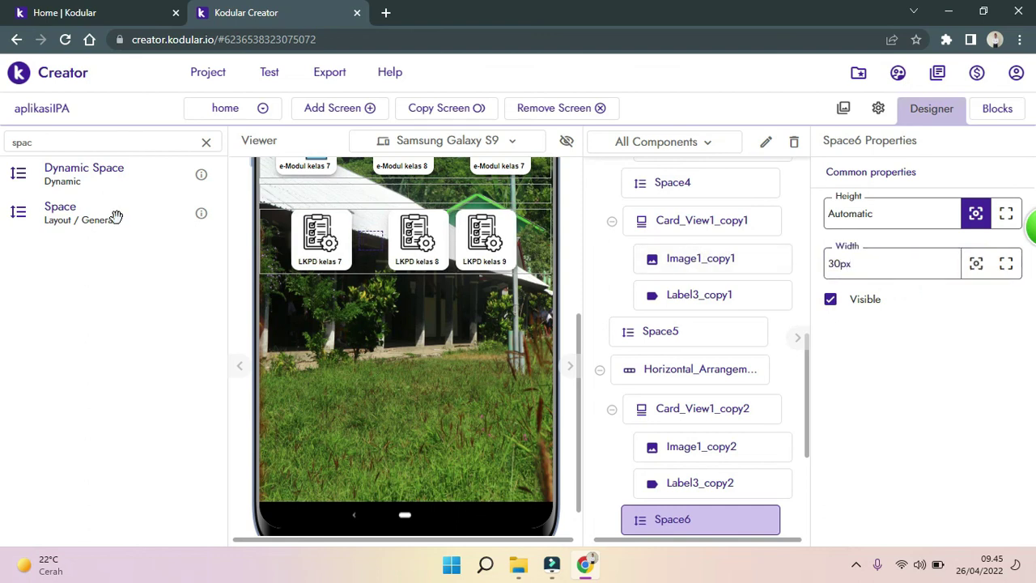
Add a Space between the "LKPD kelas 8" and "LKPD kelas 9" cards and set its width to 30 px.
left_click_drag(72, 223, 454, 250)
left_click(453, 240)
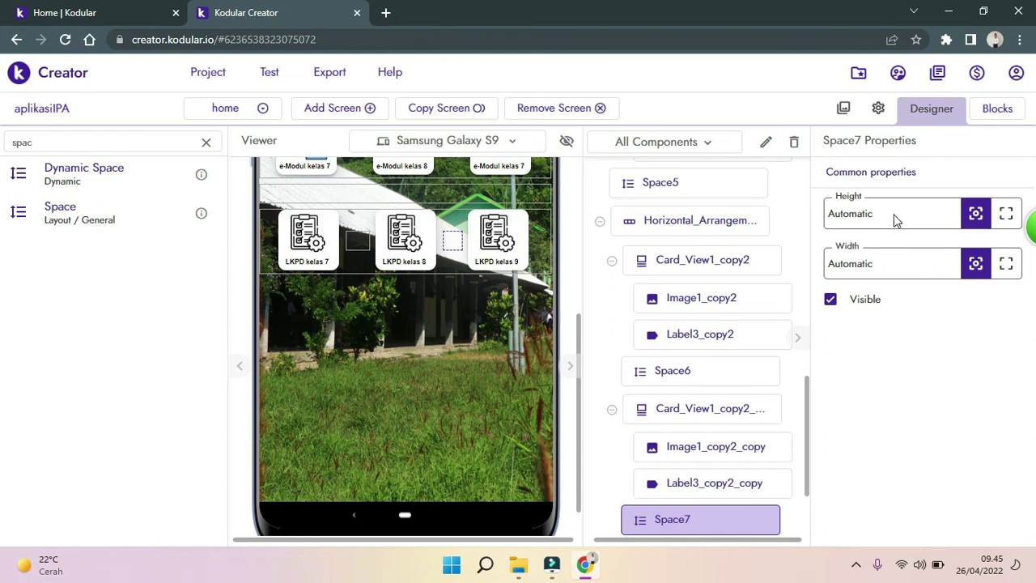
left_click(901, 261)
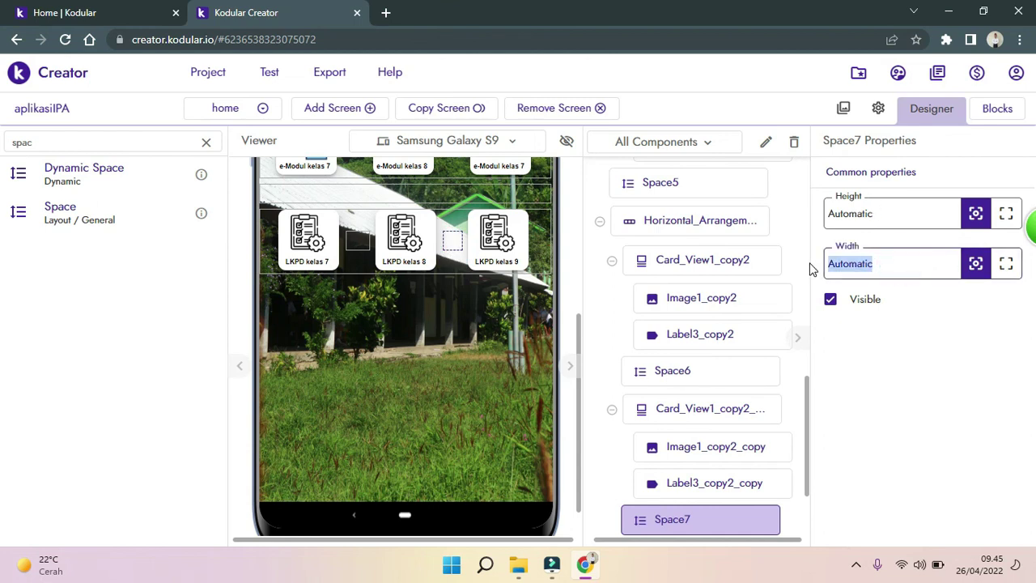
type("30px")
key("Return")
left_click_drag(577, 323, 591, 86)
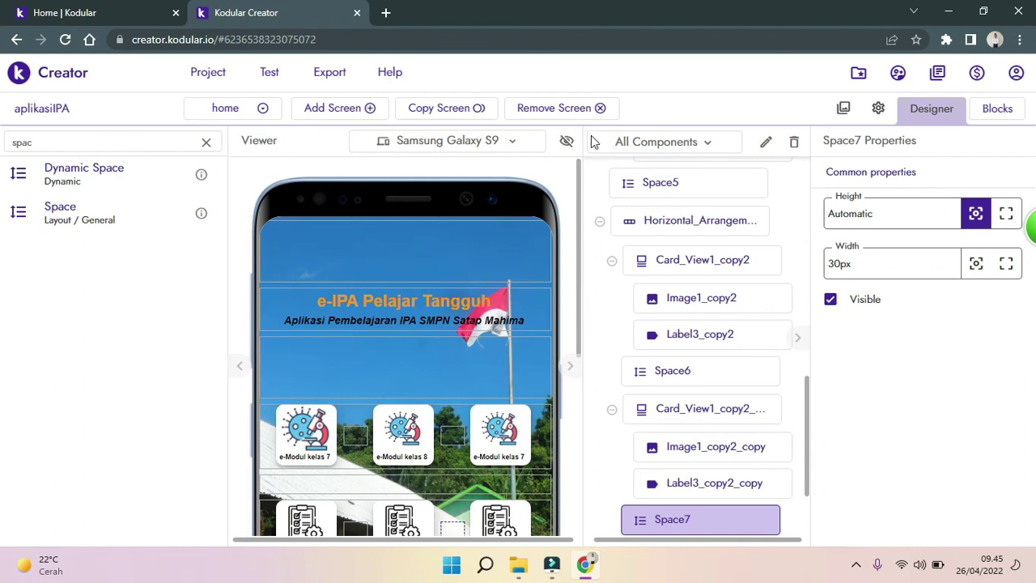
mouse_move(588, 161)
left_mouse_down()
mouse_move(583, 215)
mouse_move(586, 162)
left_mouse_up()
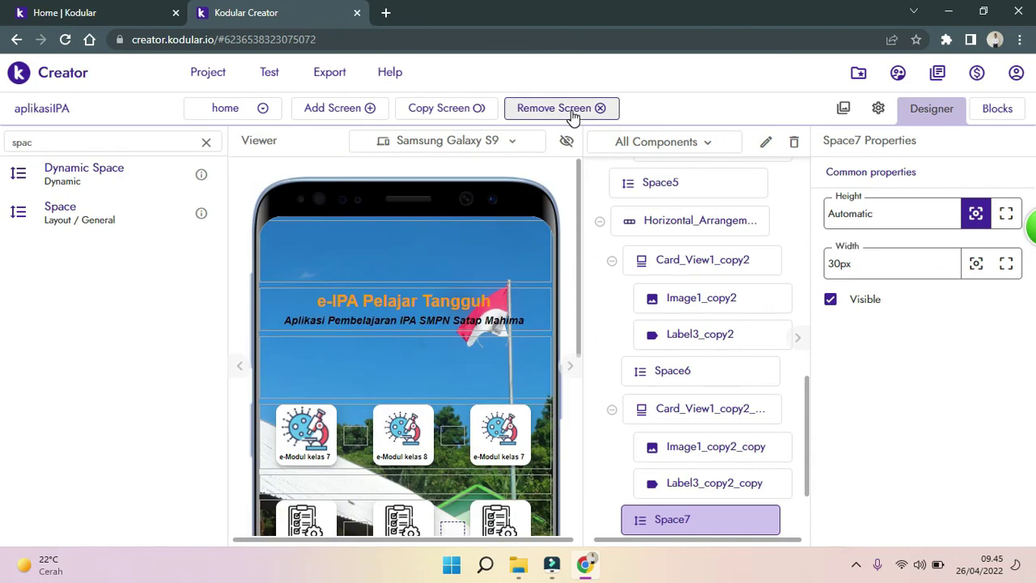
Review the MULAI button card on Screen1 and the e-Modul and LKPD card rows on the home screen.
left_click(266, 117)
left_click(271, 143)
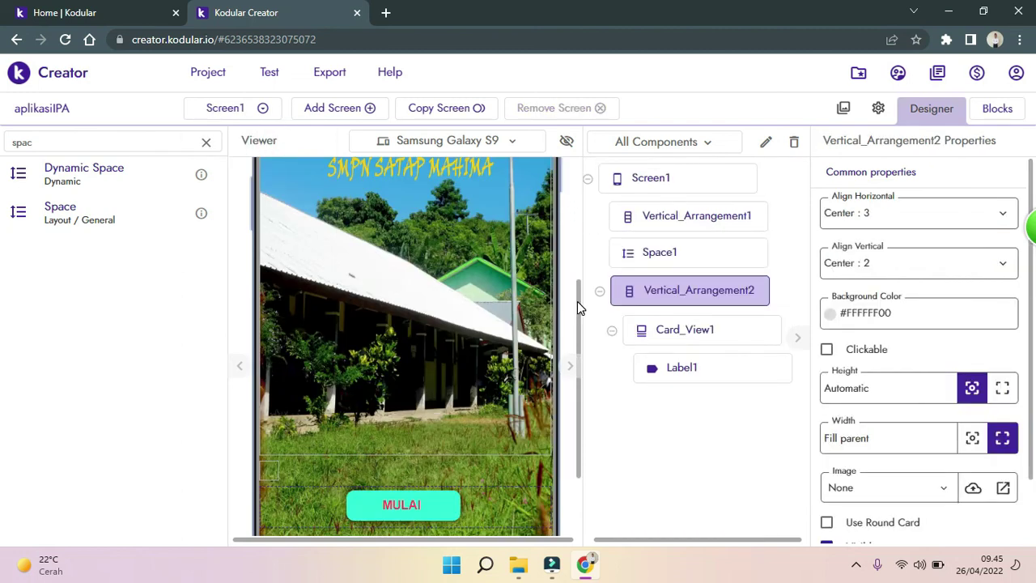
scroll(577, 301, "up", 3)
scroll(478, 374, "down", 4)
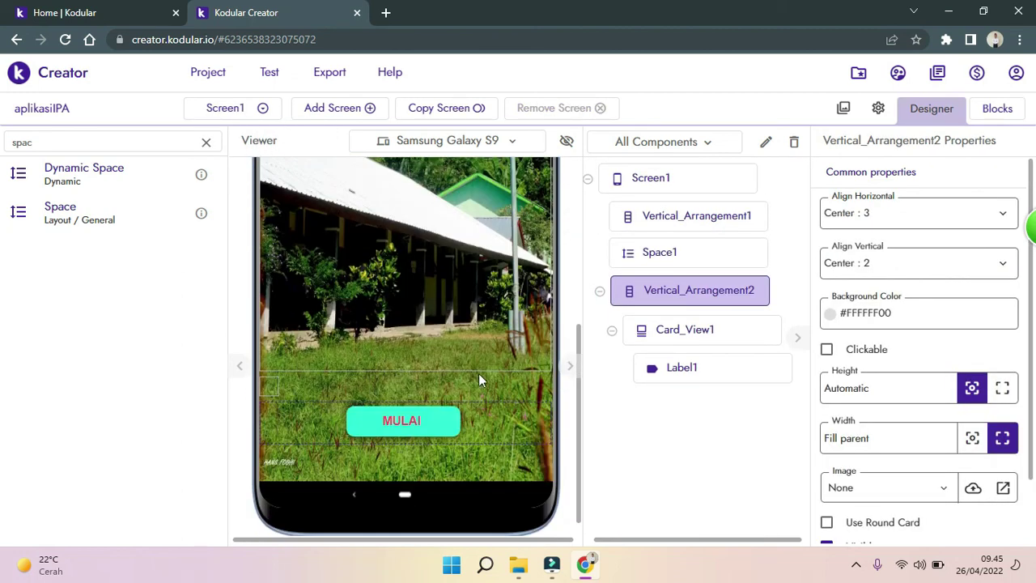
left_click(432, 420)
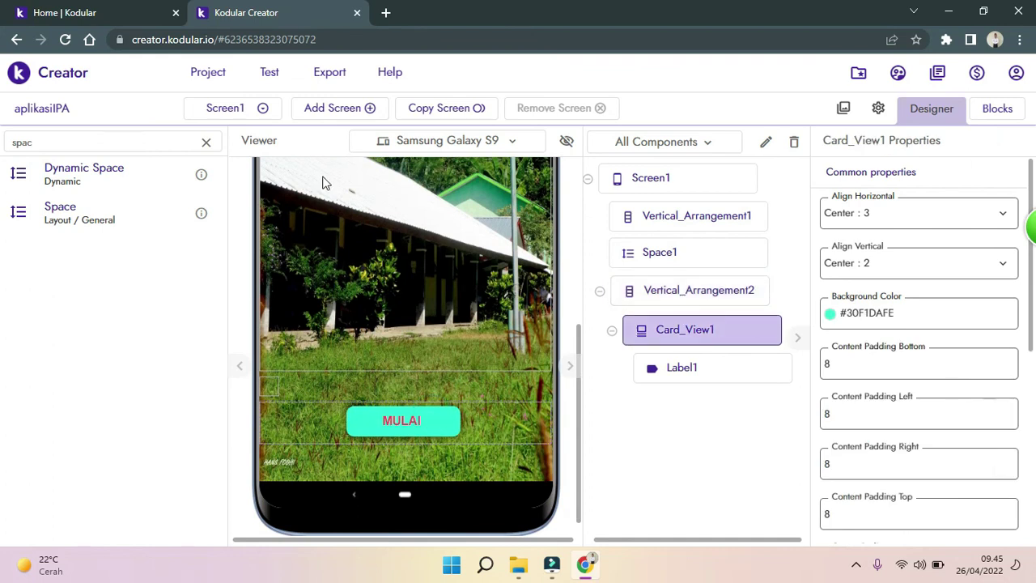
left_click(270, 112)
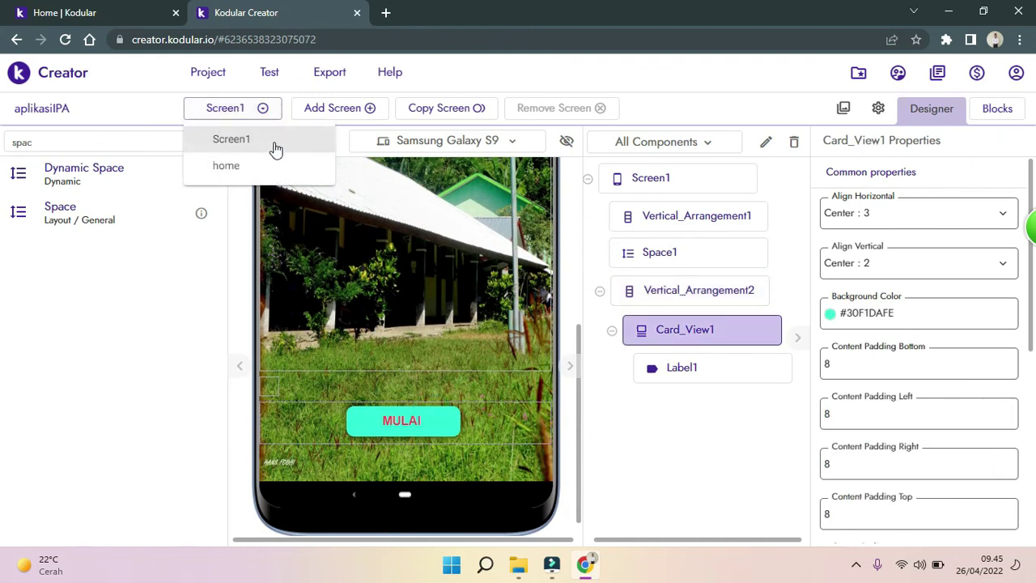
left_click(275, 168)
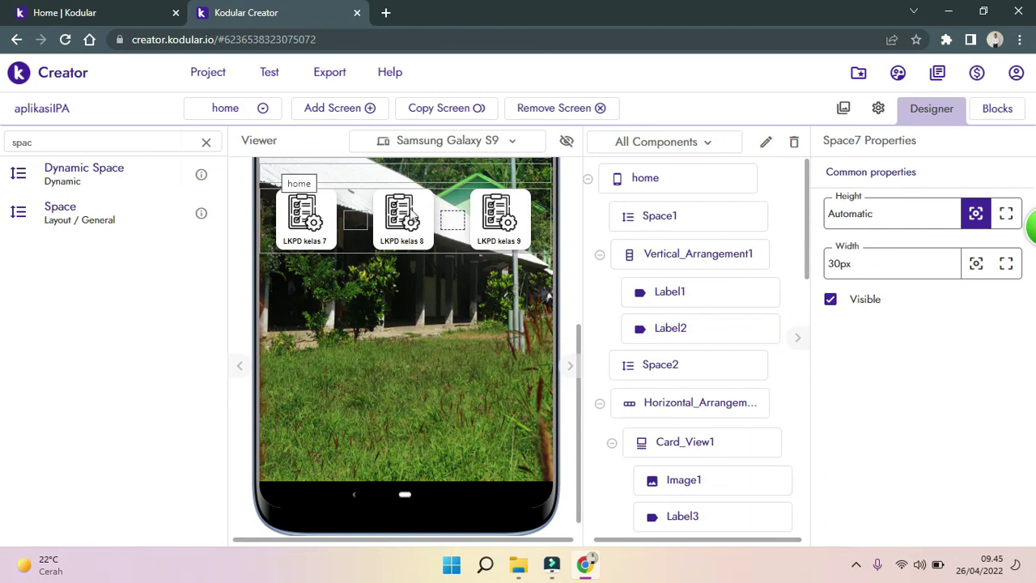
left_click_drag(580, 340, 569, 201)
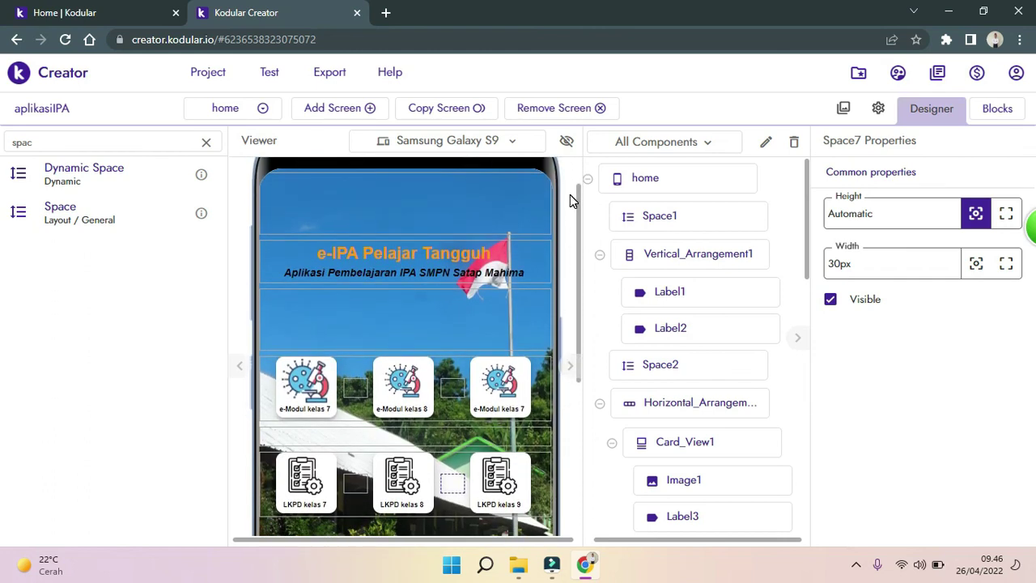
Switch to Screen1 and open its block editor.
left_click(263, 107)
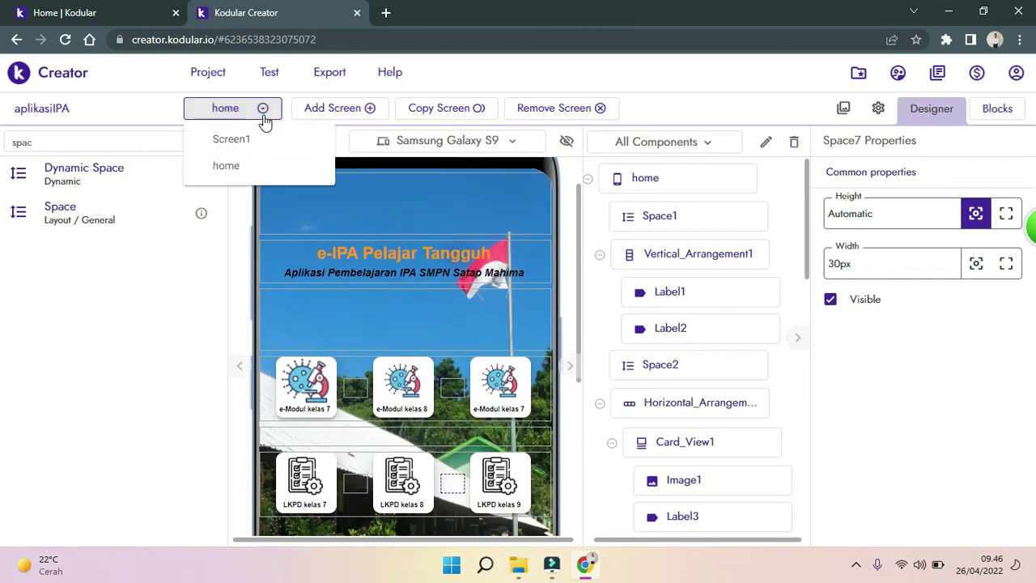
left_click(264, 143)
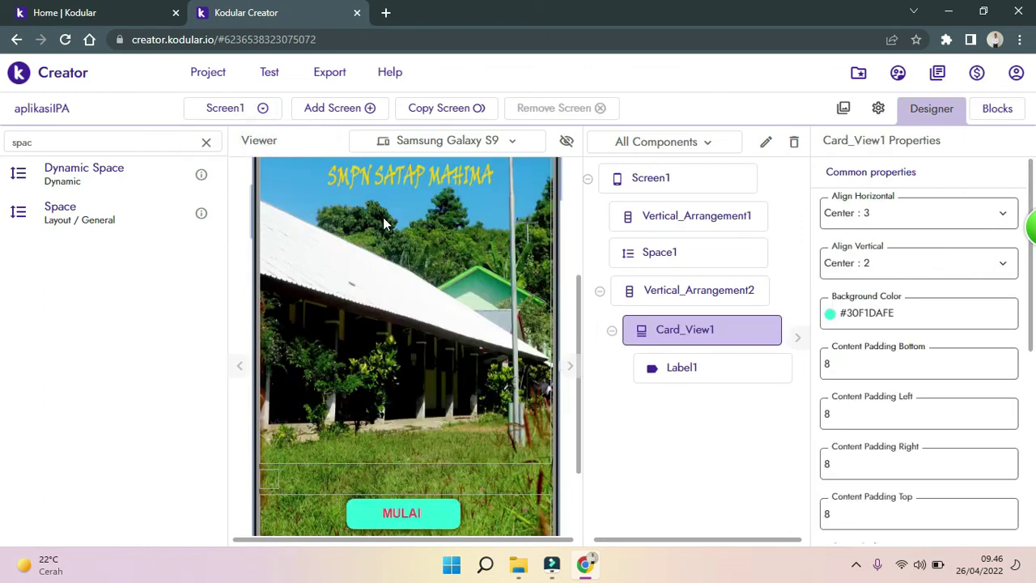
left_click(1001, 115)
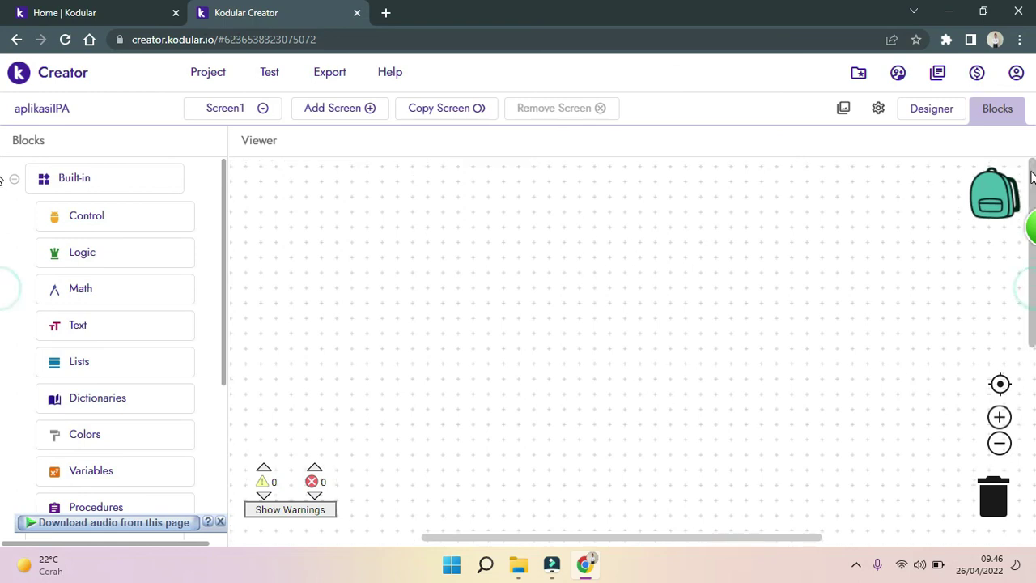
left_click_drag(1033, 295, 1034, 409)
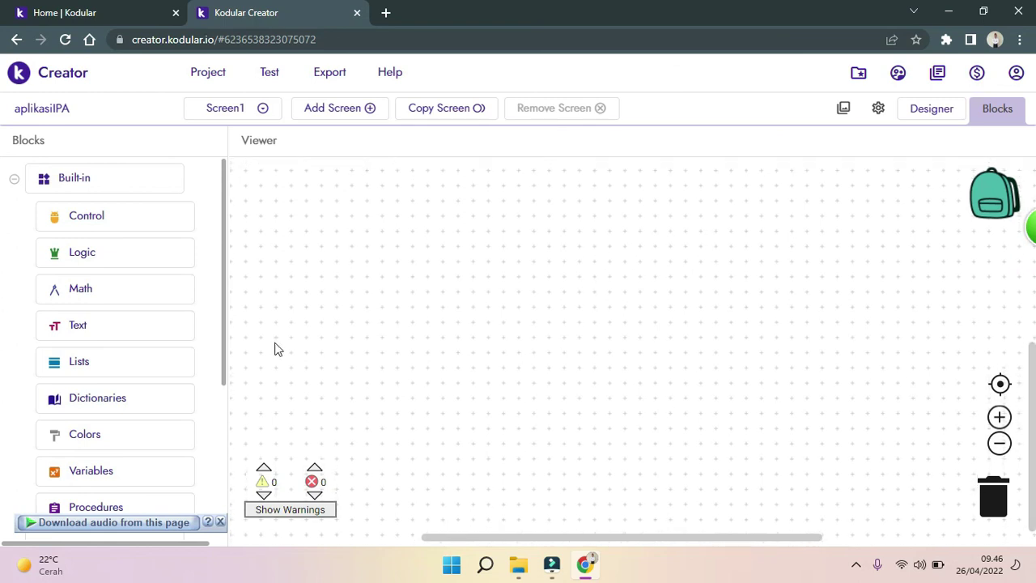
left_click(225, 274)
left_click_drag(227, 324, 227, 463)
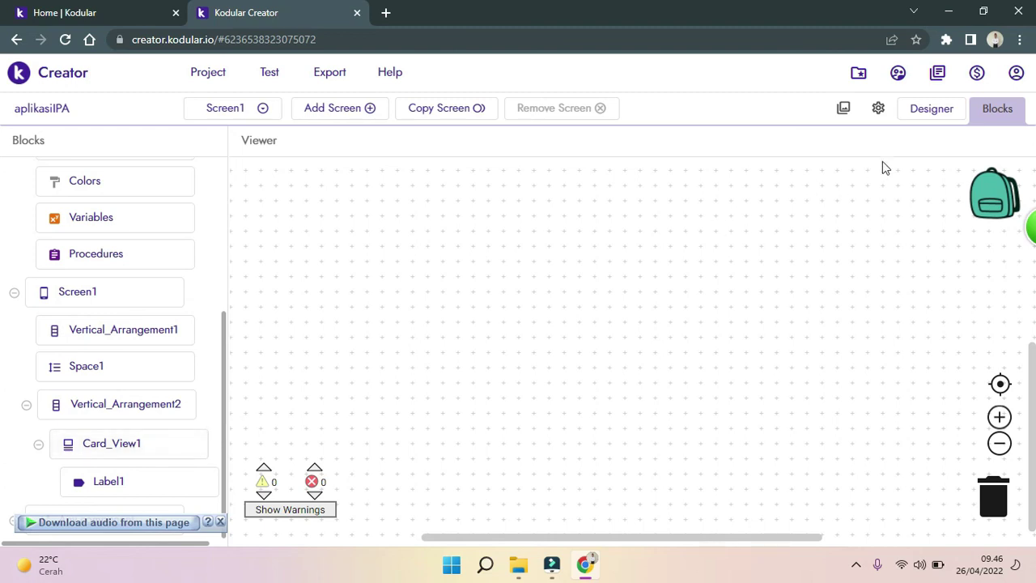
left_click(923, 114)
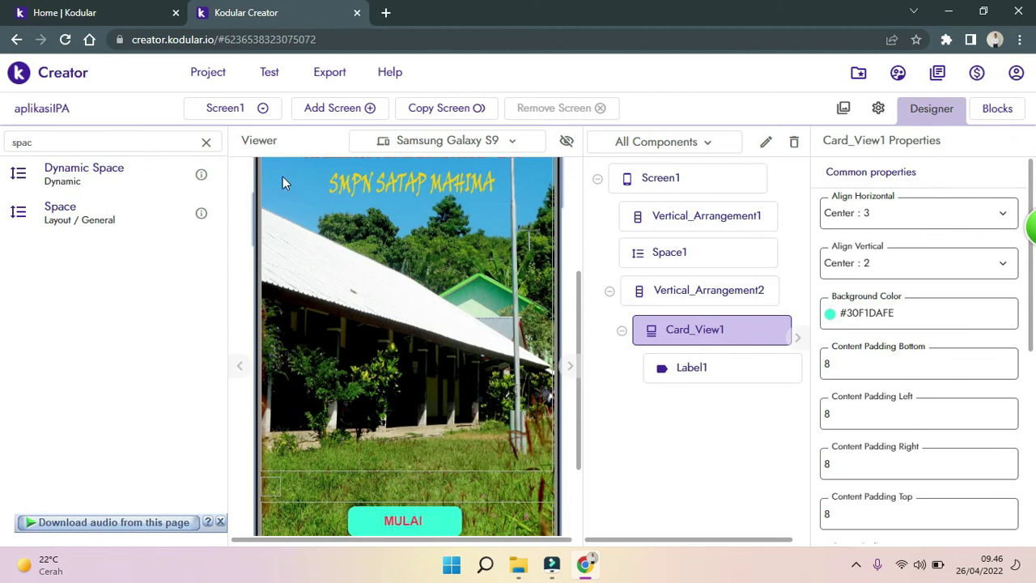
left_click(997, 108)
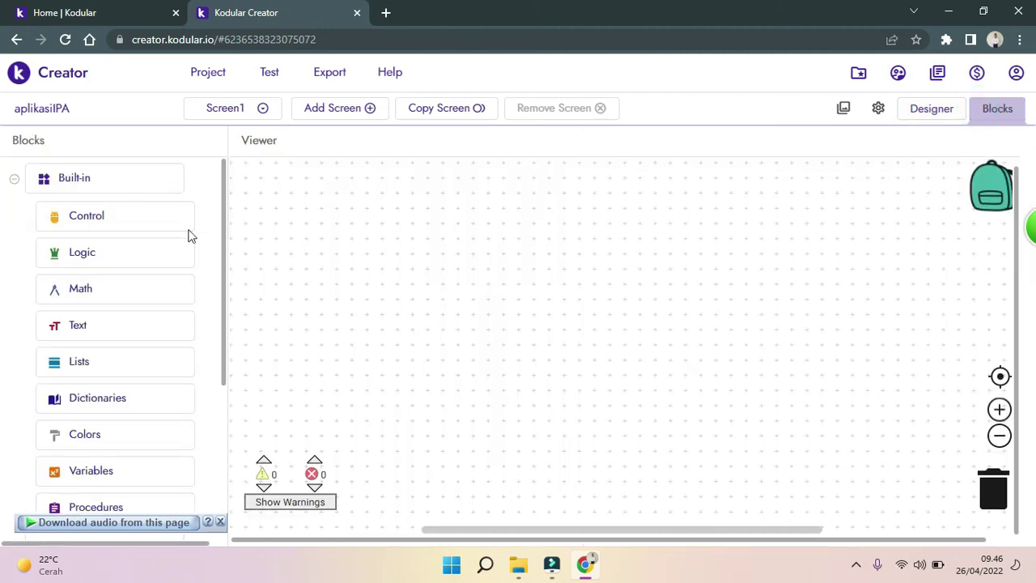
Place the "when Card_View1.Click" event block in the Screen1 workspace.
left_click(225, 231)
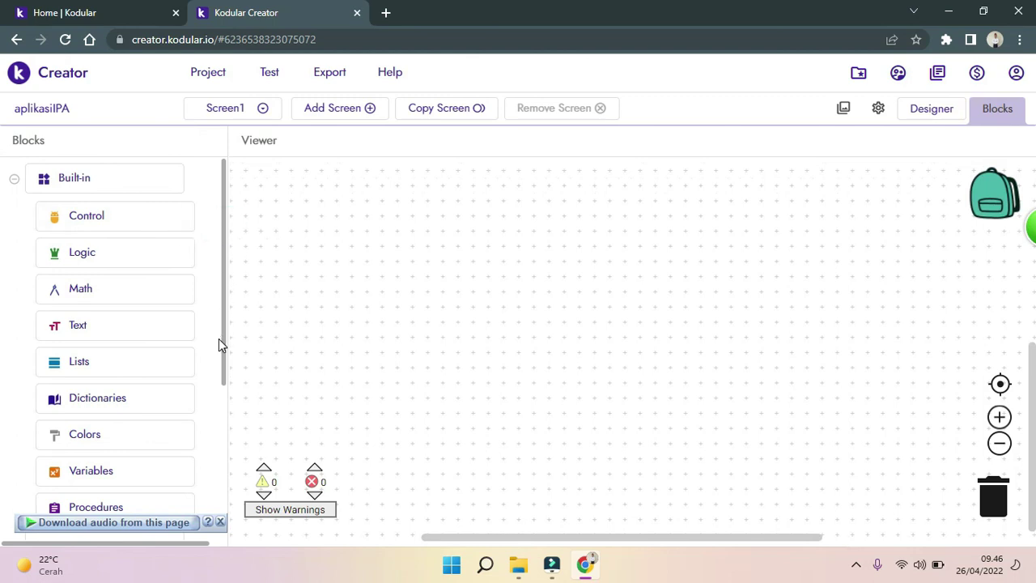
left_click_drag(225, 345, 231, 502)
left_click(134, 434)
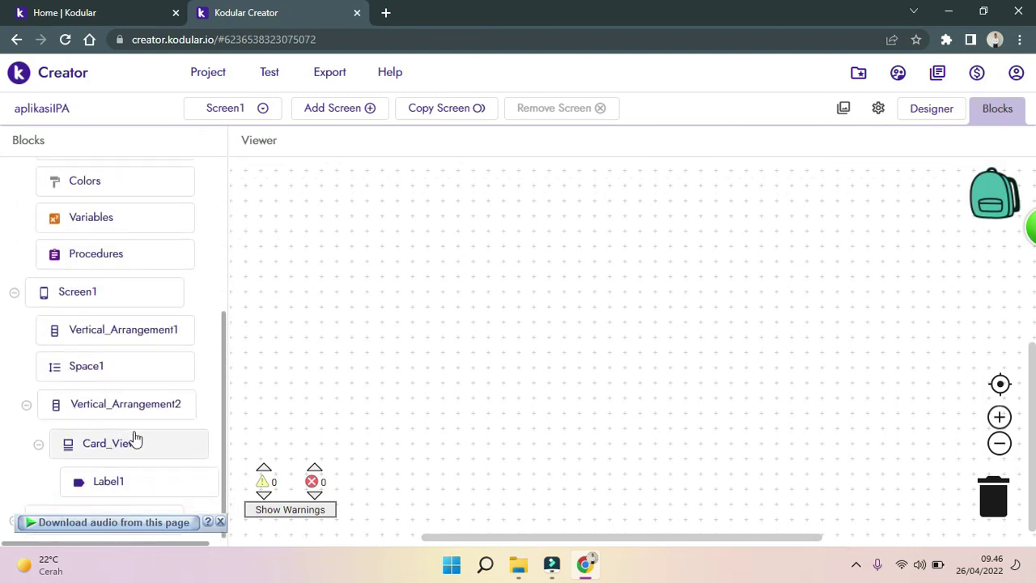
left_click(135, 439)
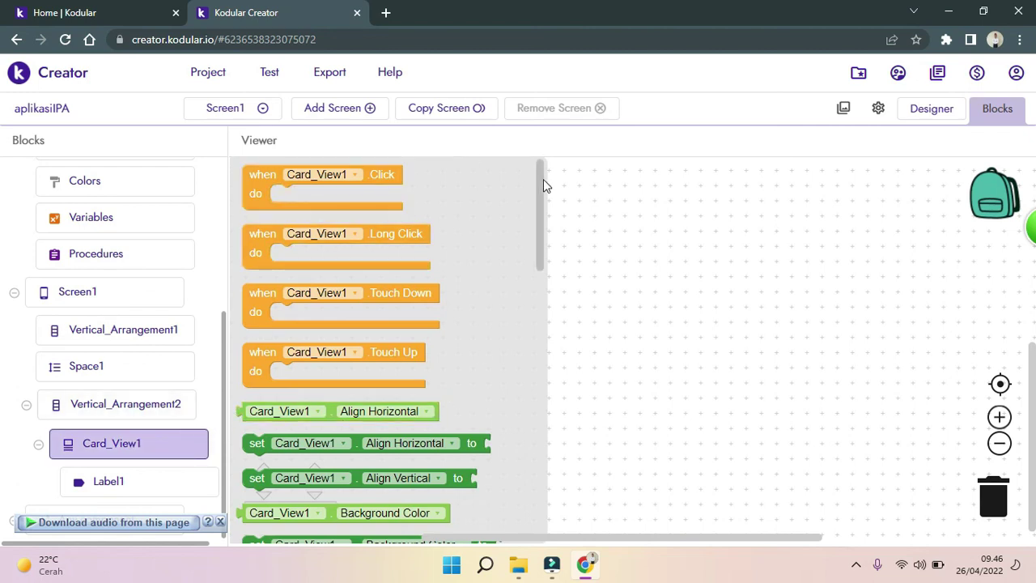
mouse_move(540, 185)
left_mouse_down()
mouse_move(539, 400)
mouse_move(539, 389)
left_mouse_up()
scroll(525, 276, "up", 10)
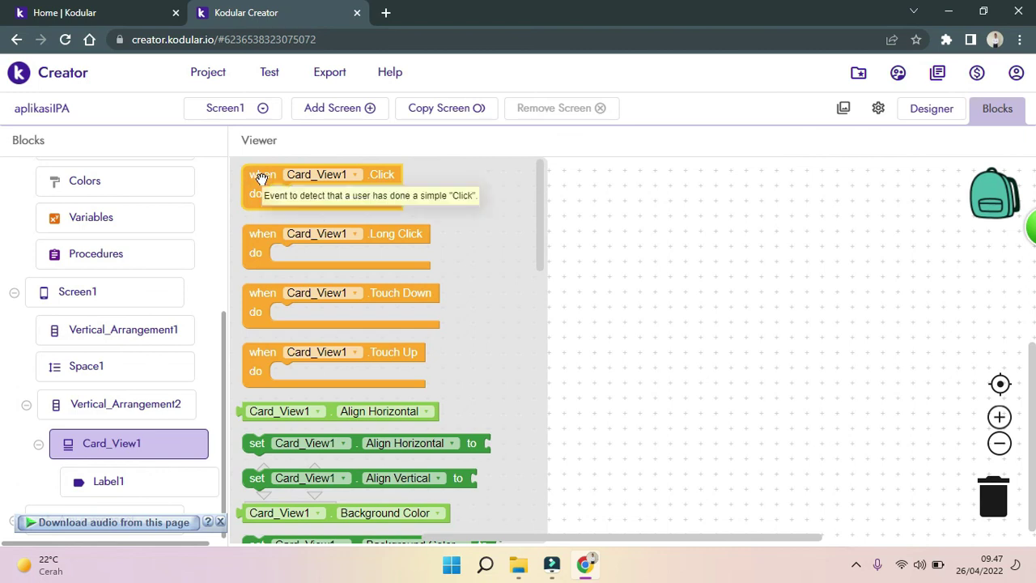
mouse_move(261, 178)
left_mouse_down()
mouse_move(294, 232)
mouse_move(271, 194)
mouse_move(275, 177)
left_mouse_up()
Insert an "open another screen" control block inside the Card_View1 Click event.
left_click_drag(225, 320, 233, 142)
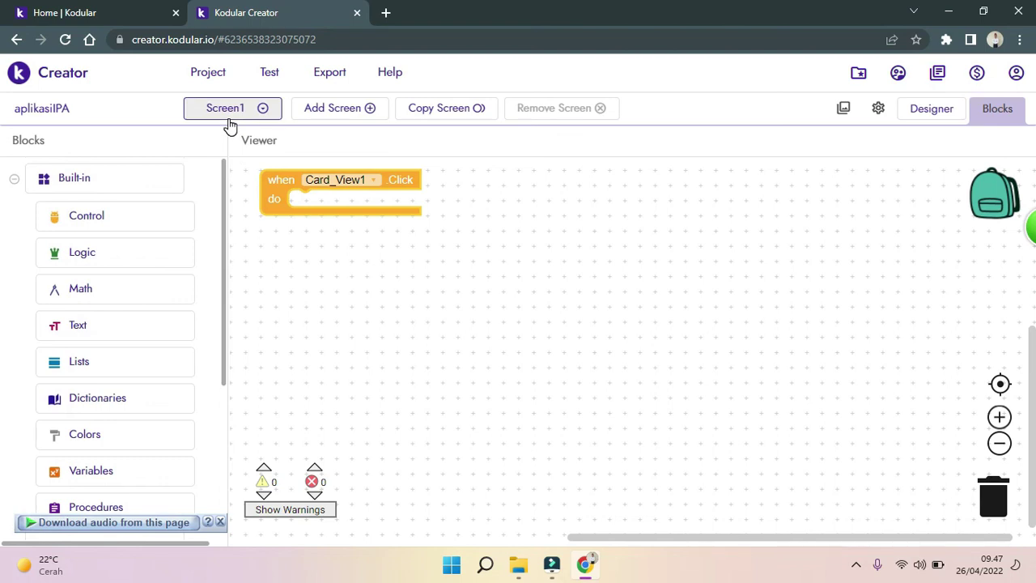
left_click(172, 217)
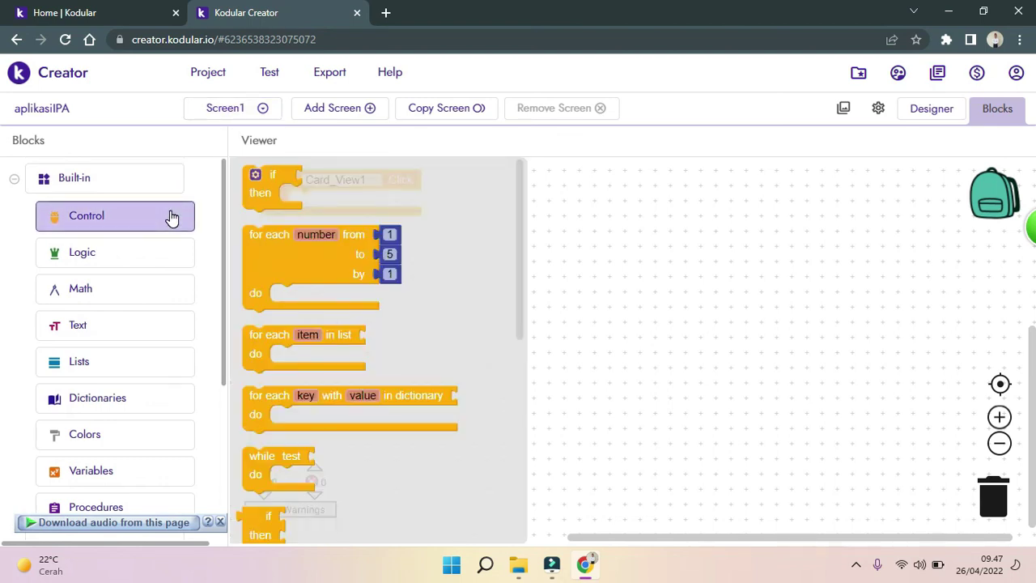
left_click_drag(520, 217, 502, 380)
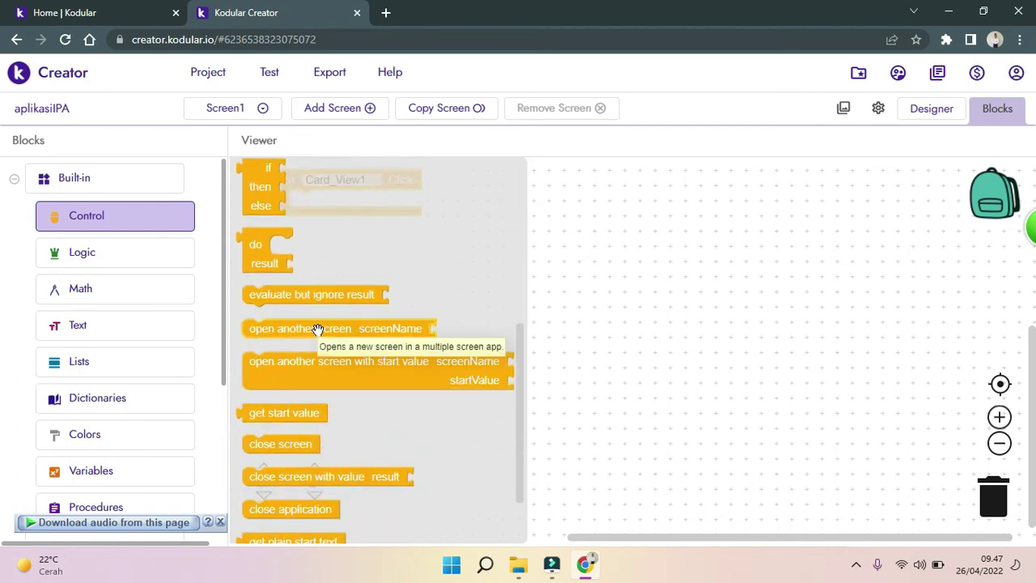
left_click_drag(356, 334, 398, 205)
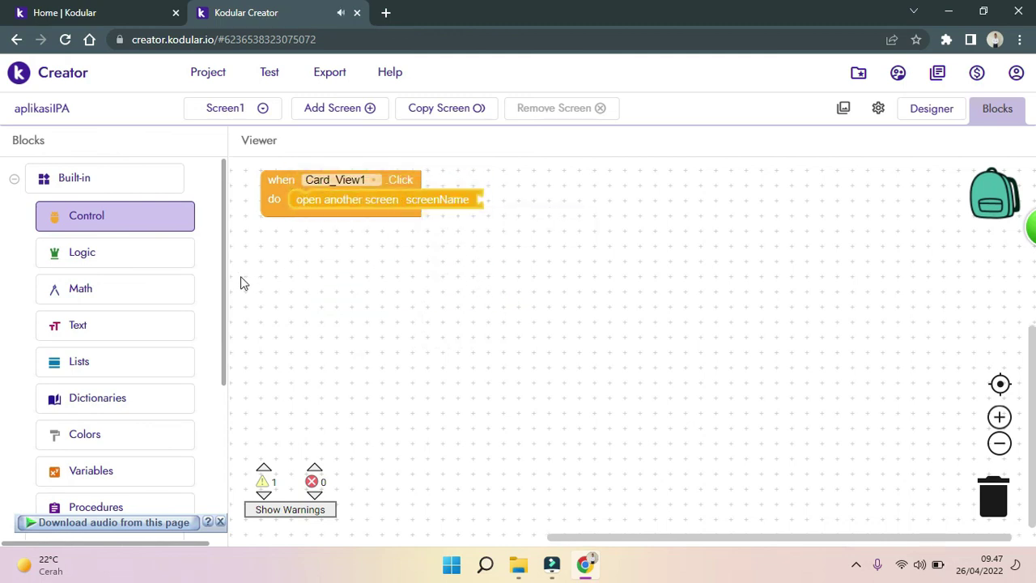
Attach an empty text block to the screenName socket of the "open another screen" block.
left_click_drag(222, 259, 232, 233)
left_click(148, 325)
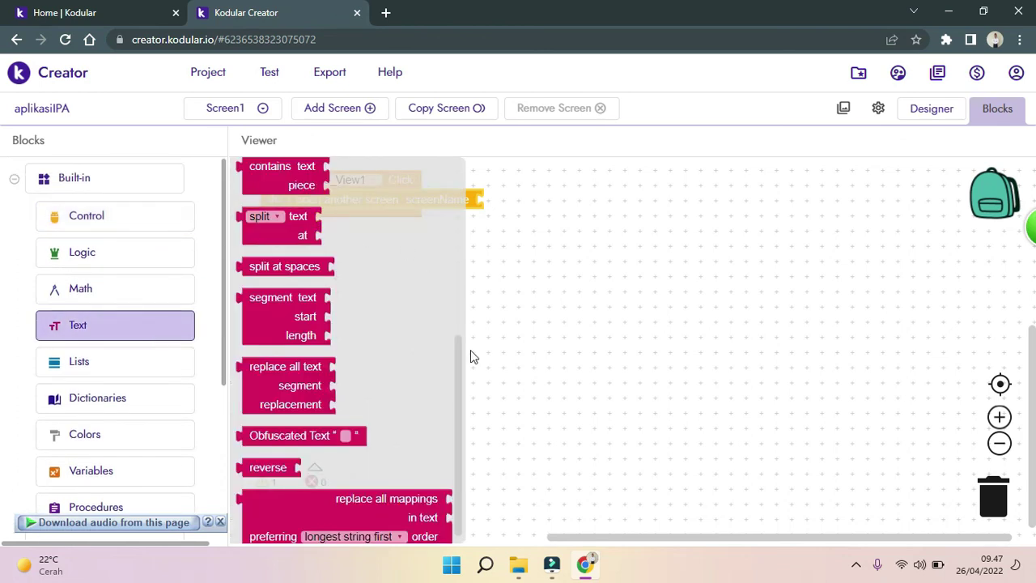
left_click_drag(462, 352, 462, 127)
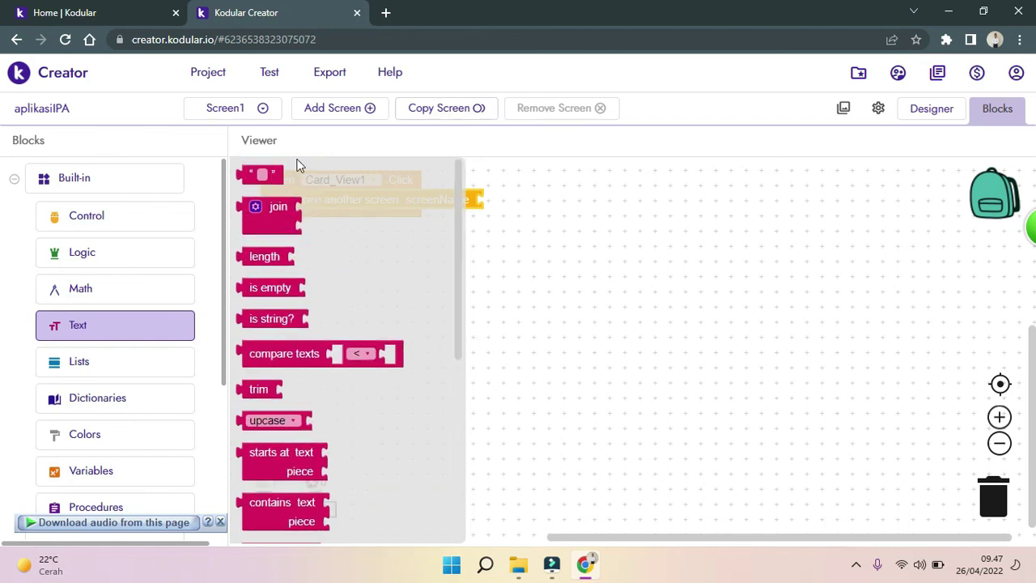
left_click(263, 172)
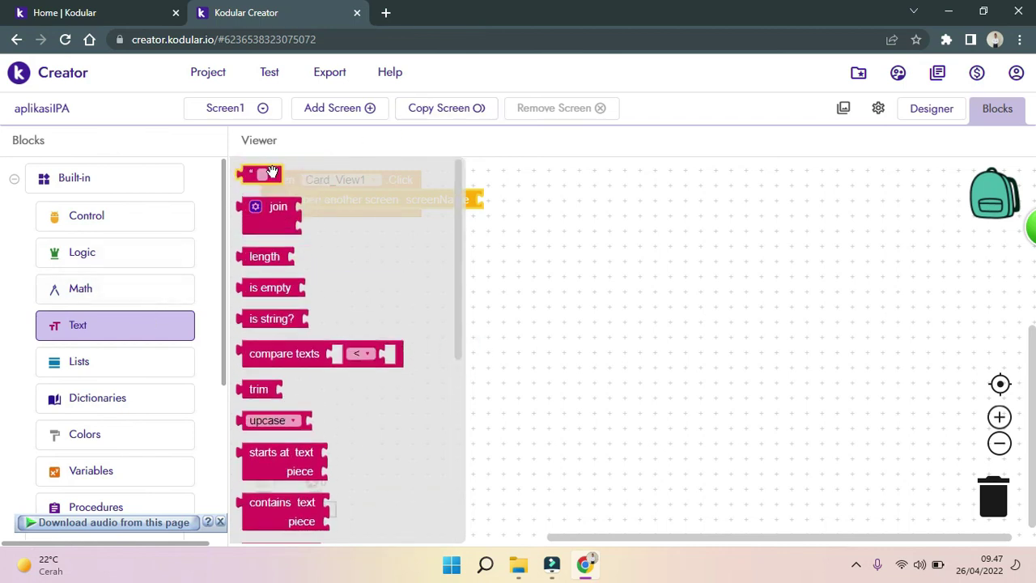
left_click_drag(272, 173, 519, 201)
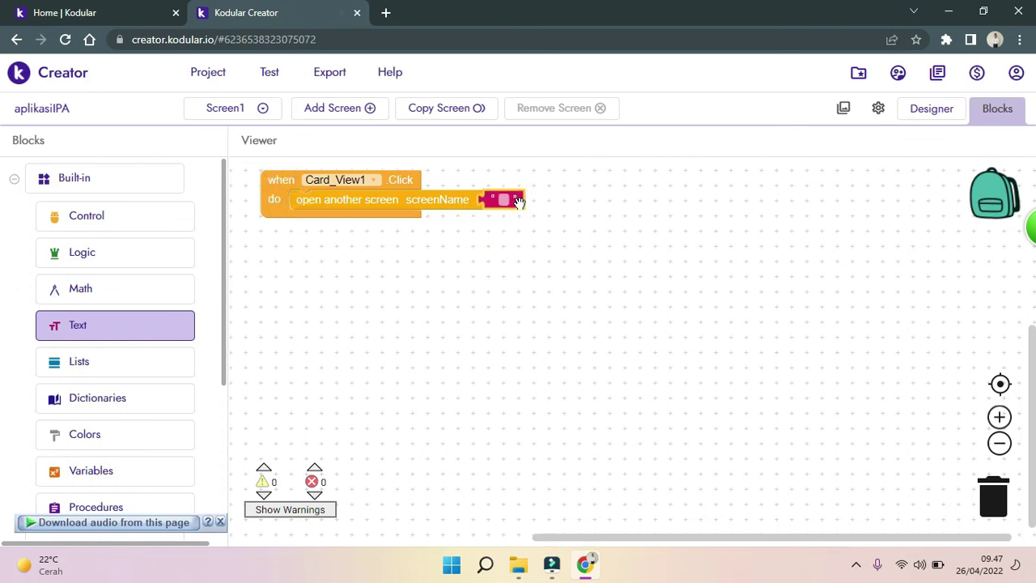
Set the screenName text to "home" so that it matches the target screen's name.
left_click(504, 200)
left_click(263, 112)
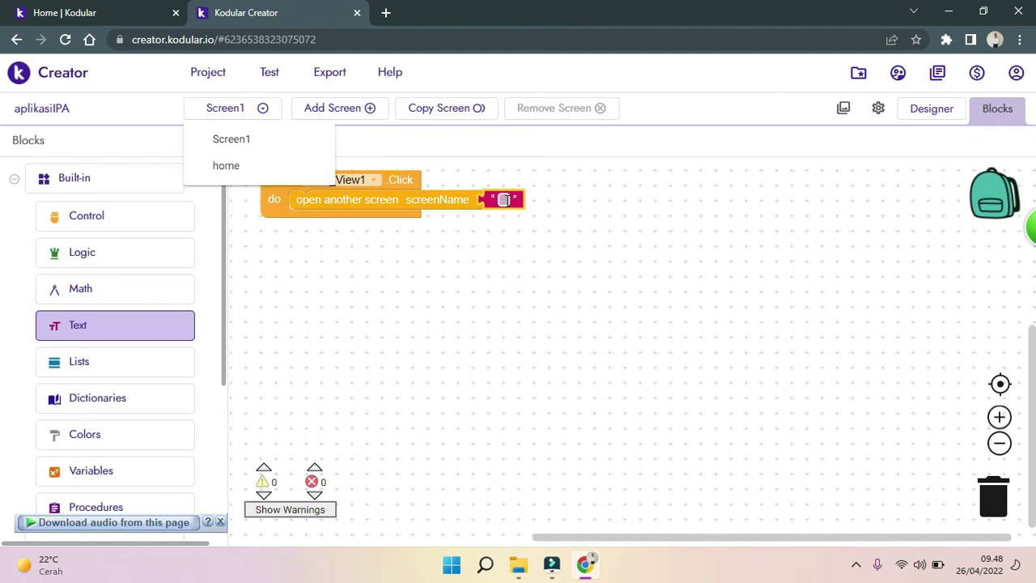
left_click(504, 199)
type("ho")
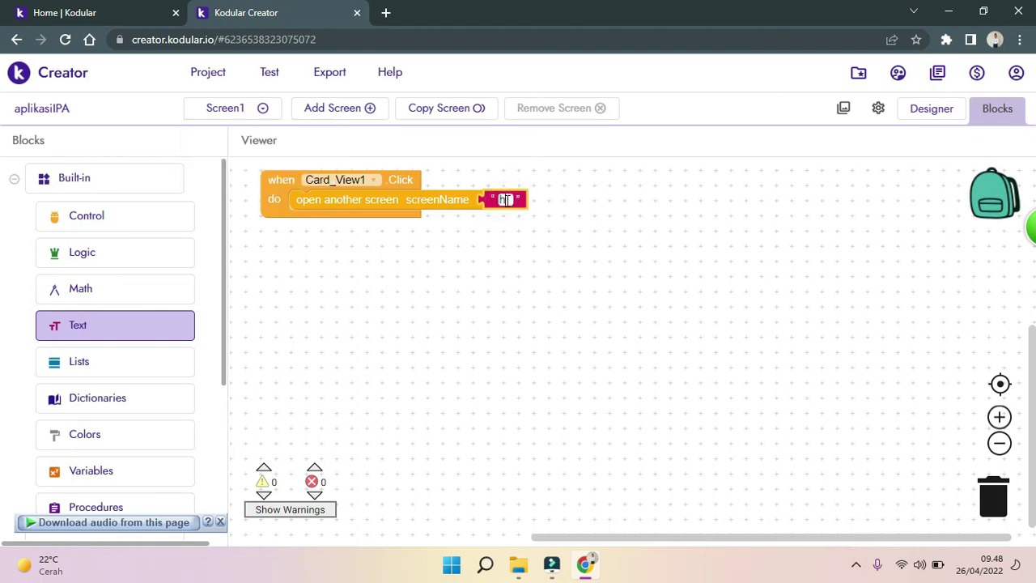
type("me")
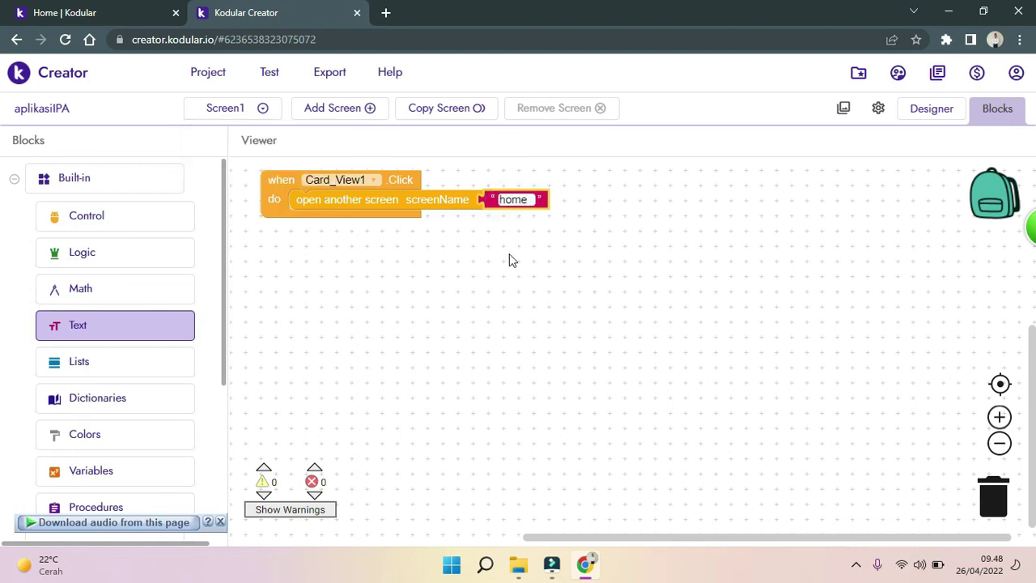
left_click(507, 256)
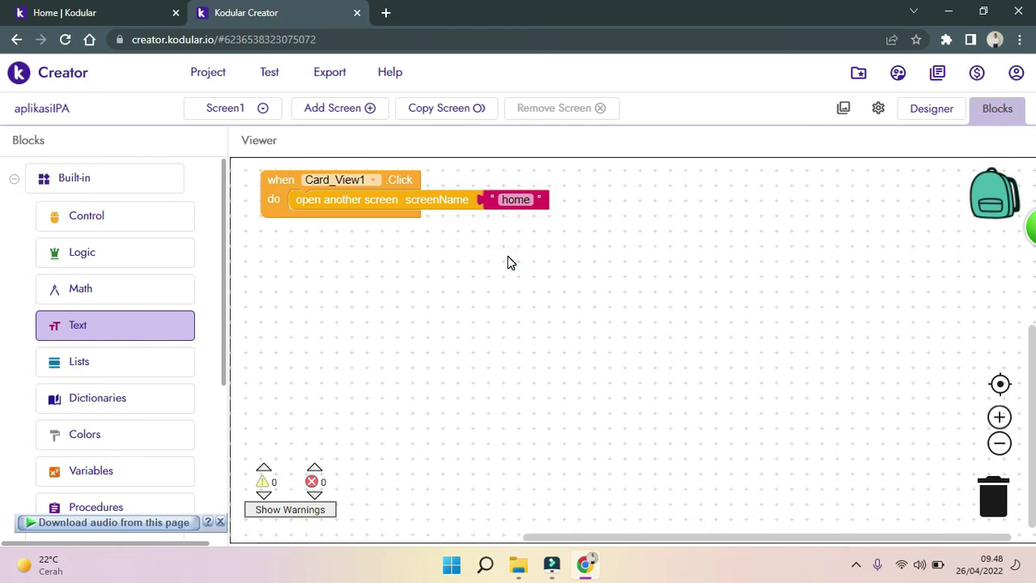
Return to the design view, check the MULAI card on Screen1, and open the home screen.
left_click(952, 118)
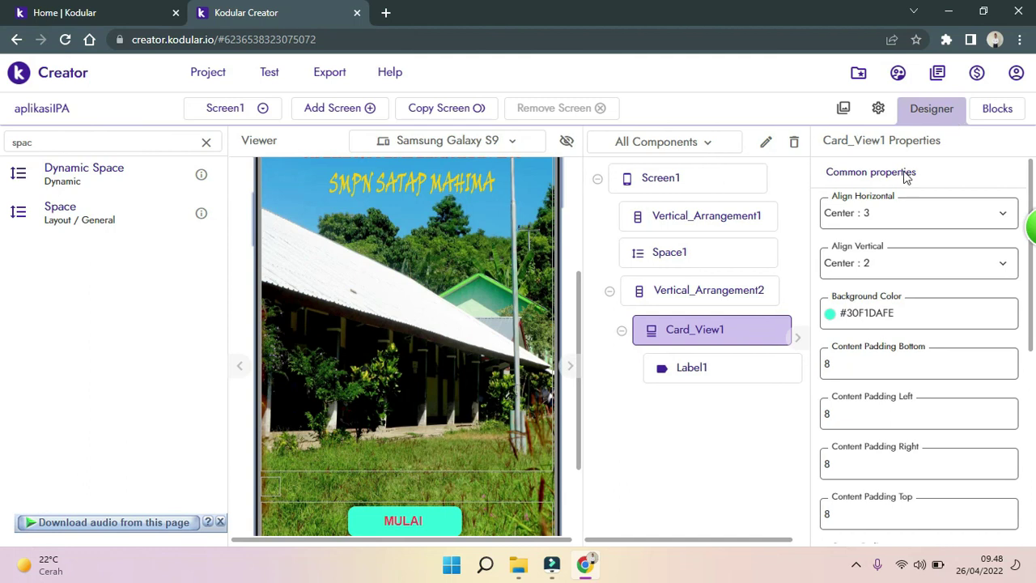
scroll(1031, 178, "down", 3)
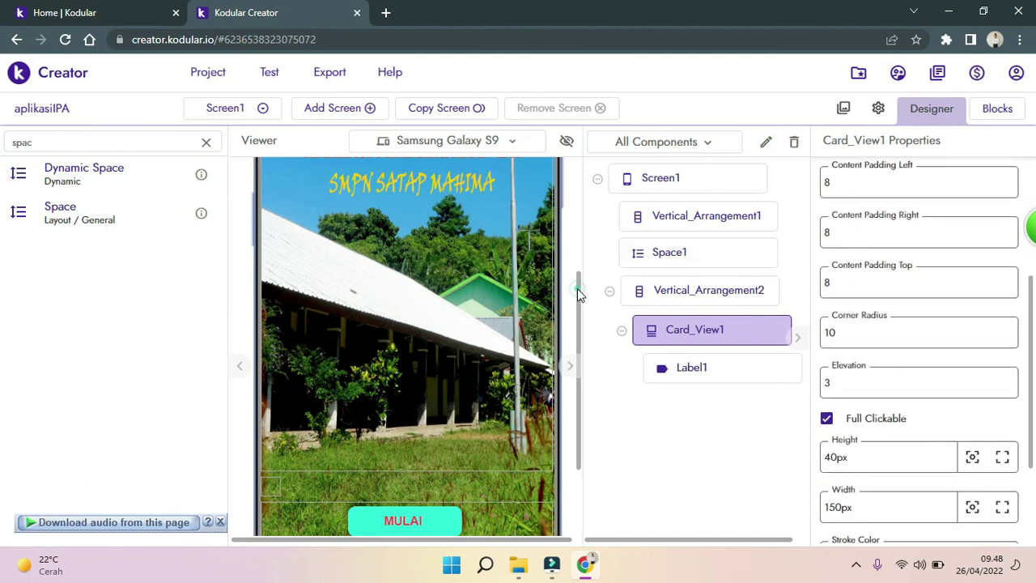
left_click_drag(578, 289, 578, 363)
left_click(431, 402)
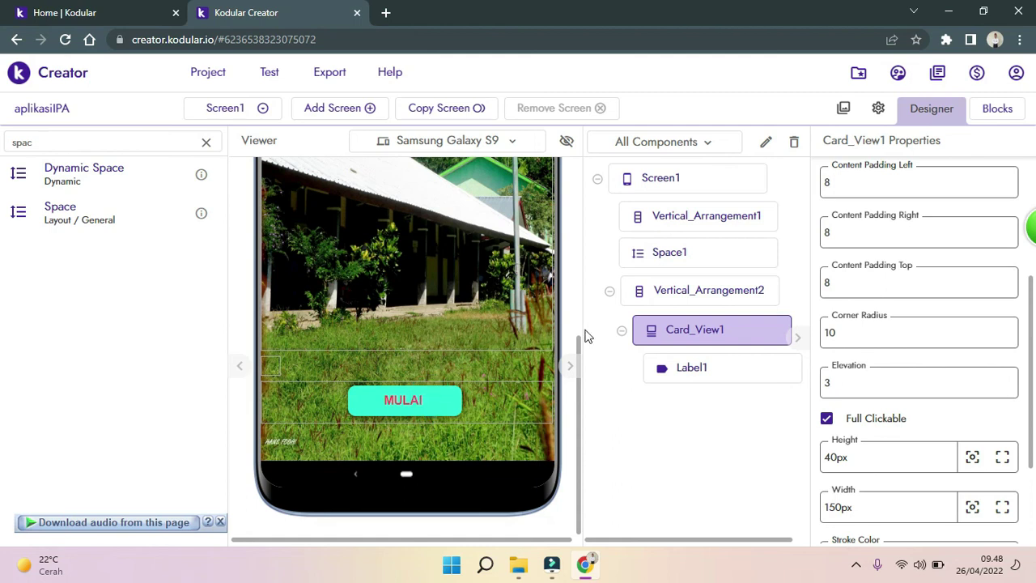
left_click_drag(579, 345, 581, 252)
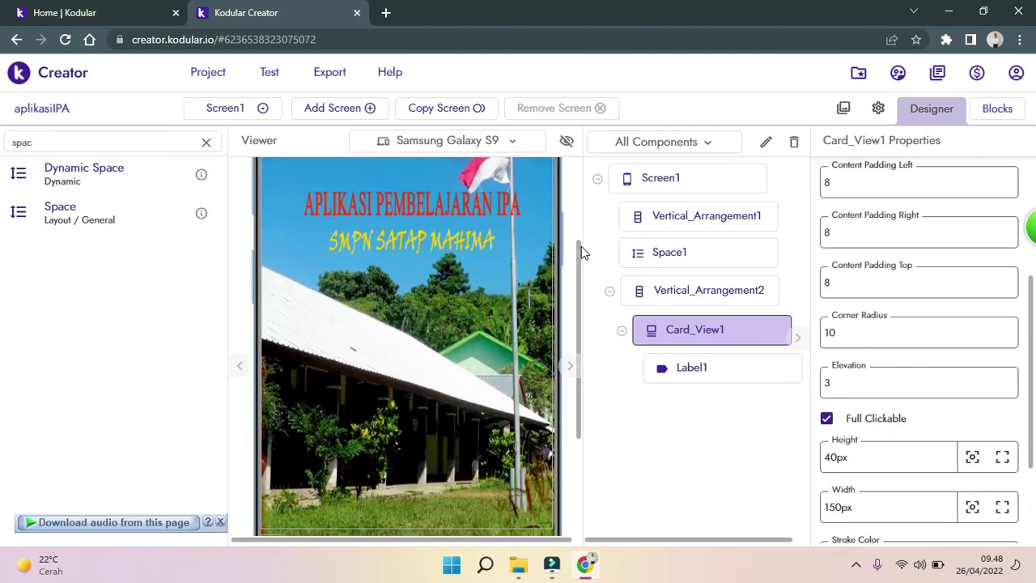
left_click(263, 108)
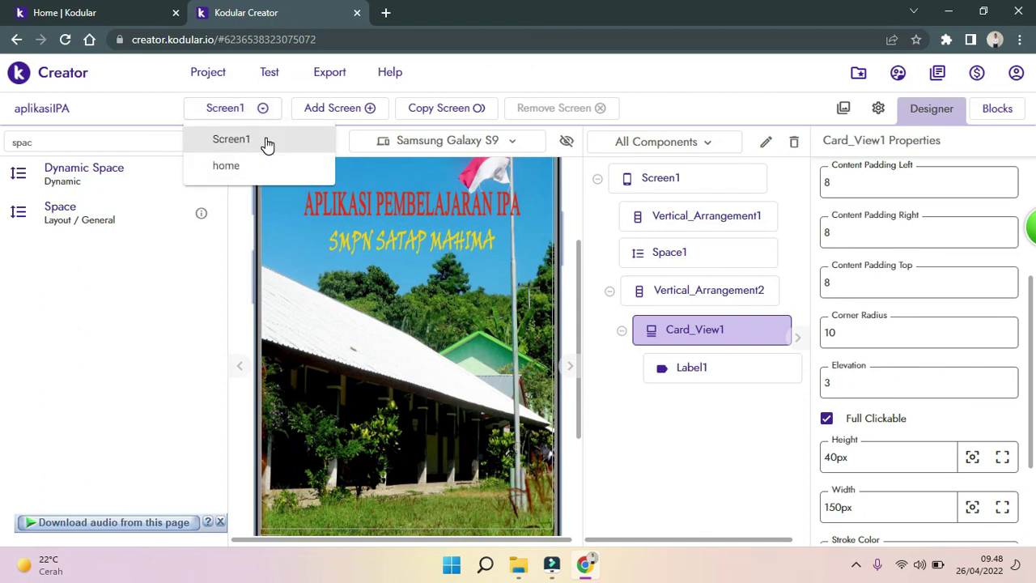
left_click(267, 164)
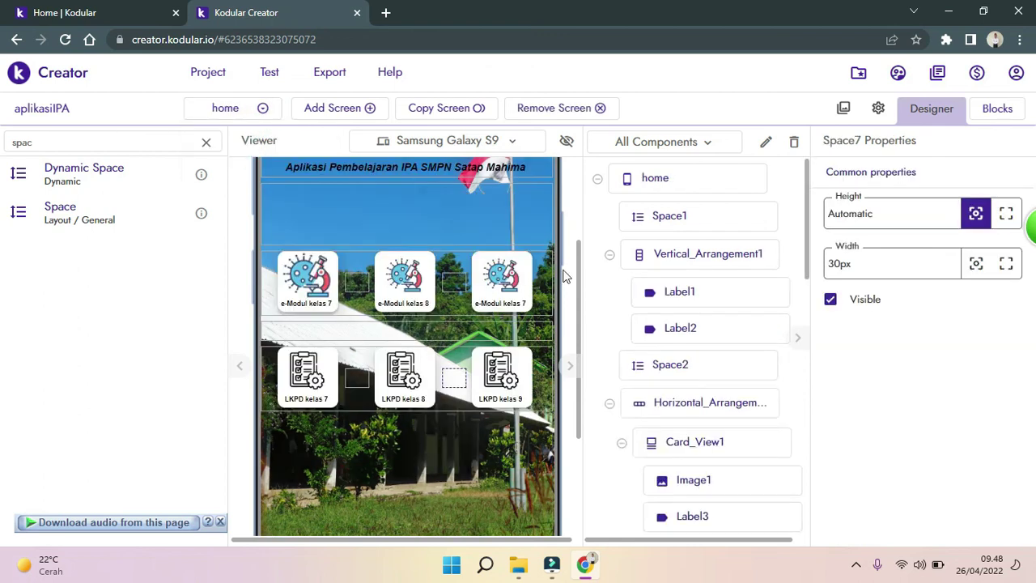